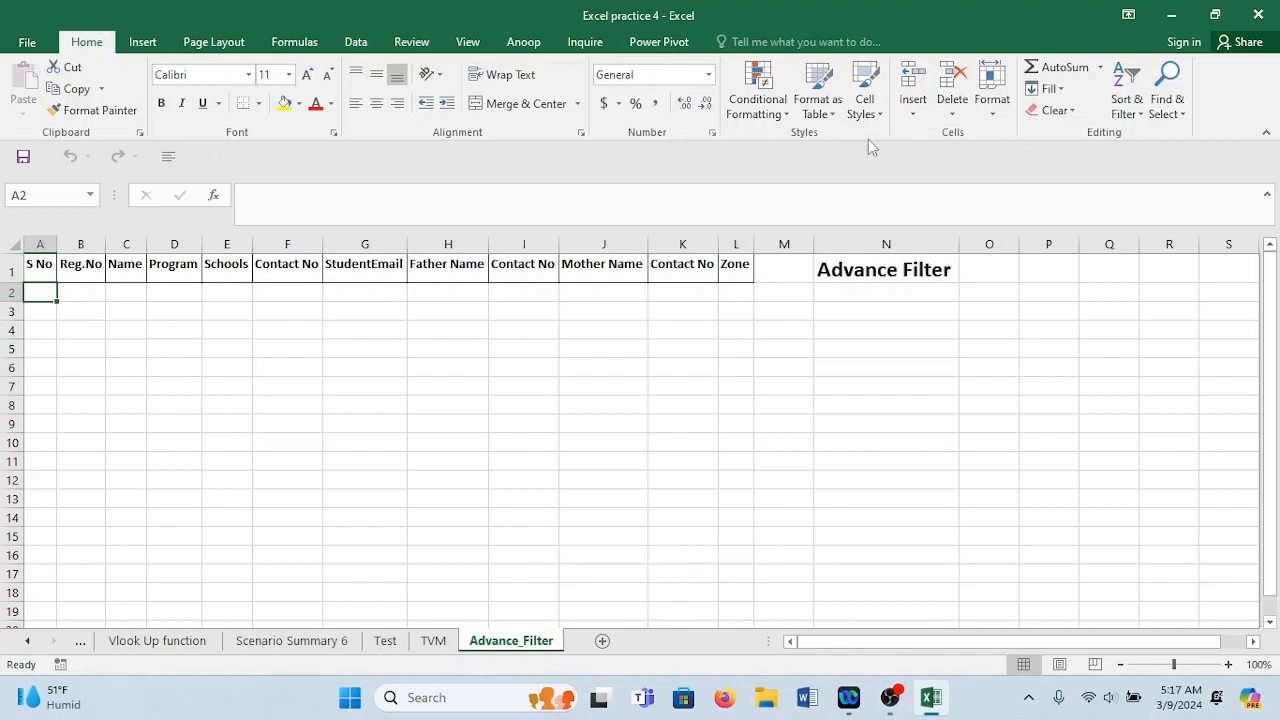
Try a column Fill Series with stop value 1000 before A2 has a start value.
left_click(1046, 90)
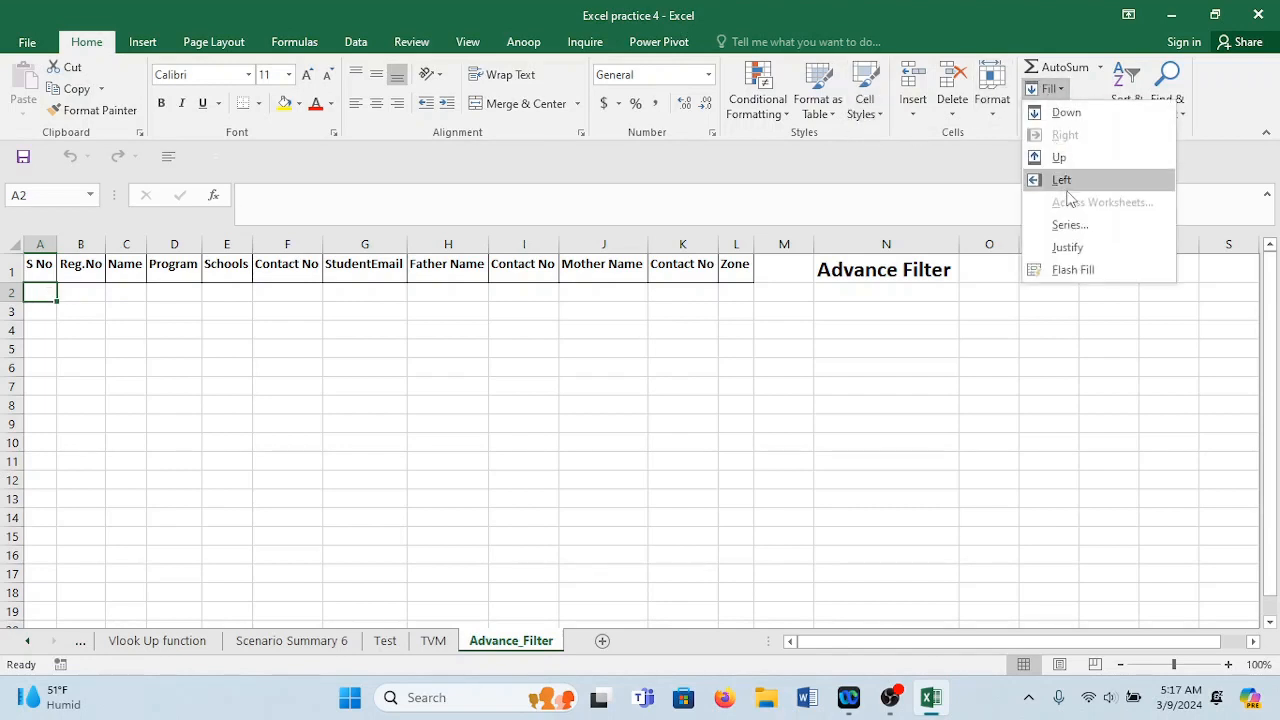
left_click(1090, 228)
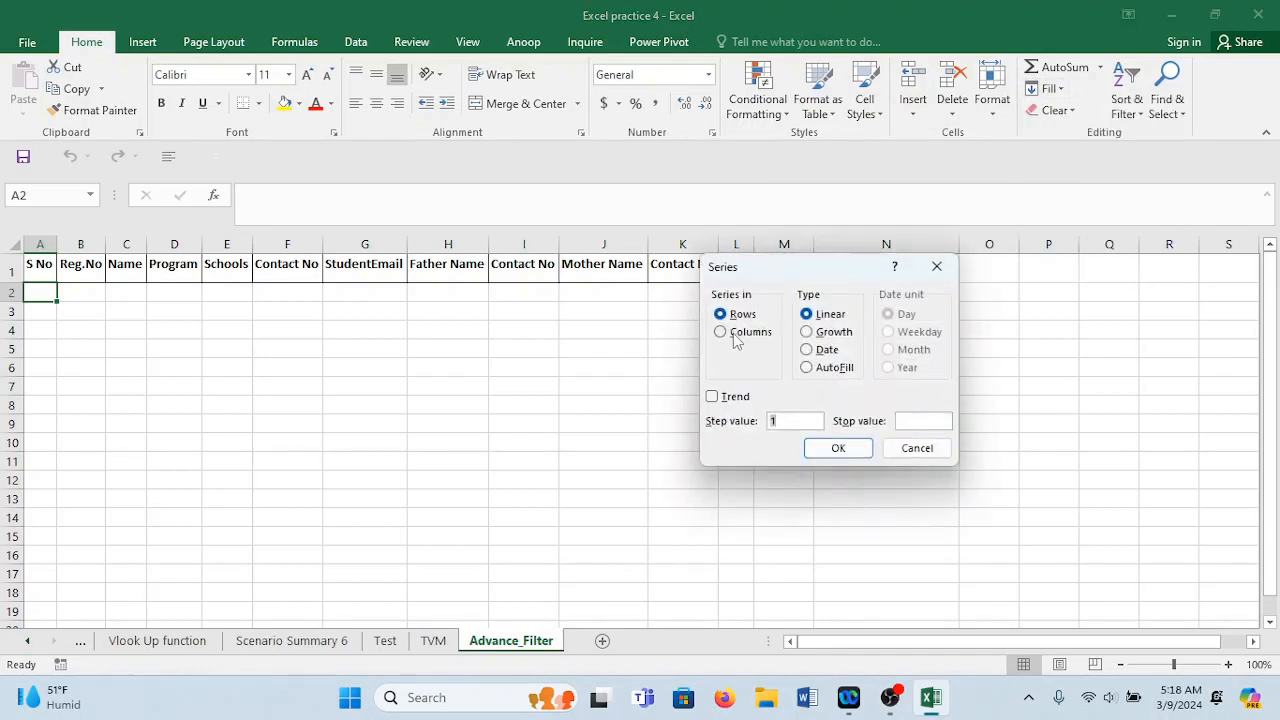
left_click(736, 335)
left_click(908, 420)
type("1000")
left_click(849, 449)
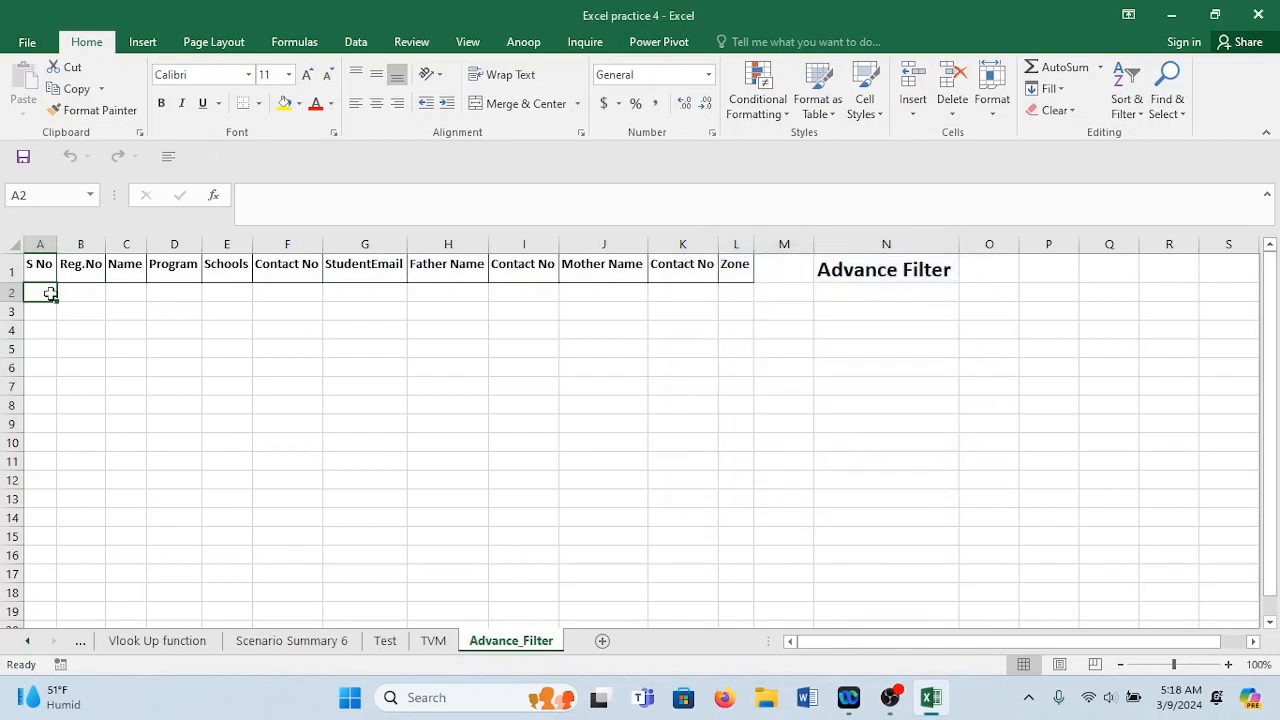
Enter 1 in A2 and add filter arrows to the header row.
type("1")
left_click(126, 345)
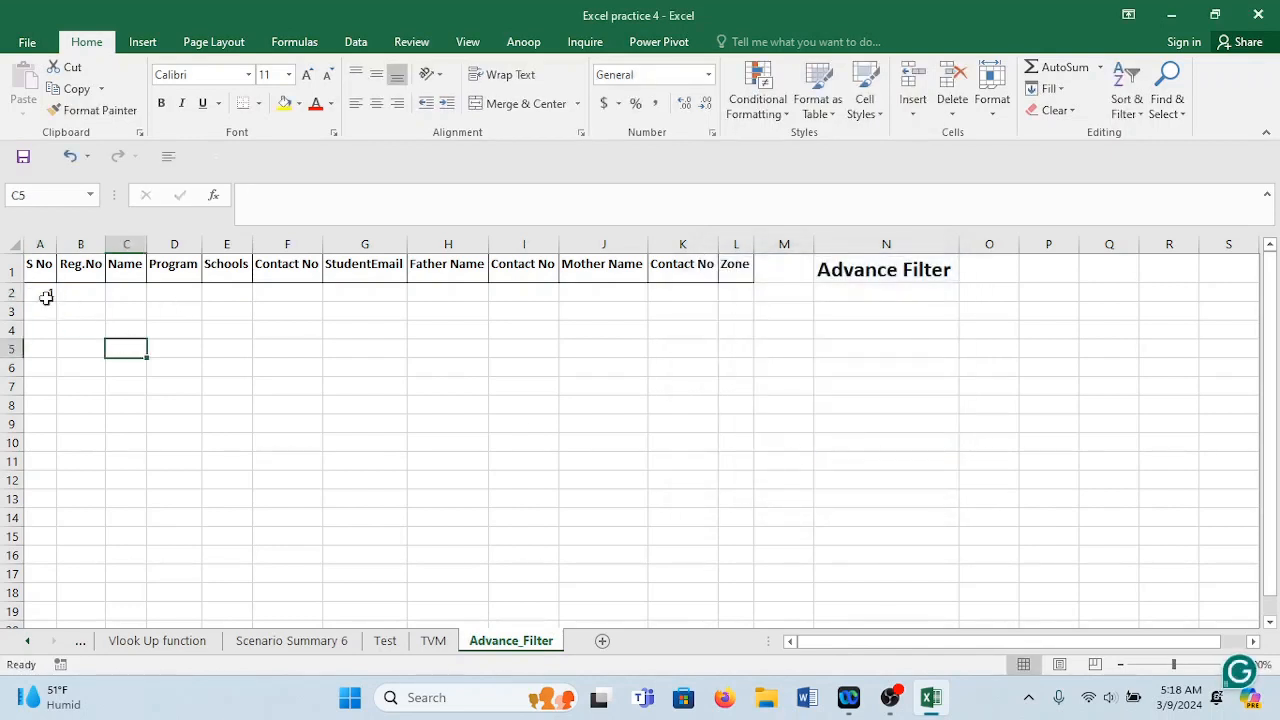
left_click(43, 294)
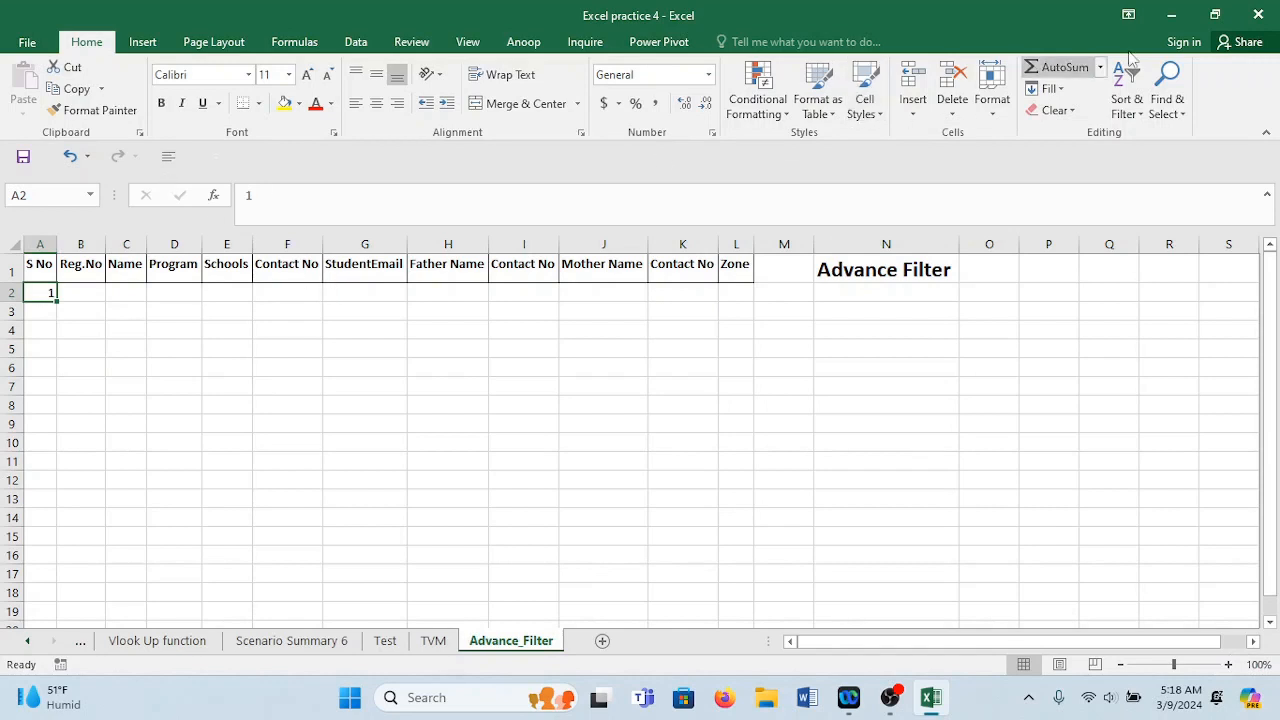
left_click(1124, 108)
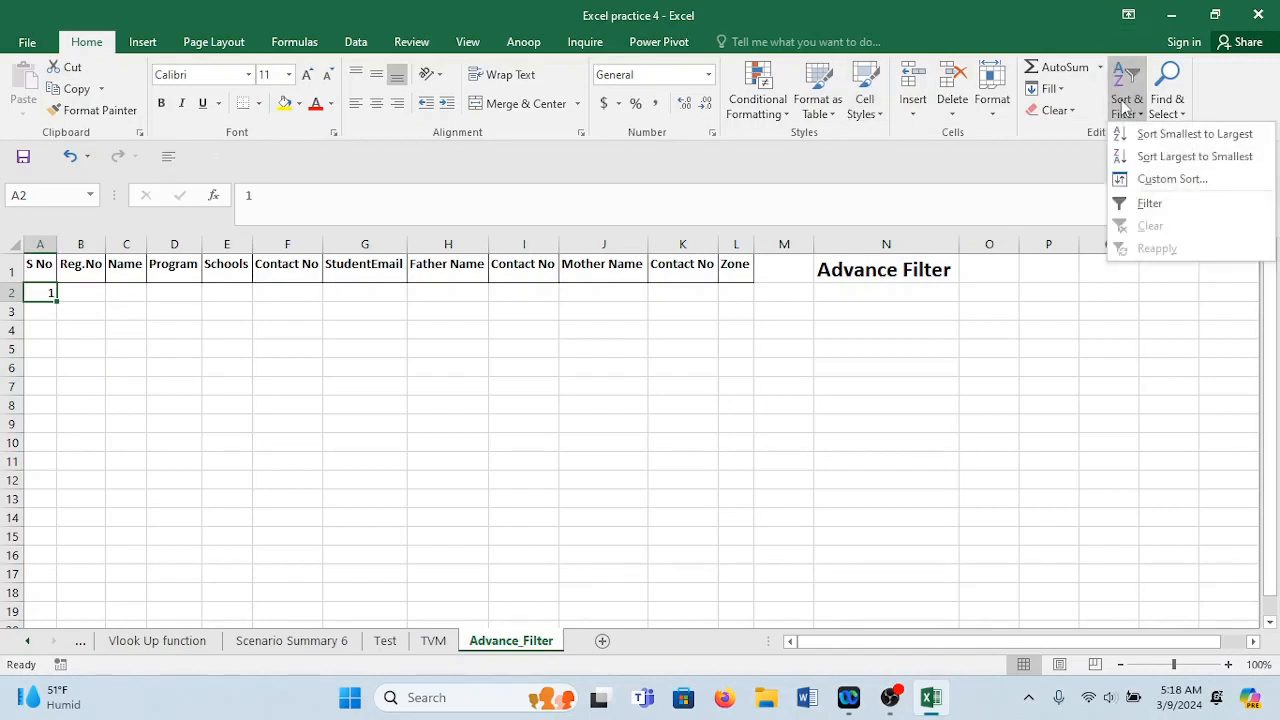
left_click(1140, 203)
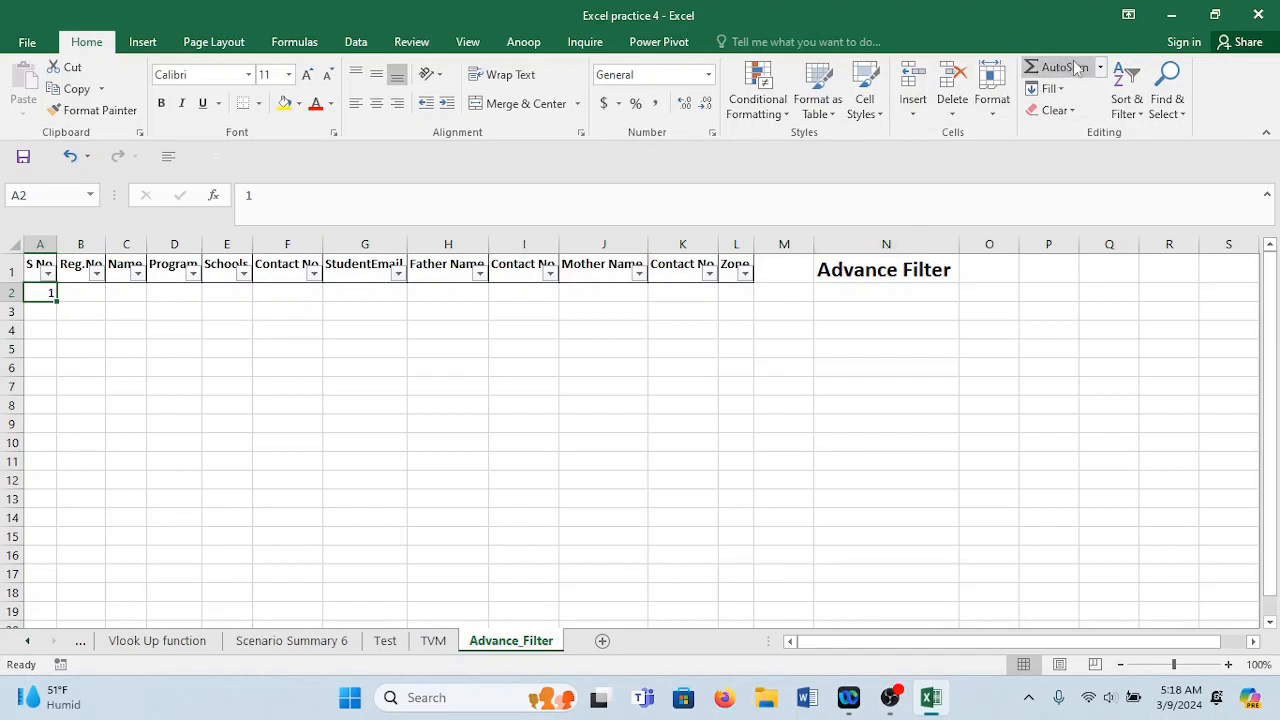
Run a column Fill Series with stop value 1000 from A2, then confirm 1000 lands in A1001.
left_click(1050, 89)
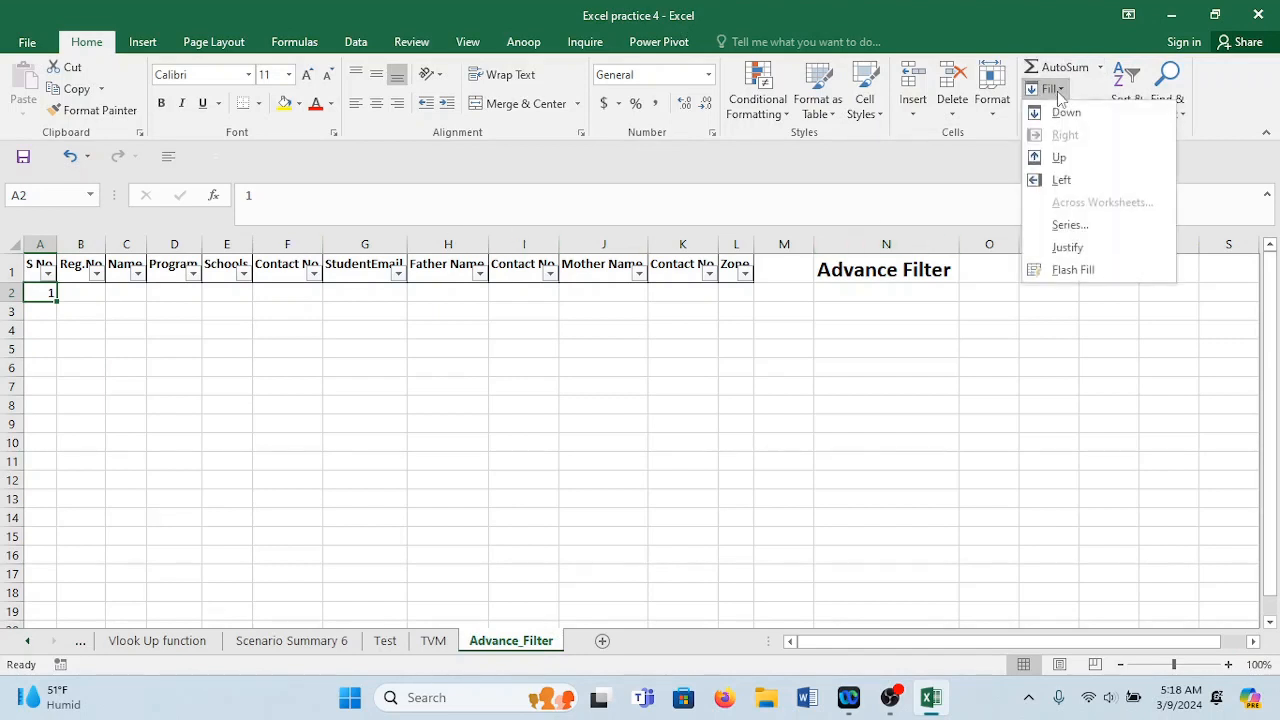
left_click(1088, 222)
left_click(770, 336)
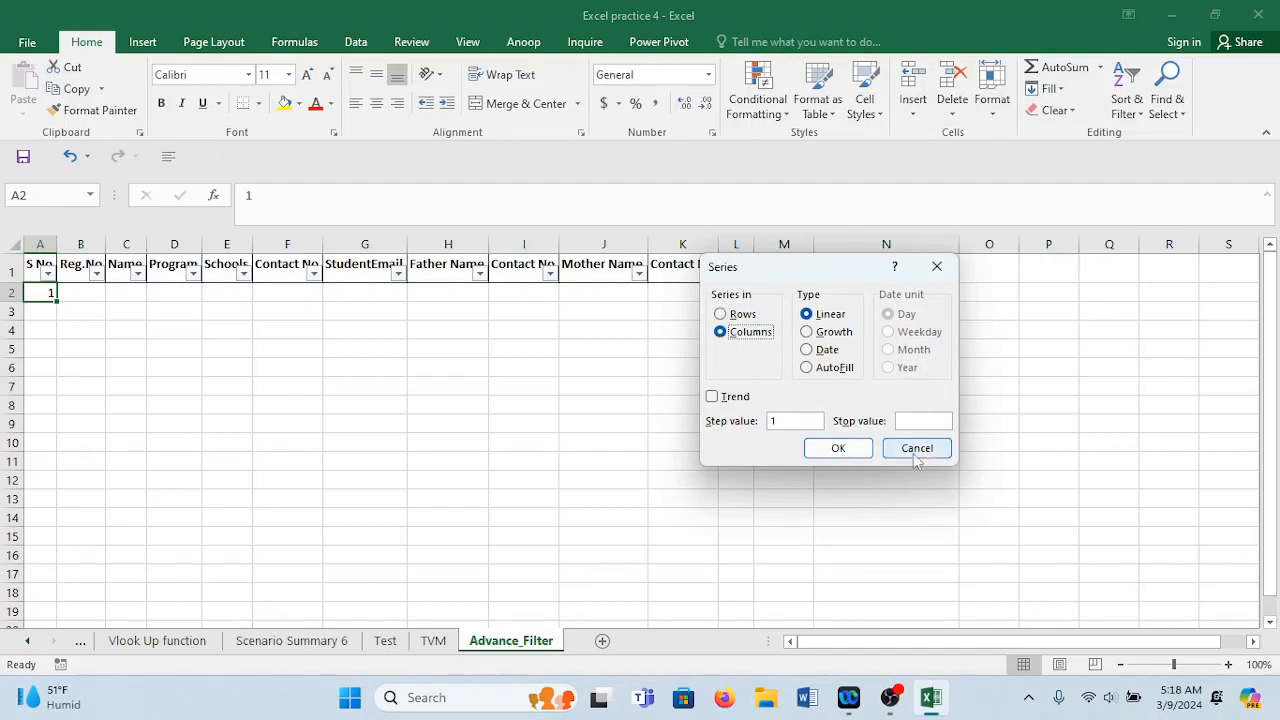
left_click(933, 420)
type("1")
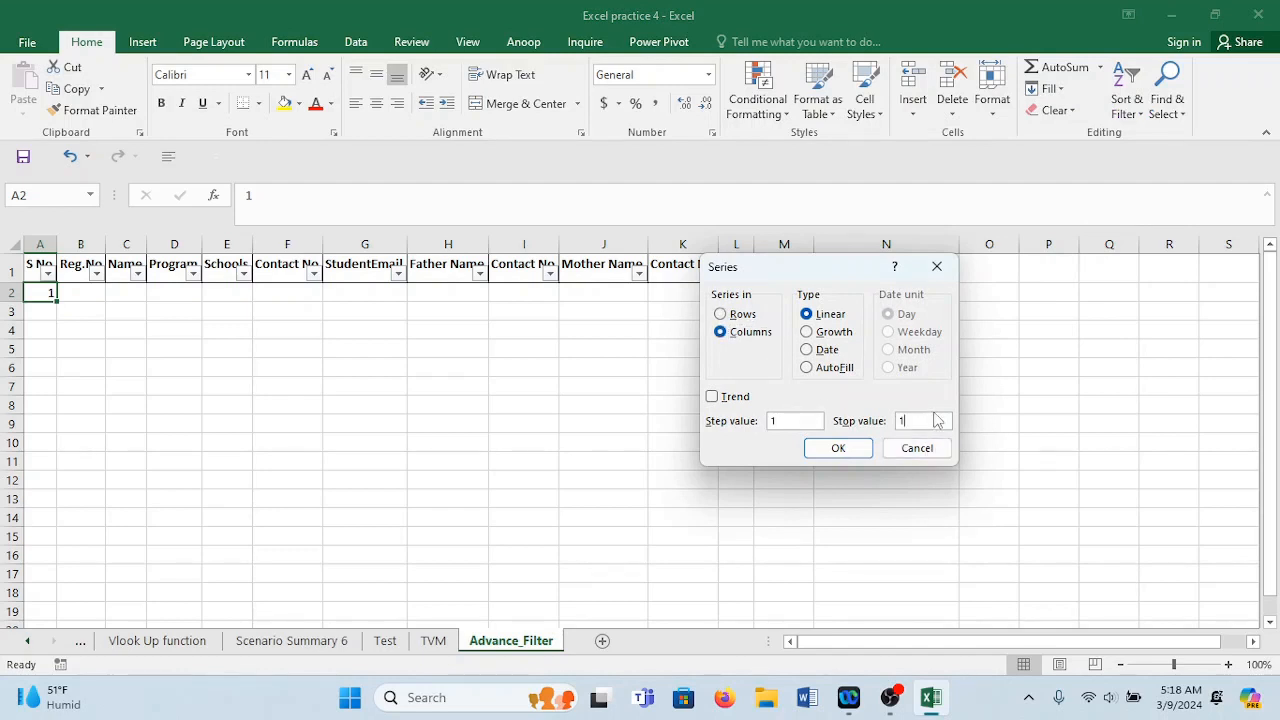
type("000")
left_click(837, 448)
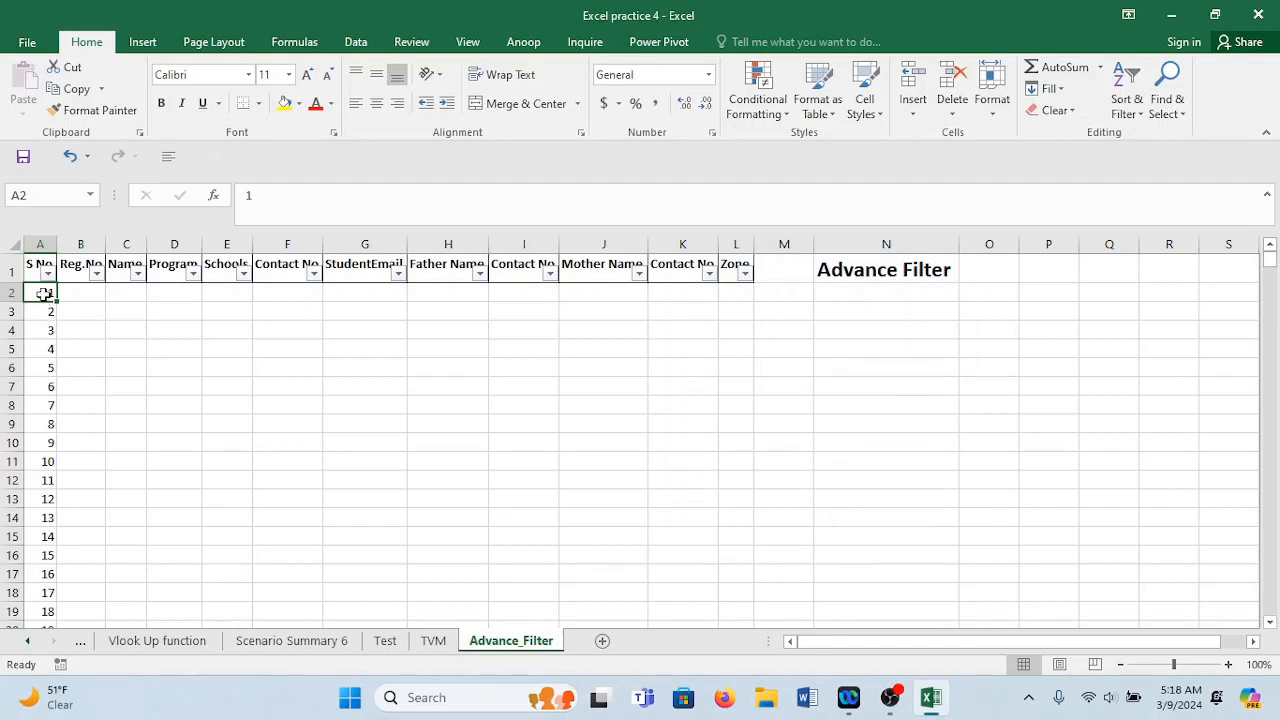
key("ctrl+shift+Down")
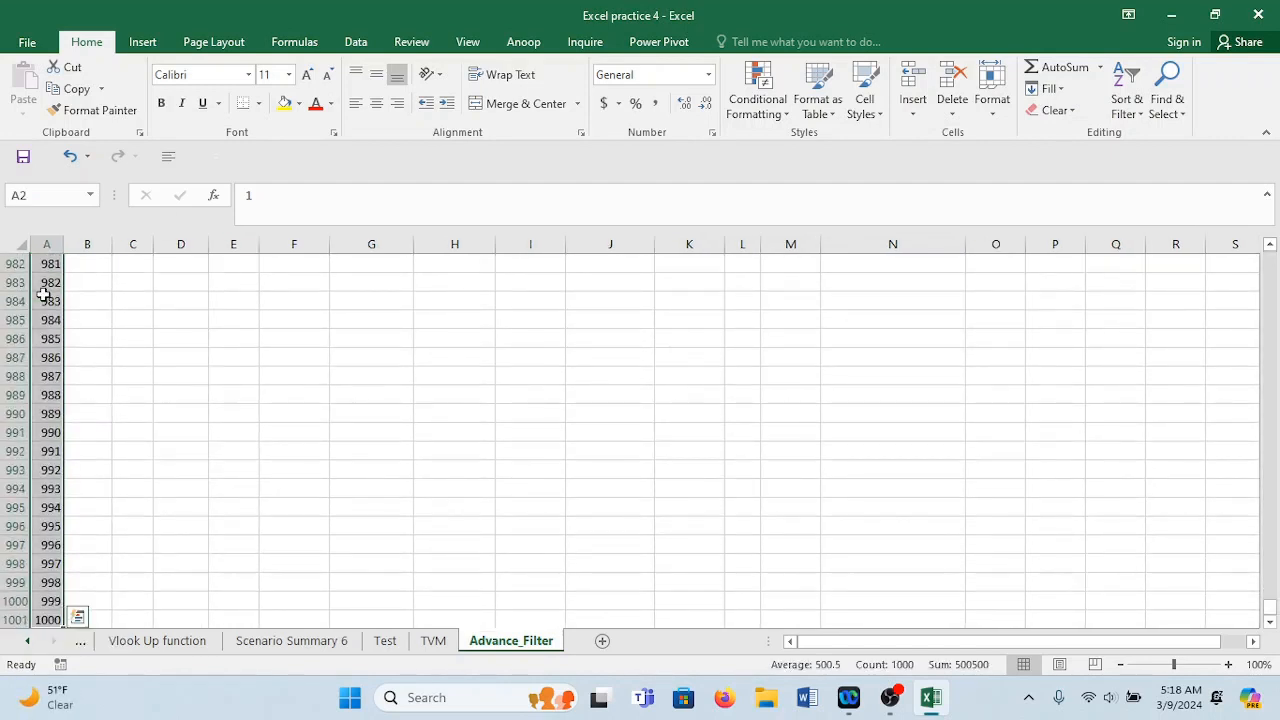
left_click(48, 619)
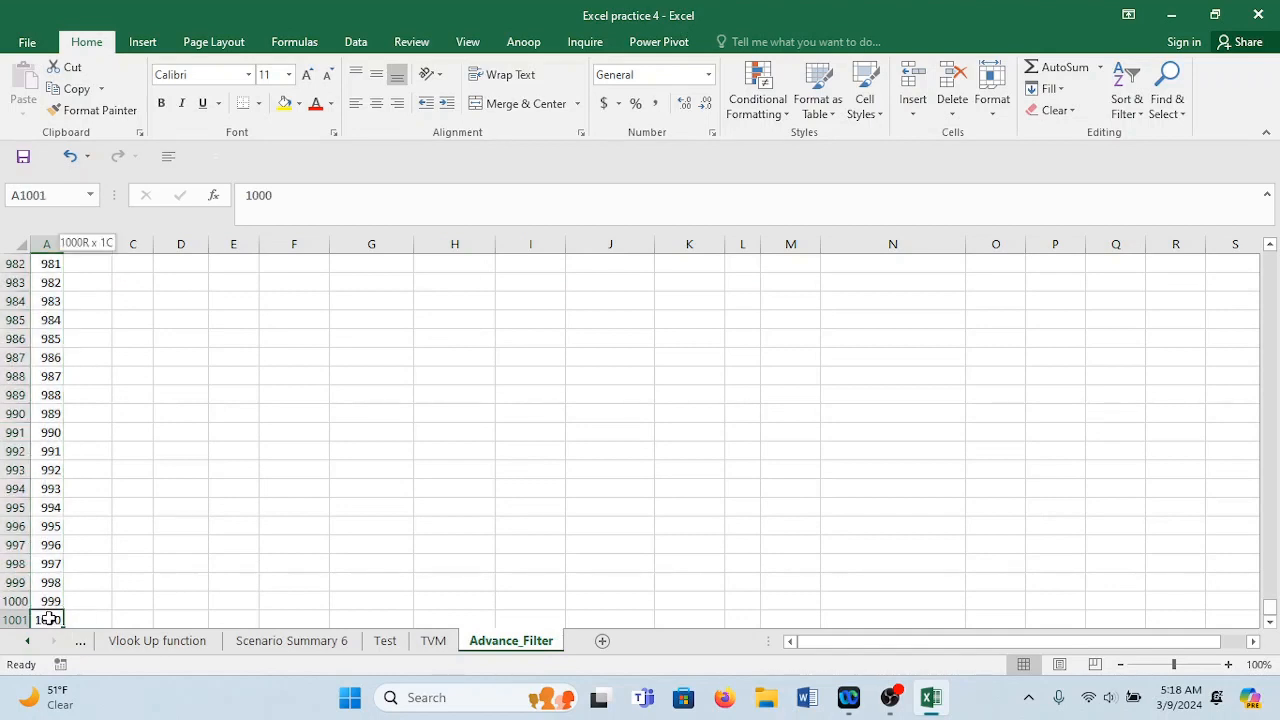
key("ctrl+shift+Up")
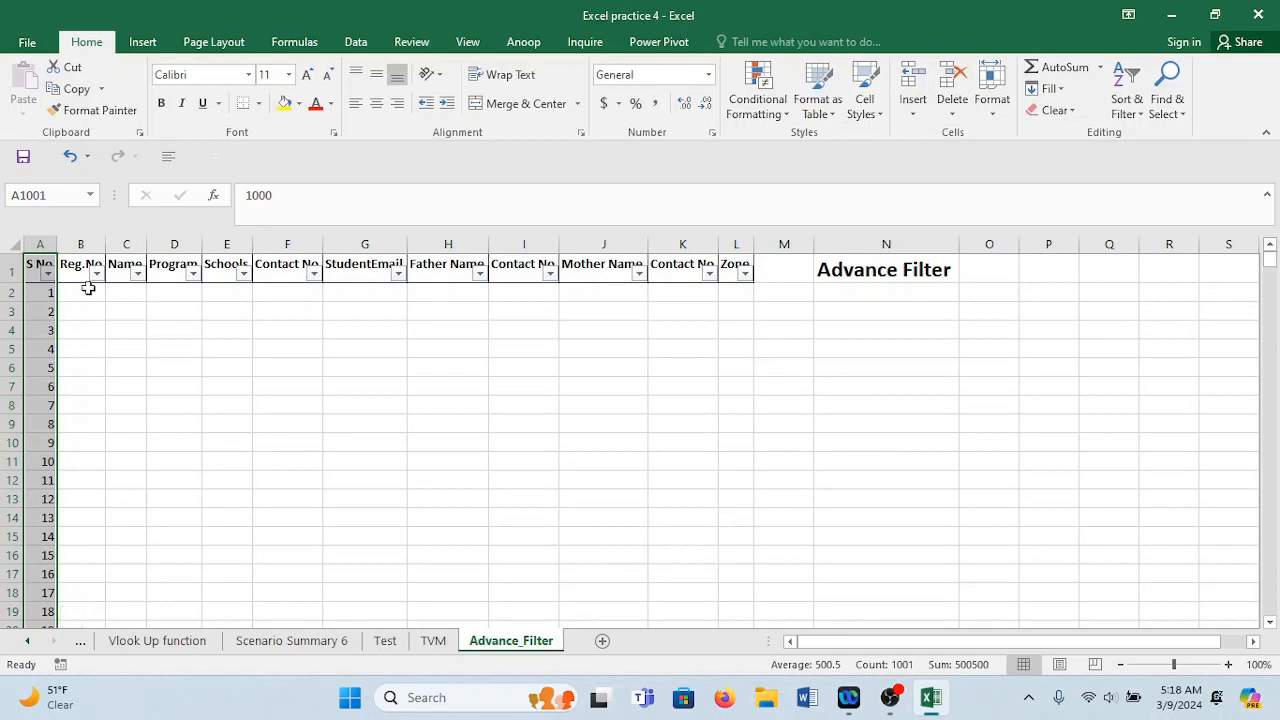
Widen column B and change its header to 'Reg.No (6 digit code)'.
left_click_drag(106, 244, 188, 252)
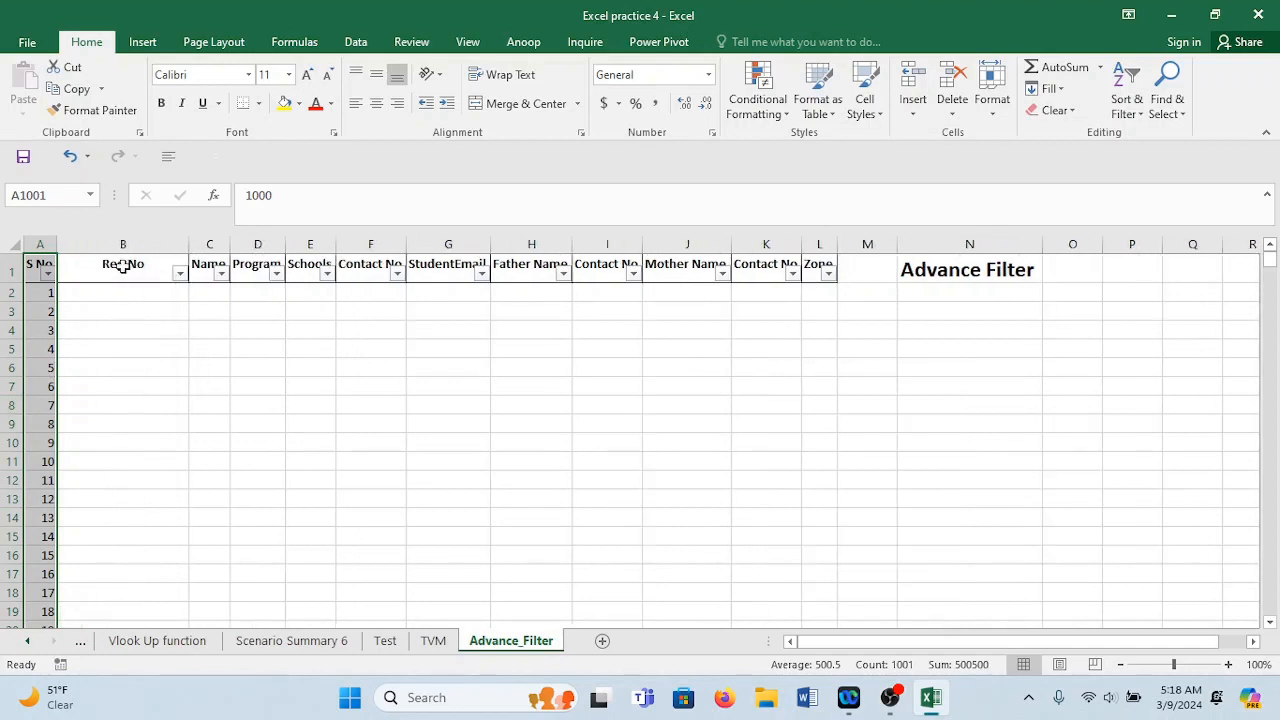
left_click(157, 263)
double_click(159, 263)
type("(")
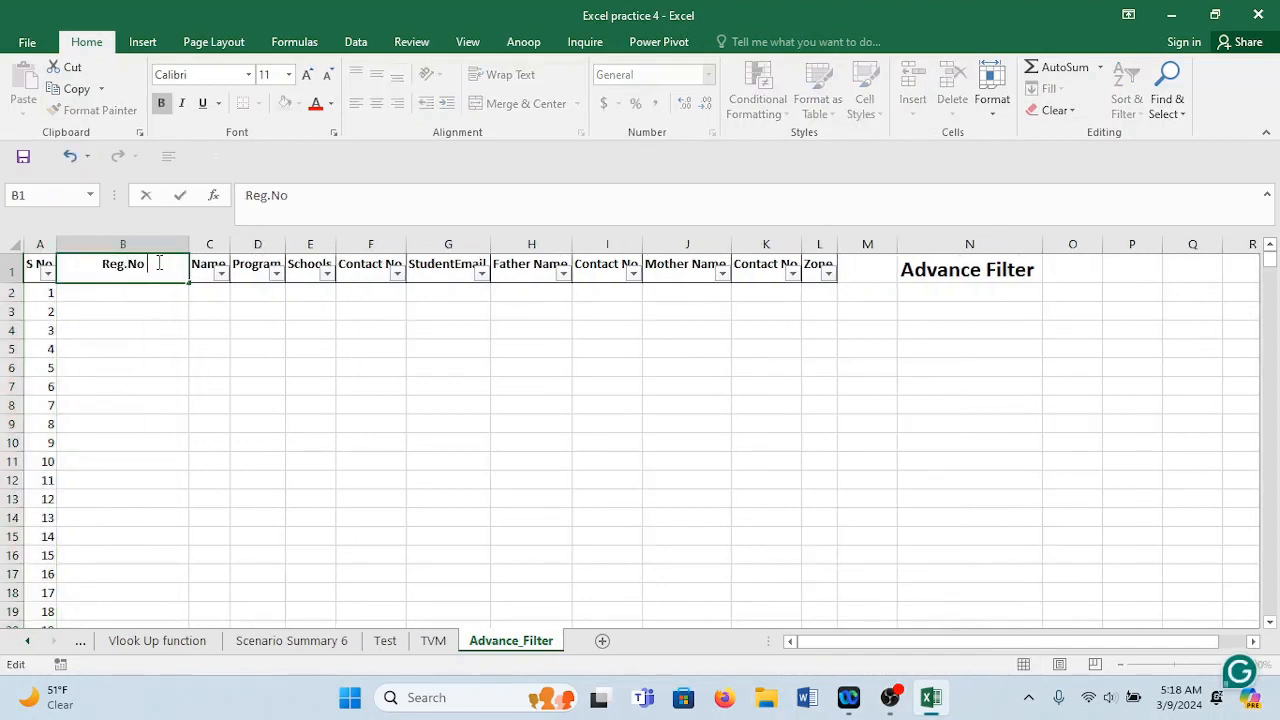
type("6")
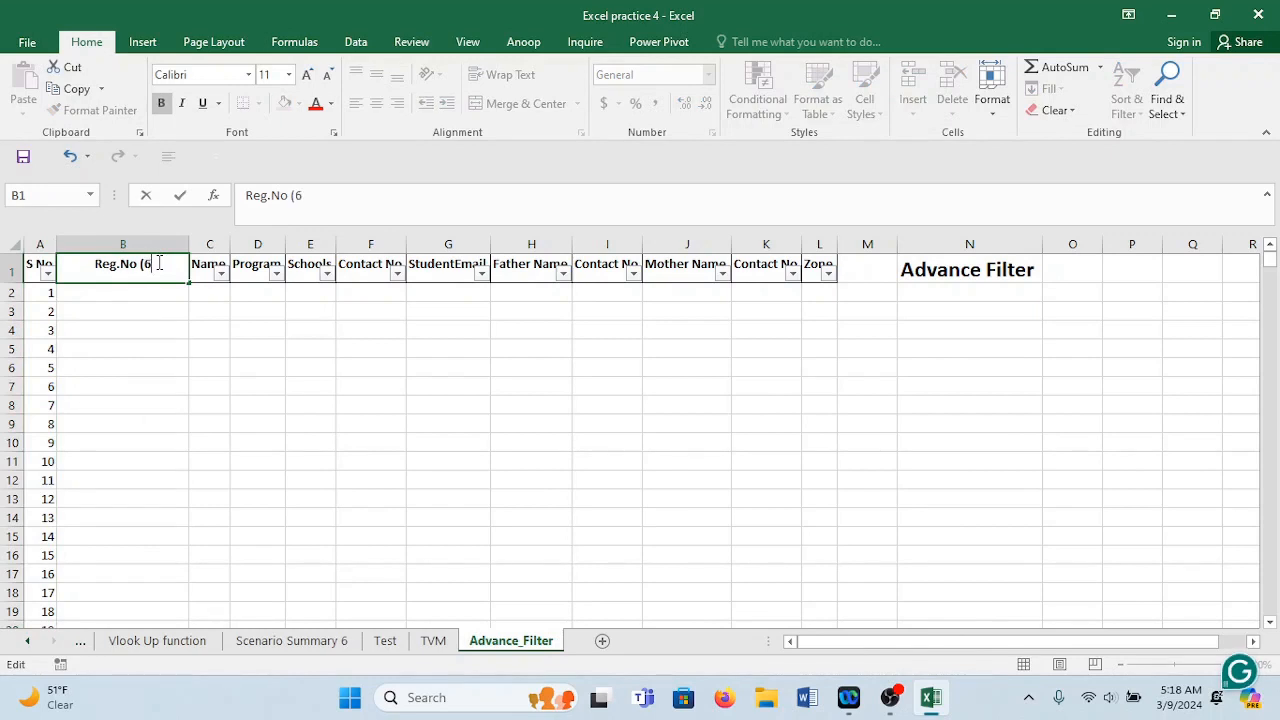
type(" digit code")
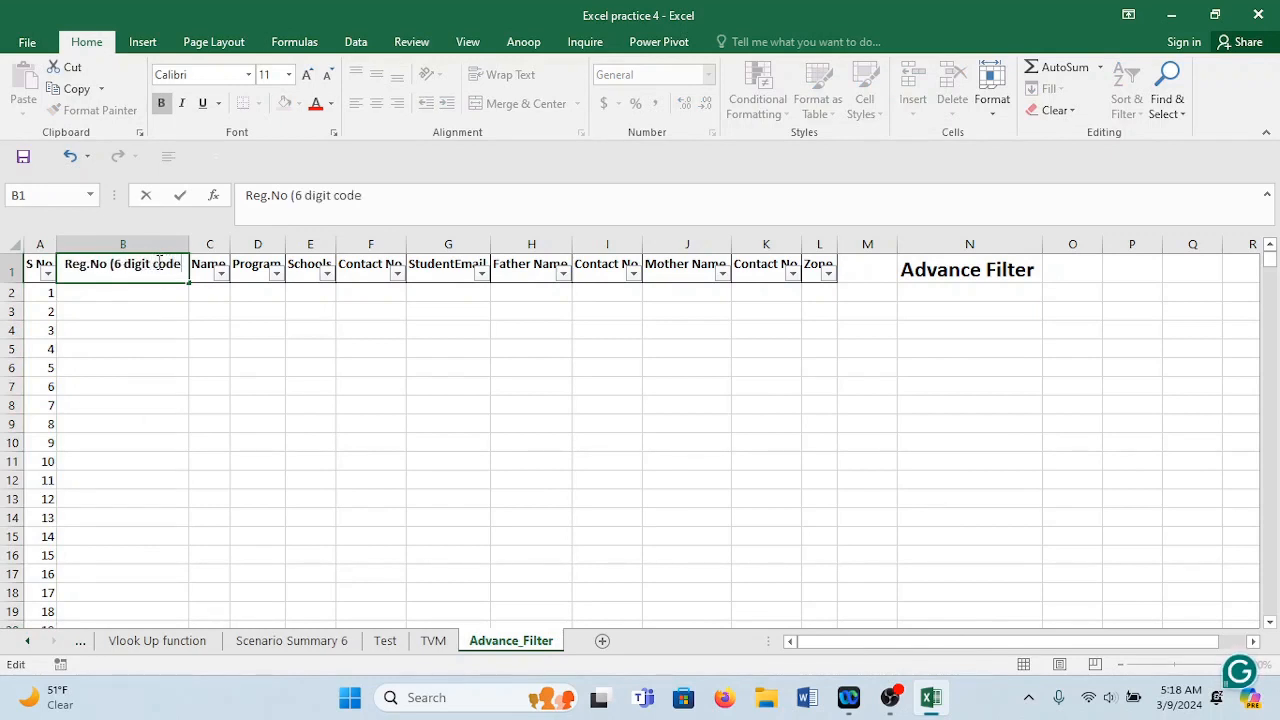
type(")")
left_click(237, 383)
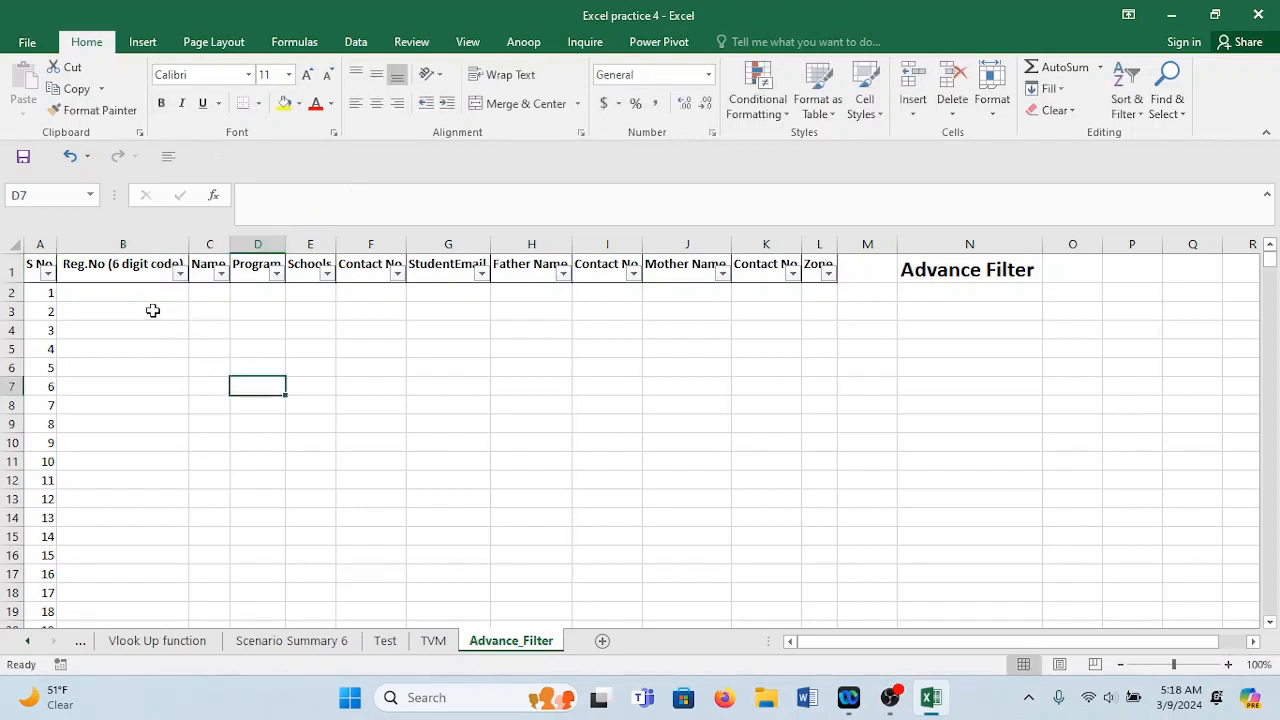
Try trial values 1, 2024, 12 and 100 in B2, then clear them and reselect B2.
left_click_drag(145, 305, 147, 297)
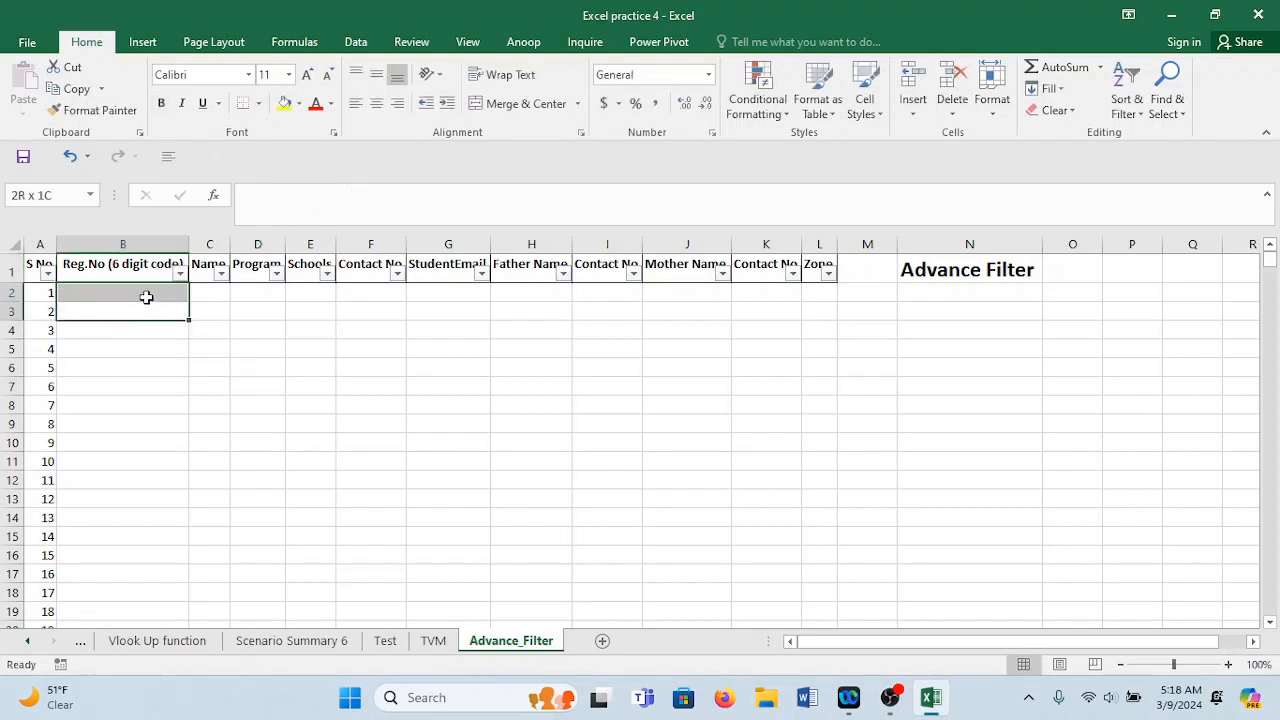
left_click(147, 297)
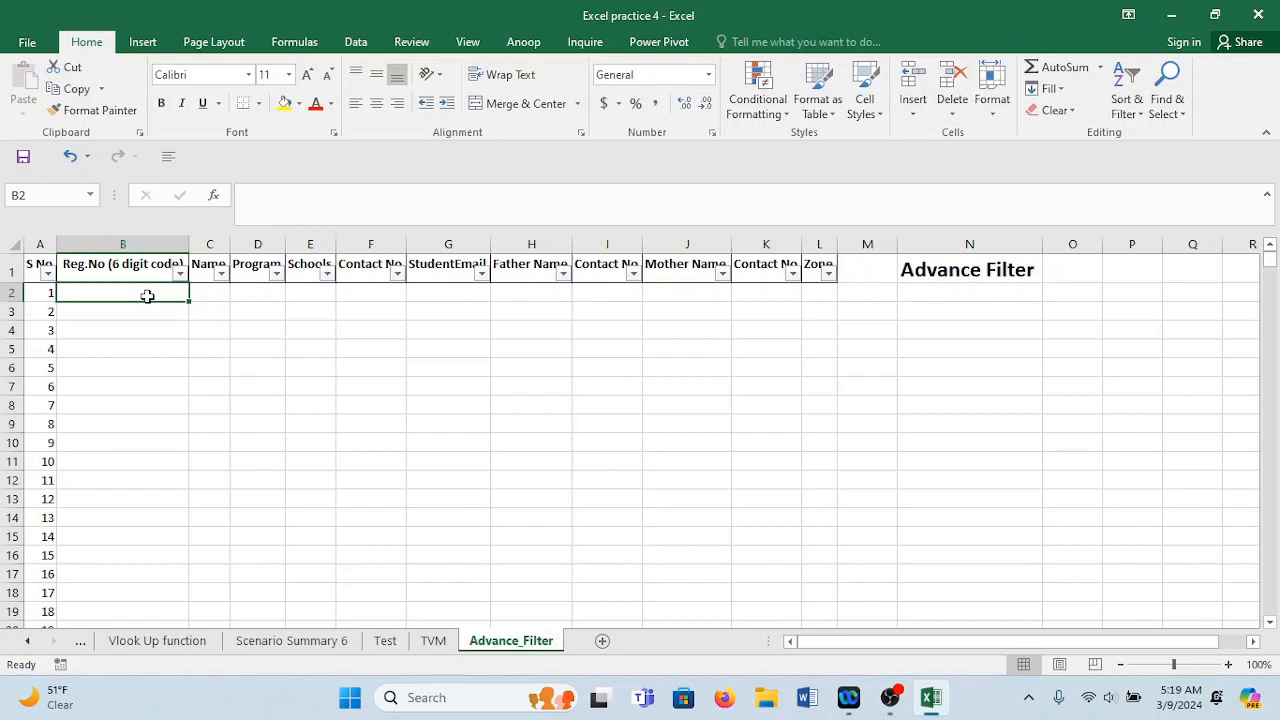
type("1")
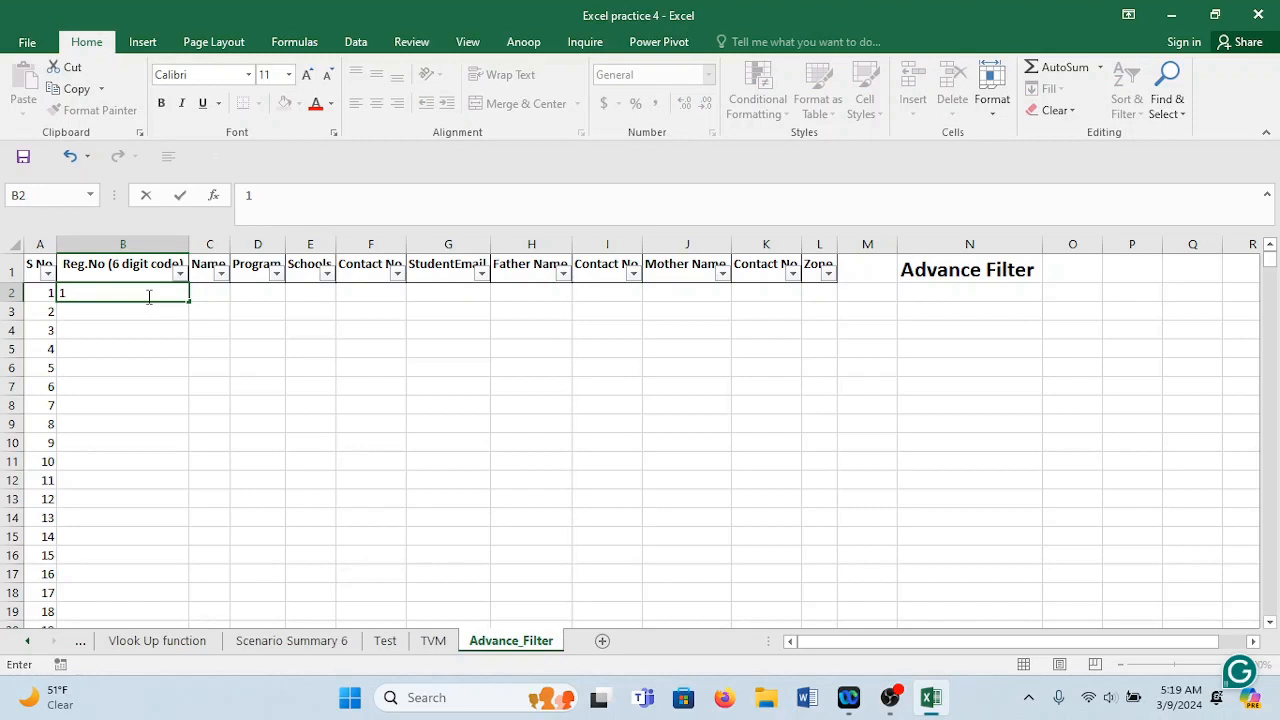
key("BackSpace")
type("2024")
key("BackSpace")
key("BackSpace")
key("BackSpace")
key("BackSpace")
type("12")
type("100")
key("BackSpace")
key("BackSpace")
key("BackSpace")
key("BackSpace")
key("BackSpace")
left_click(288, 362)
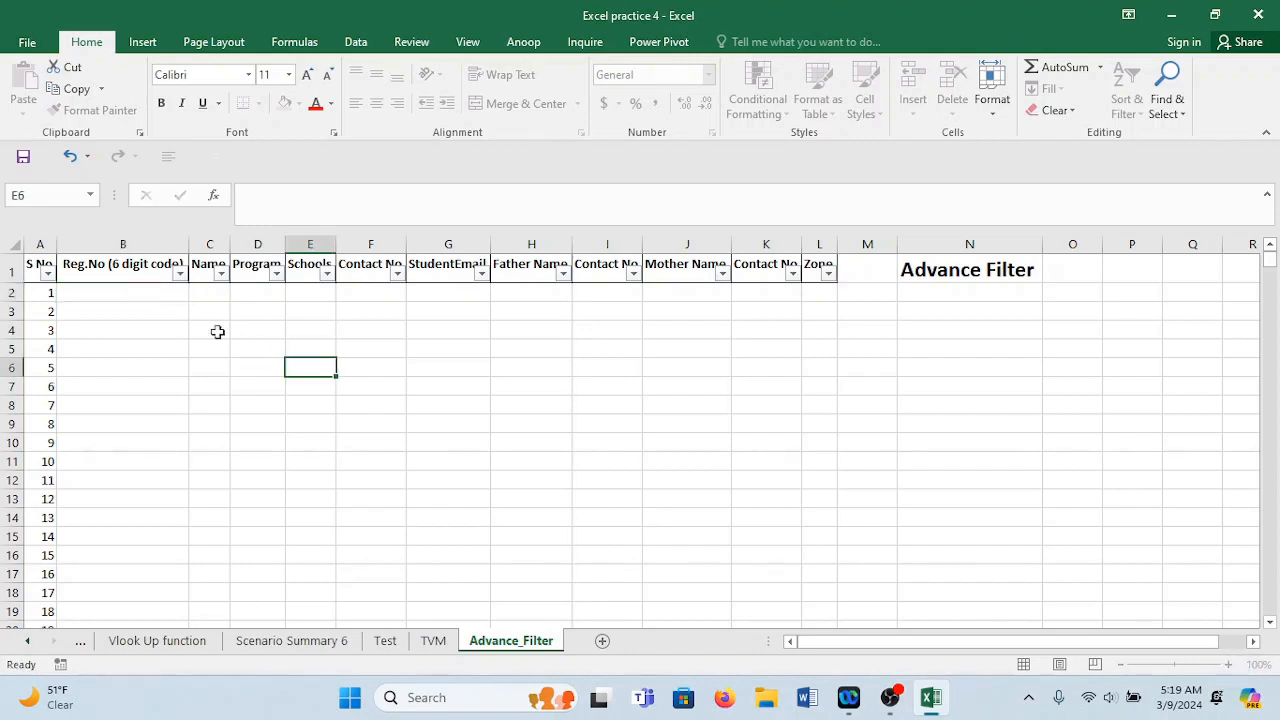
left_click(171, 292)
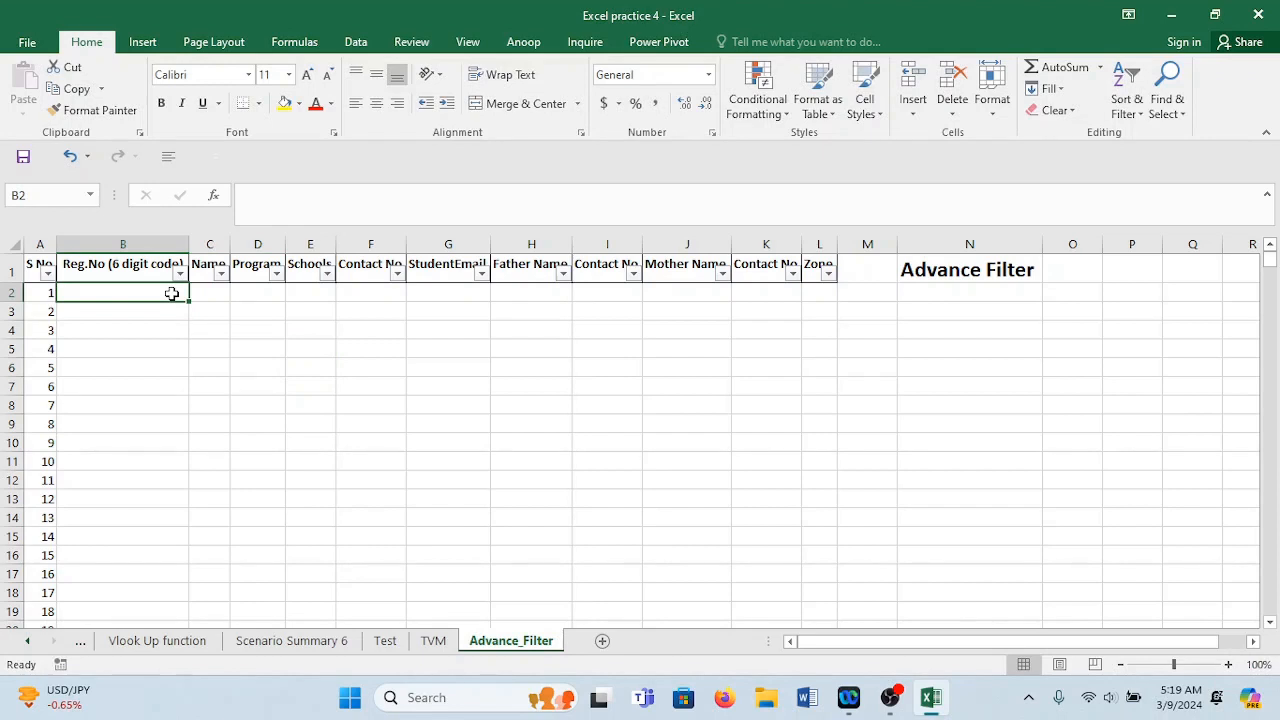
Enter =RANDBETWEEN(100000,999999) in B2 and copy the resulting cell.
type("=randbe")
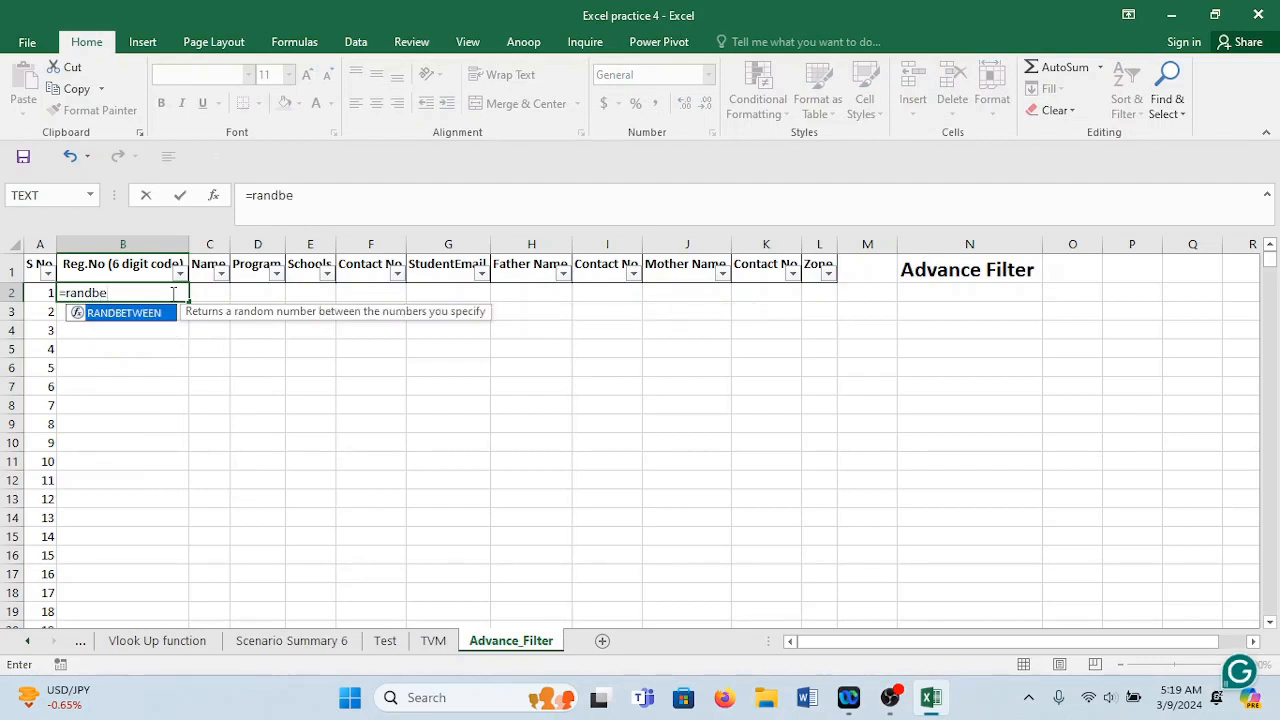
key("Tab")
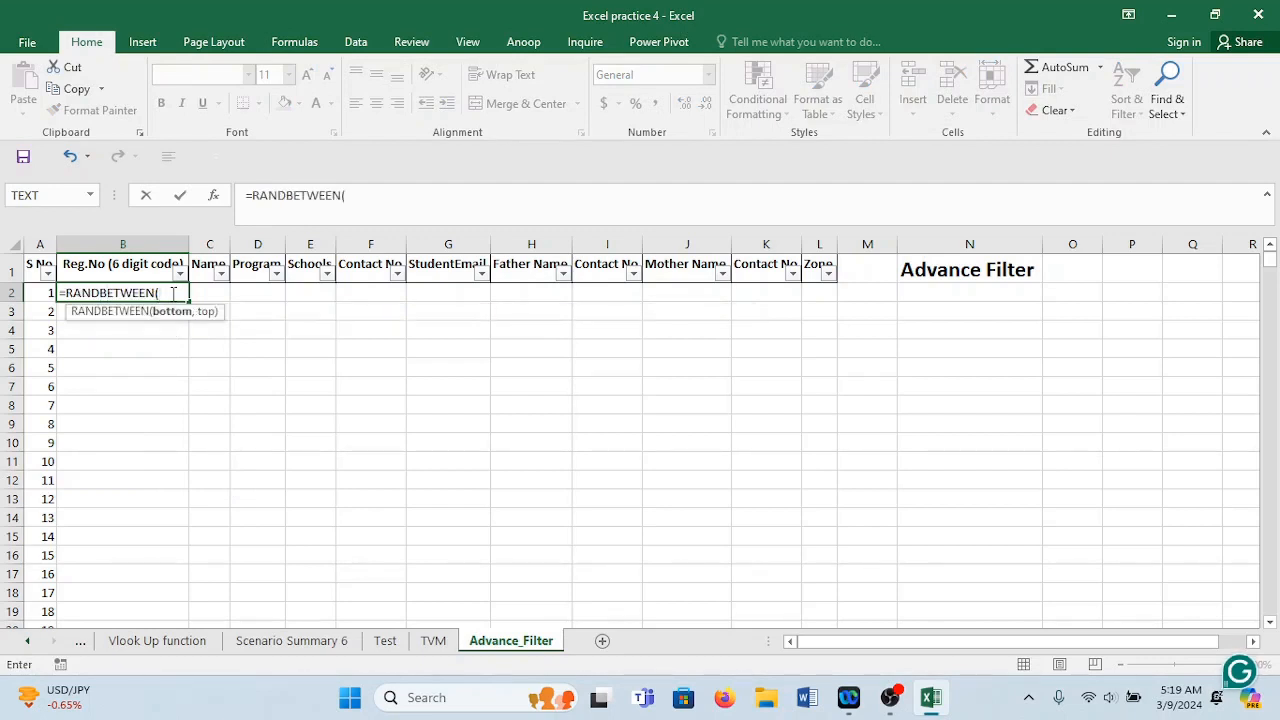
type("10000")
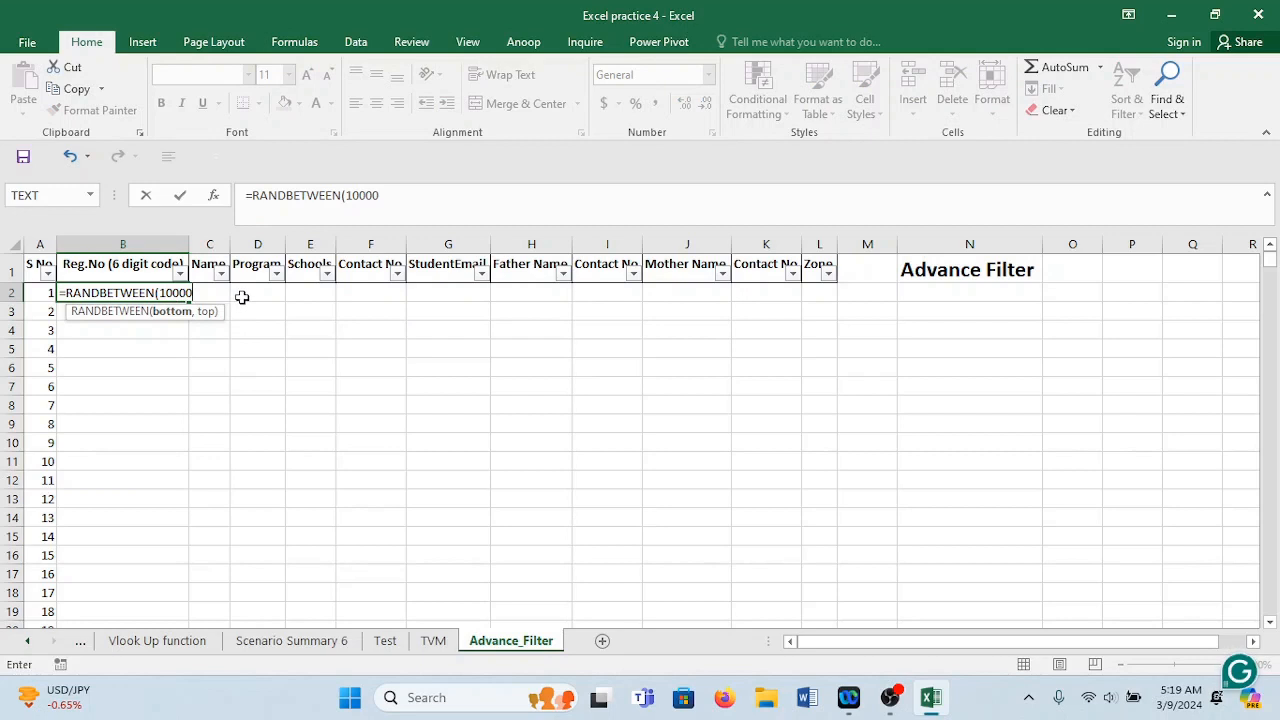
type("0")
key("BackSpace")
type("0,")
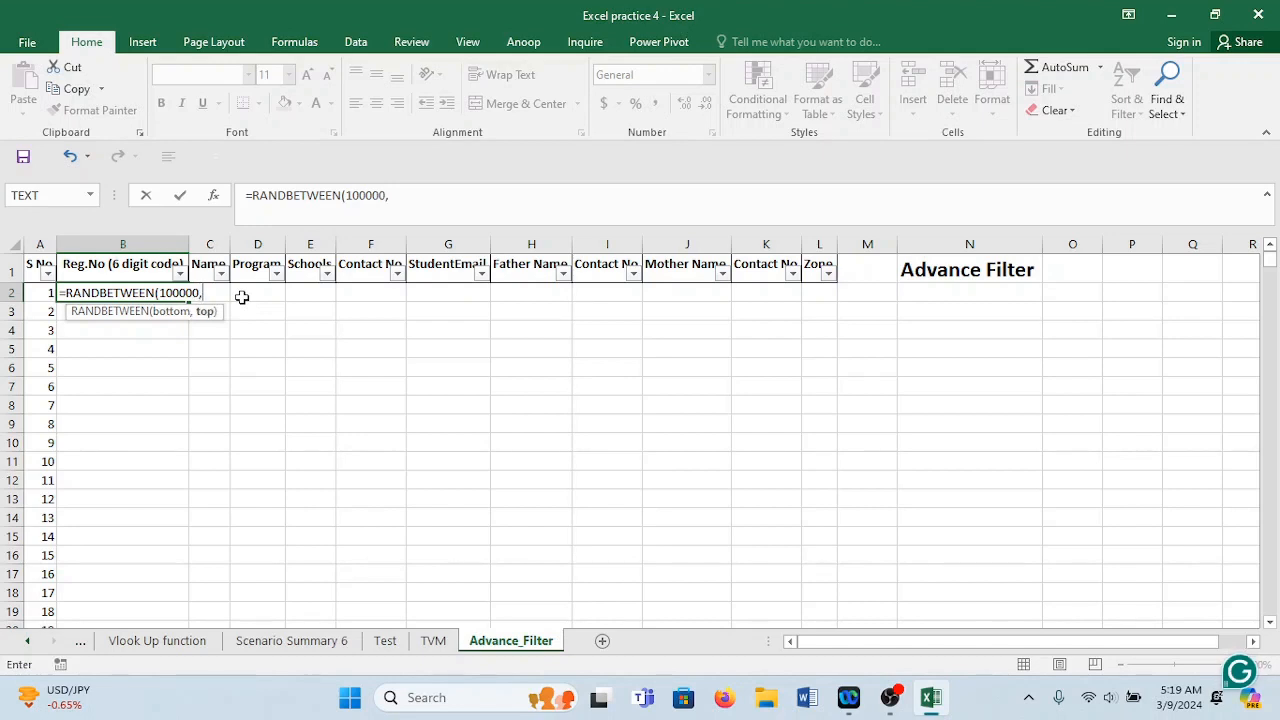
type("99999")
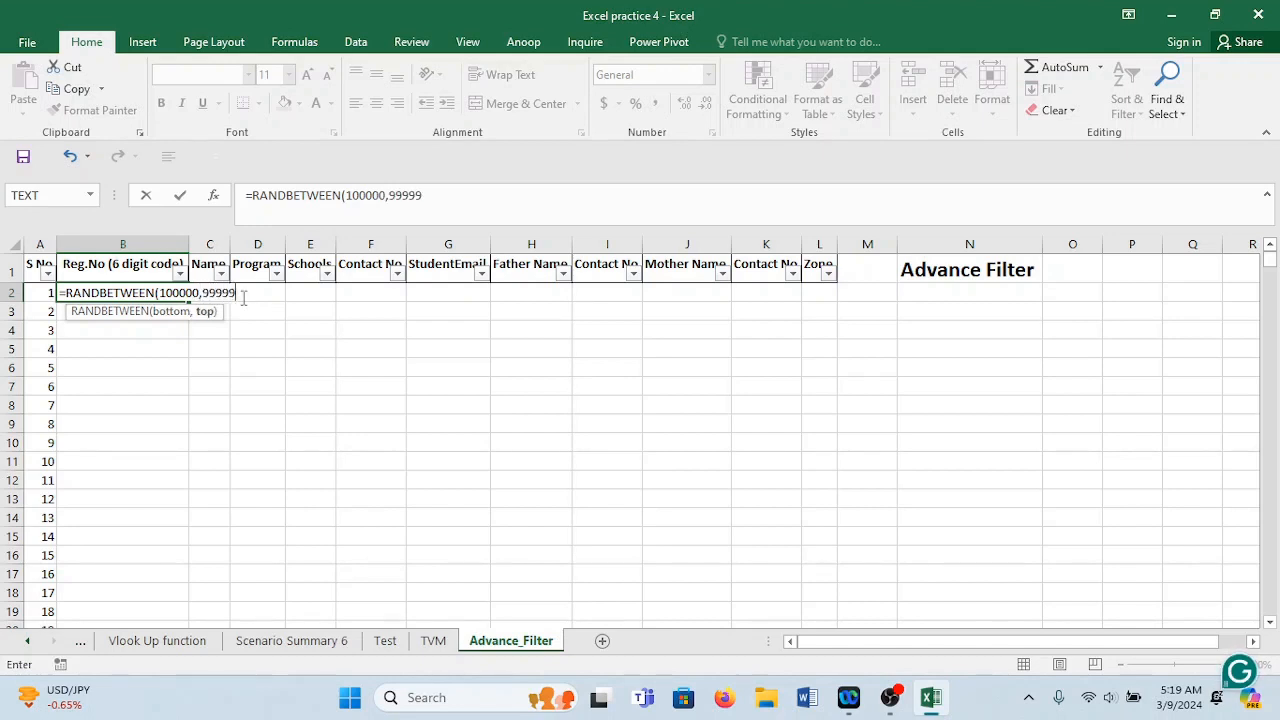
type("9")
type(")")
key("Return")
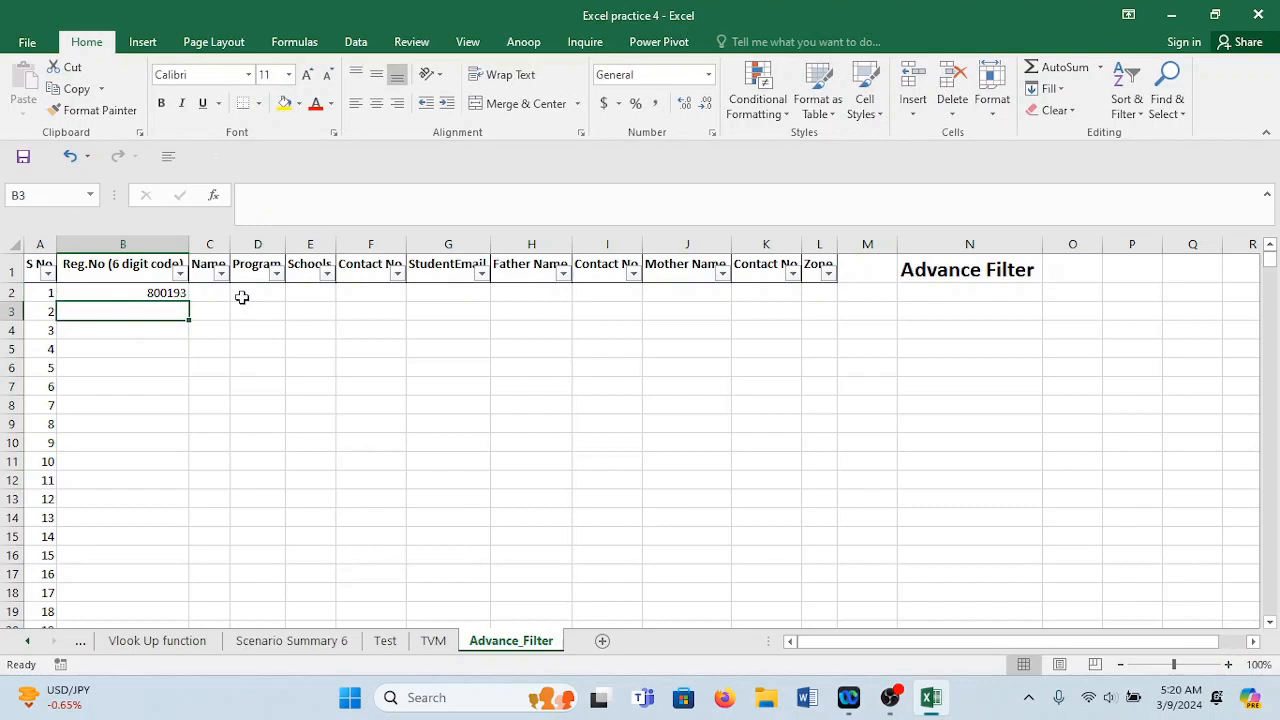
left_click(174, 292)
double_click(188, 299)
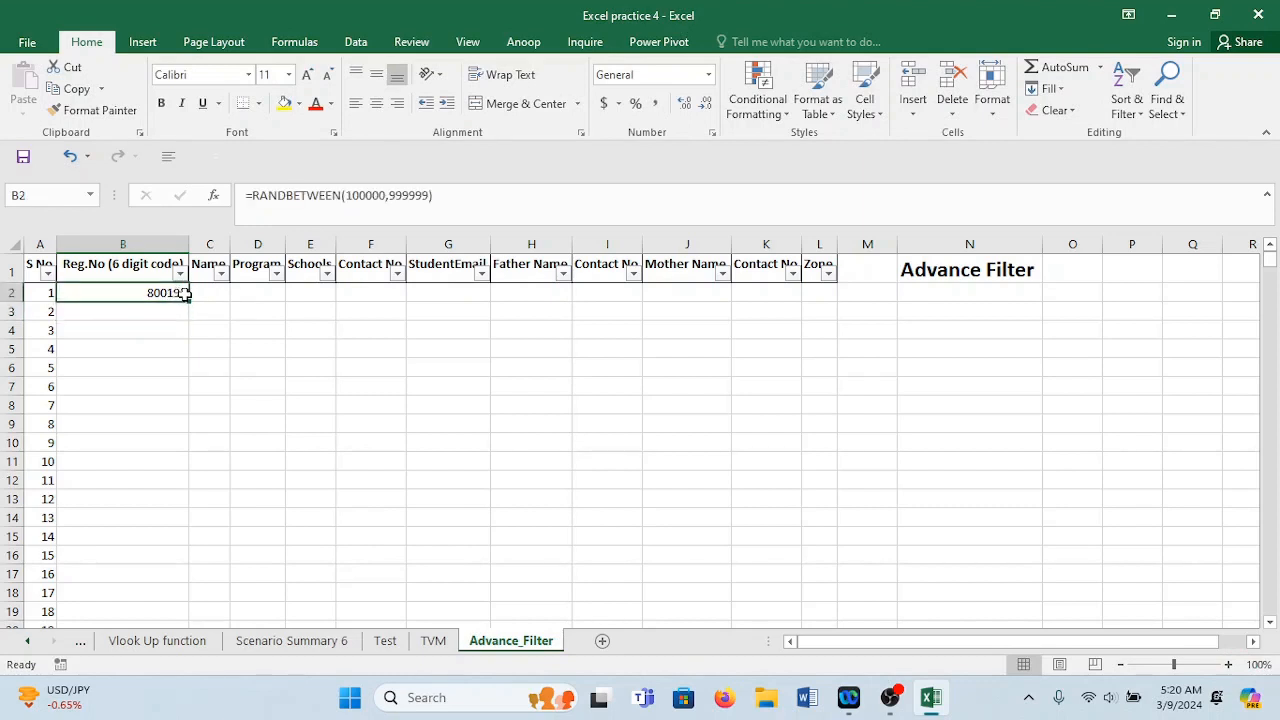
key("ctrl+c")
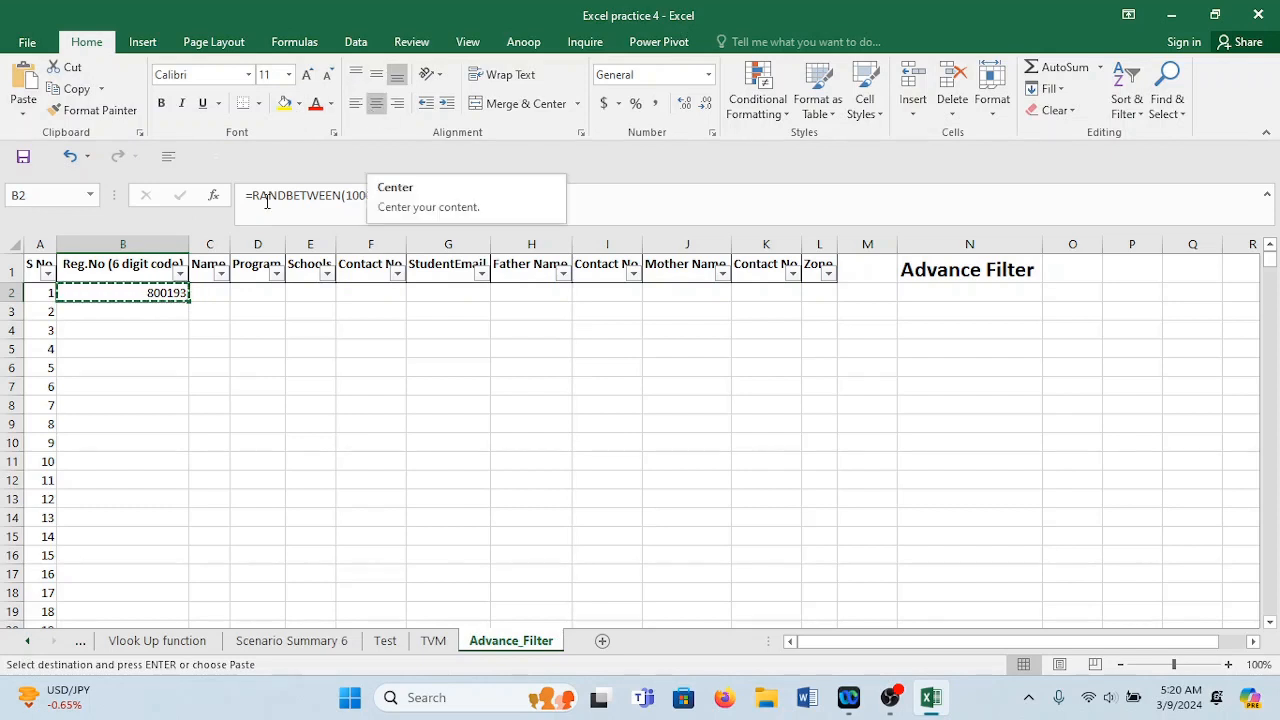
Paste B2 as its value 800193 and enter 800194 in B3.
right_click(152, 292)
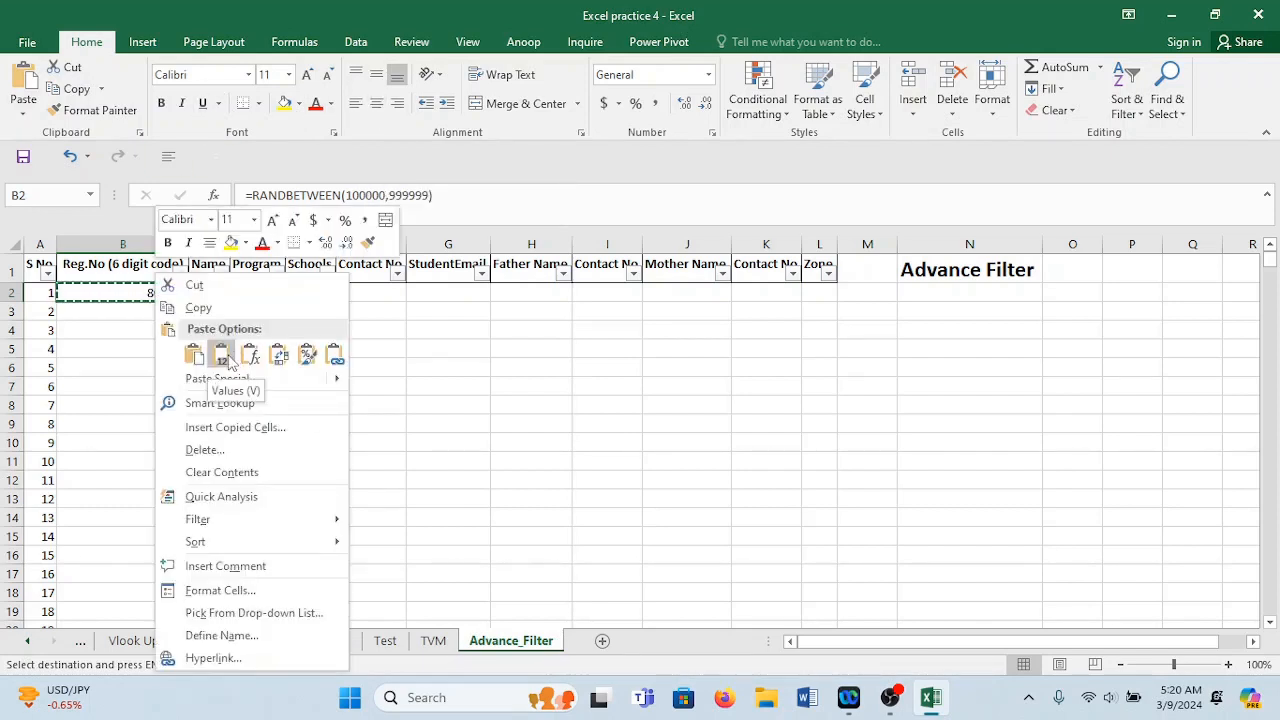
left_click(228, 354)
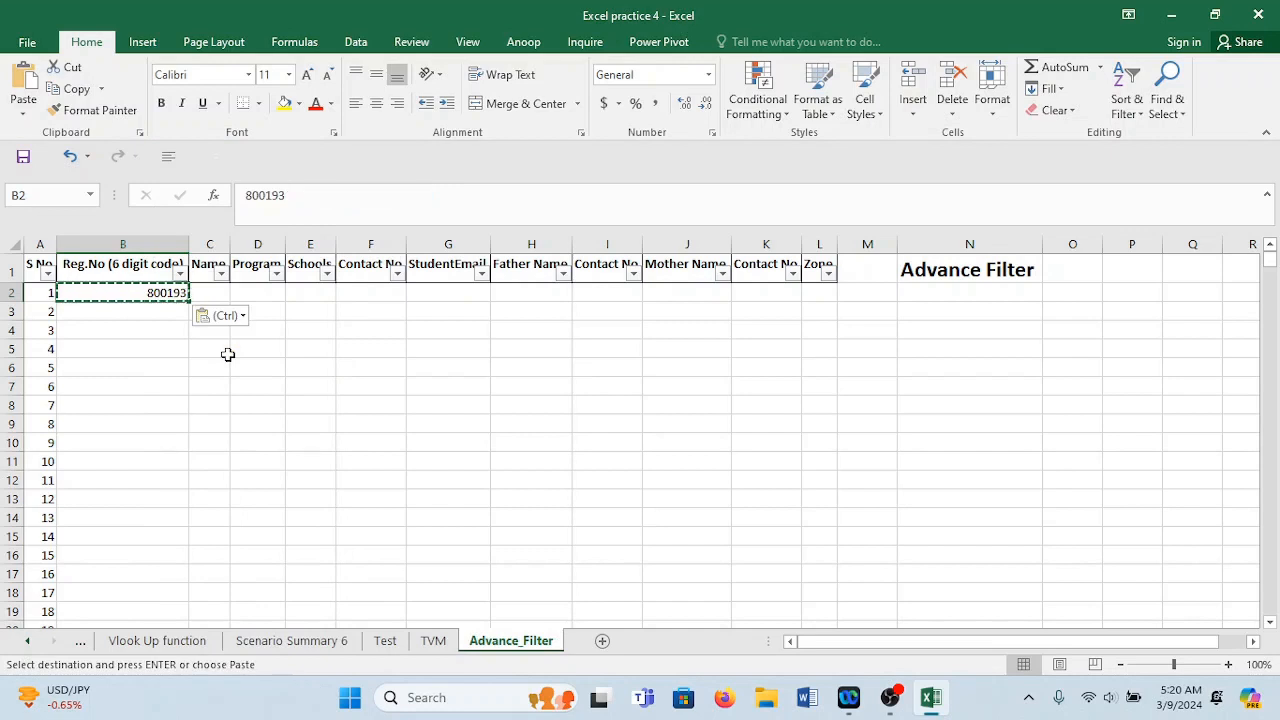
left_click(158, 314)
key("Escape")
type("80")
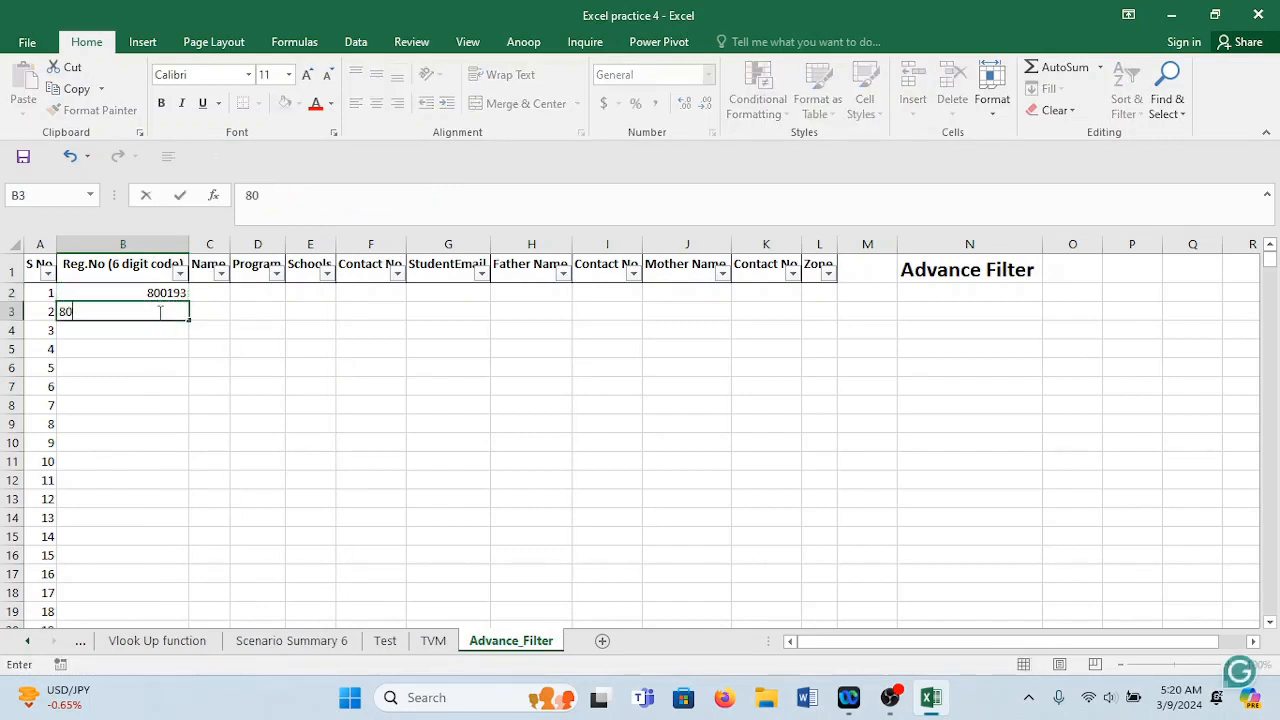
type("0194")
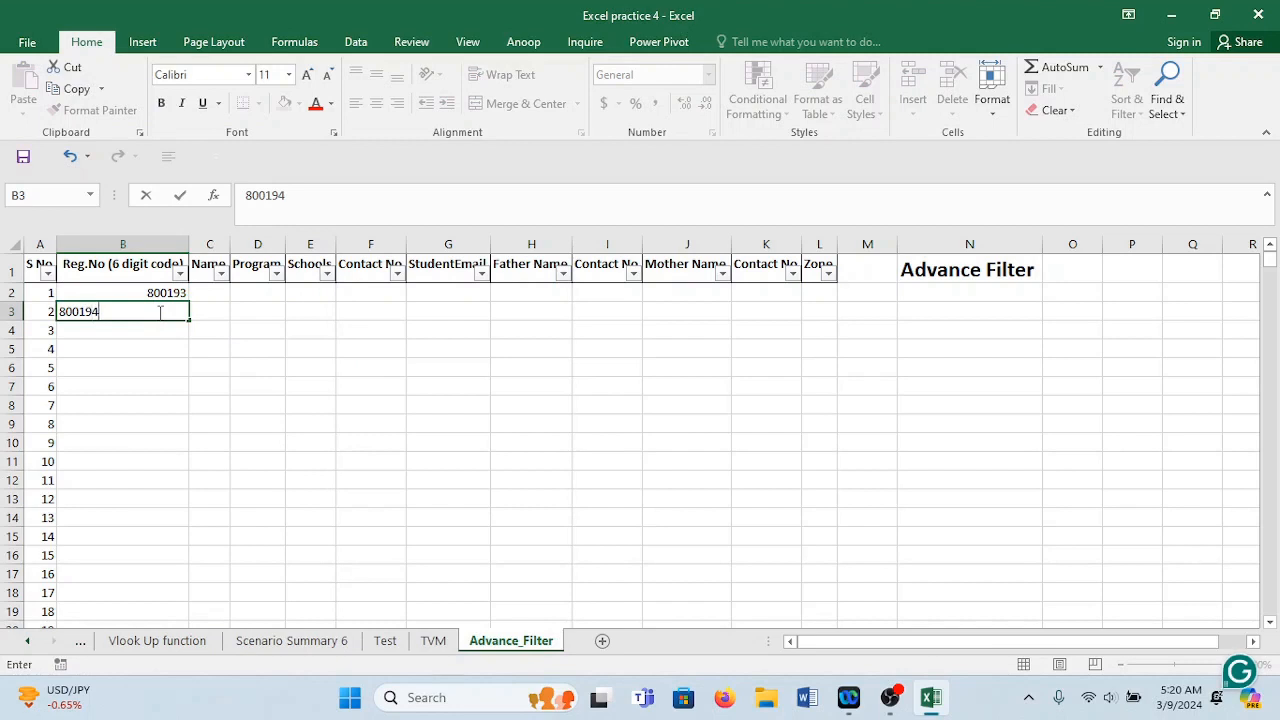
left_click(259, 370)
Fill the Reg.No codes down all 1000 rows, fit column B, and widen column C.
left_click_drag(170, 292, 180, 312)
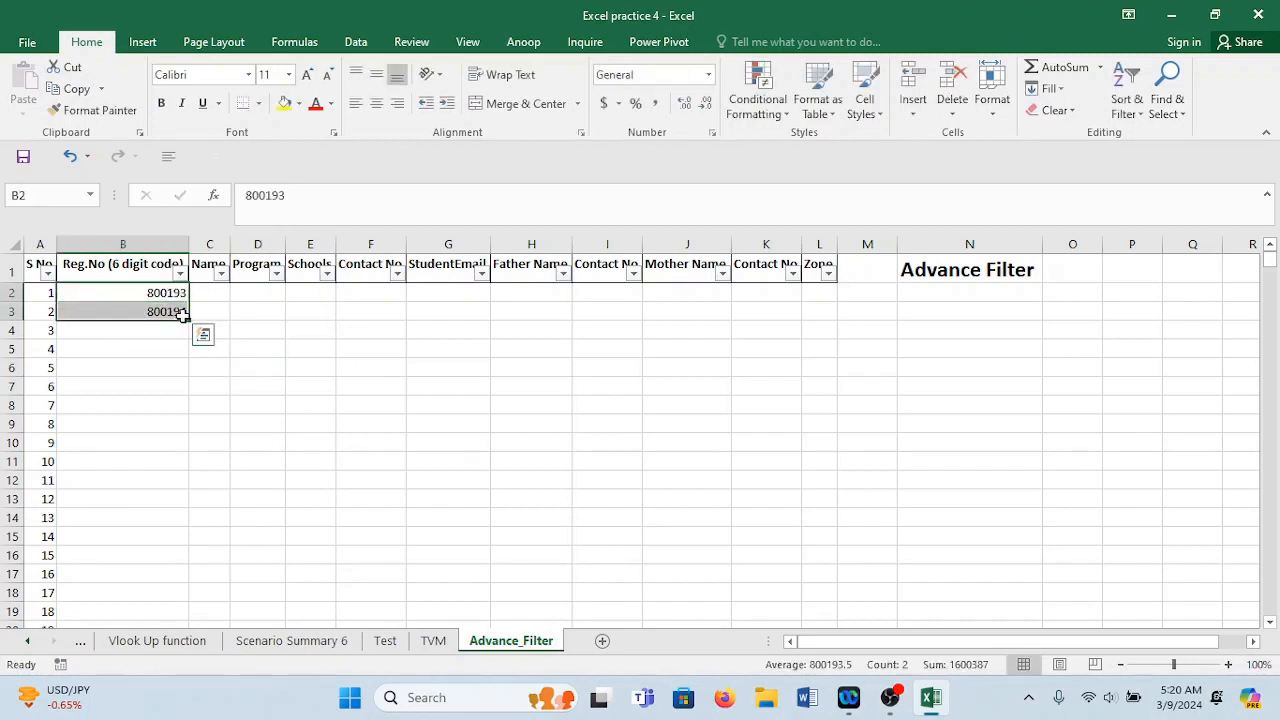
double_click(189, 320)
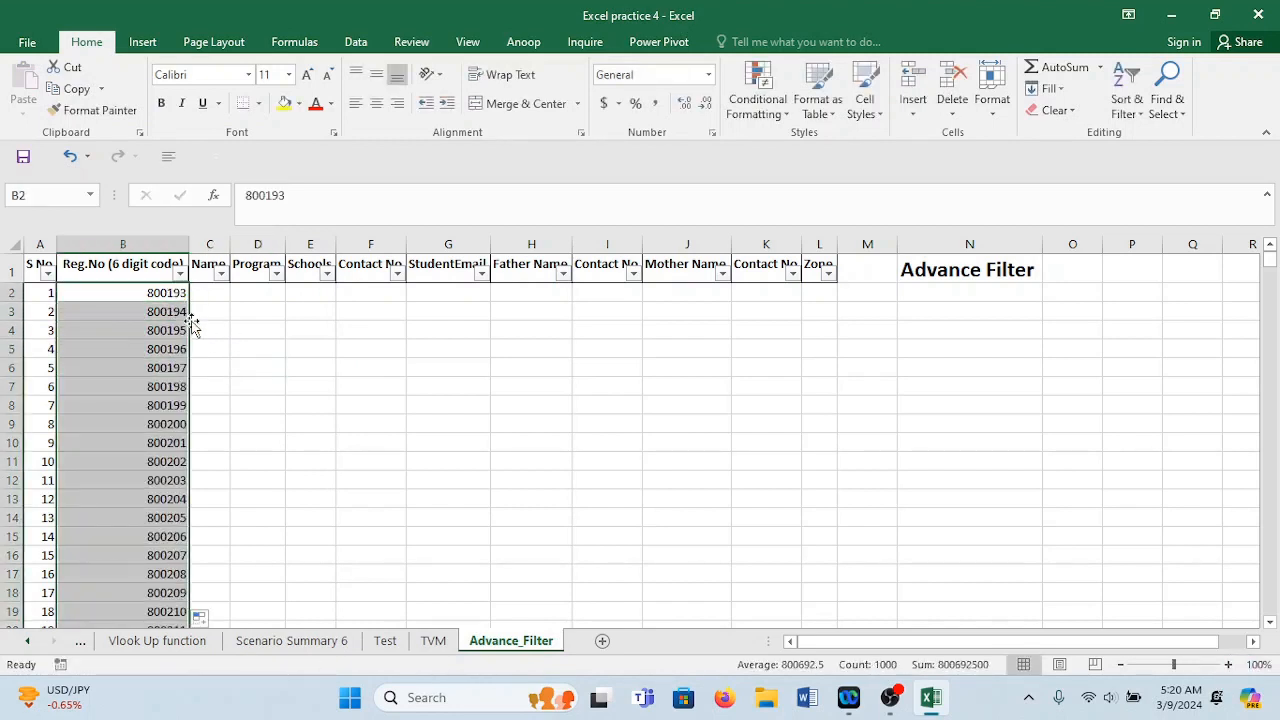
left_click(180, 293)
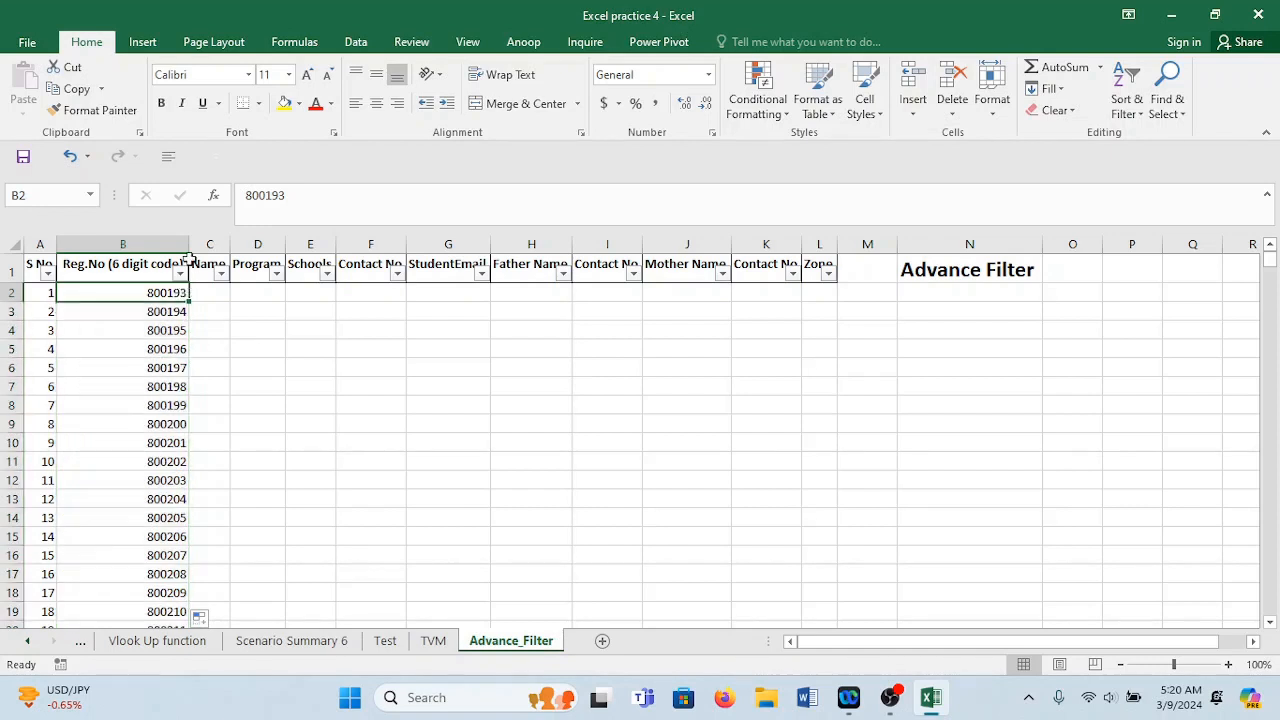
mouse_move(188, 258)
left_mouse_down()
mouse_move(189, 246)
mouse_move(157, 248)
mouse_move(183, 250)
left_mouse_up()
left_click(174, 347)
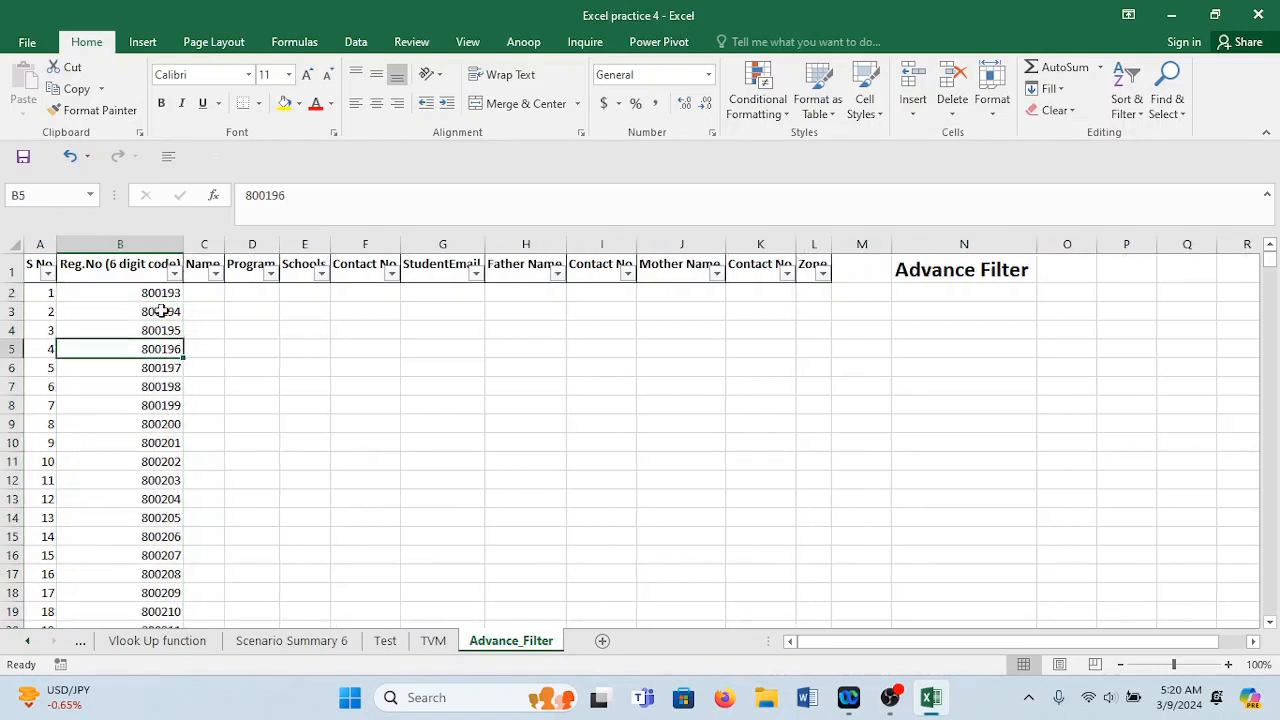
left_click(148, 505)
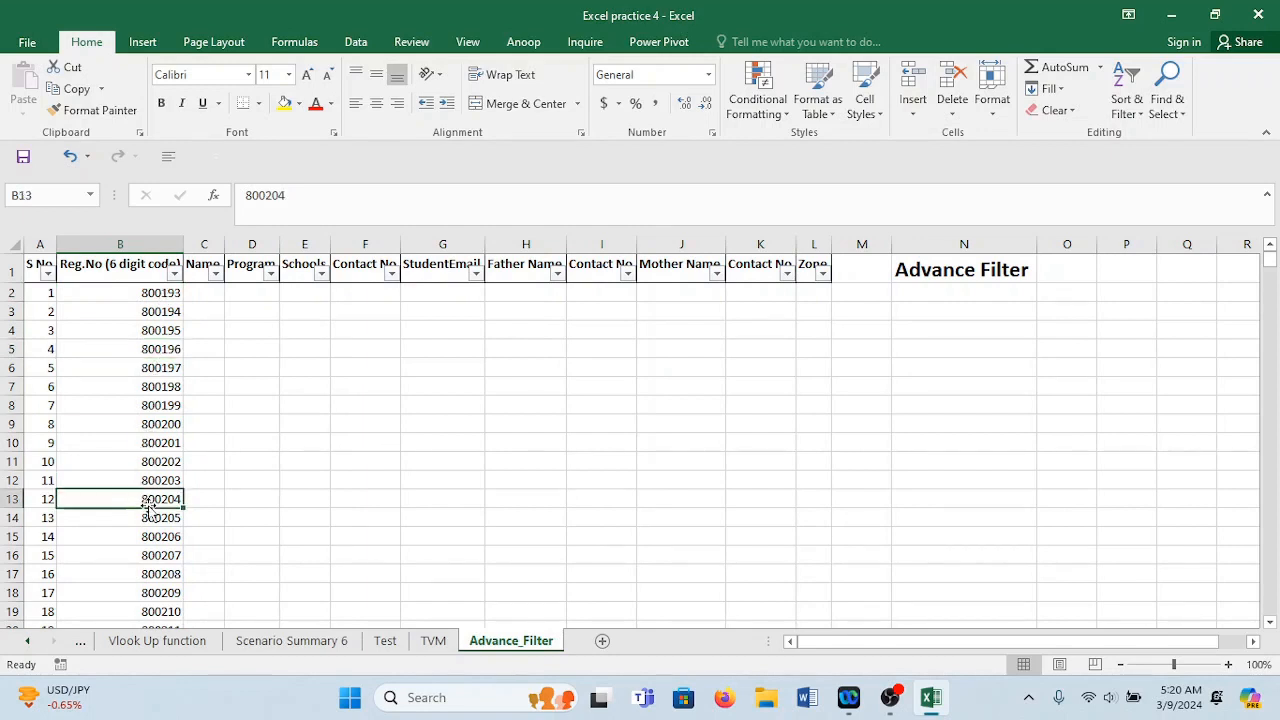
left_click_drag(224, 243, 296, 243)
left_click(240, 290)
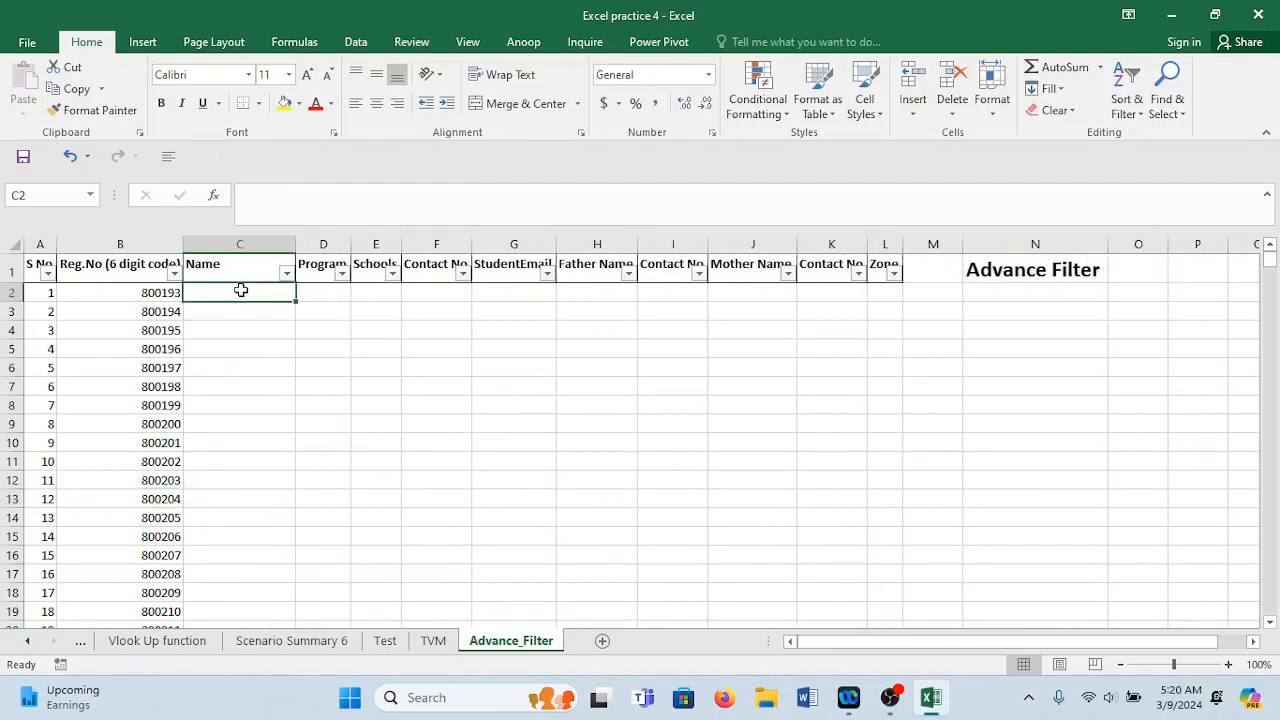
type("=")
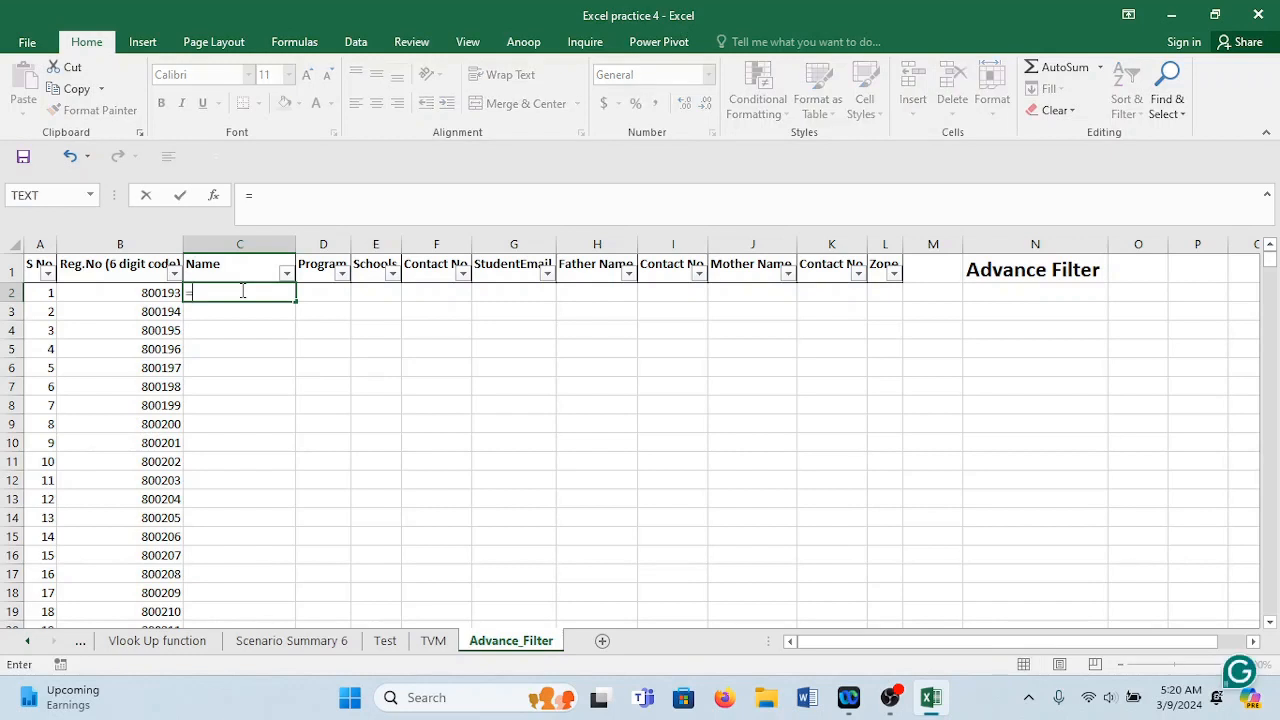
type("\"Name_")
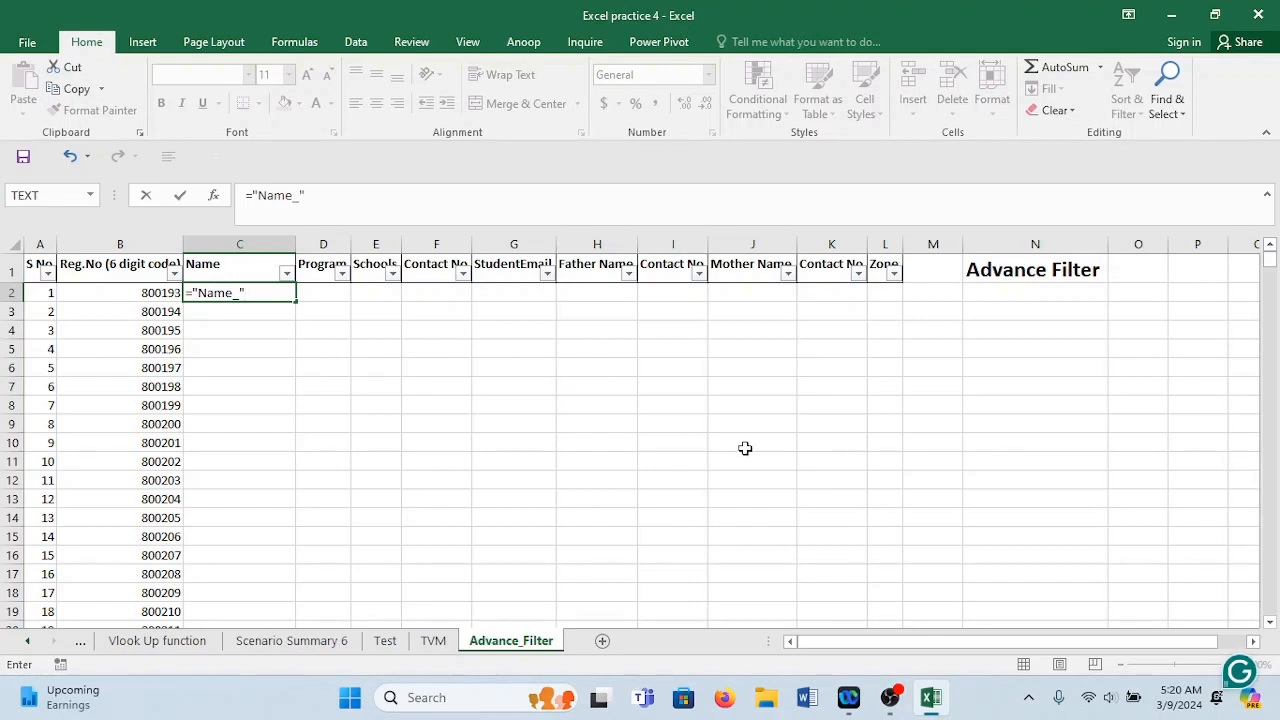
type("&")
type("ra")
type("b")
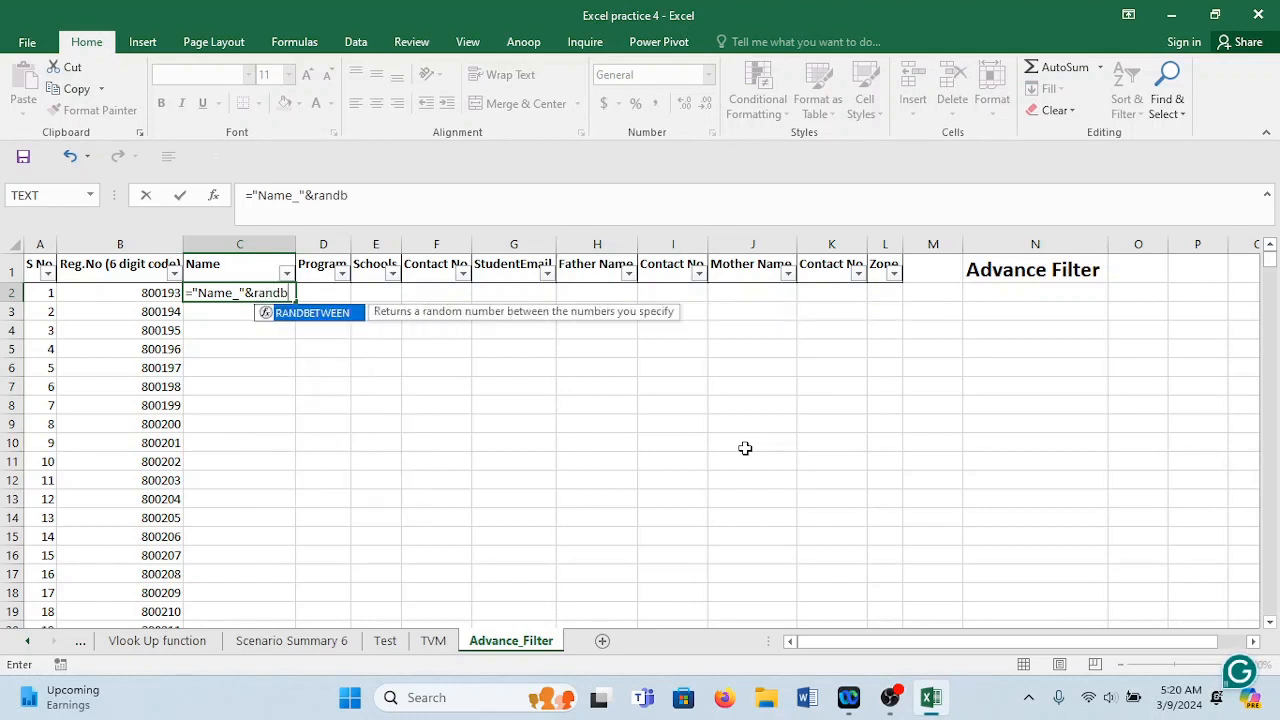
type("etween")
key("BackSpace")
key("BackSpace")
key("BackSpace")
key("BackSpace")
key("BackSpace")
key("BackSpace")
key("BackSpace")
key("BackSpace")
key("BackSpace")
key("BackSpace")
key("BackSpace")
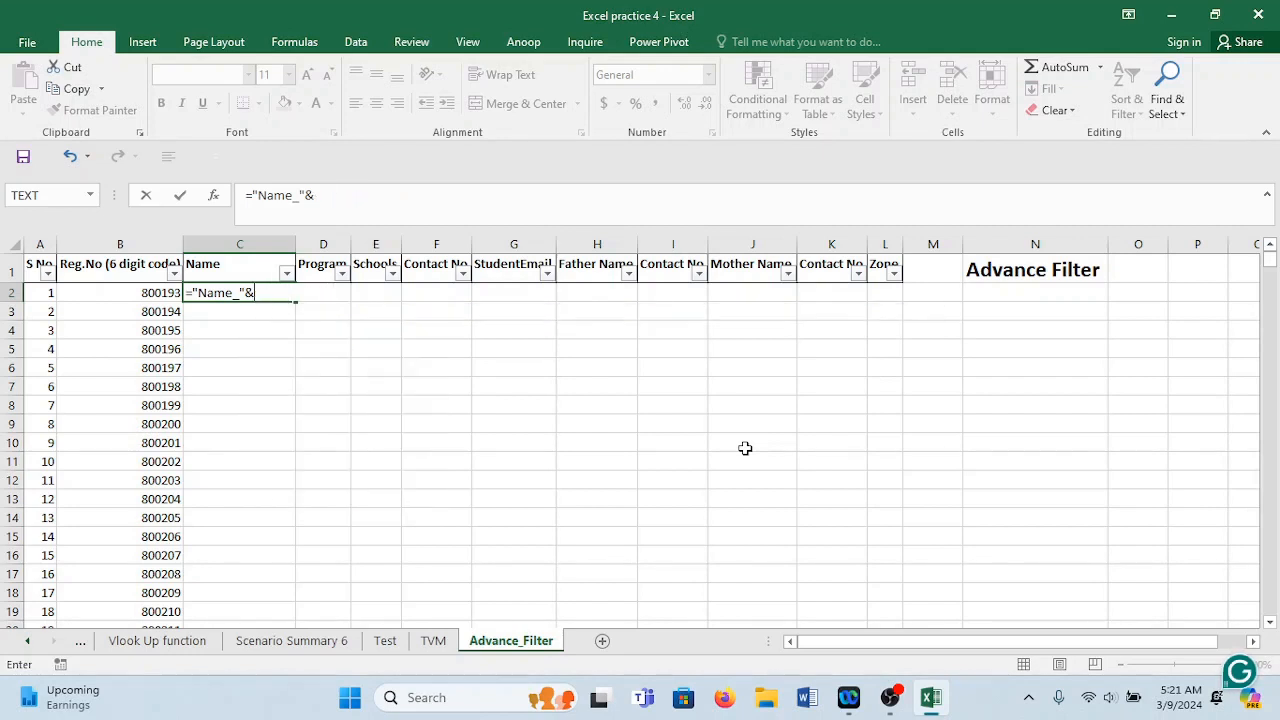
type("1")
key("Return")
type("Nam")
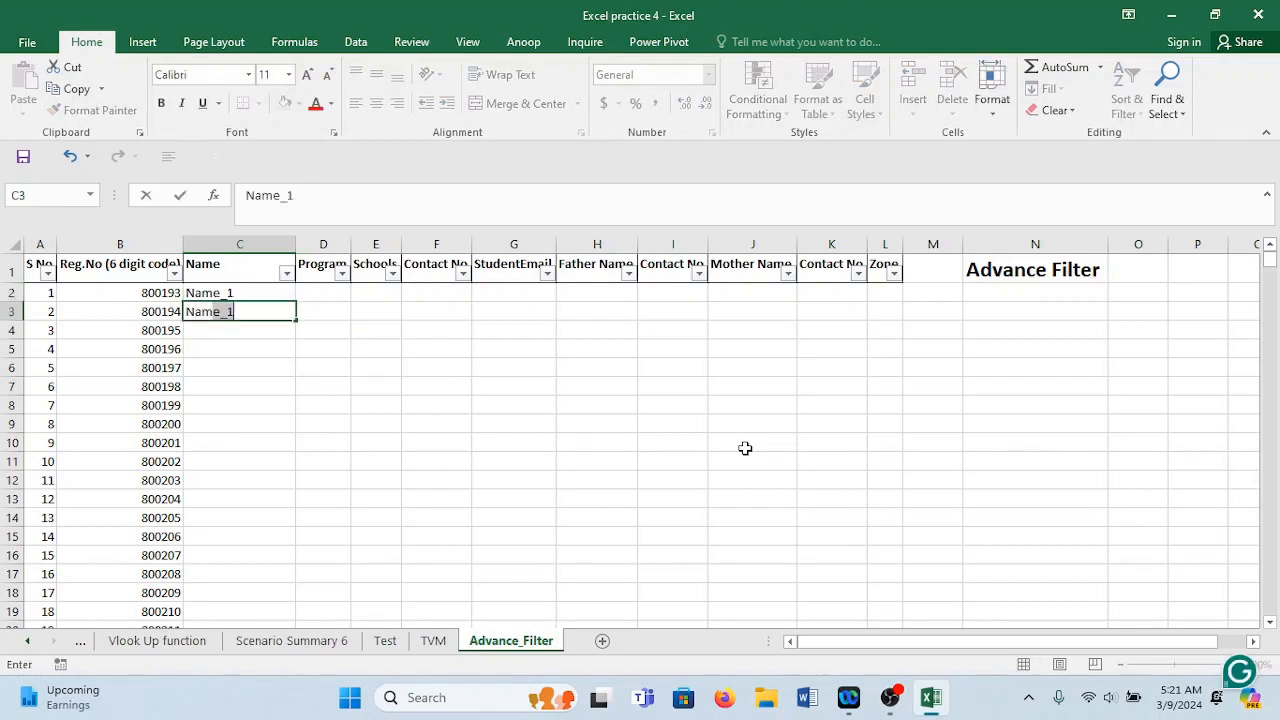
type("e")
key("BackSpace")
key("BackSpace")
type("e_2")
key("Return")
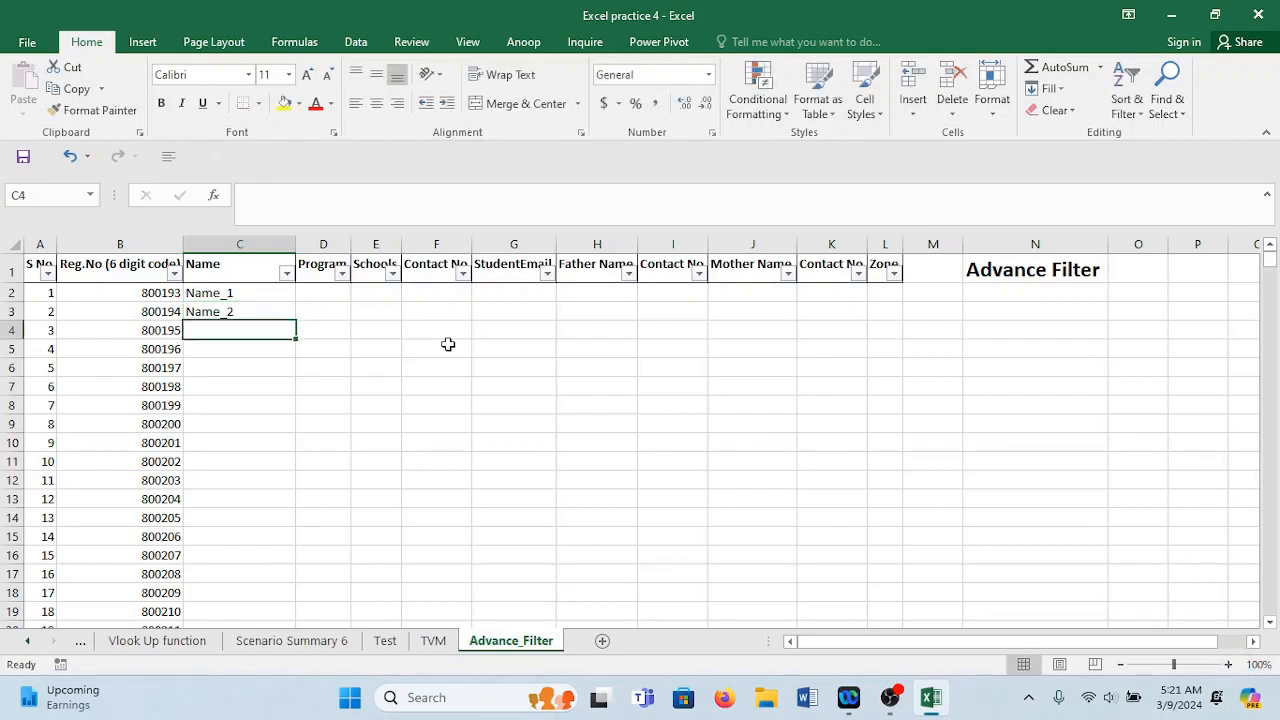
left_click_drag(268, 292, 268, 310)
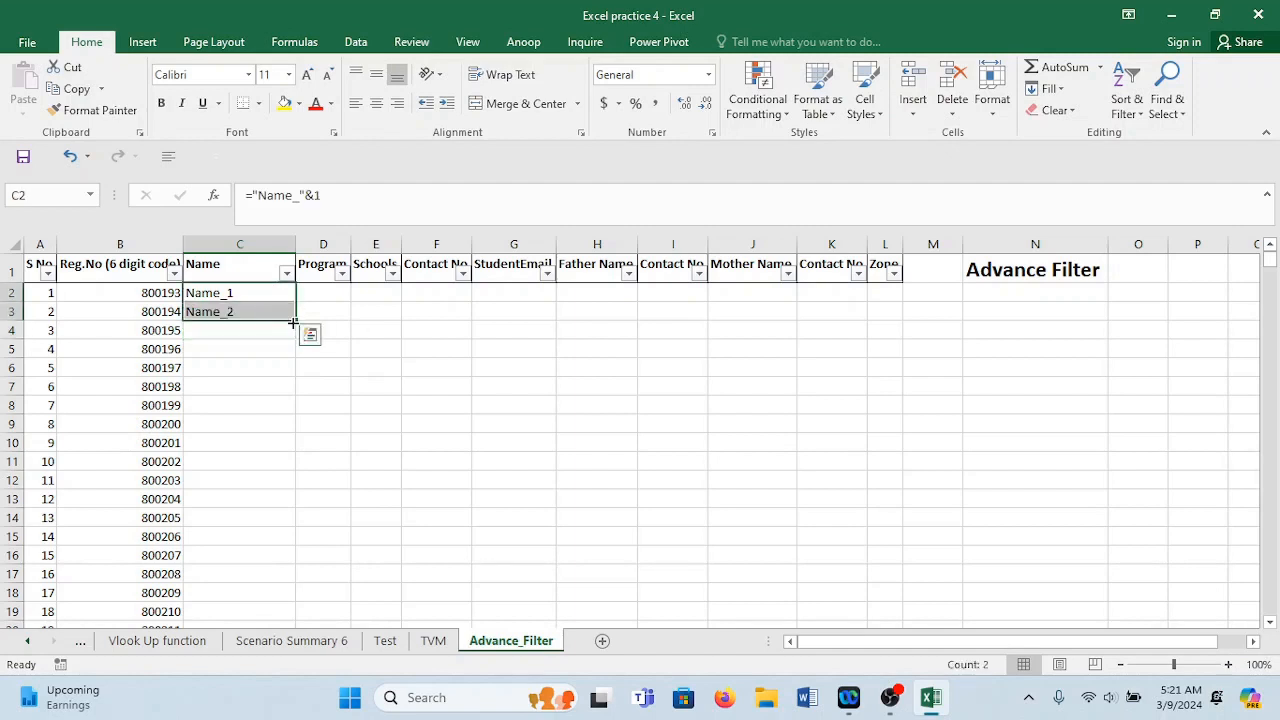
double_click(297, 320)
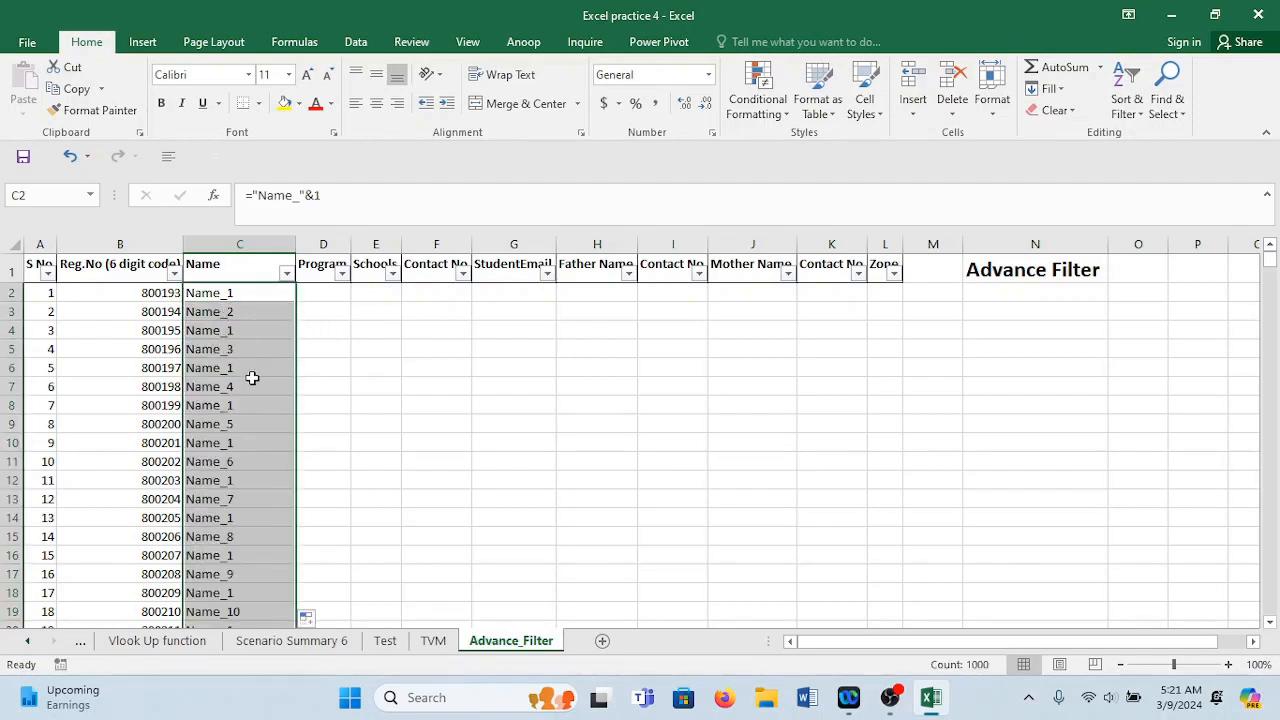
left_click(240, 294)
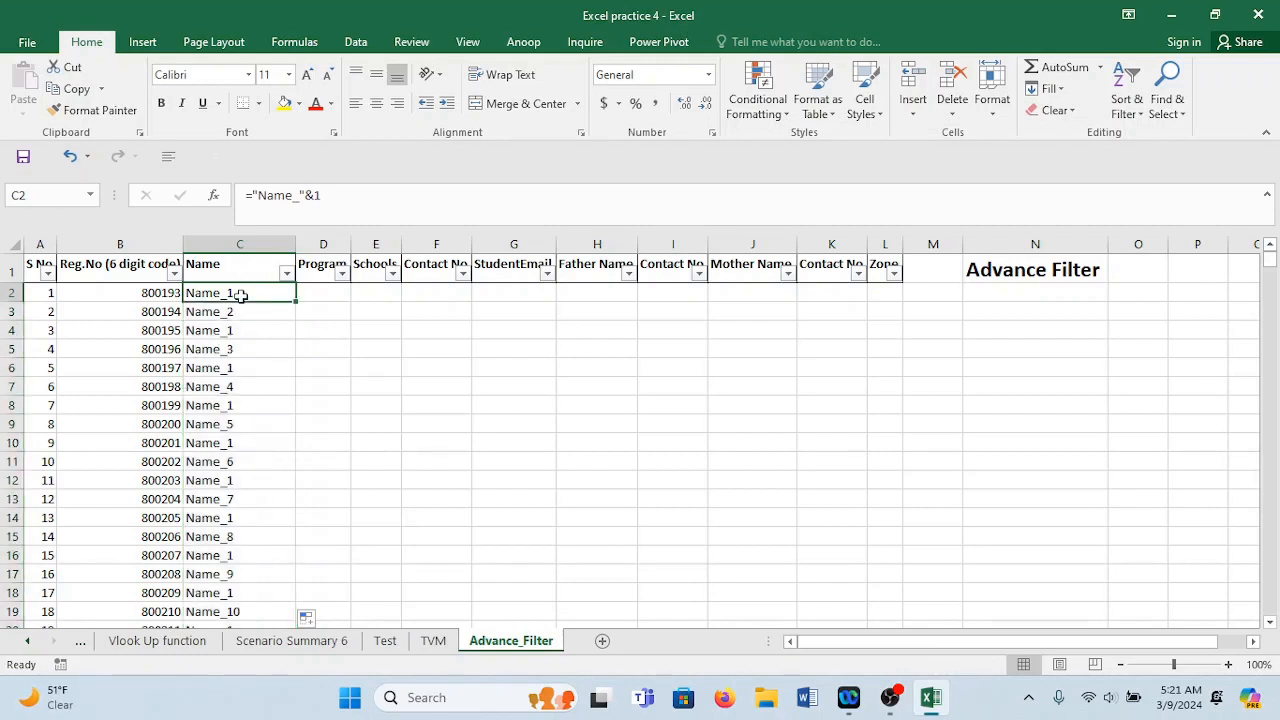
double_click(240, 294)
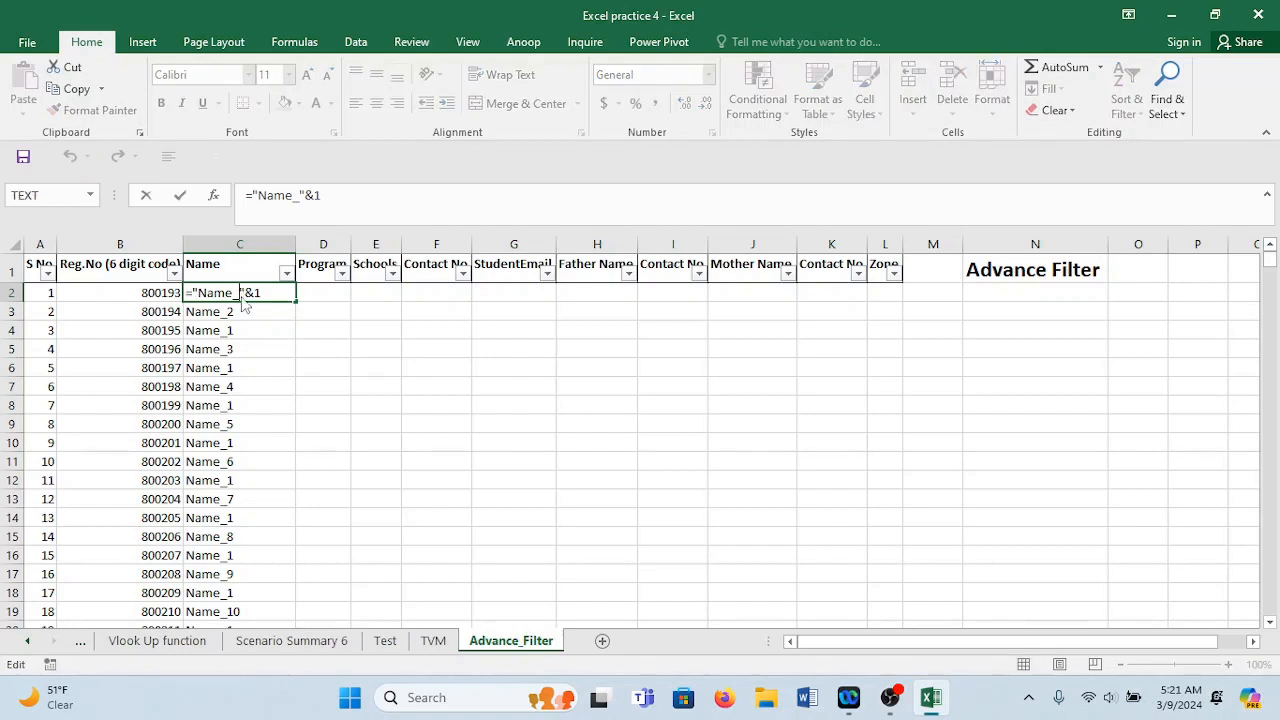
left_click(251, 315)
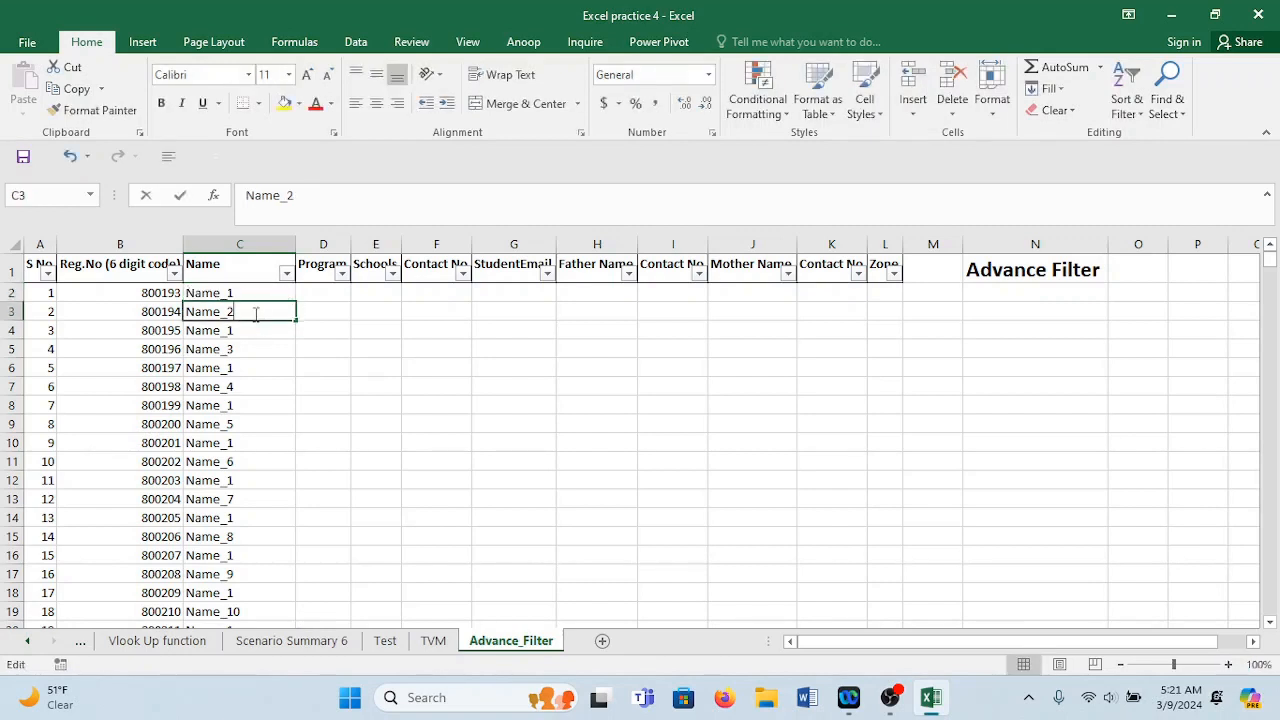
left_click(252, 331)
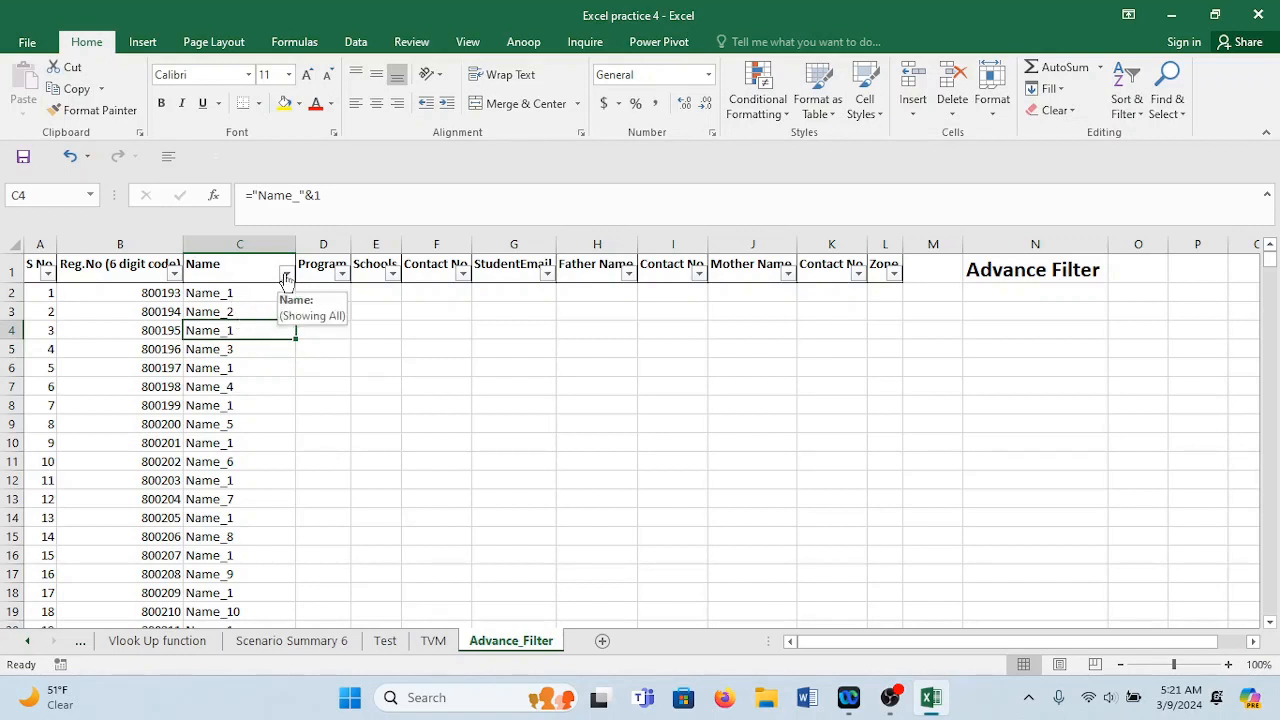
left_click(240, 292)
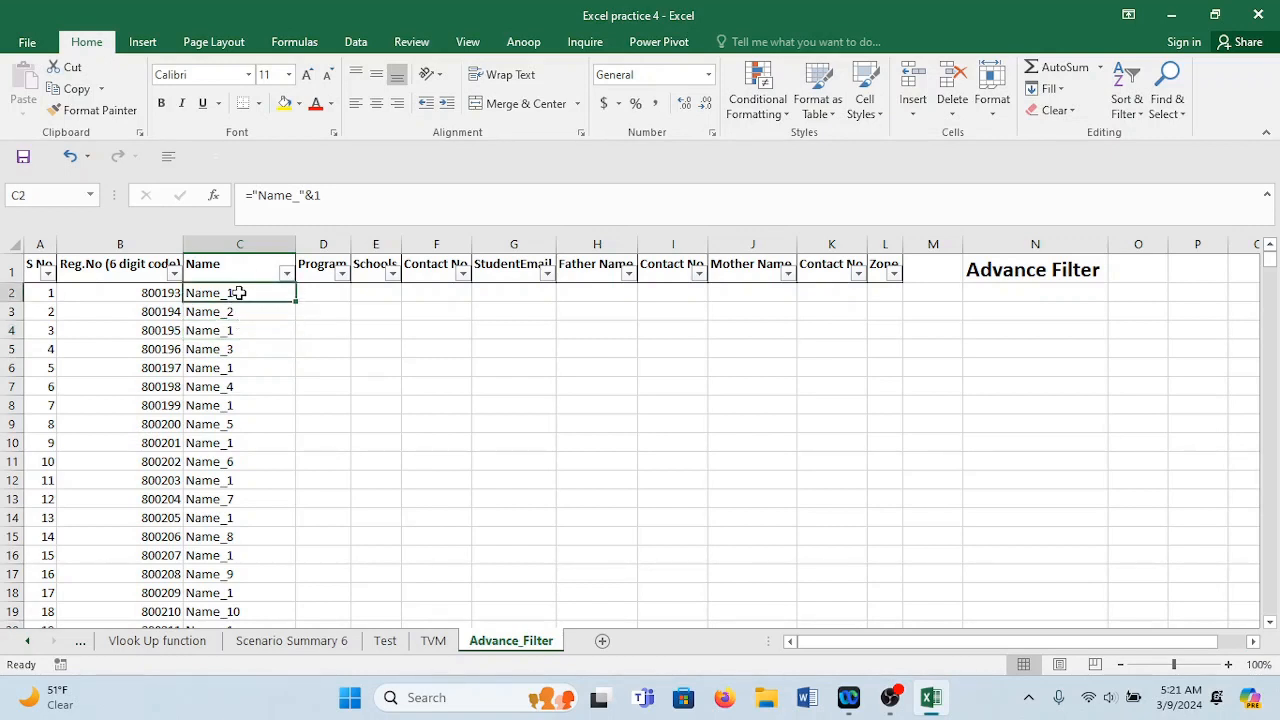
key("ctrl+shift+Down")
key("ctrl+BackSpace")
key("Delete")
Enter a sample student name numbered 1 in C2 and numbered 2 in C3.
left_click(240, 292)
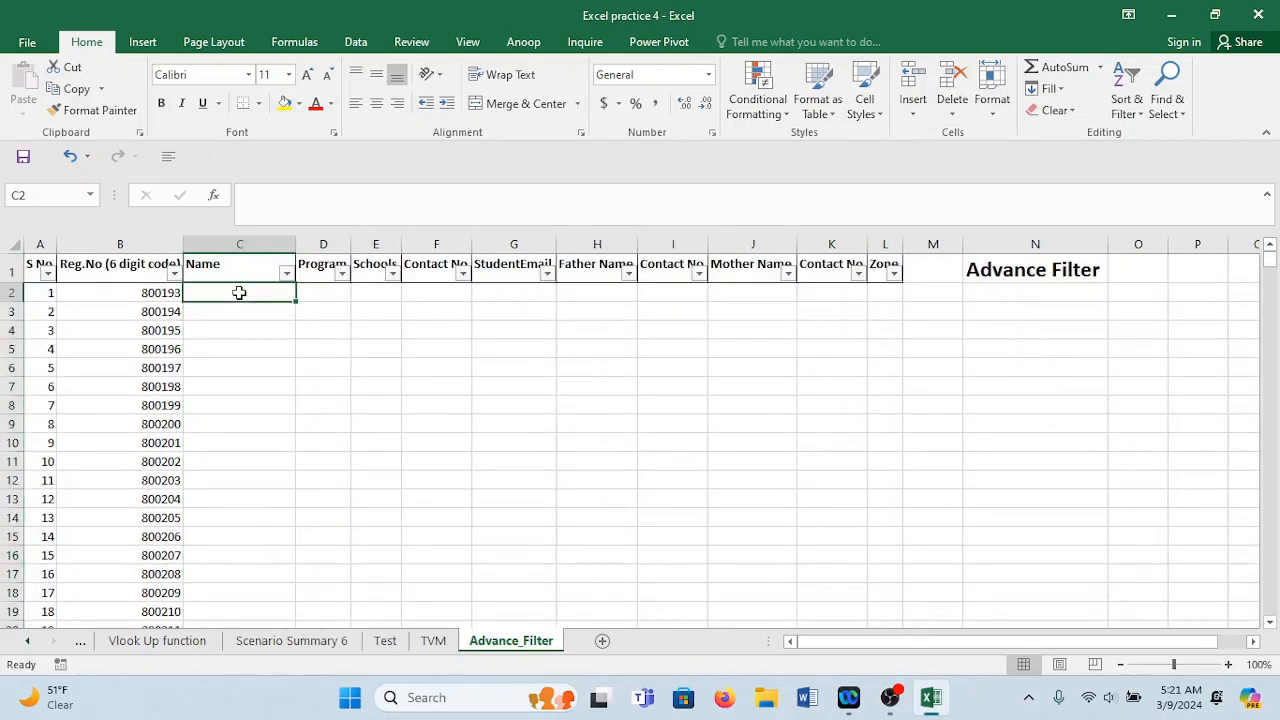
type("=name")
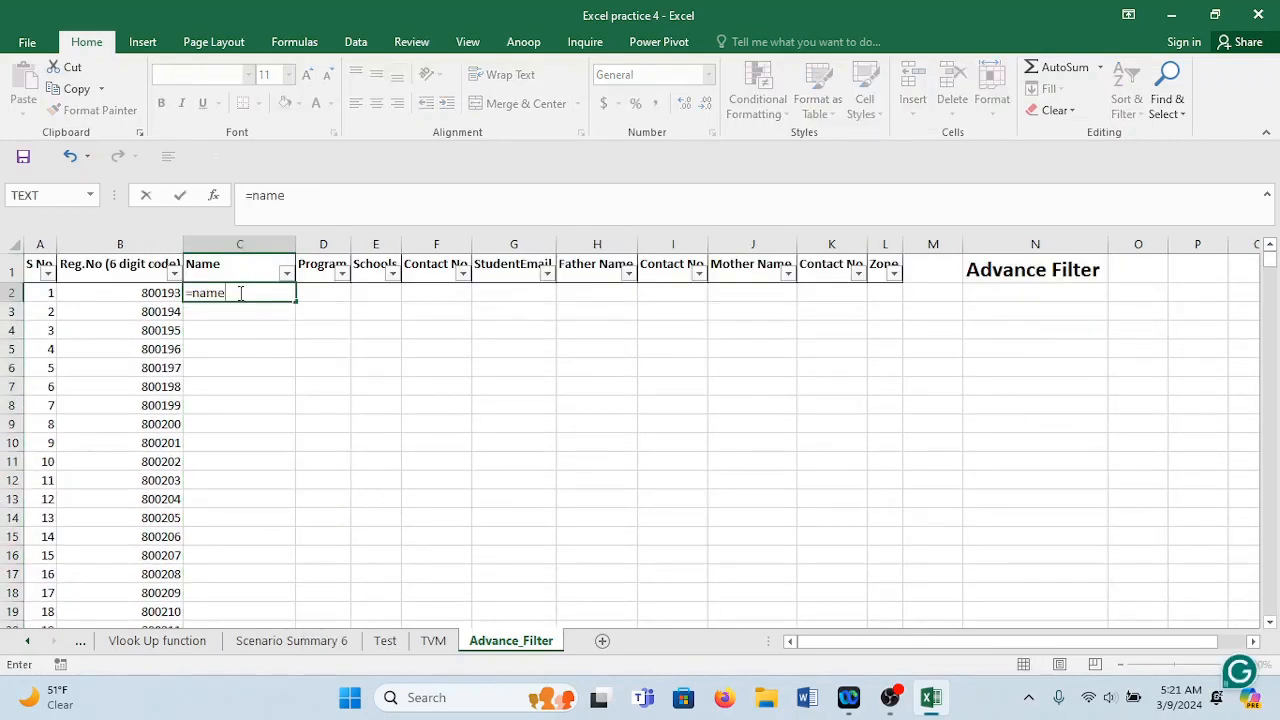
key("BackSpace")
key("BackSpace")
key("BackSpace")
key("BackSpace")
key("BackSpace")
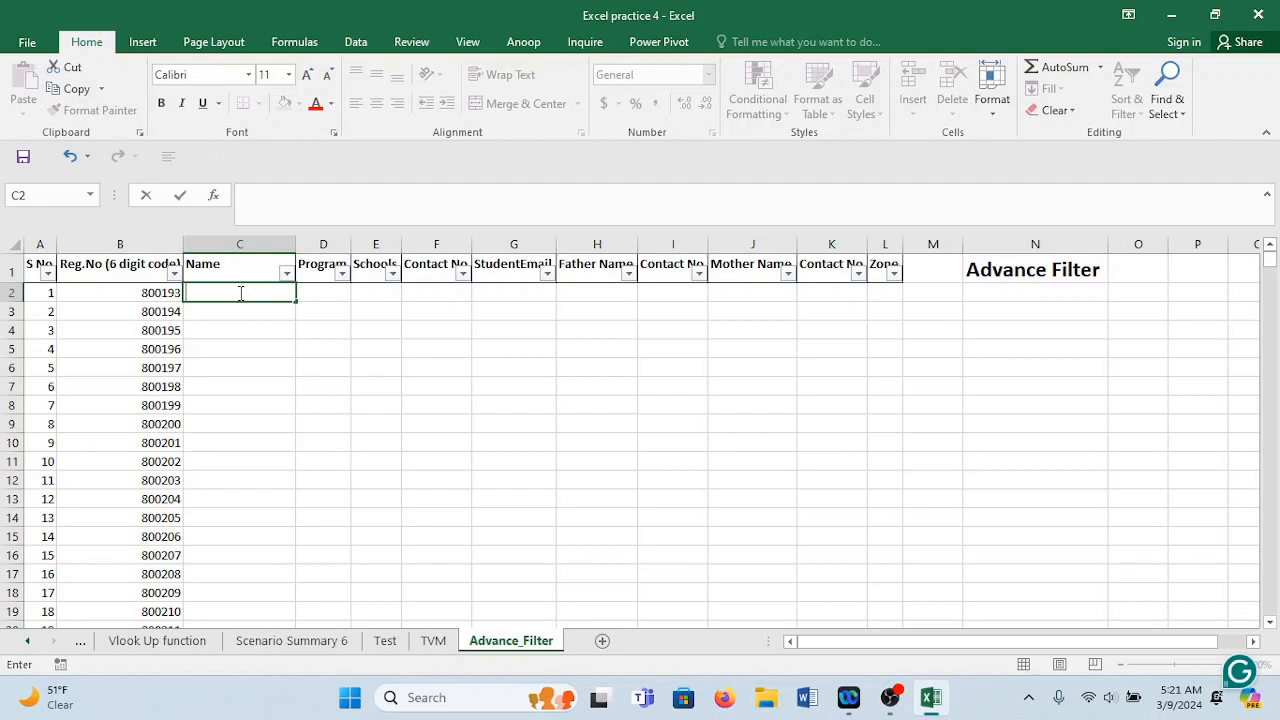
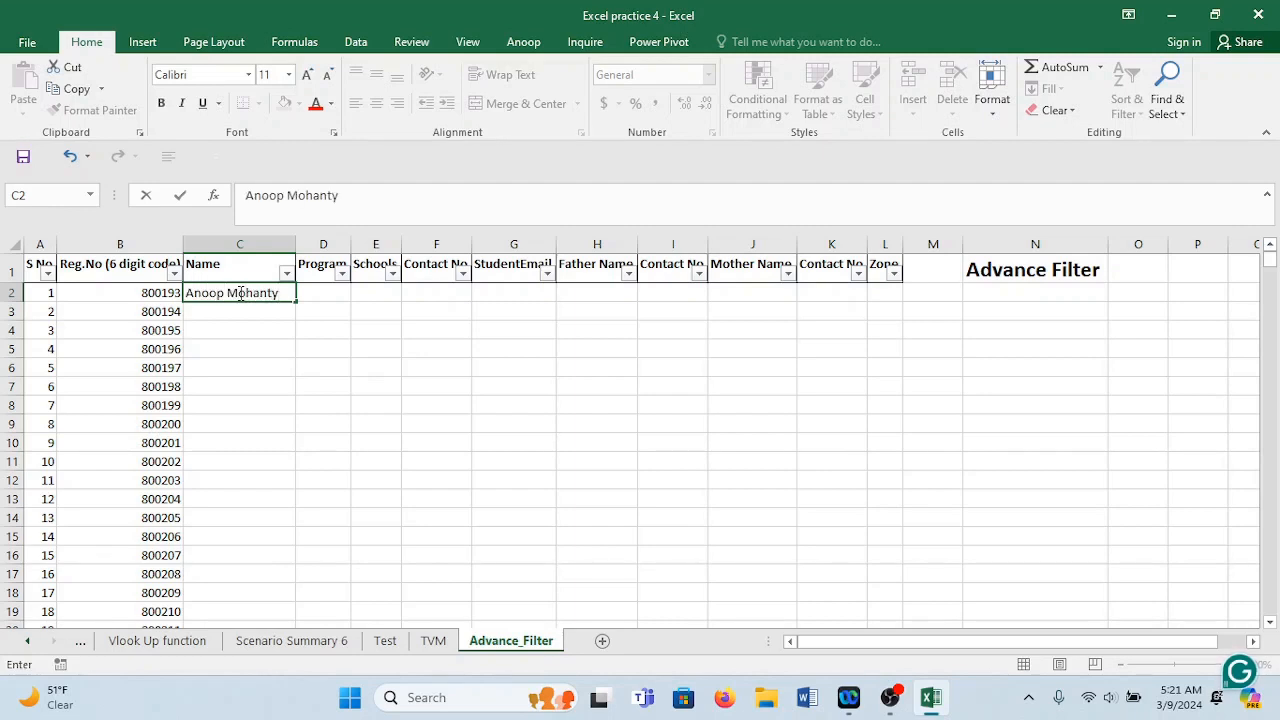
type(" 1")
key("Return")
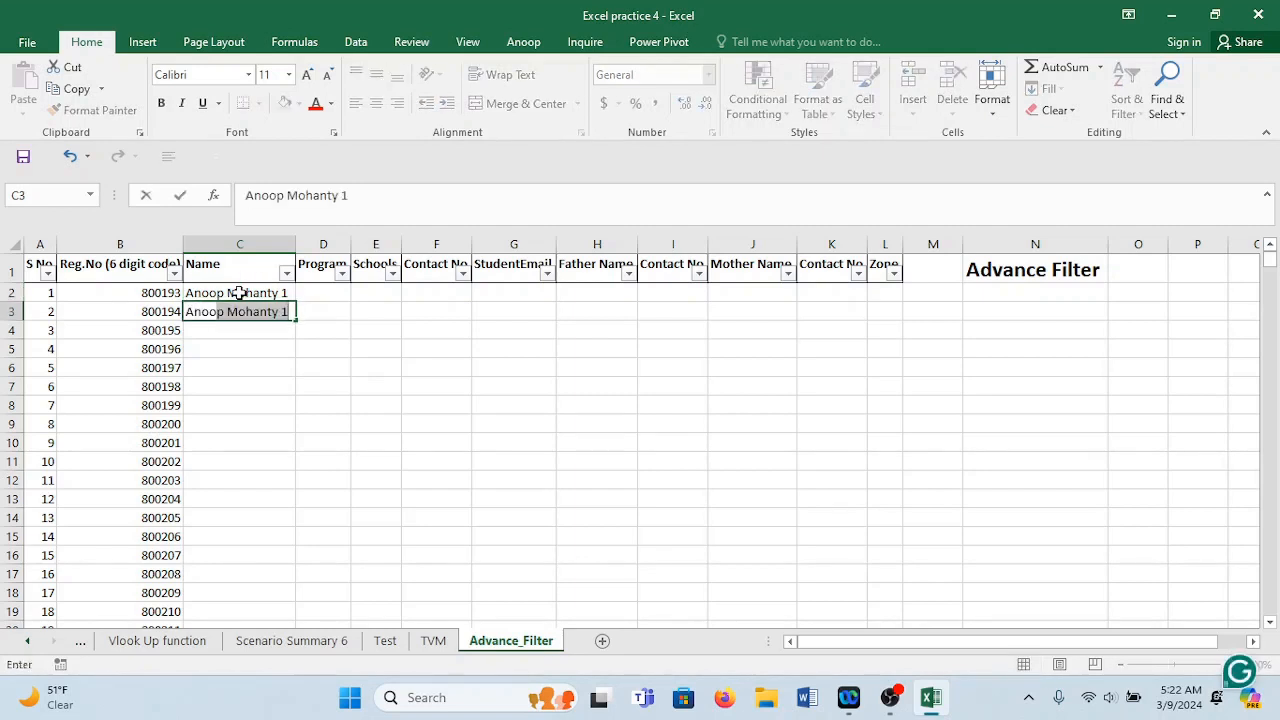
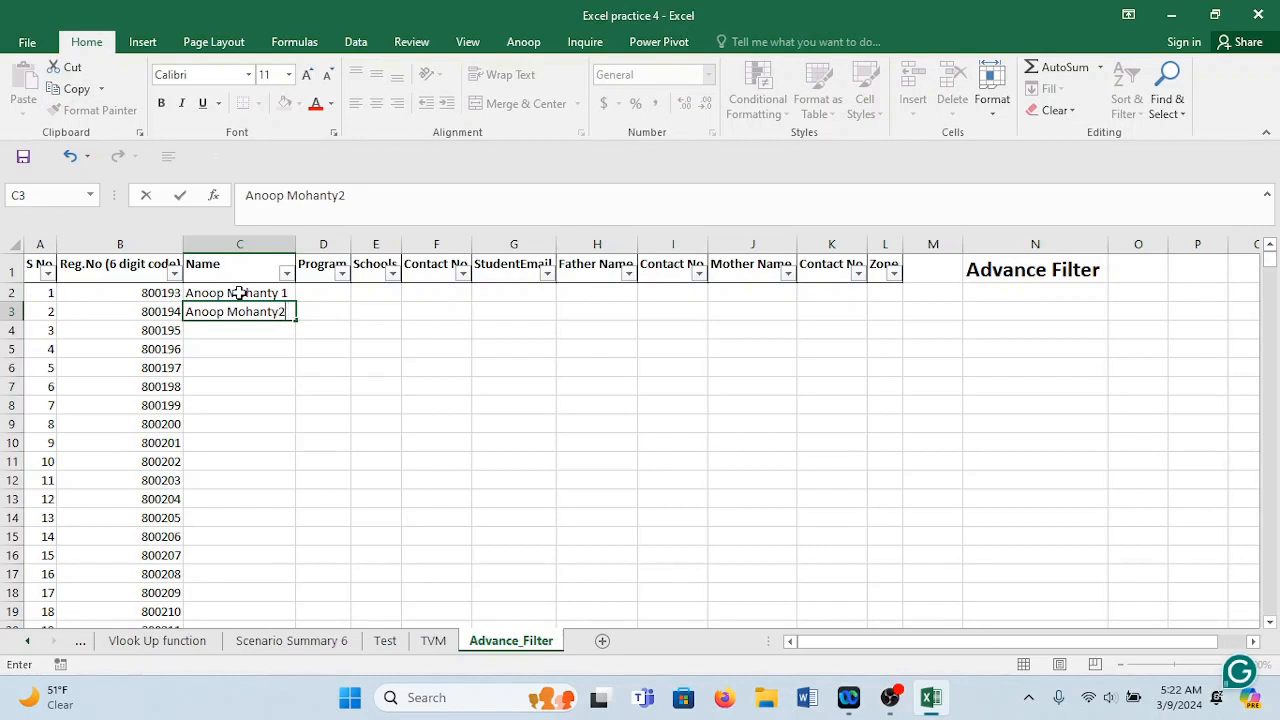
type("2")
key("Return")
Fill the numbered names down to row 1001, autofit column C, and verify the last row.
left_click_drag(238, 292, 263, 322)
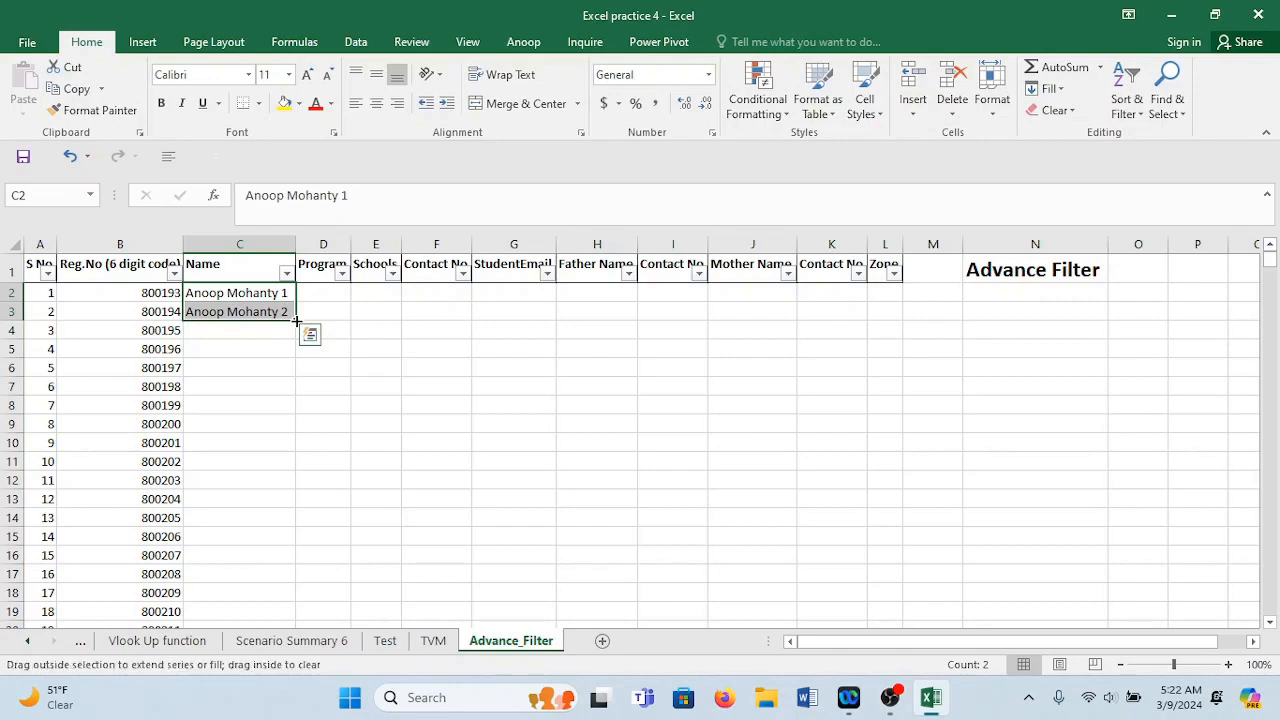
double_click(296, 320)
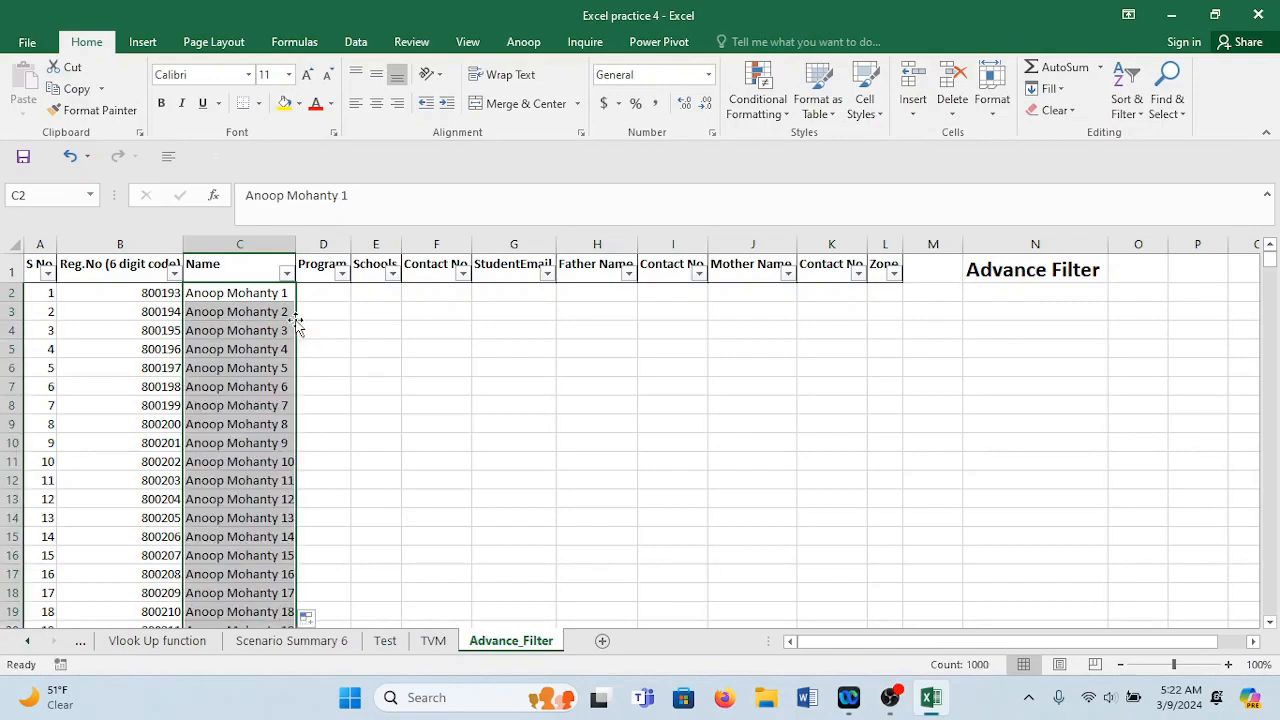
double_click(296, 244)
left_click(271, 293)
key("ctrl+shift+Down")
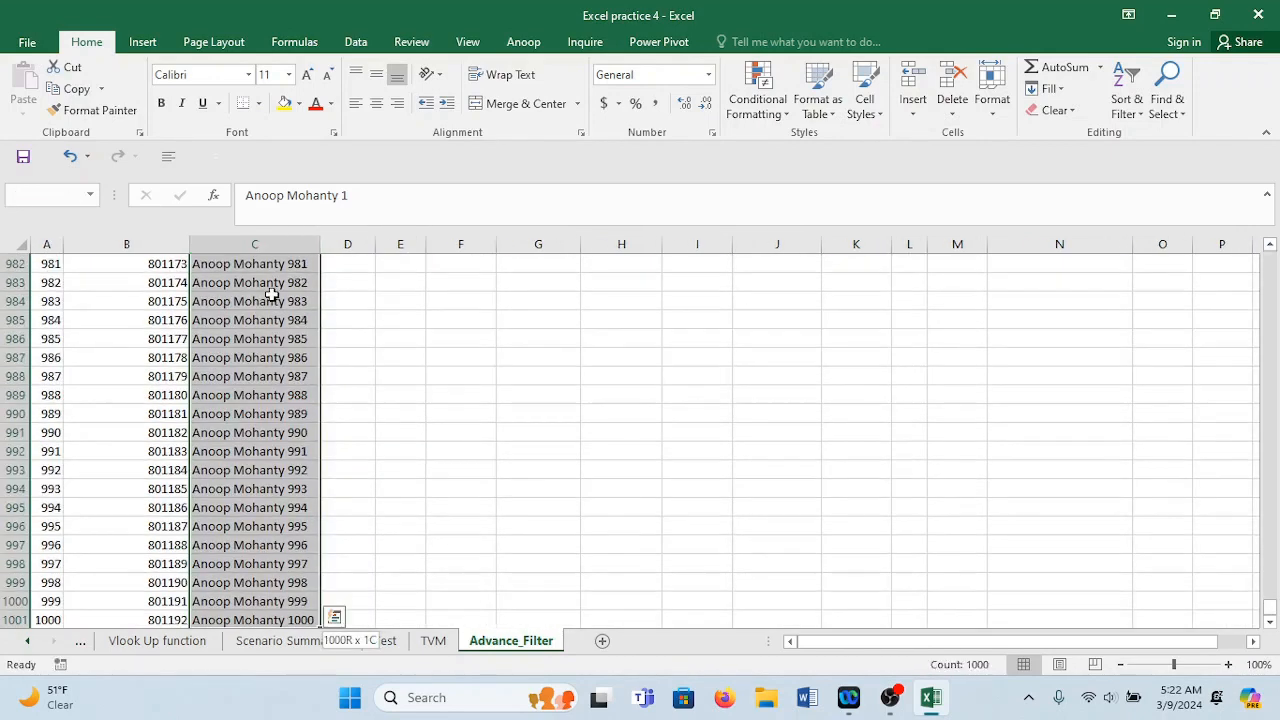
left_click(280, 620)
left_click(280, 620)
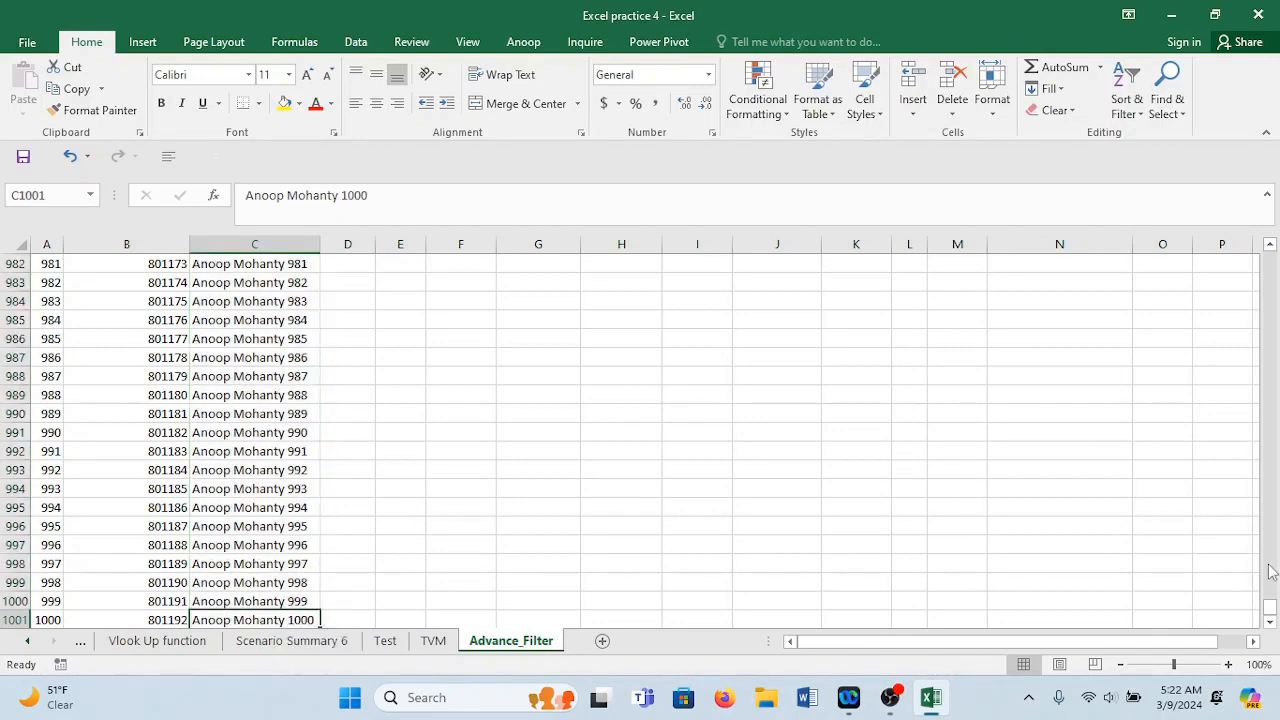
left_click_drag(1270, 608, 1215, 260)
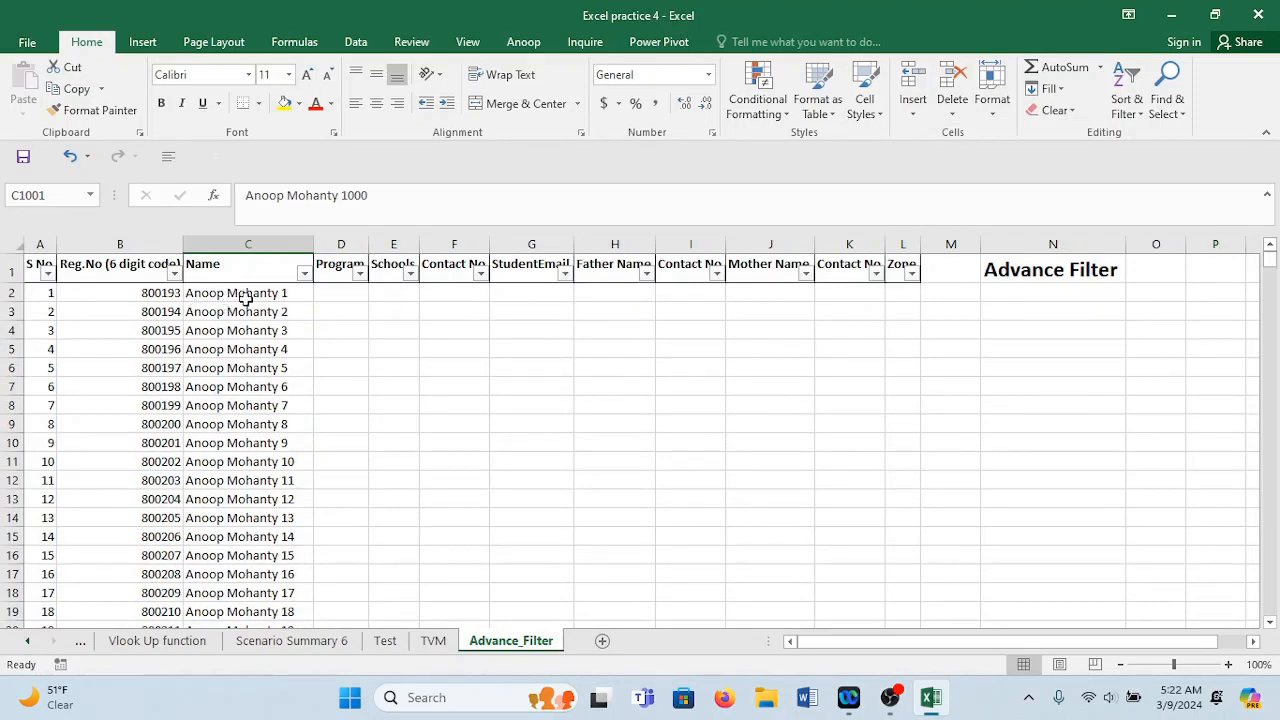
Widen column D and enter ="Program_"&RANDBETWEEN(1,10) in D2.
left_click(341, 293)
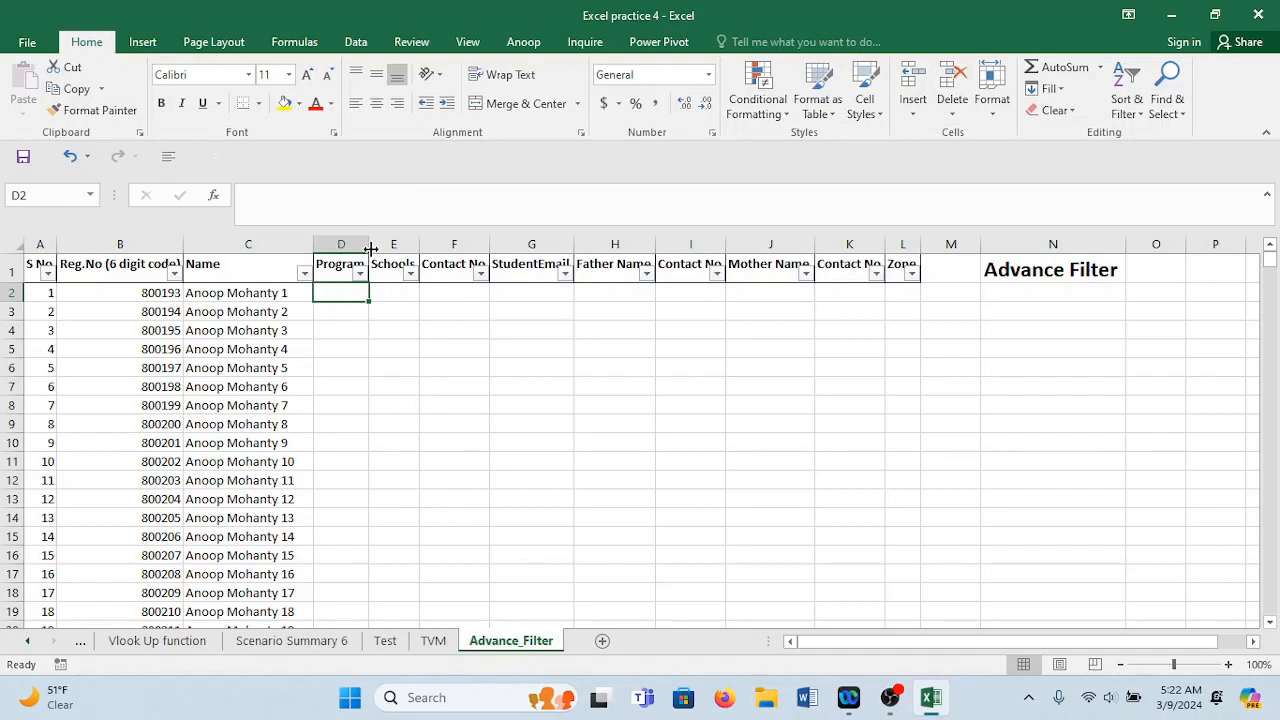
left_click_drag(369, 248, 408, 248)
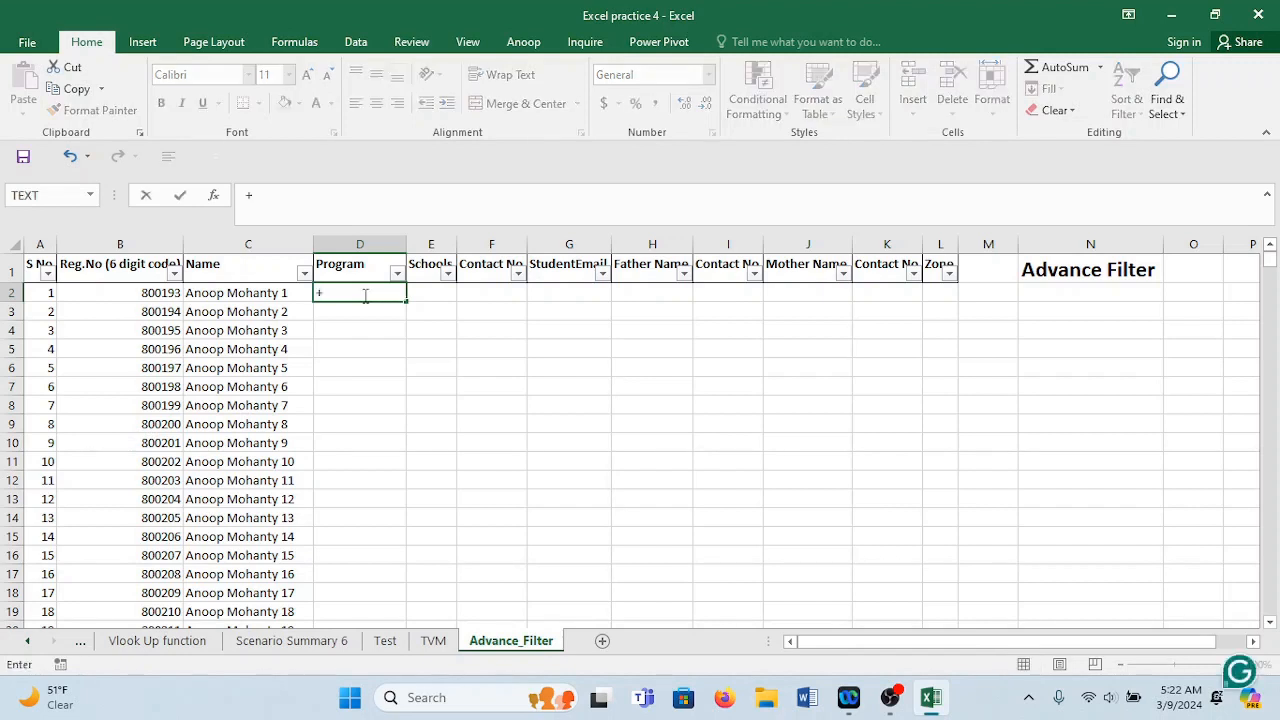
type("=\"Program_\"&")
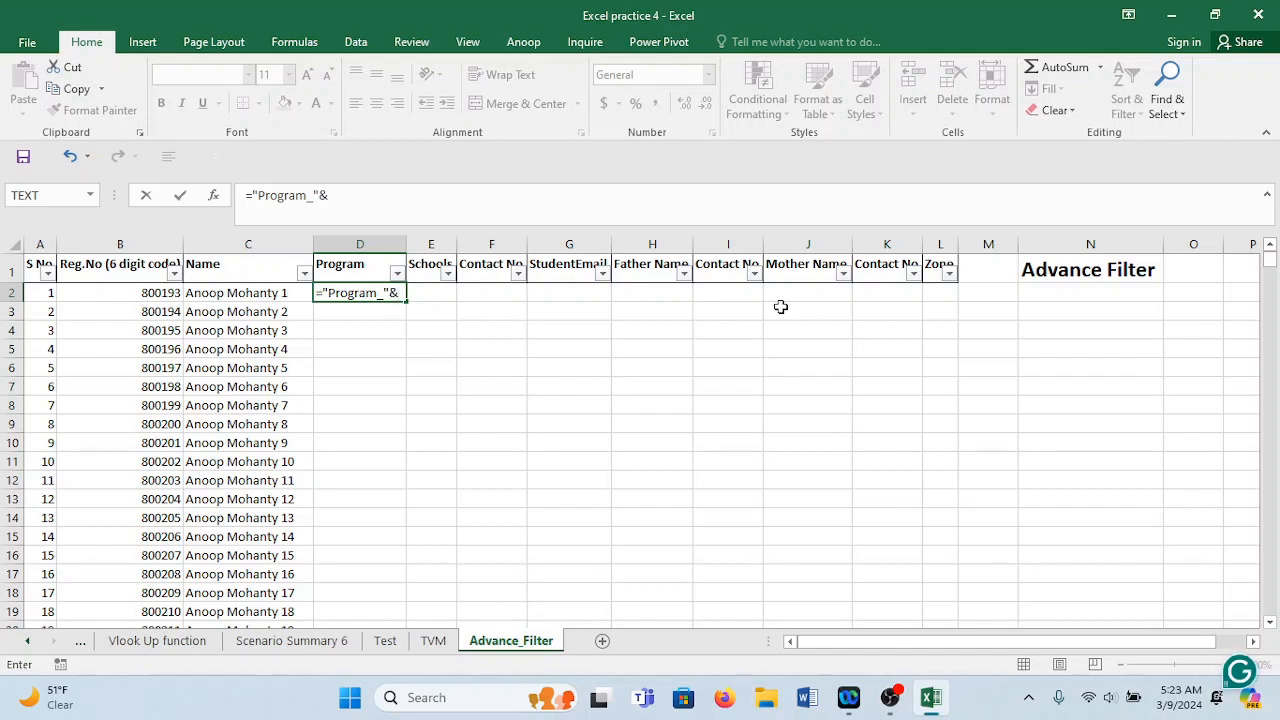
type("ran")
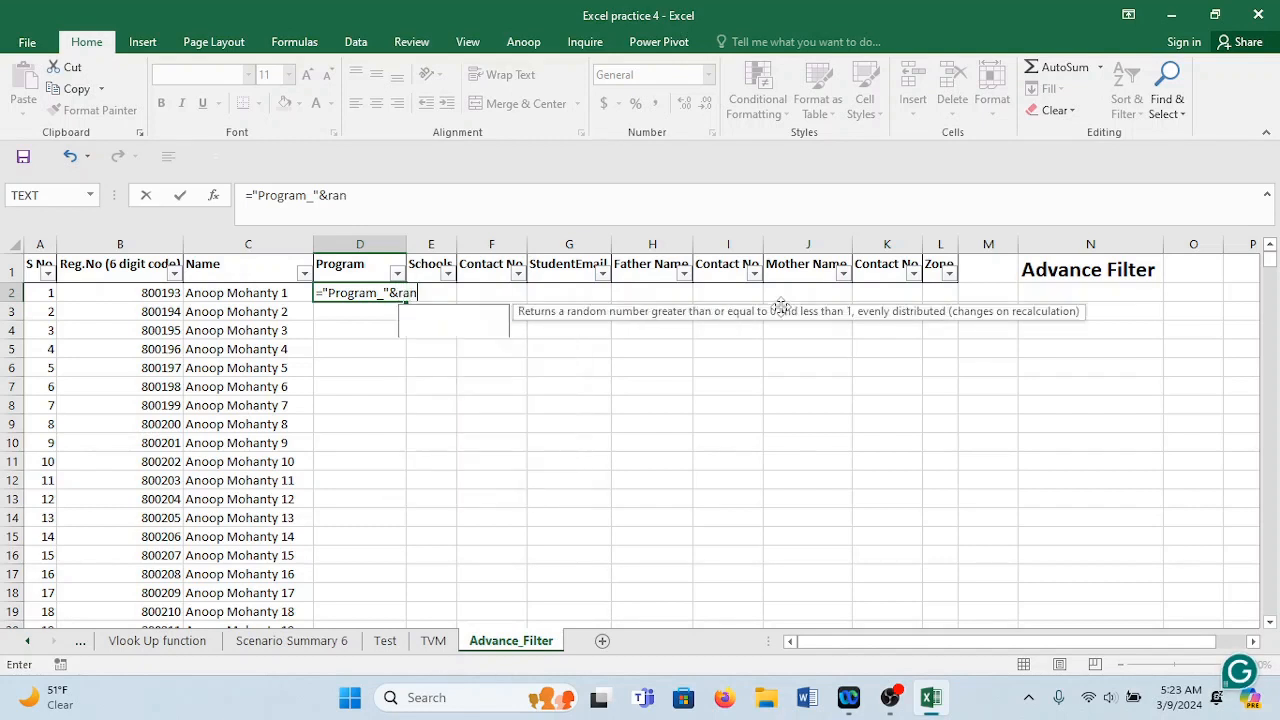
type("dbetween")
key("Tab")
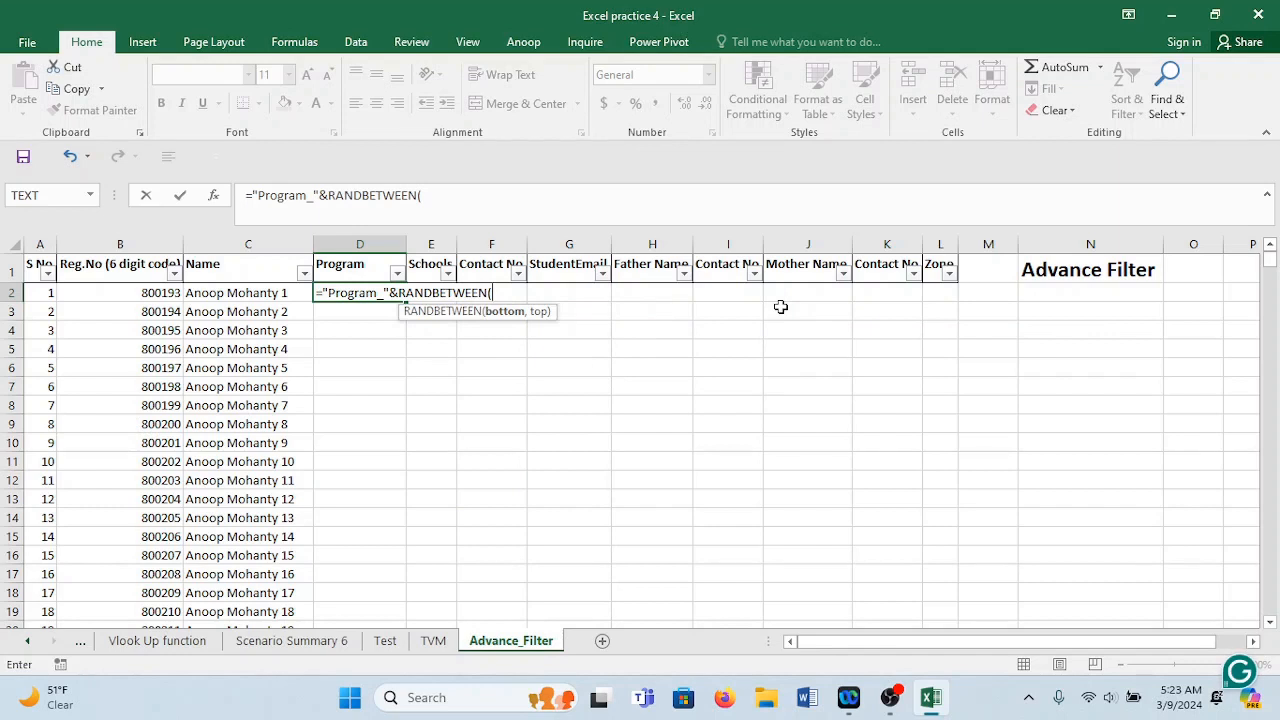
type("1,10")
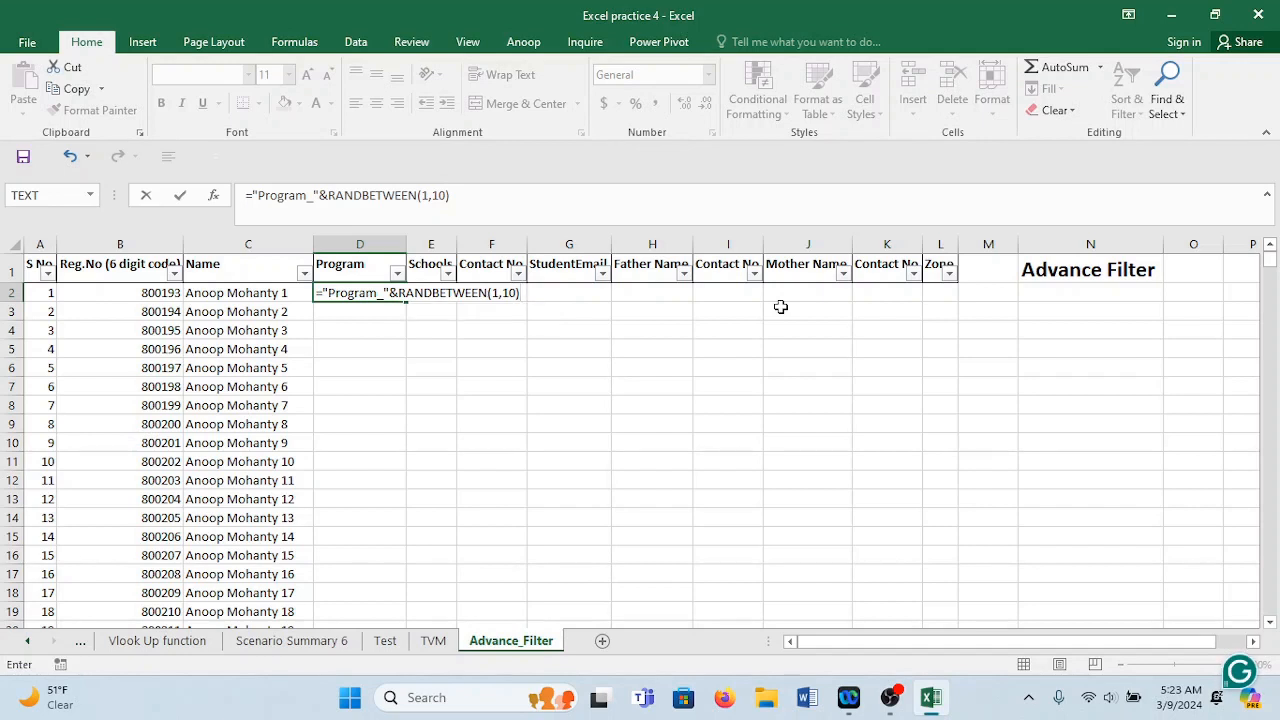
key("Return")
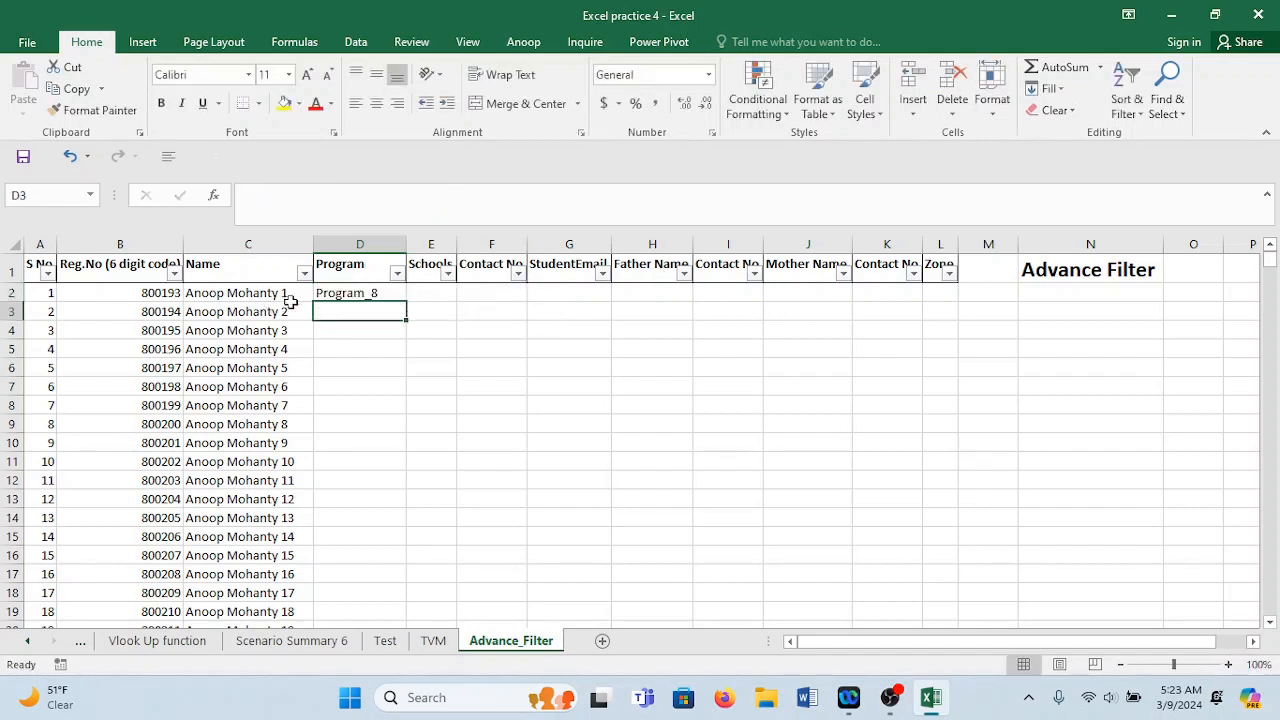
left_click(350, 293)
Fill the Program formula down to row 1001 and Paste Special it back as values.
double_click(405, 302)
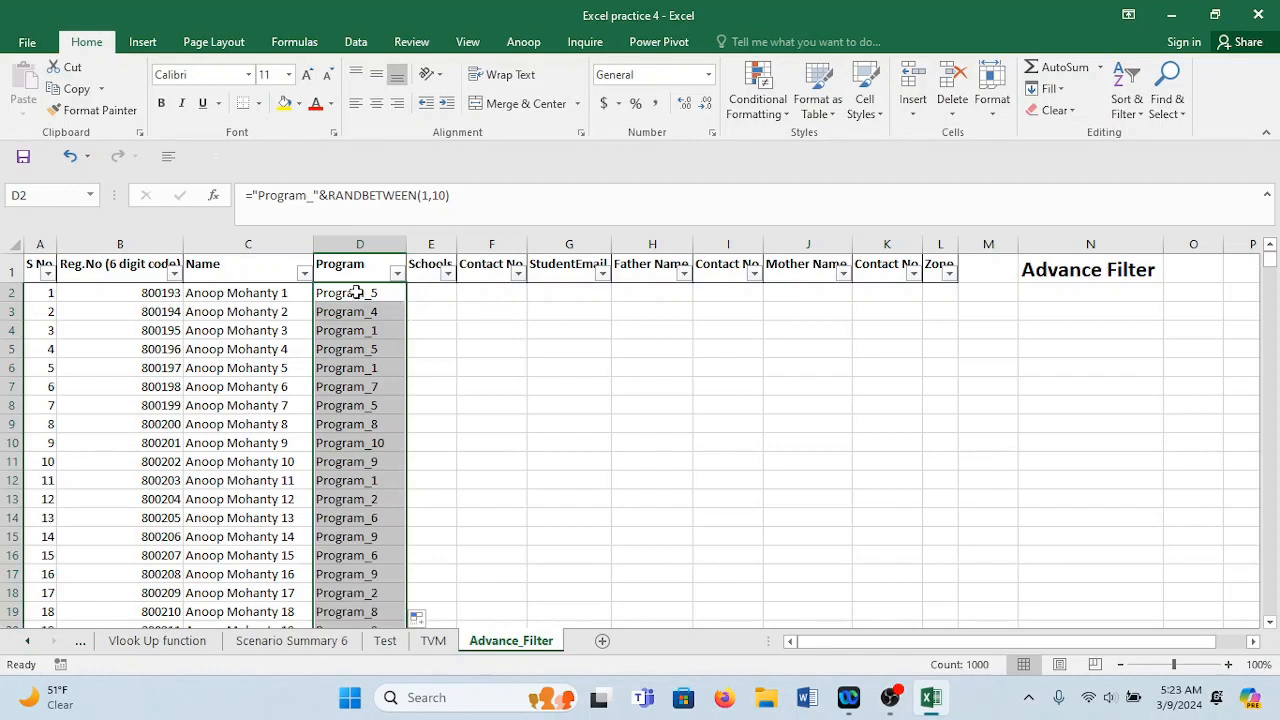
left_click(379, 293)
key("ctrl+shift+Down")
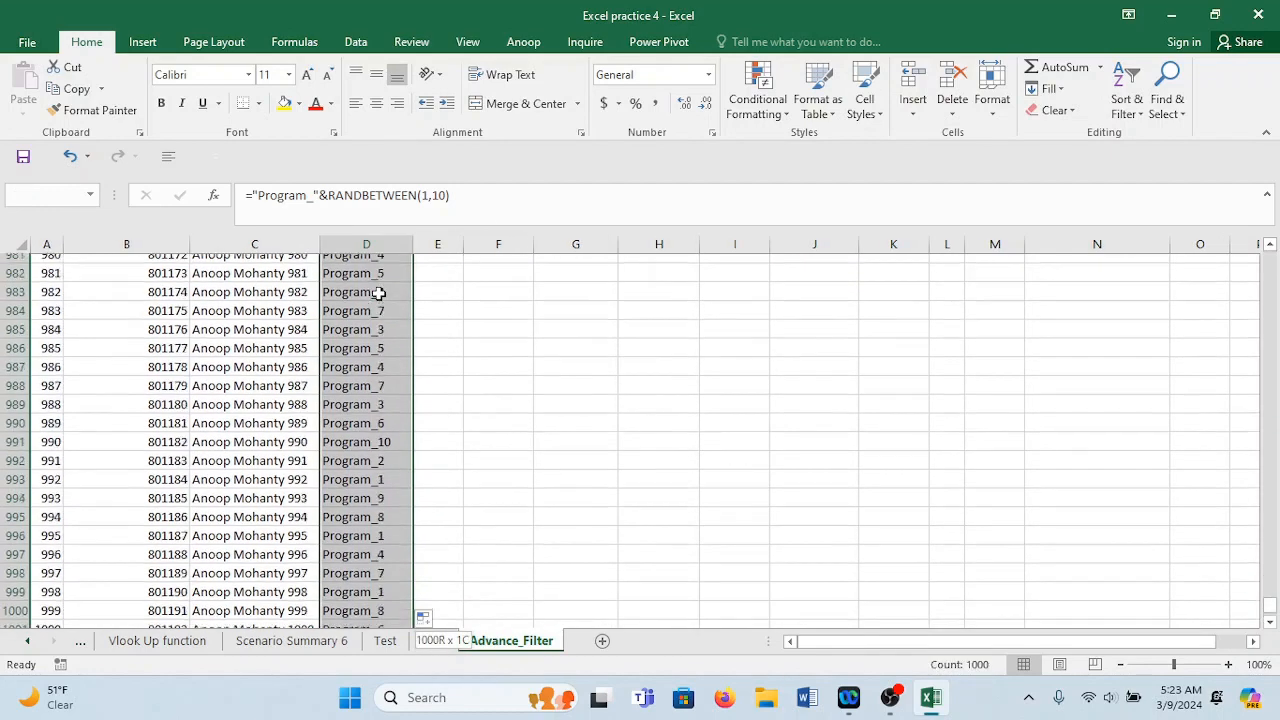
key("ctrl+c")
key("Up")
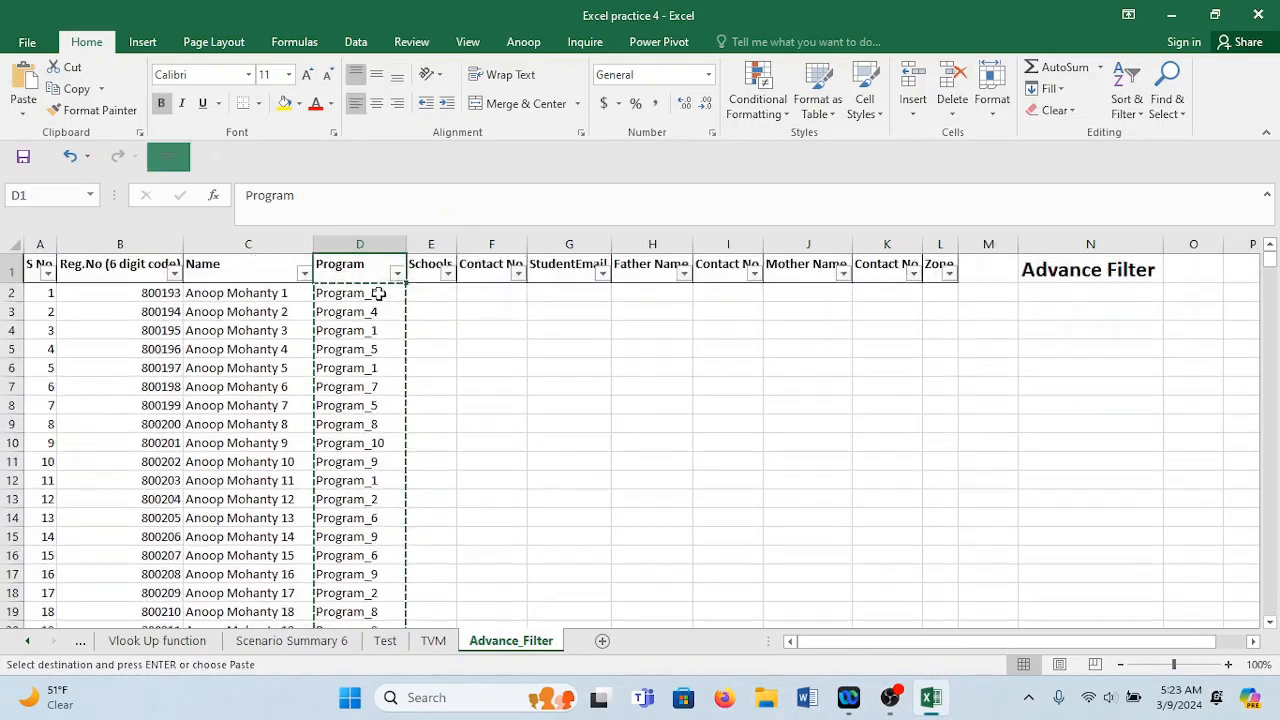
right_click(379, 293)
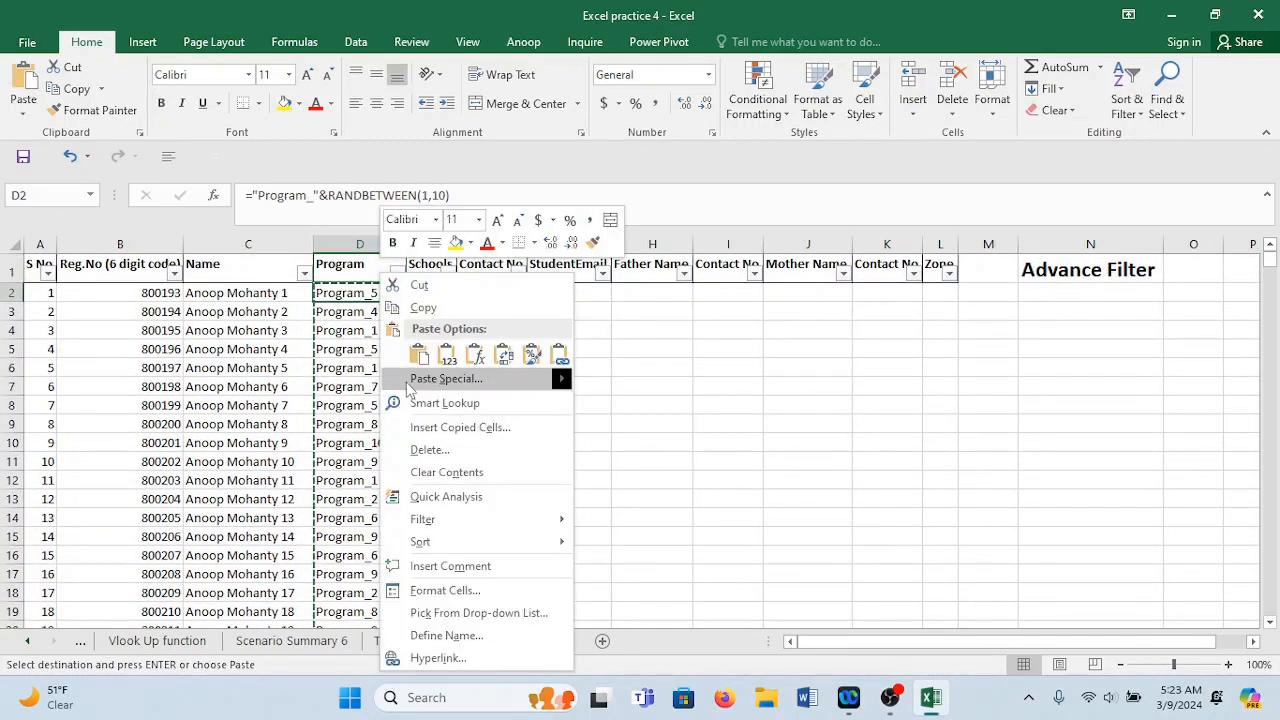
left_click(449, 387)
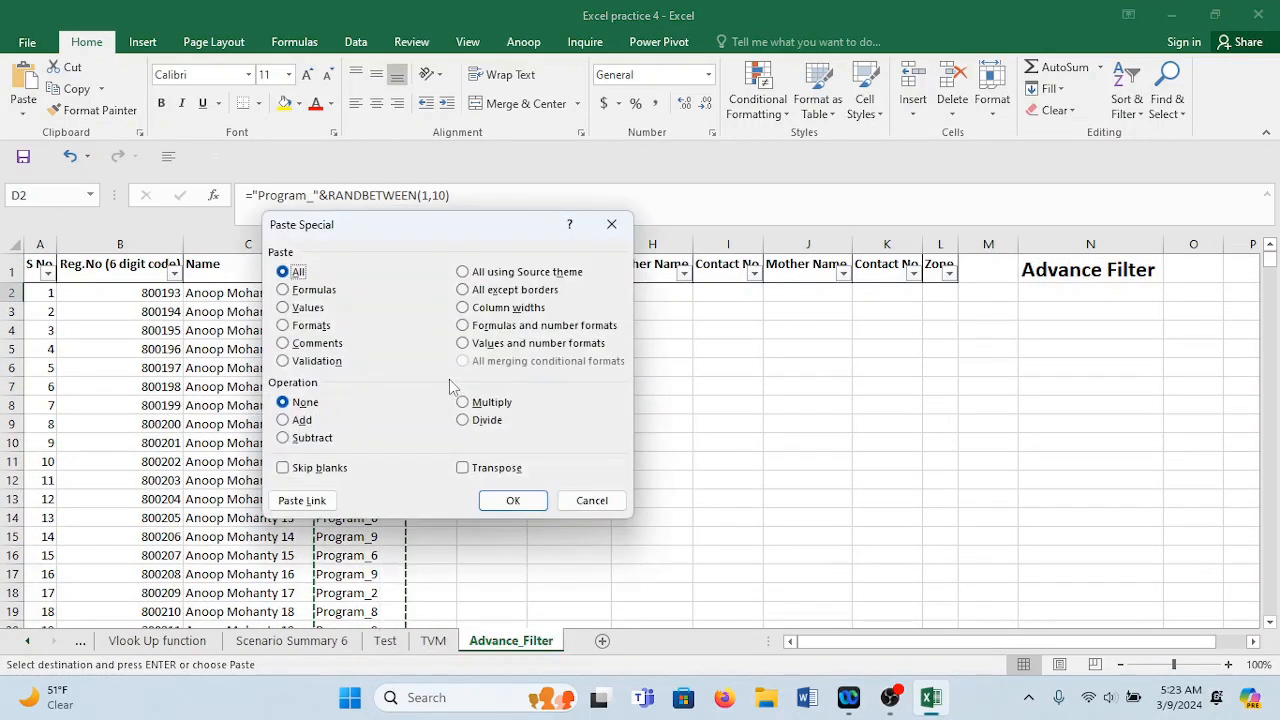
left_click(306, 308)
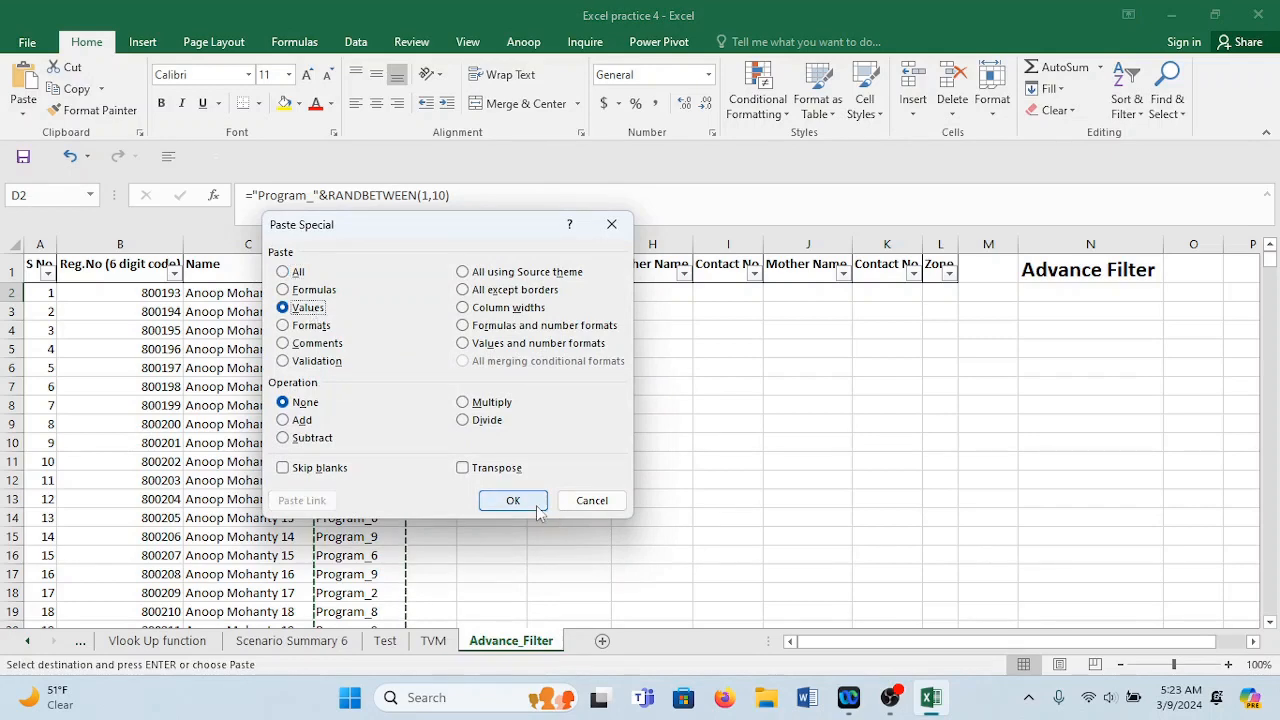
left_click(513, 499)
left_click(414, 382)
double_click(397, 370)
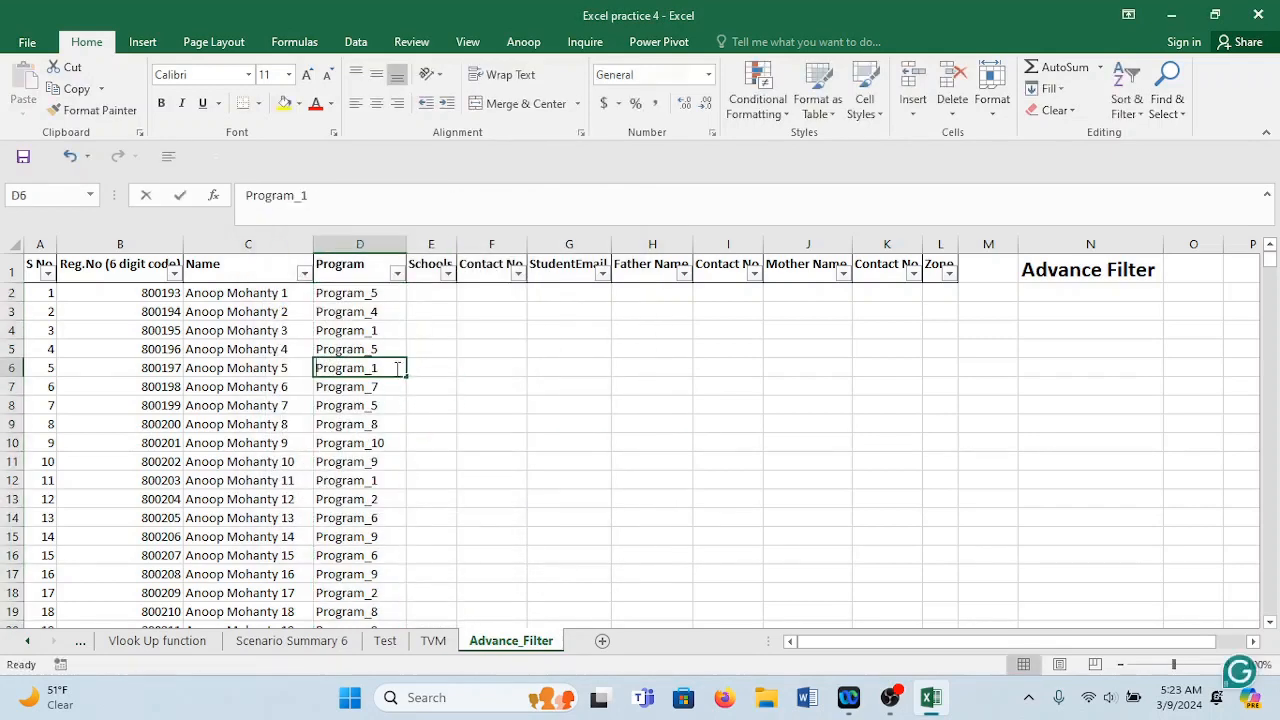
Review the Program labels in the filter list, then widen the Schools column.
left_click(397, 273)
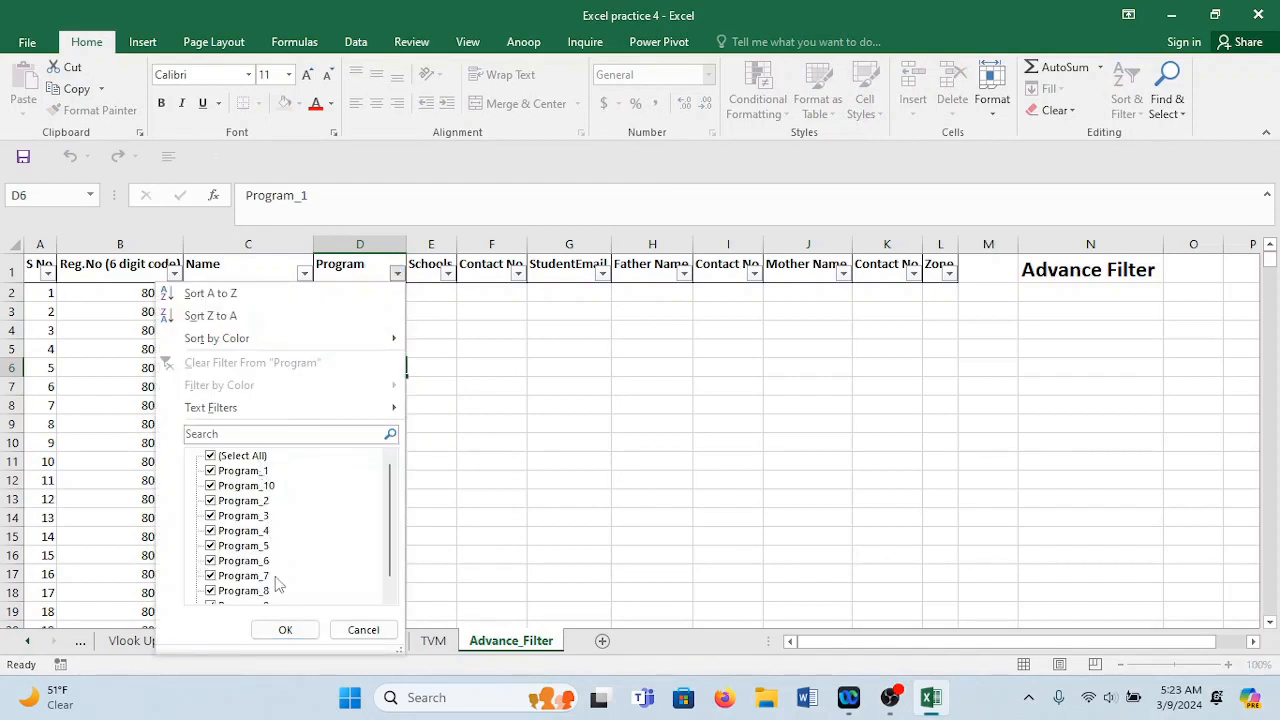
left_click_drag(391, 561, 389, 577)
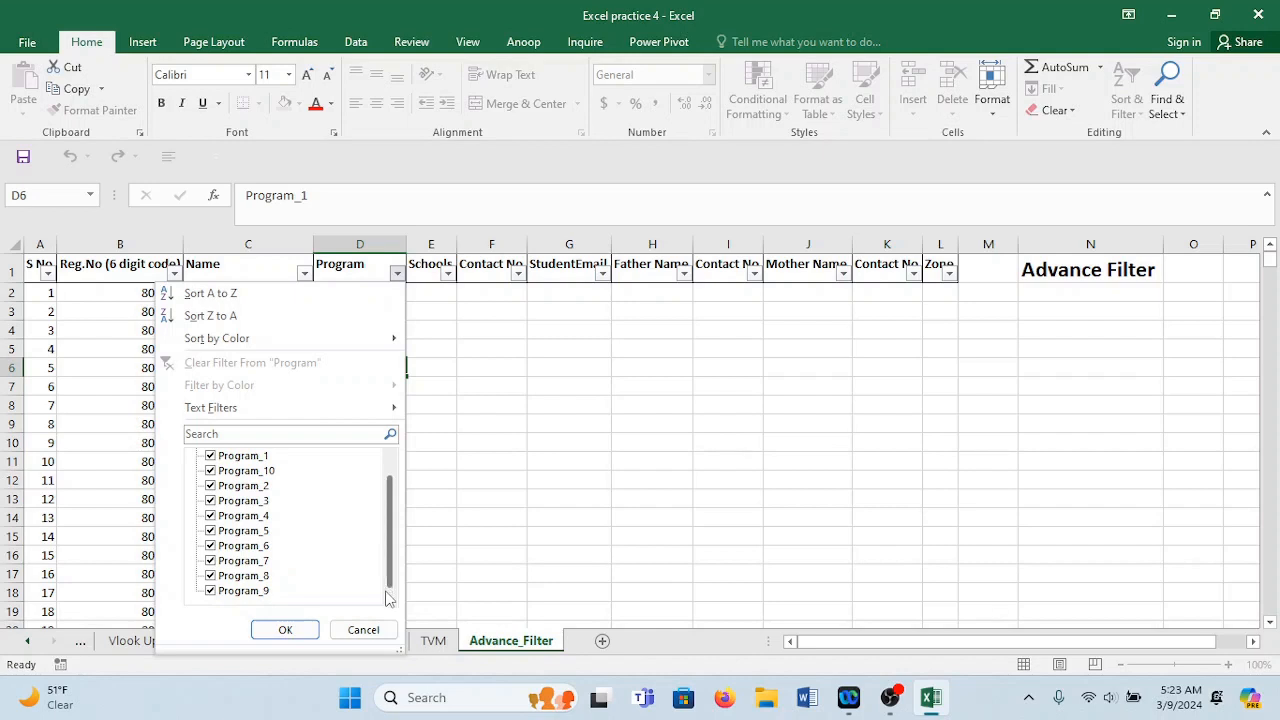
left_click(305, 631)
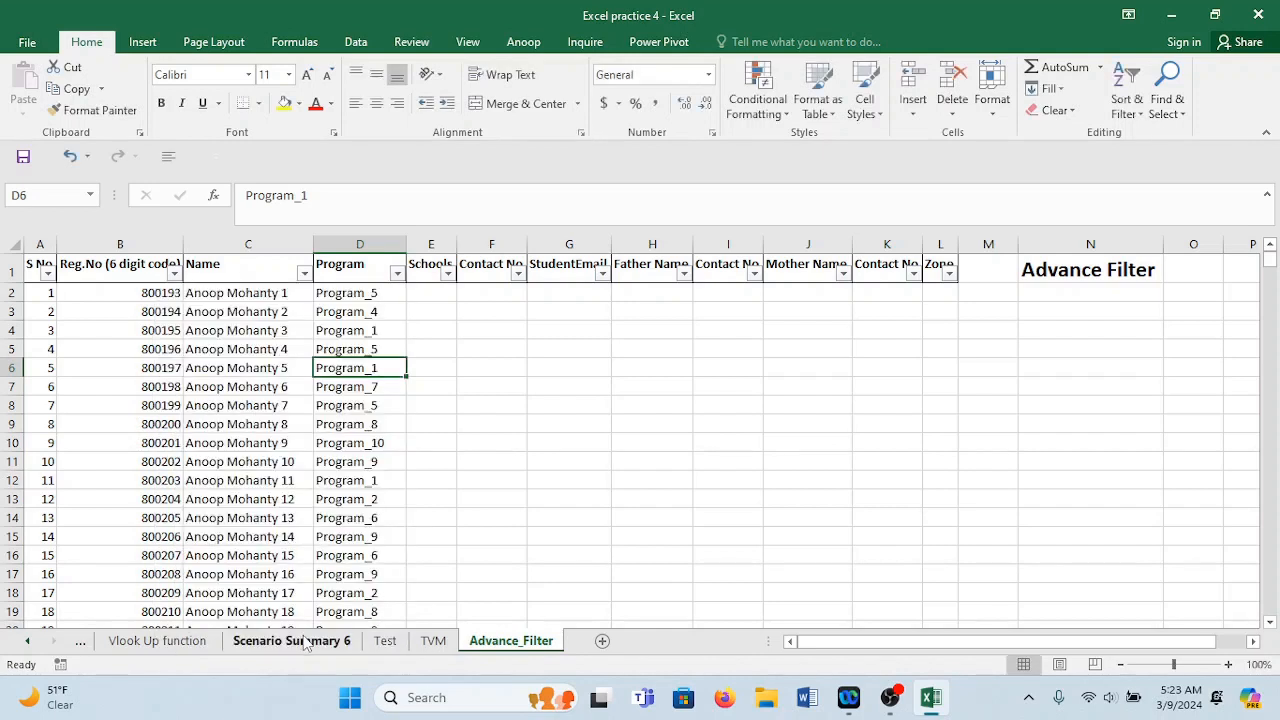
left_click_drag(457, 246, 508, 251)
Enter MSB in E2, fill it down all 1000 rows, and narrow column E to fit.
left_click(458, 294)
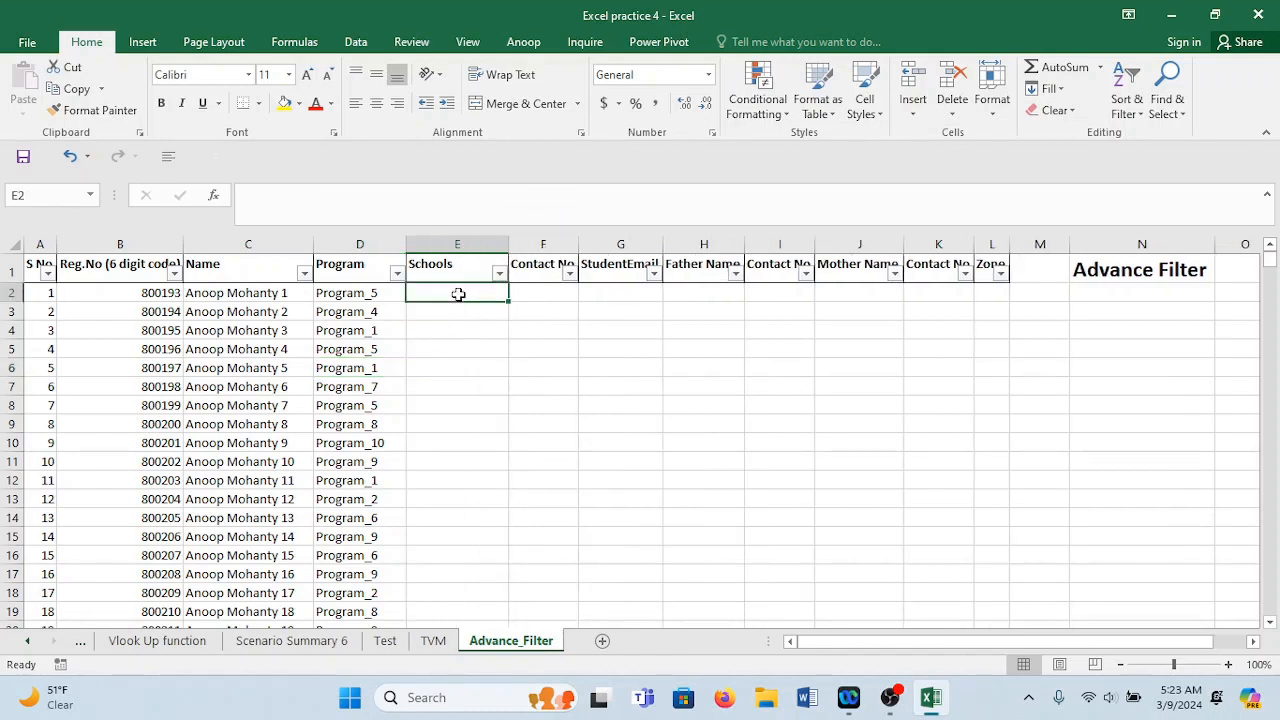
type("MSB")
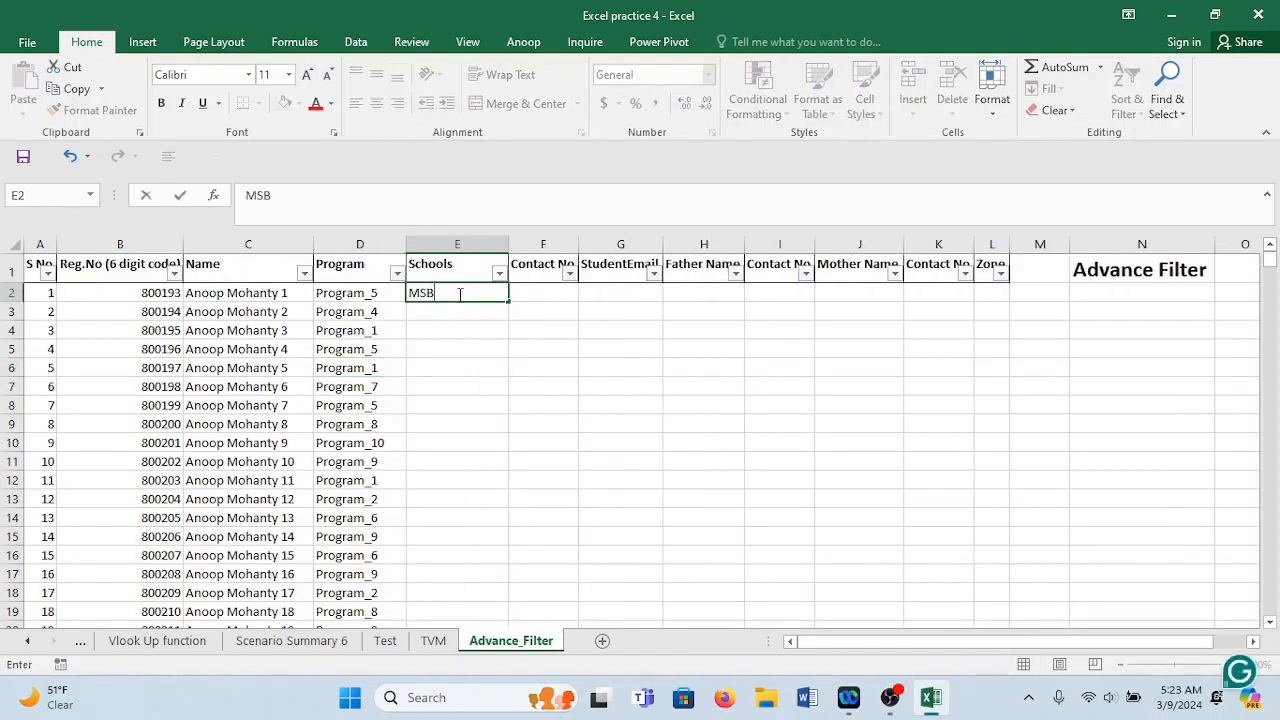
left_click(545, 369)
left_click(490, 294)
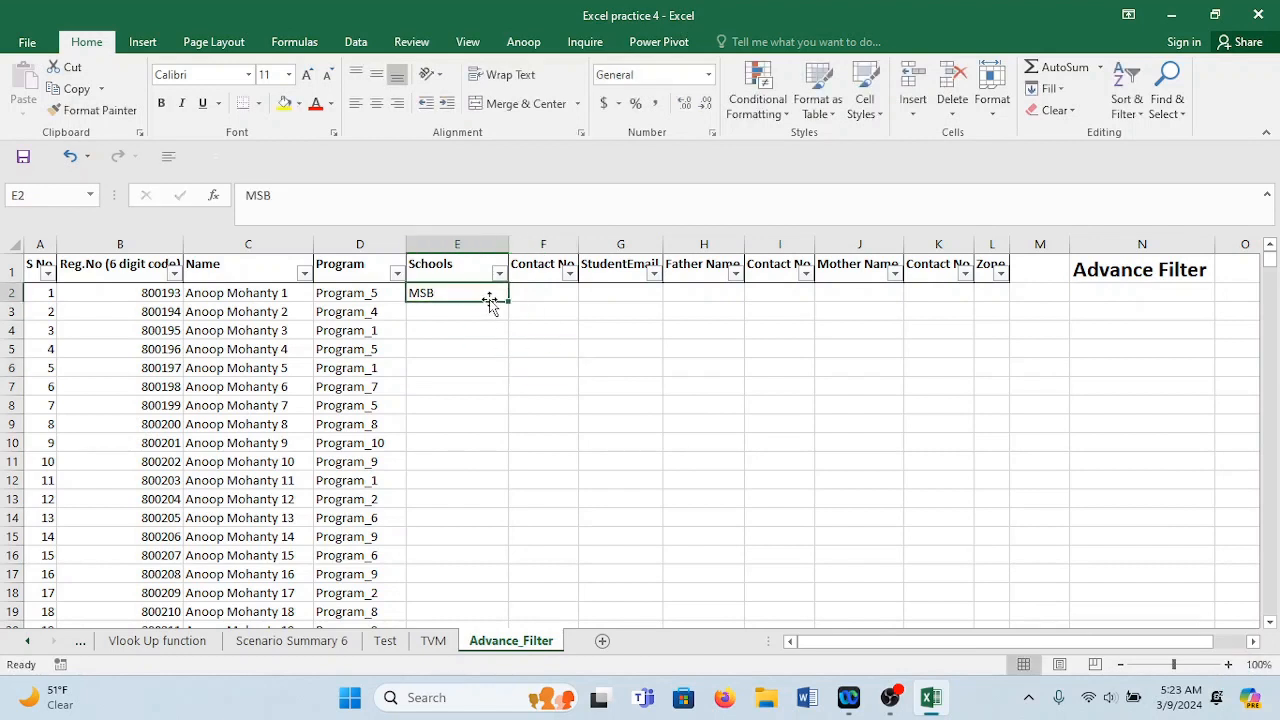
double_click(510, 302)
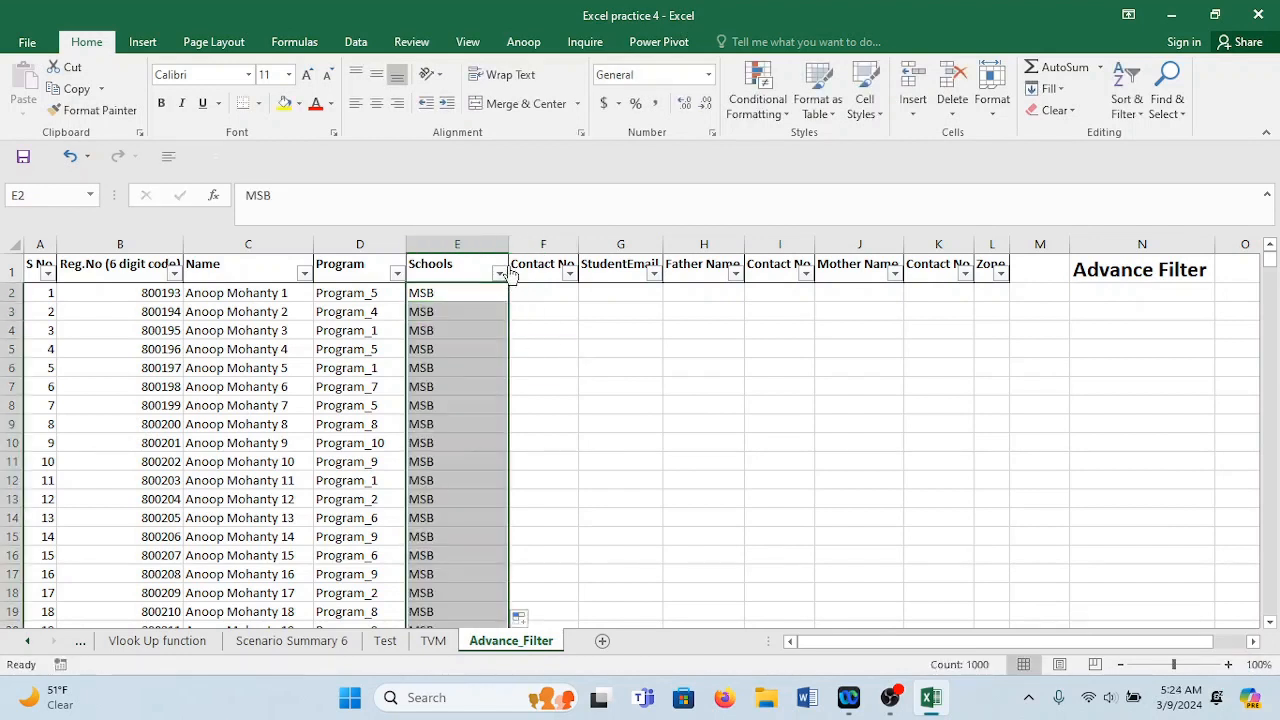
left_click_drag(508, 244, 462, 244)
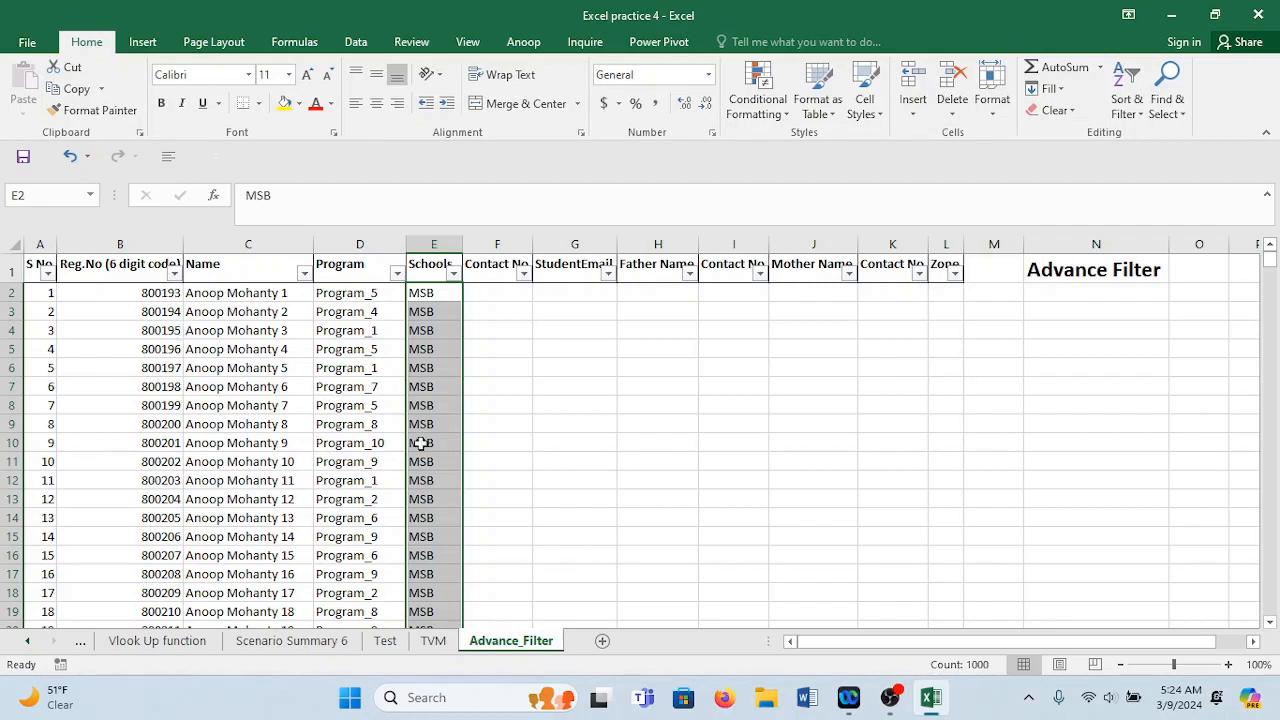
left_click(522, 293)
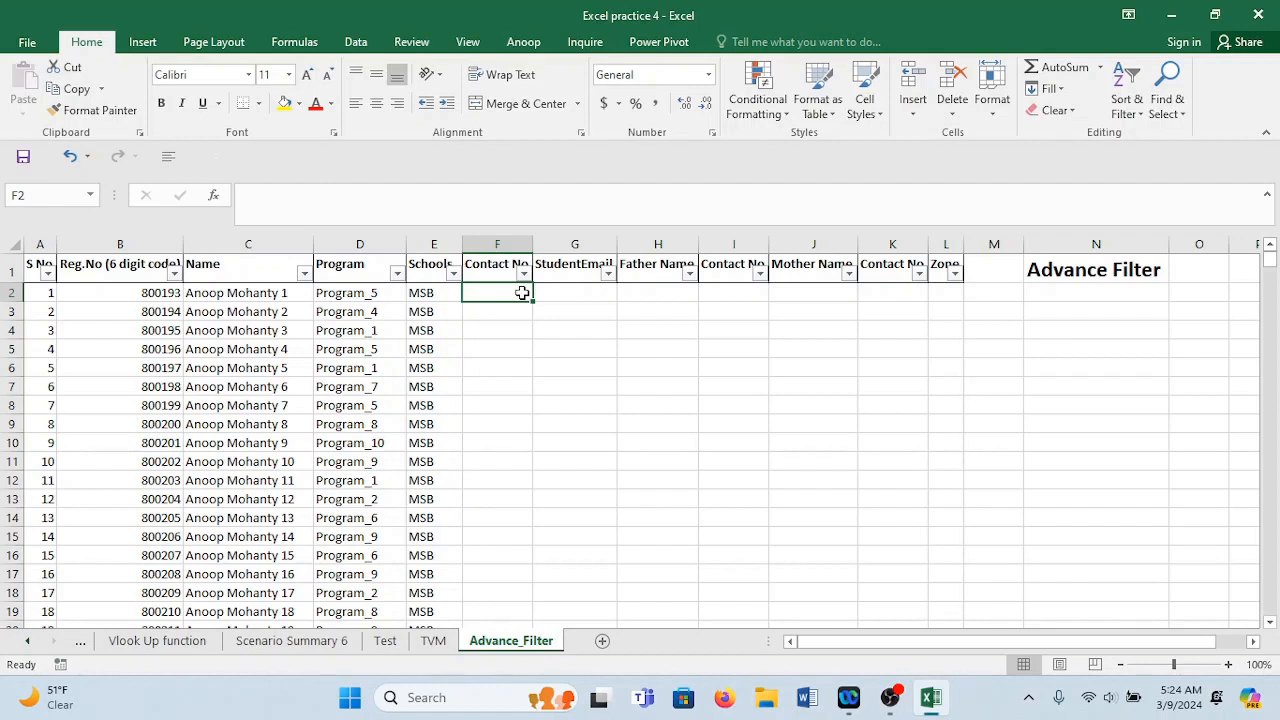
double_click(522, 293)
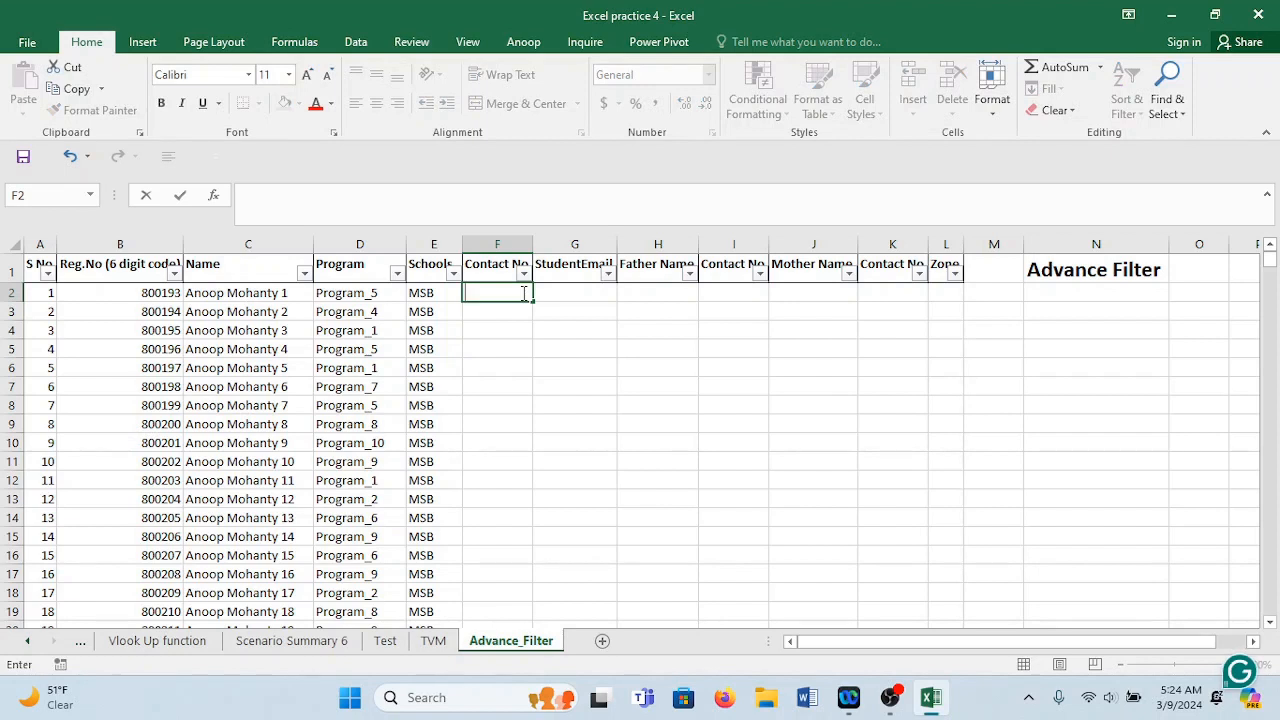
type("ran")
type("nd")
key("BackSpace")
key("BackSpace")
key("BackSpace")
key("BackSpace")
key("BackSpace")
type("=ranbet")
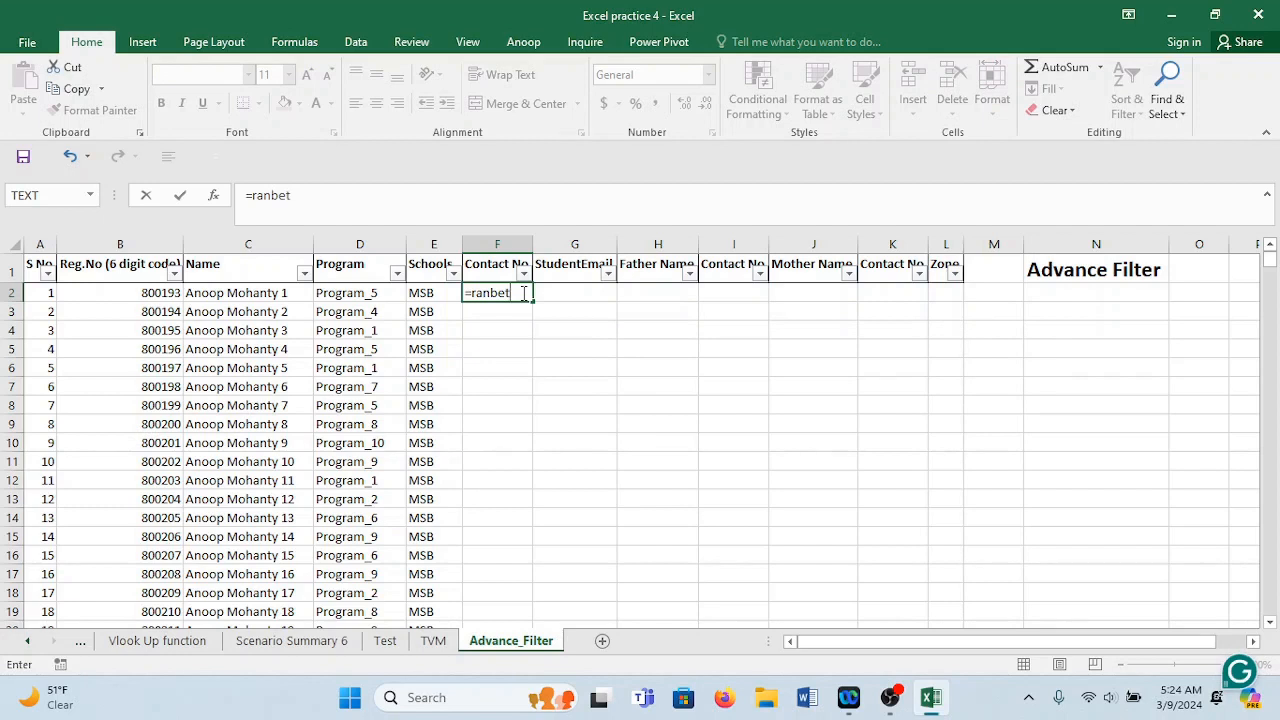
key("Tab")
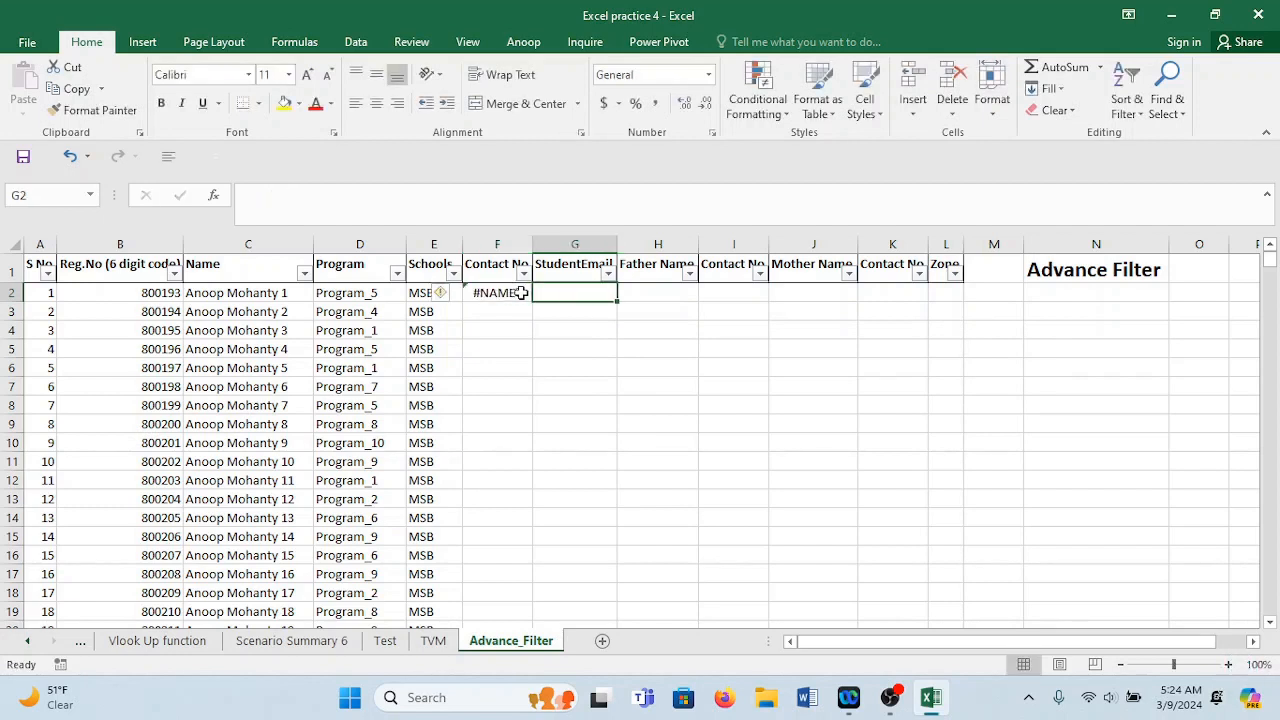
double_click(522, 292)
key("BackSpace")
key("BackSpace")
key("BackSpace")
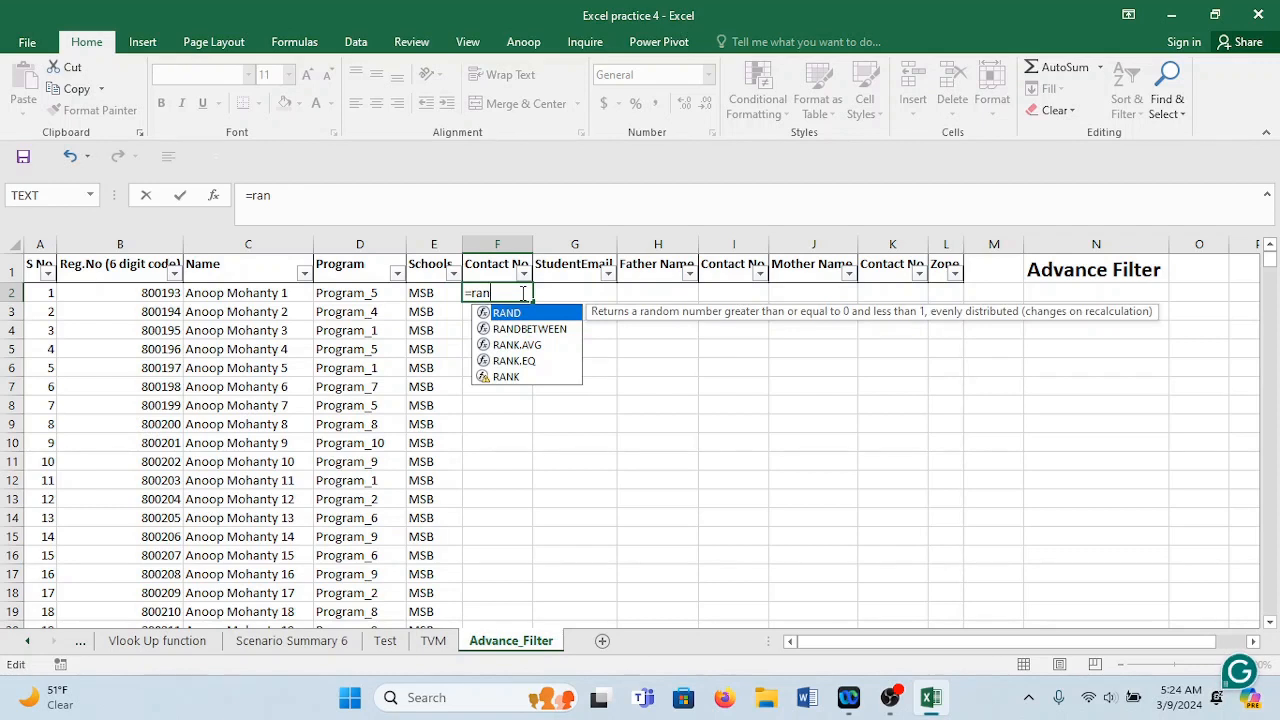
key("Down")
key("Tab")
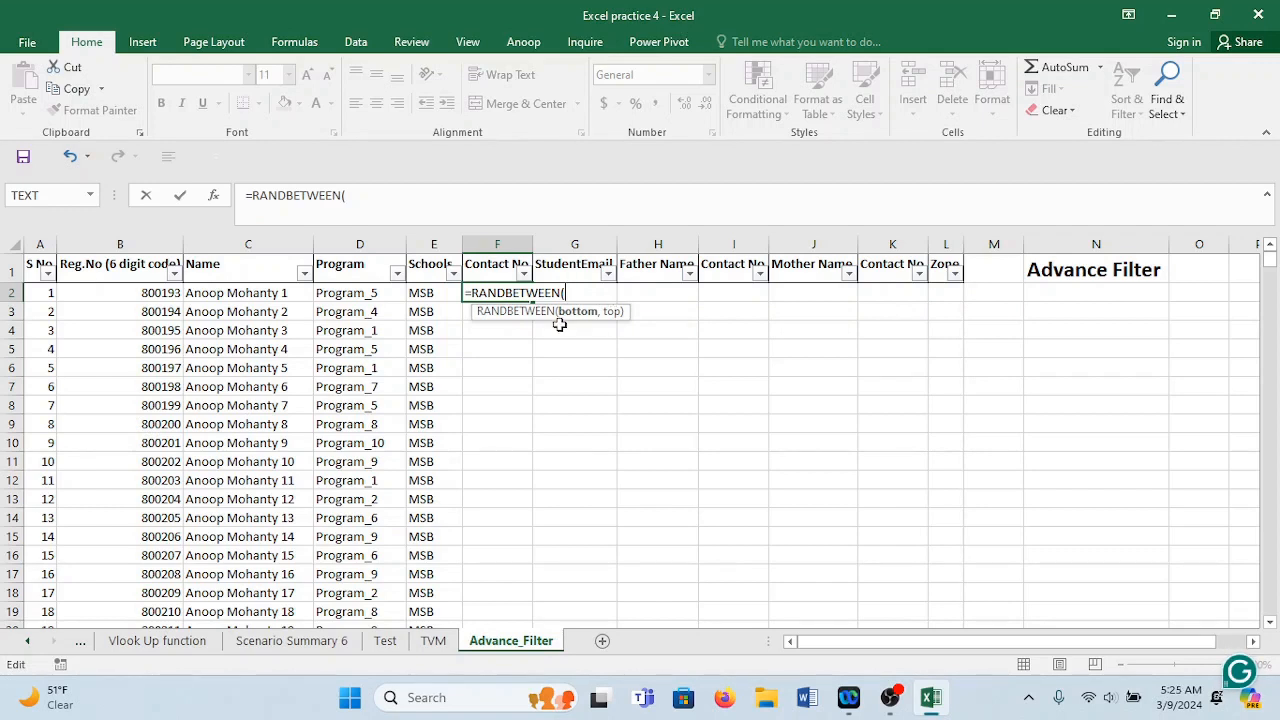
type("9000000")
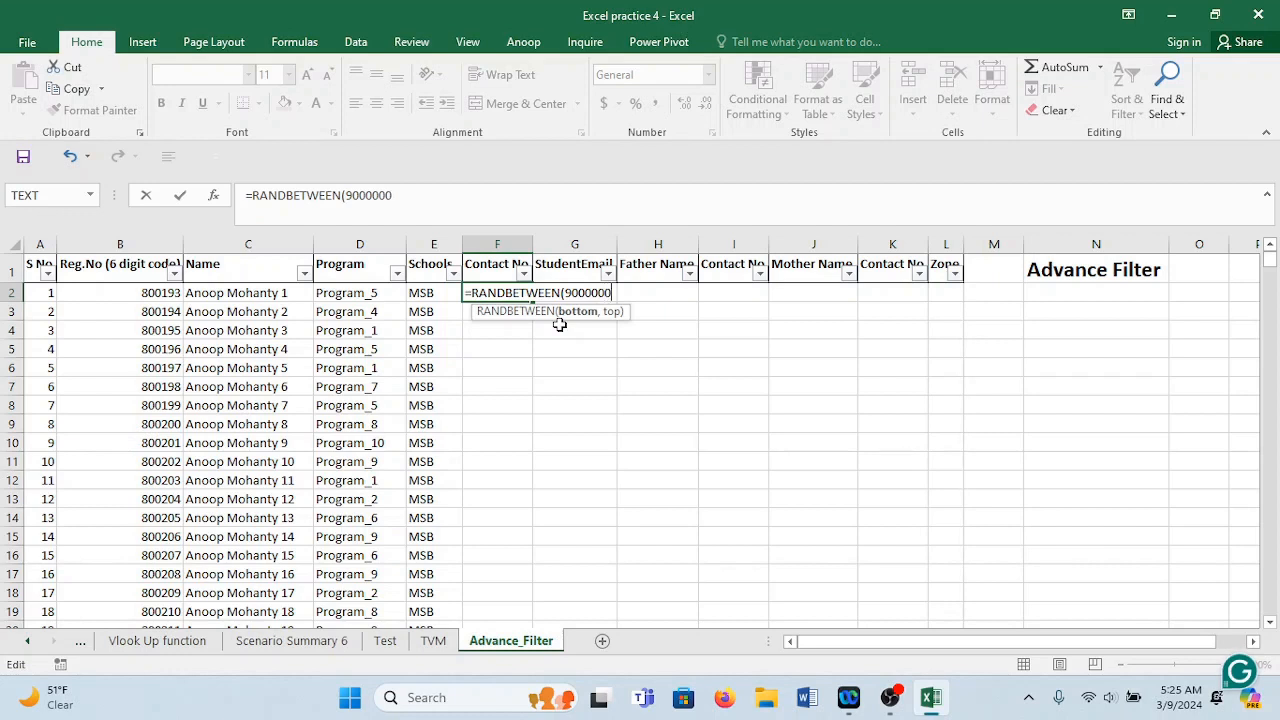
type("000,")
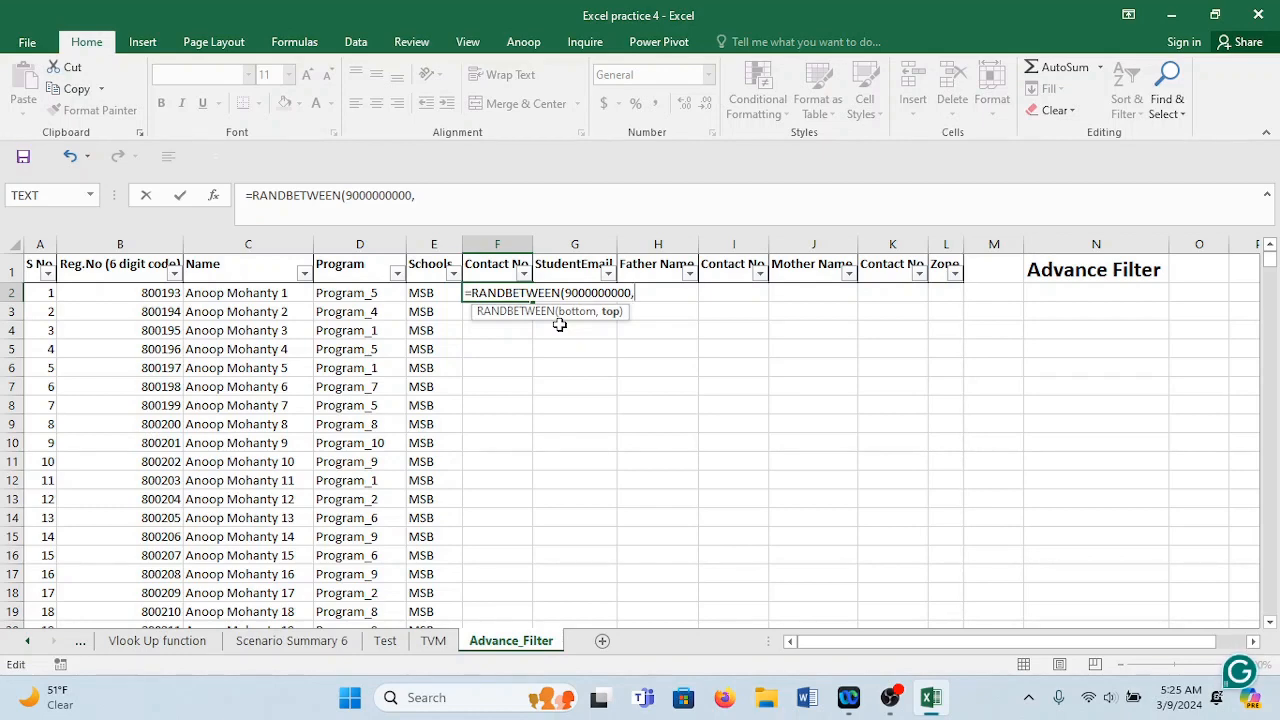
type("9")
type("9999999999)")
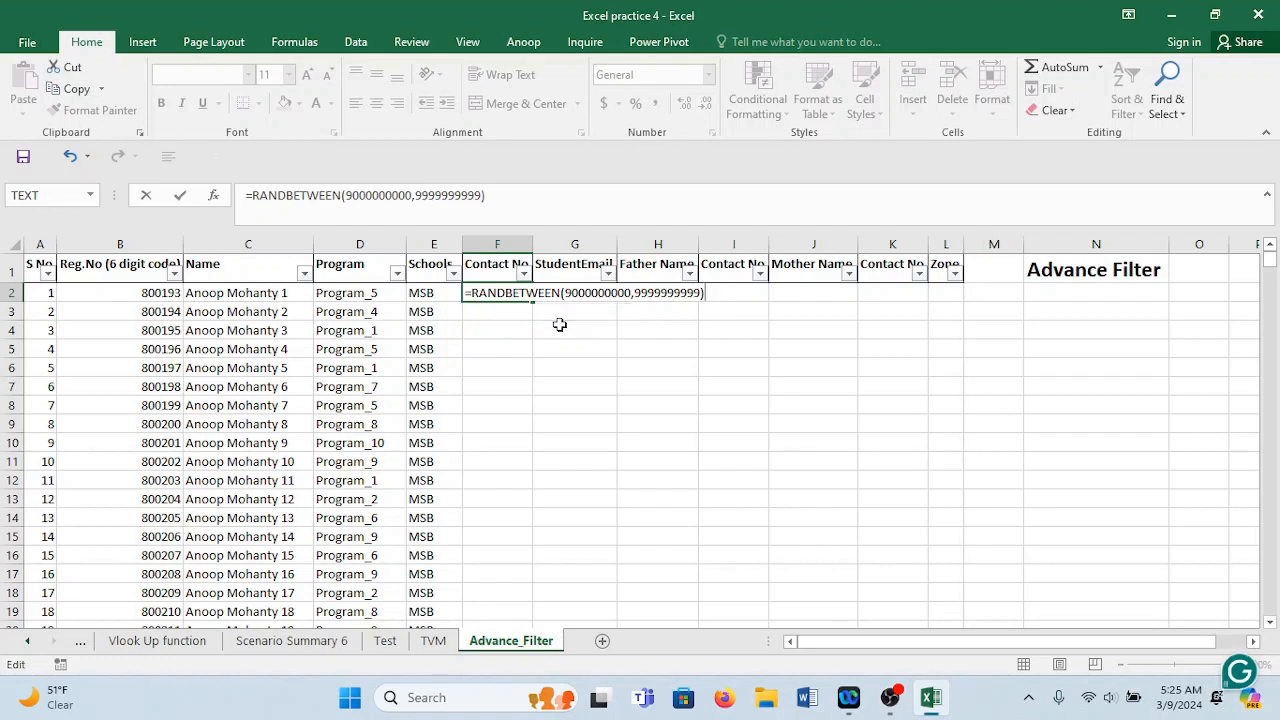
key("Return")
left_click(497, 292)
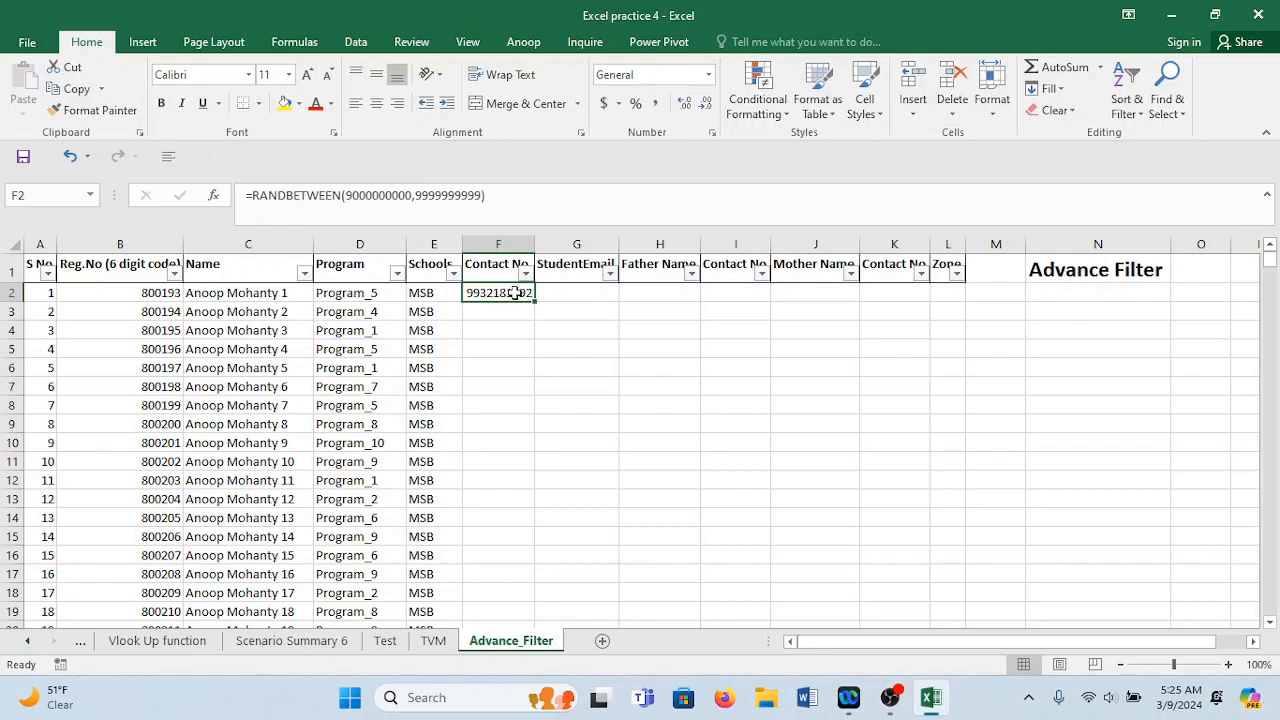
Convert the random contact-number formula in F2 into a fixed value with Paste Values.
key("ctrl+c")
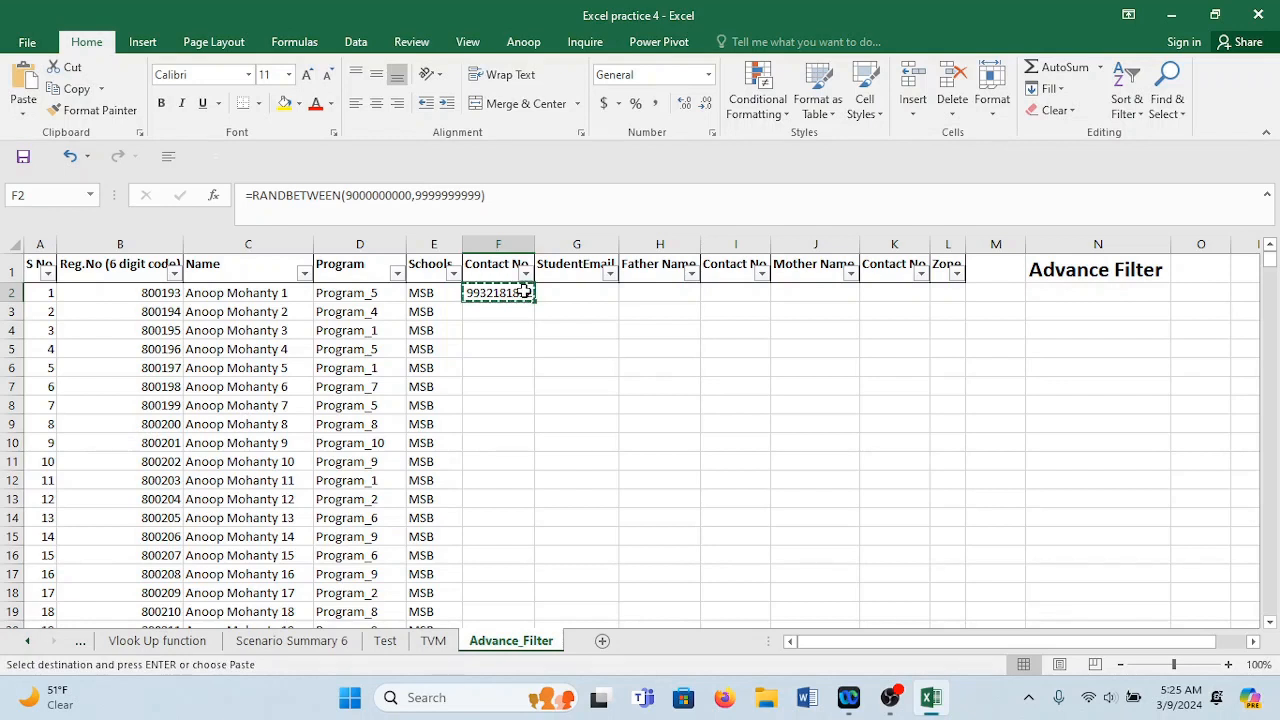
left_click(514, 315)
key("ctrl+v")
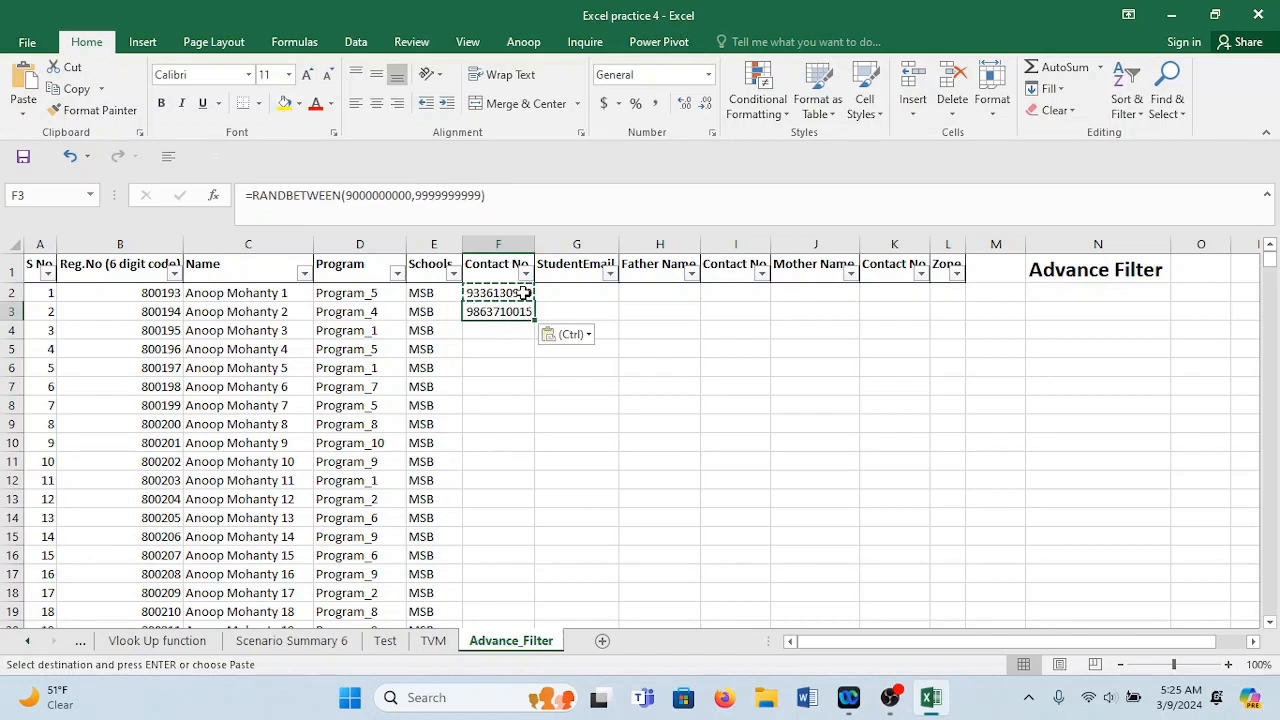
key("ctrl+z")
left_click(523, 292)
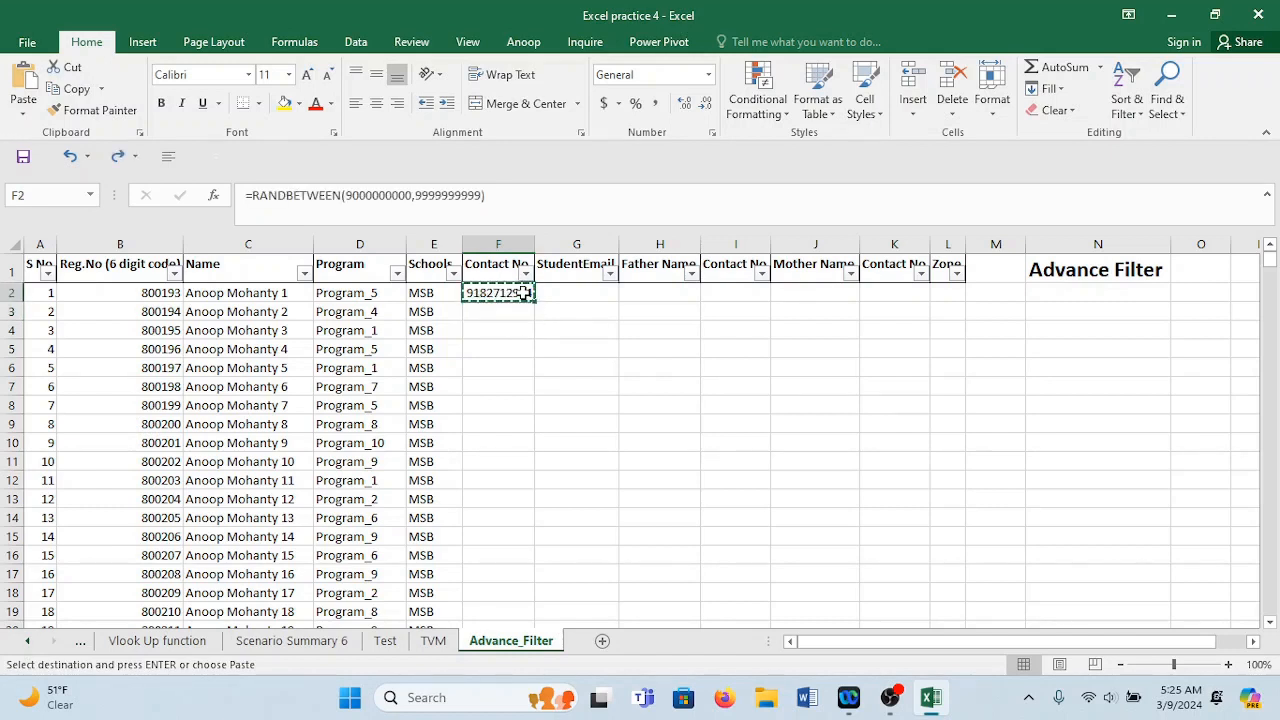
key("ctrl+c")
right_click(528, 292)
left_click(596, 357)
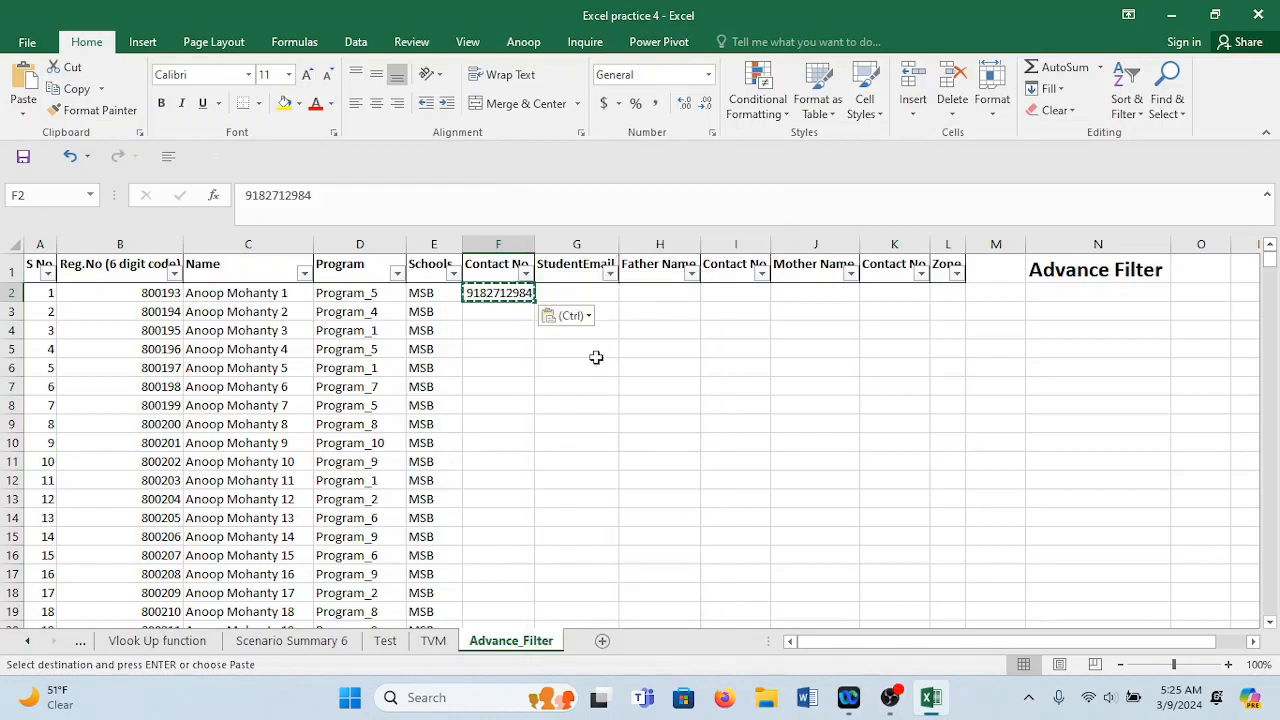
Enter the next consecutive contact number in F3 and fill the series down all 1000 rows.
left_click(488, 310)
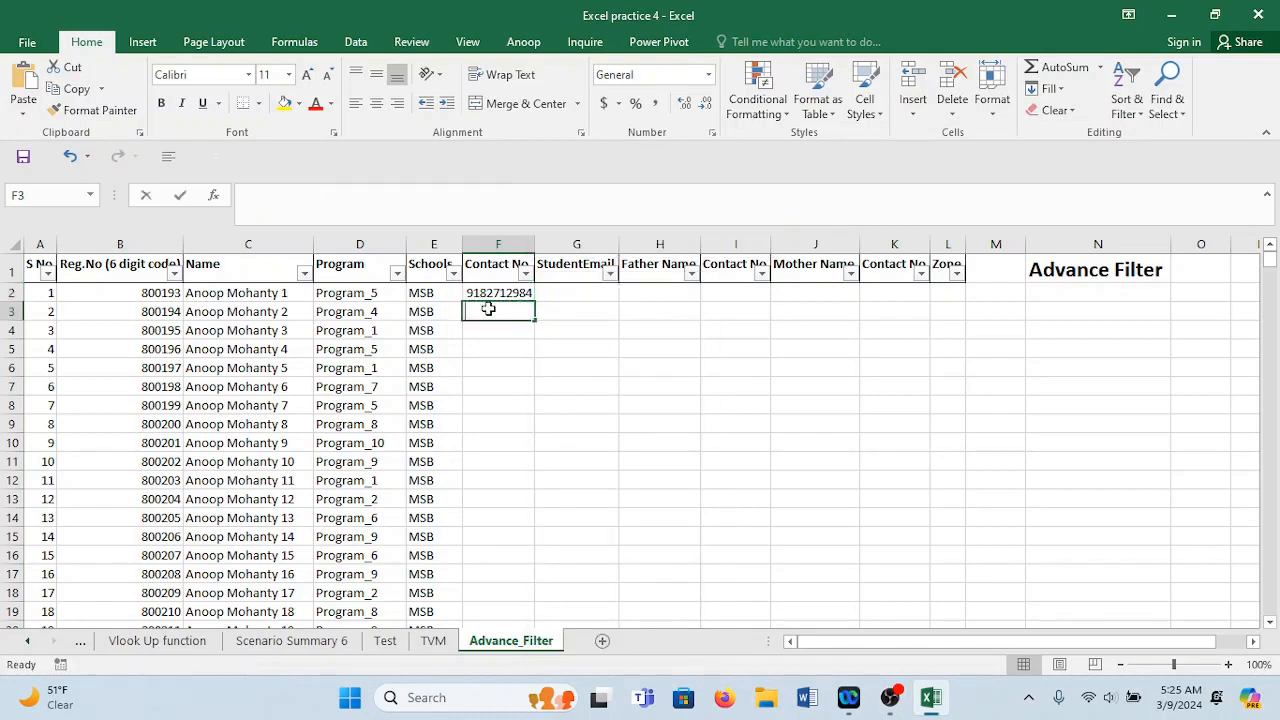
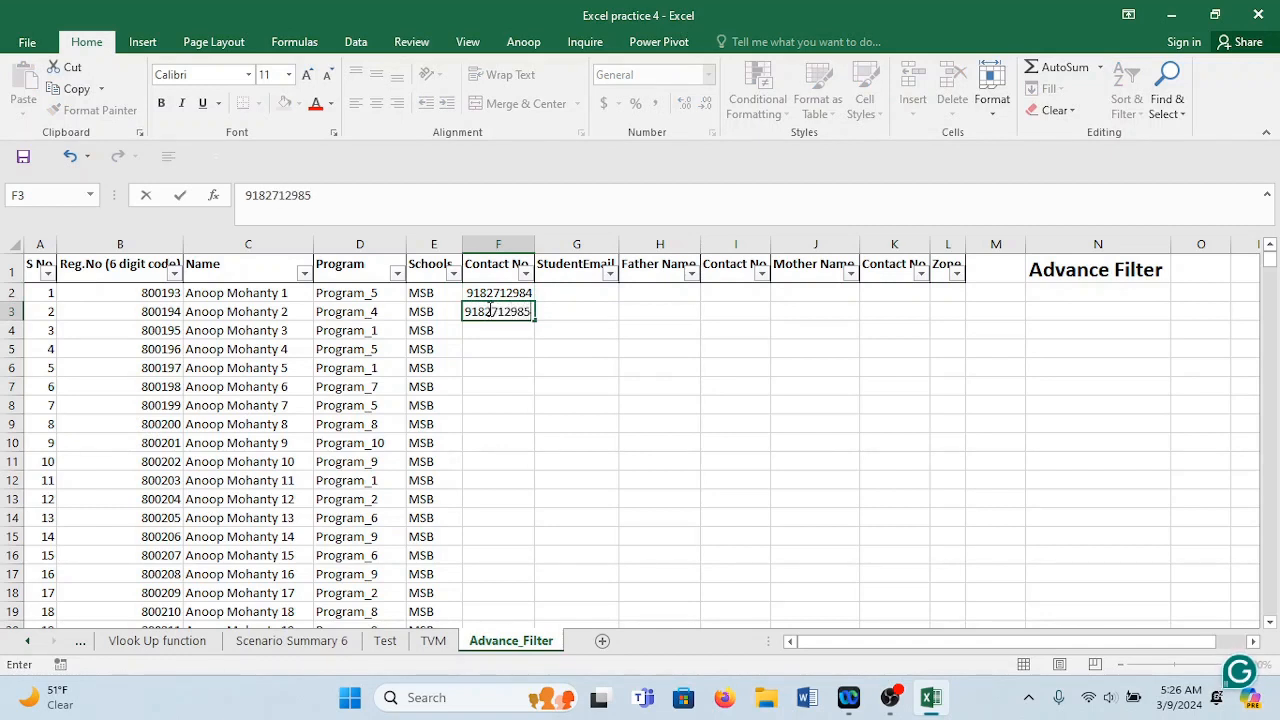
left_click(560, 350)
left_click_drag(522, 291, 515, 312)
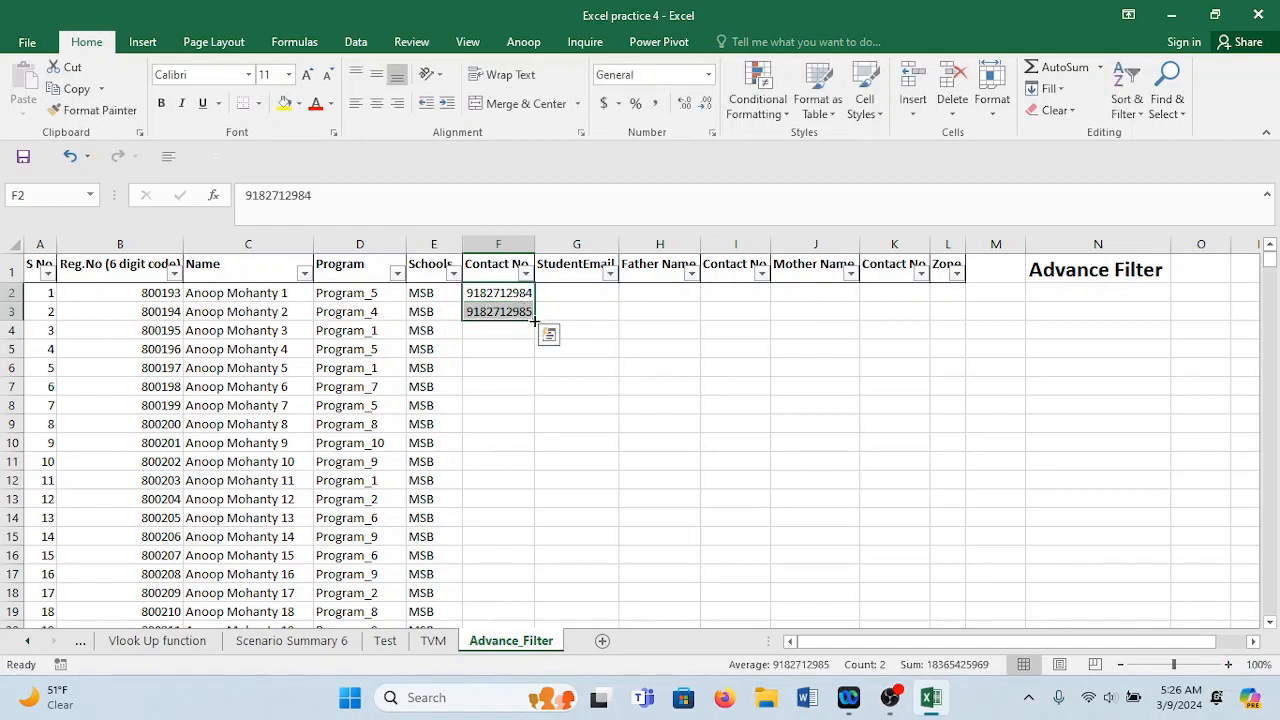
double_click(534, 321)
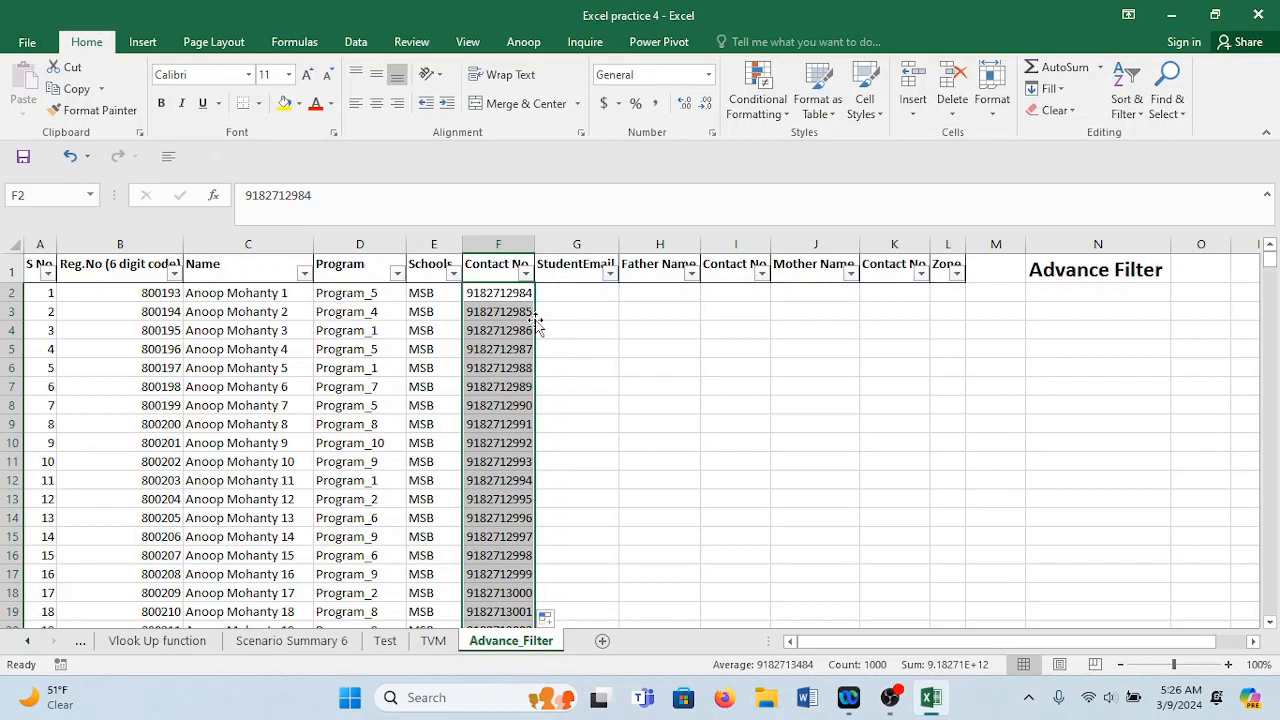
left_click(582, 290)
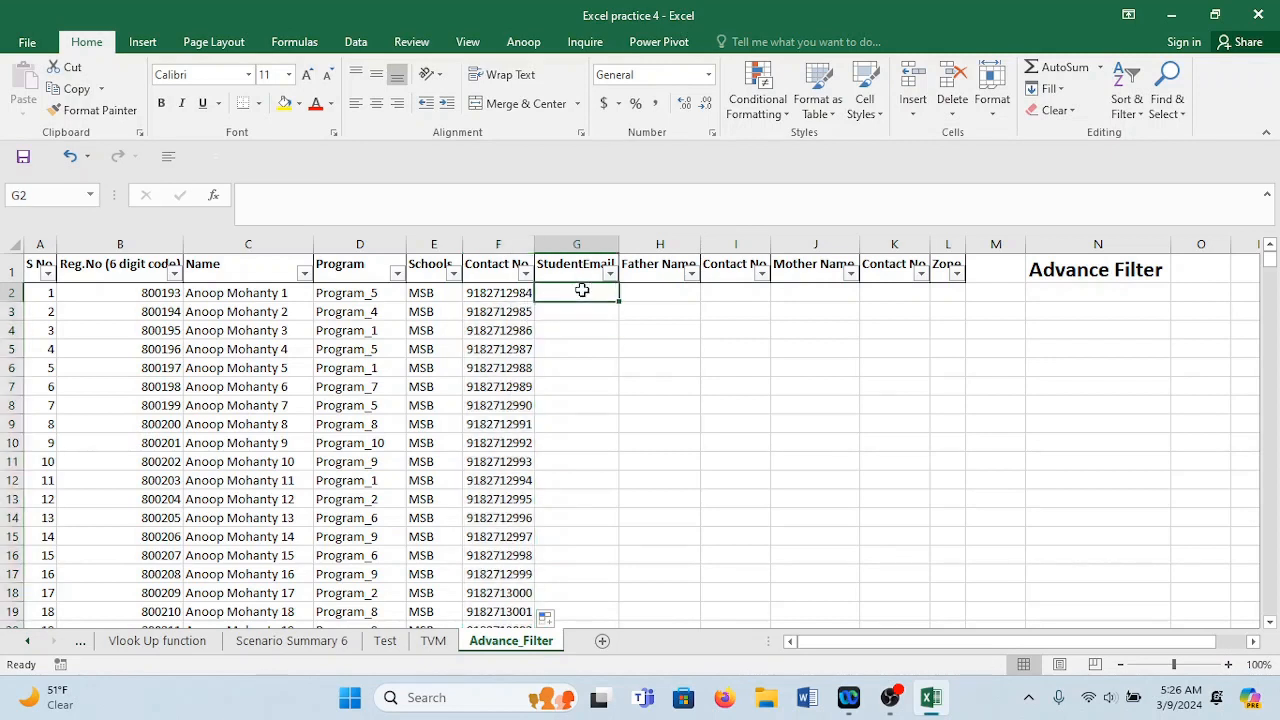
Widen StudentEmail, insert a column before it, and title the new column 'First Name'.
left_click_drag(619, 245, 700, 245)
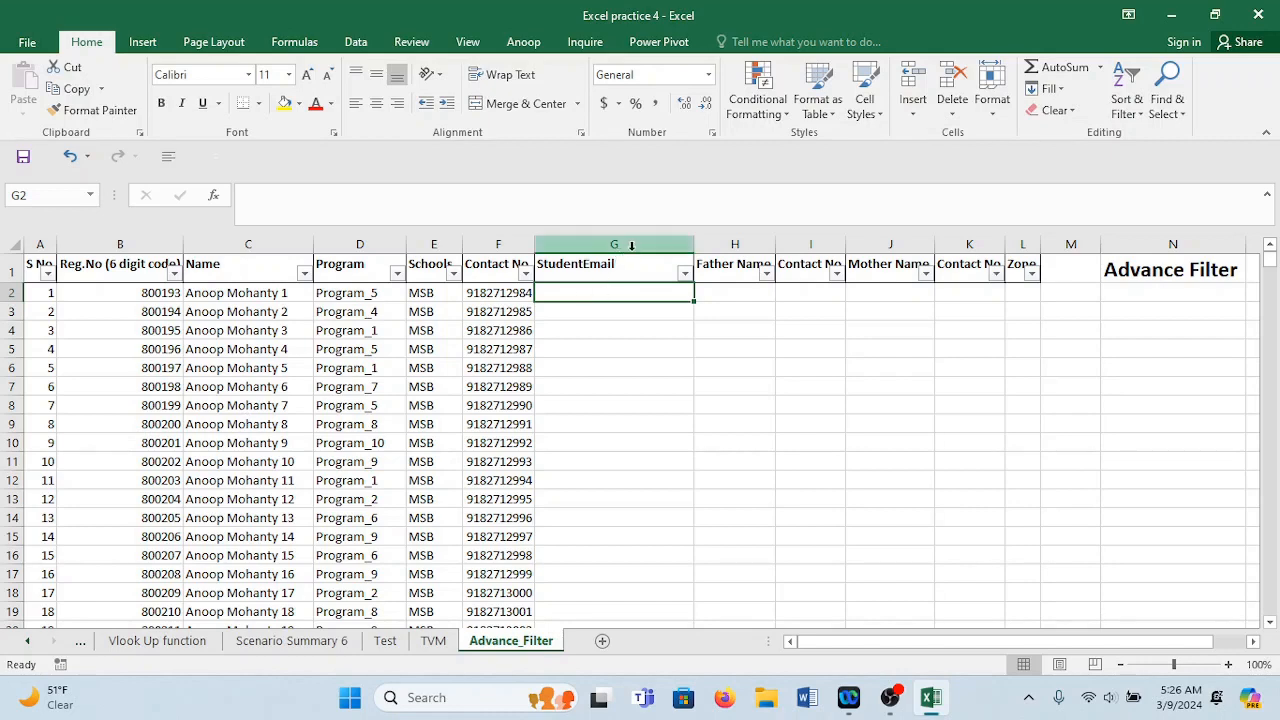
right_click(575, 240)
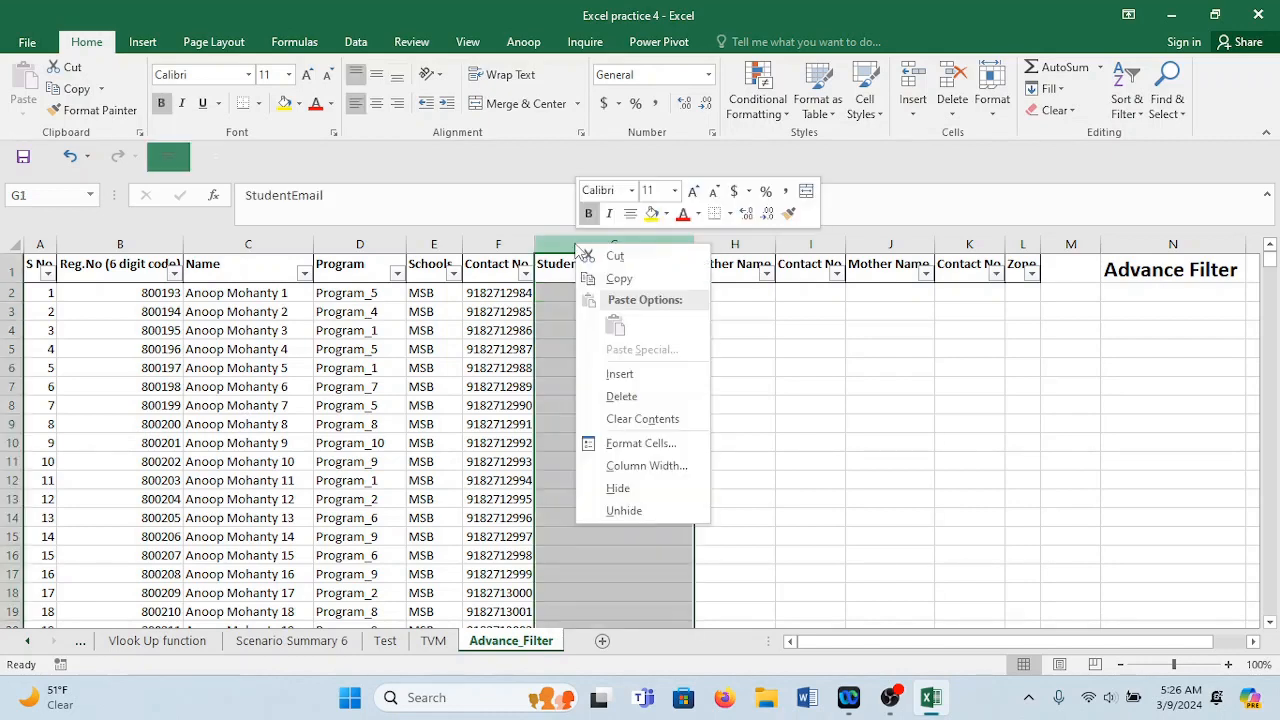
left_click(630, 374)
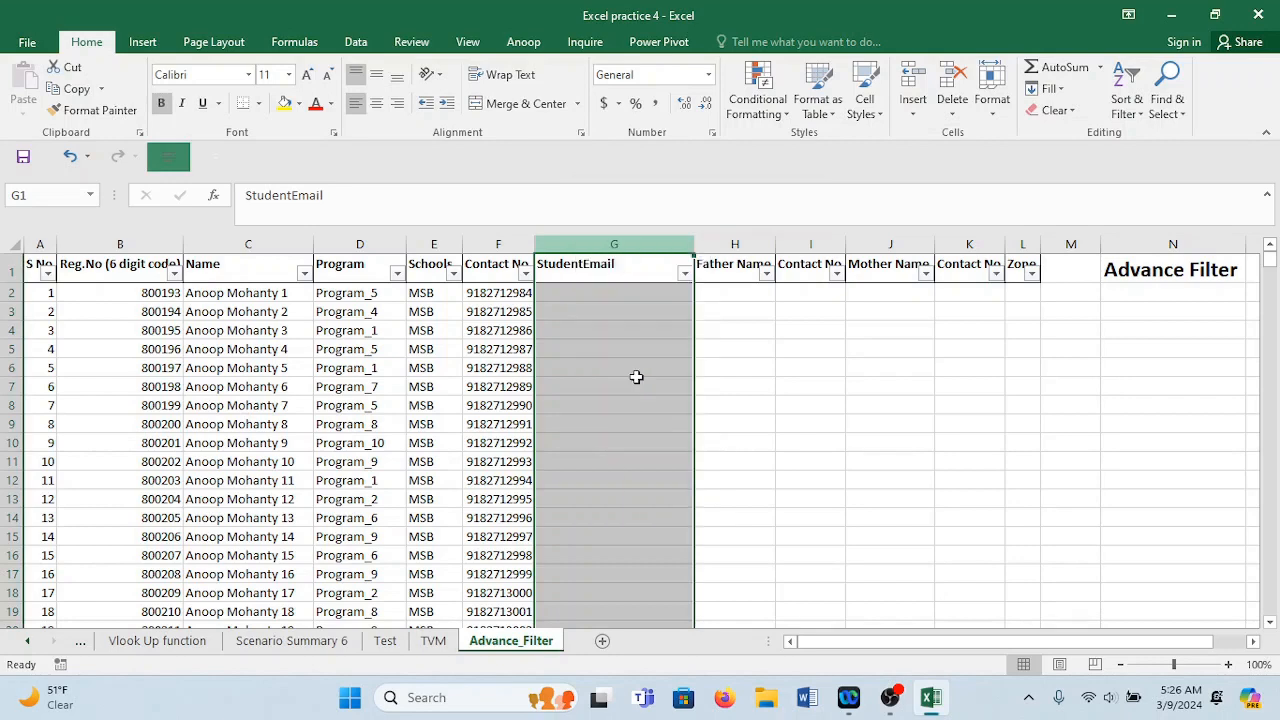
left_click(575, 269)
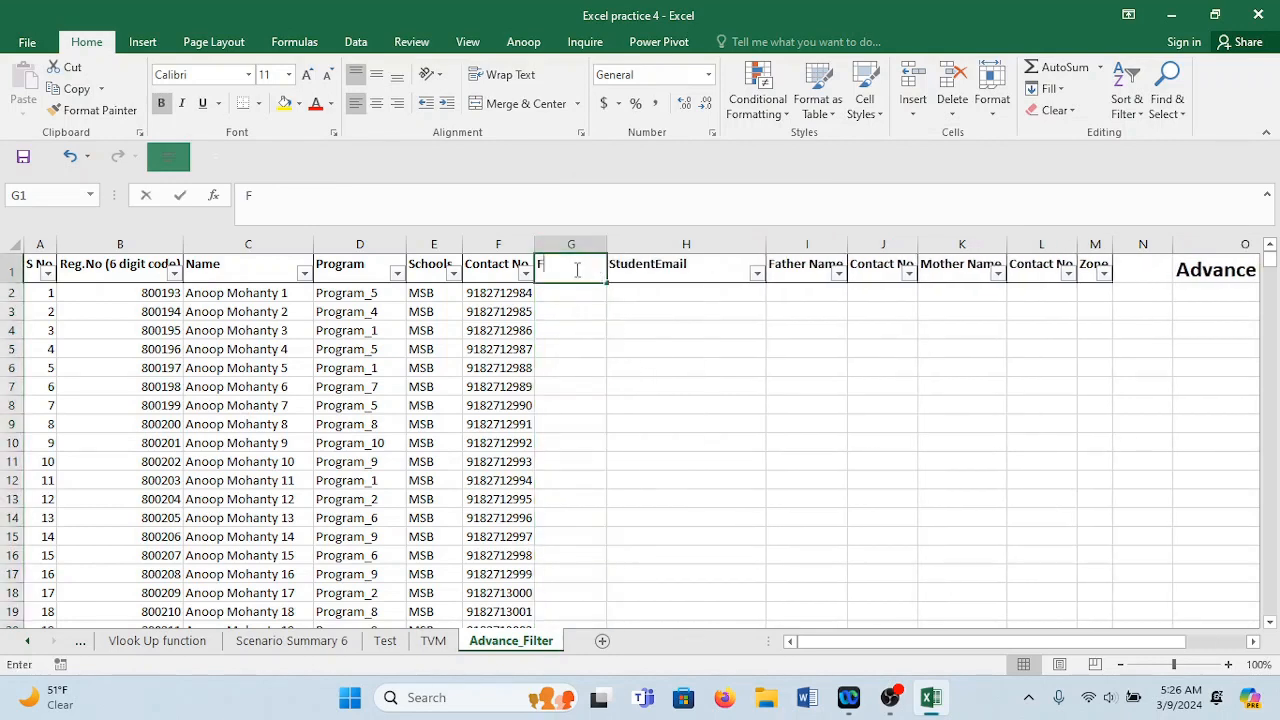
type("First Name")
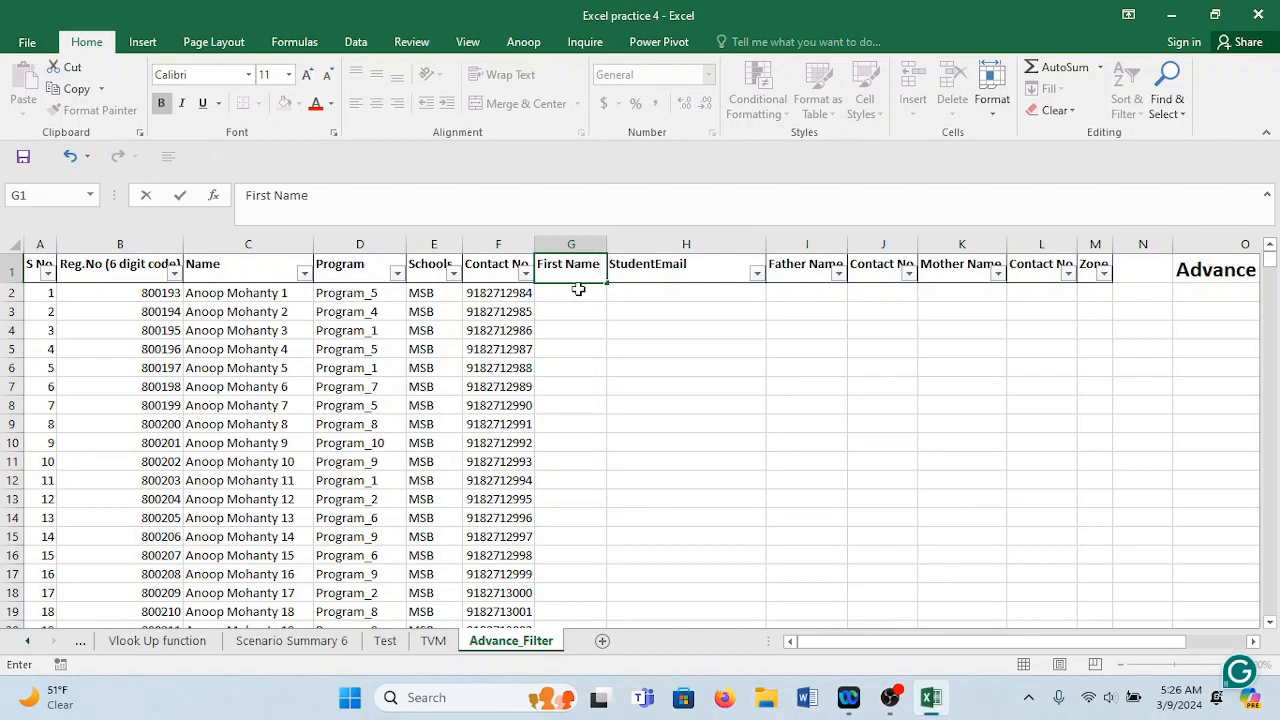
left_click(580, 289)
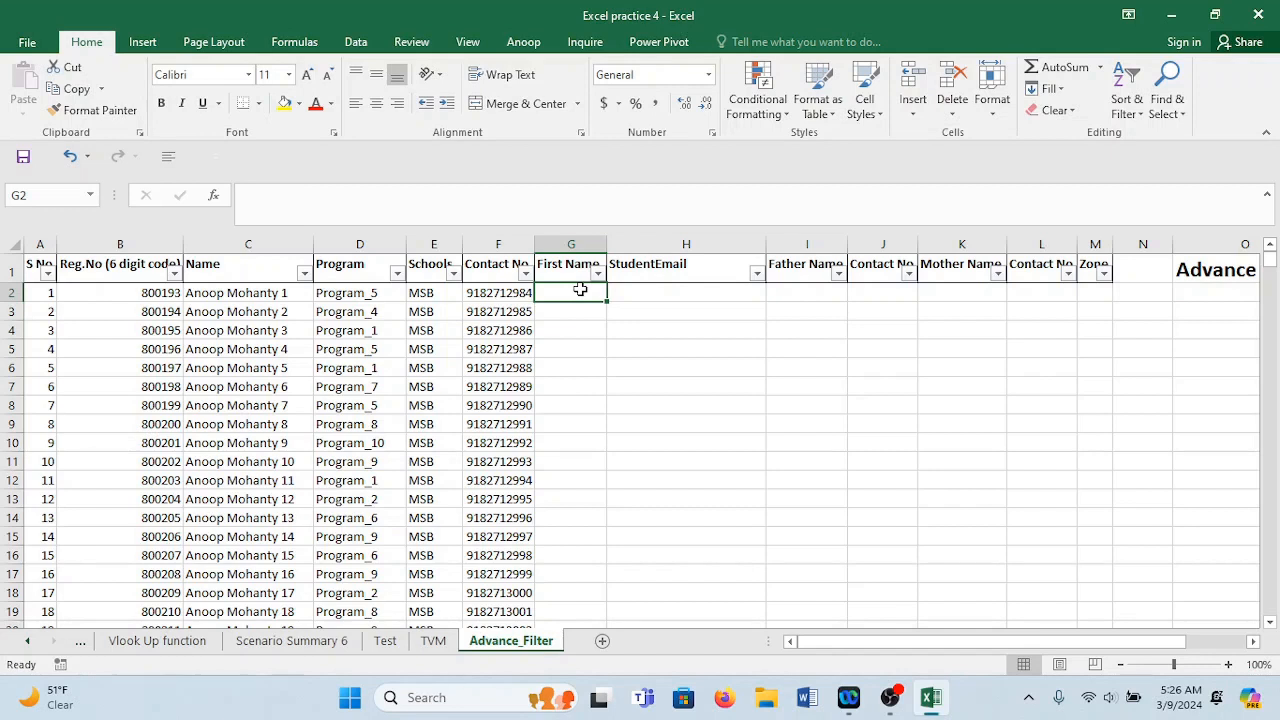
Type the student's first name into G2 as a sample entry.
type("Anoop")
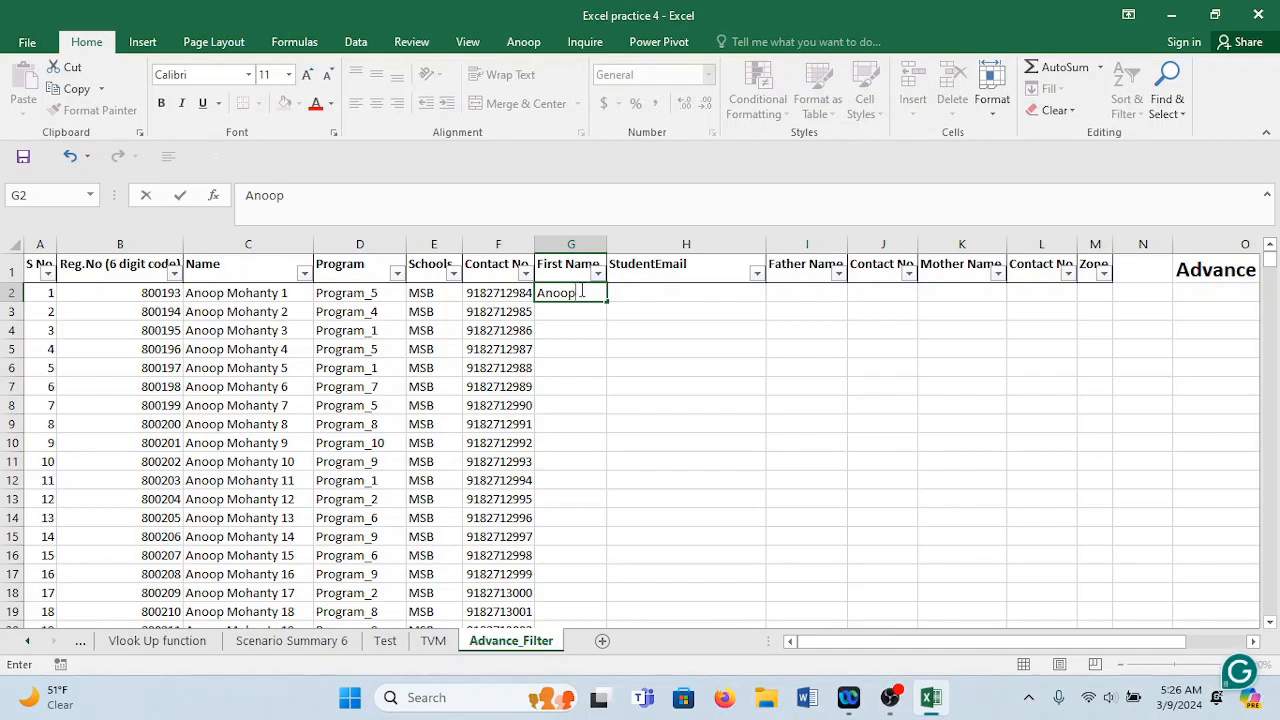
key("Return")
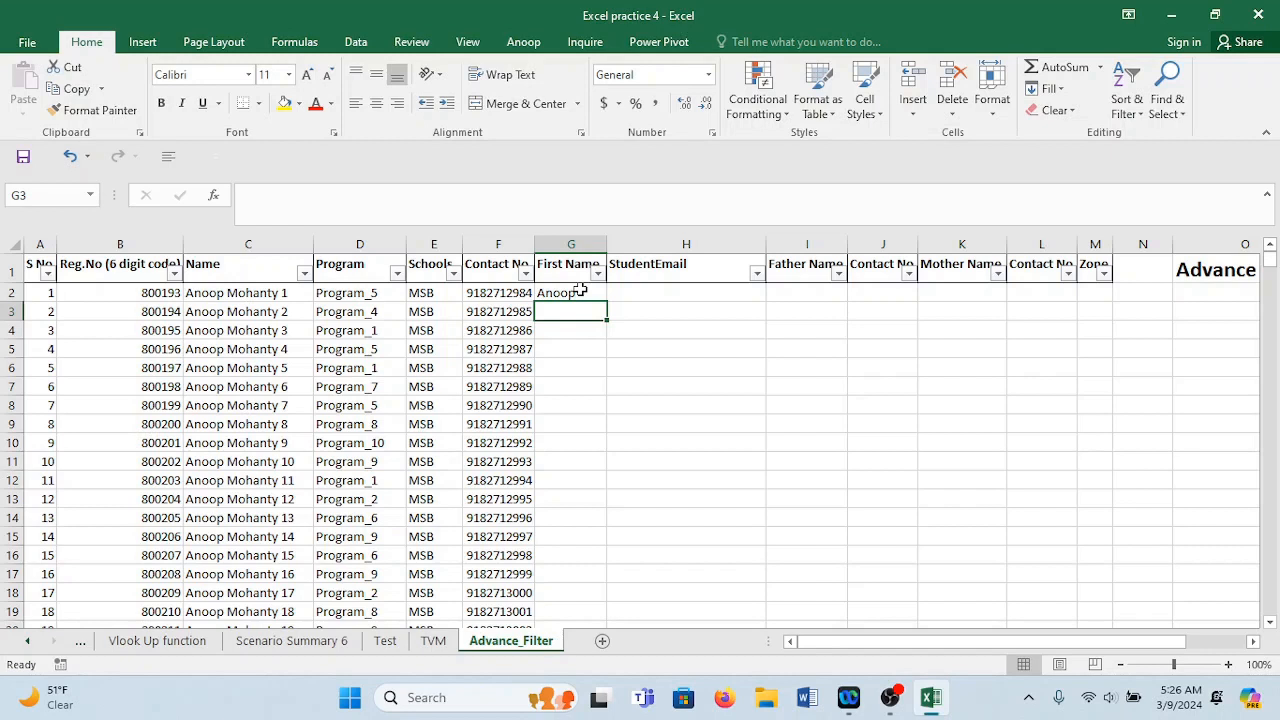
key("alt")
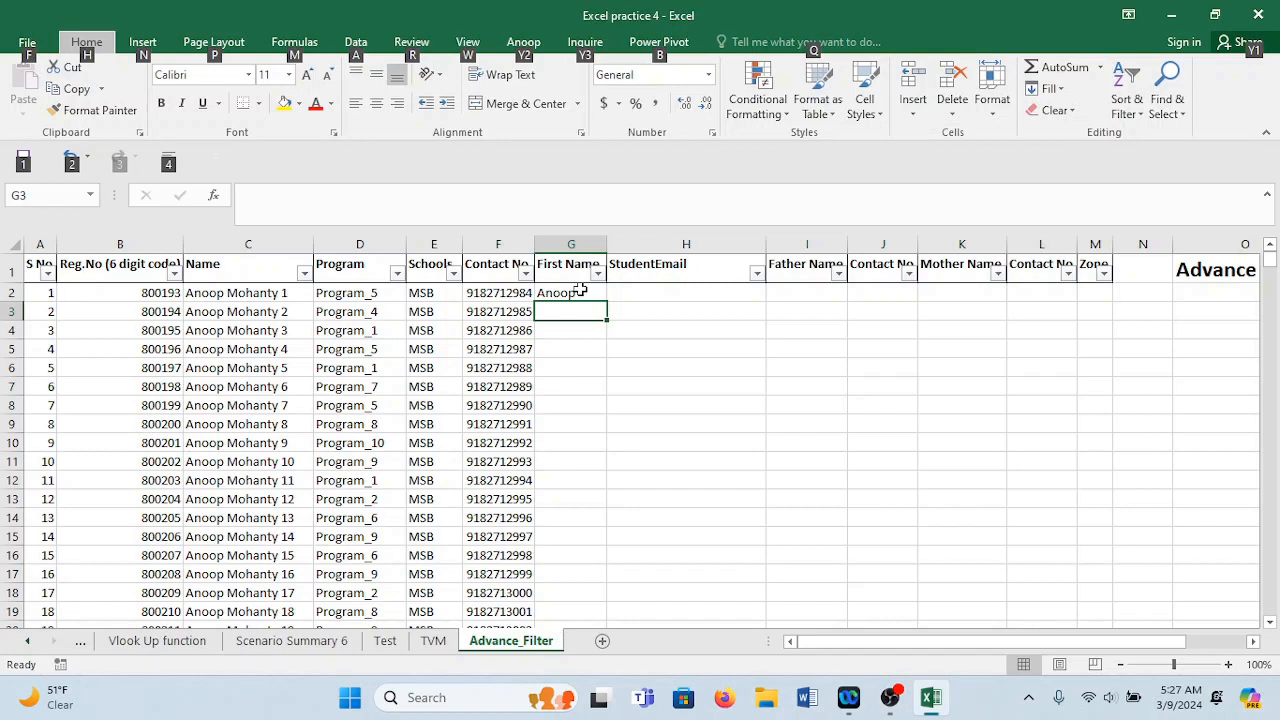
left_click(579, 293)
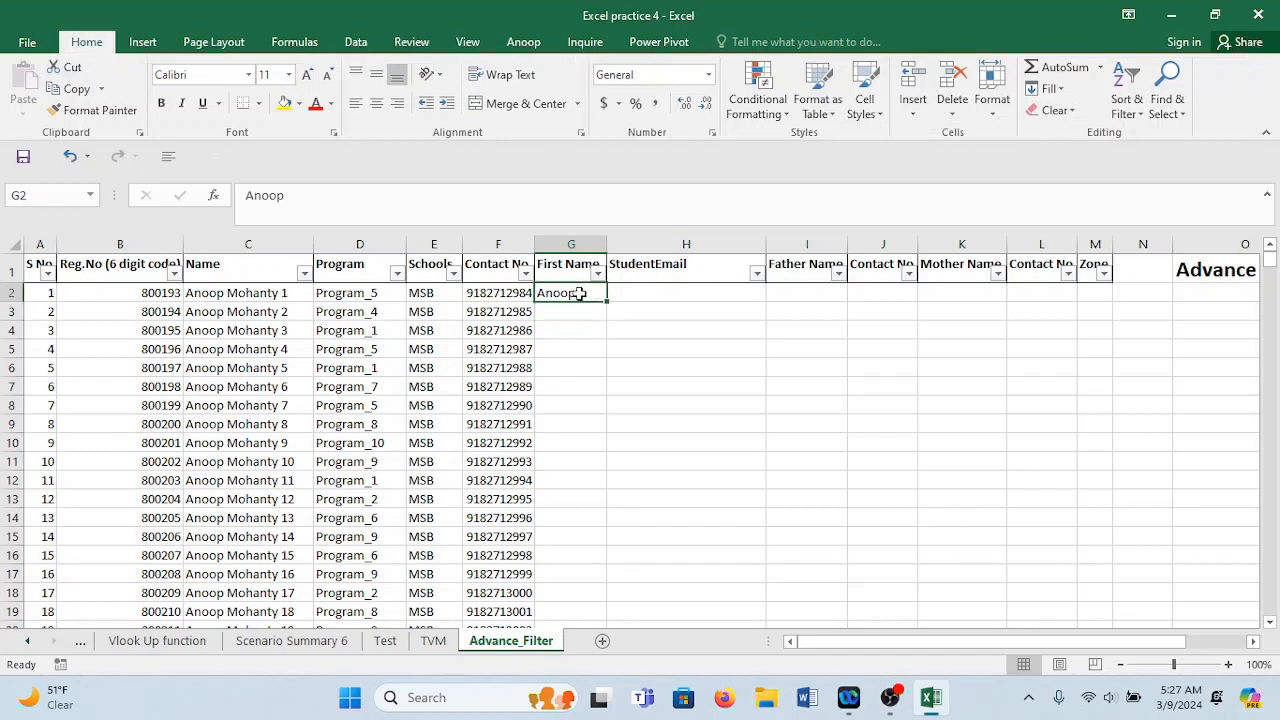
key("alt+equal")
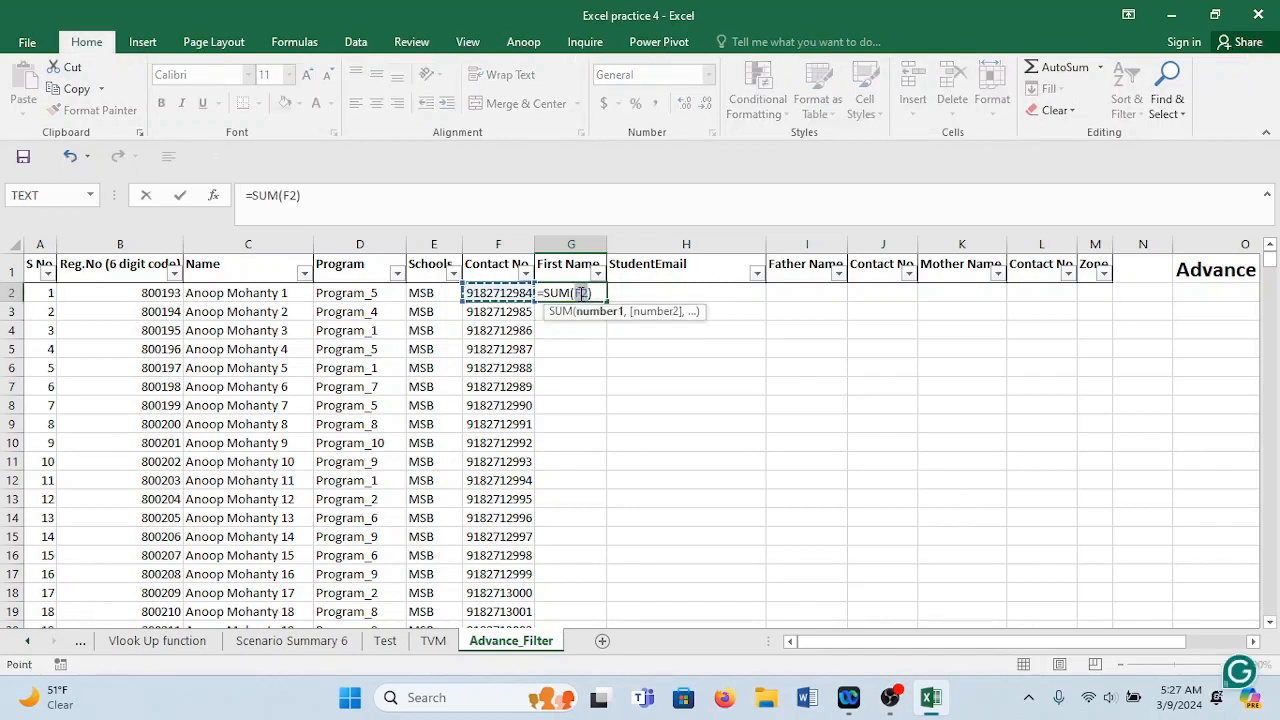
key("Escape")
Replace the G2 entry with the formula =LEFT(C2,5).
double_click(585, 292)
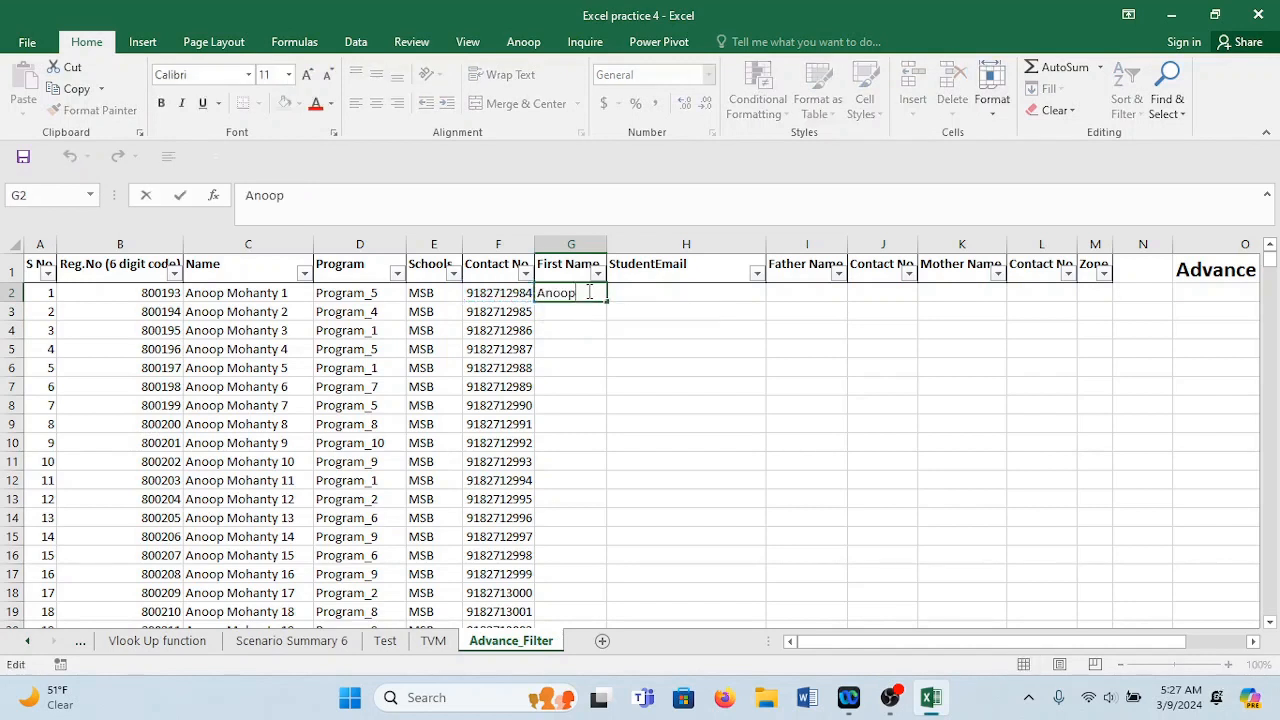
left_click_drag(585, 292, 490, 287)
type("=")
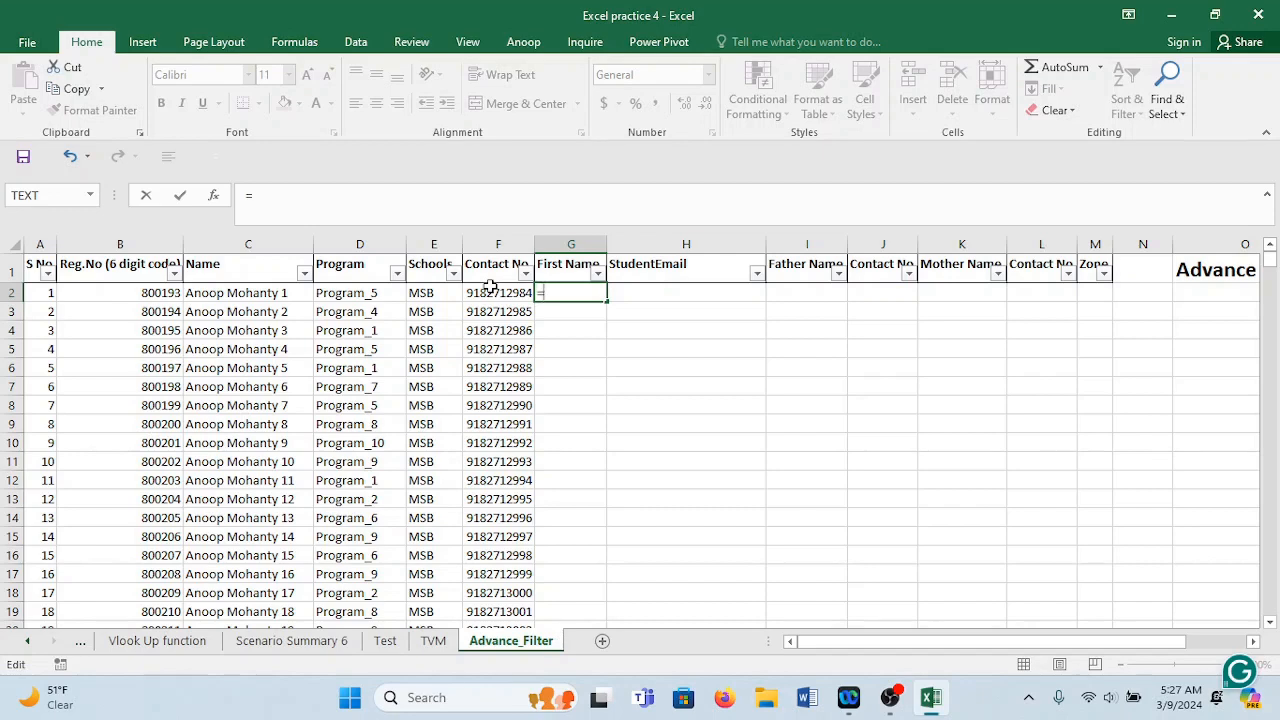
type("l")
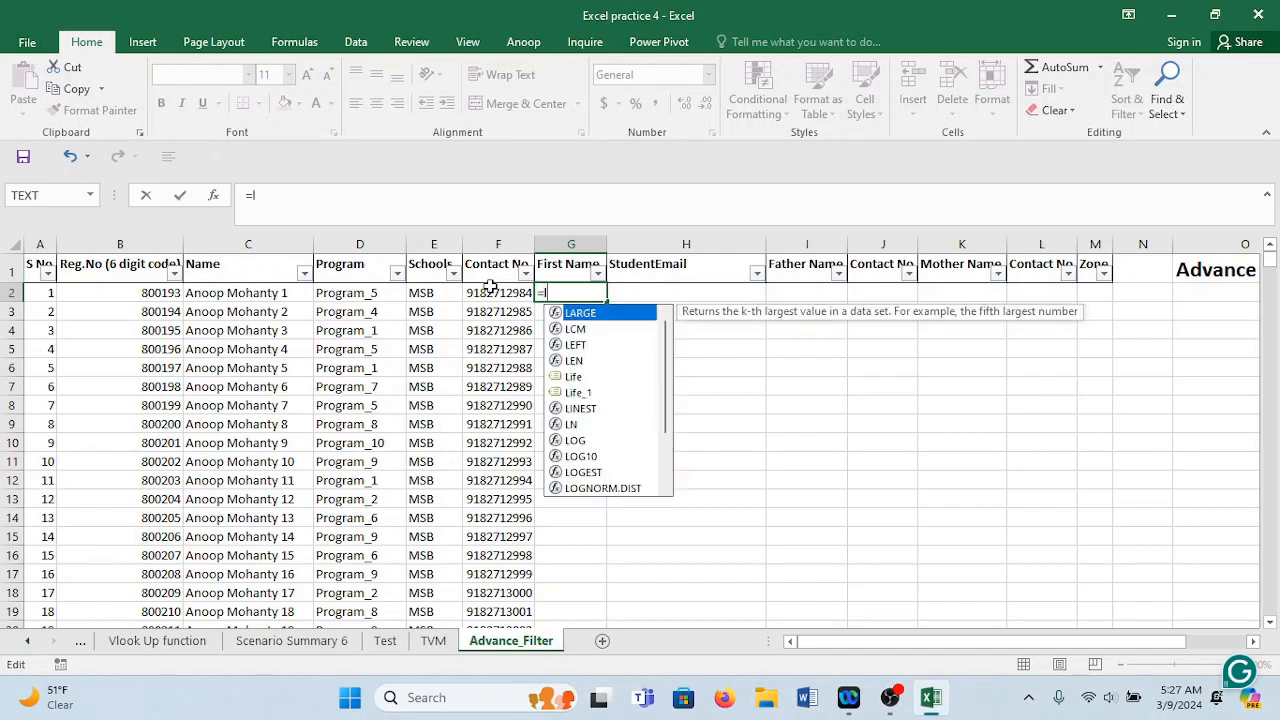
type("eft")
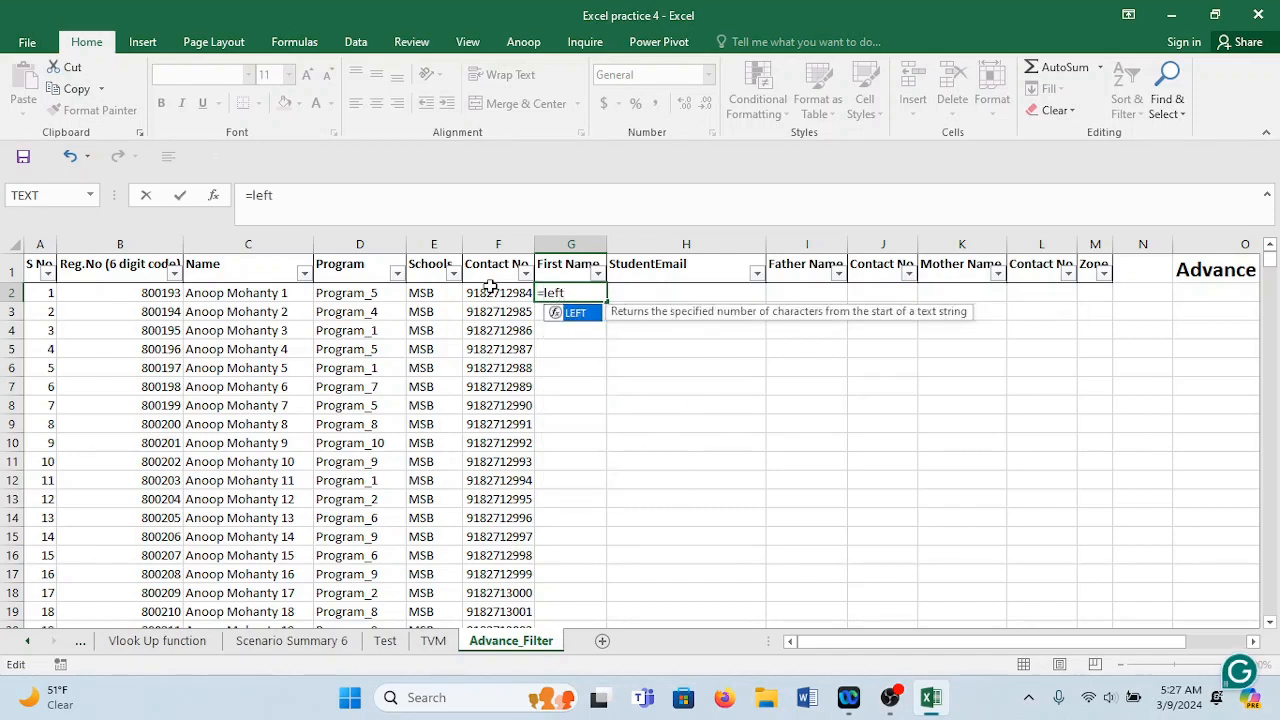
key("Tab")
left_click(277, 292)
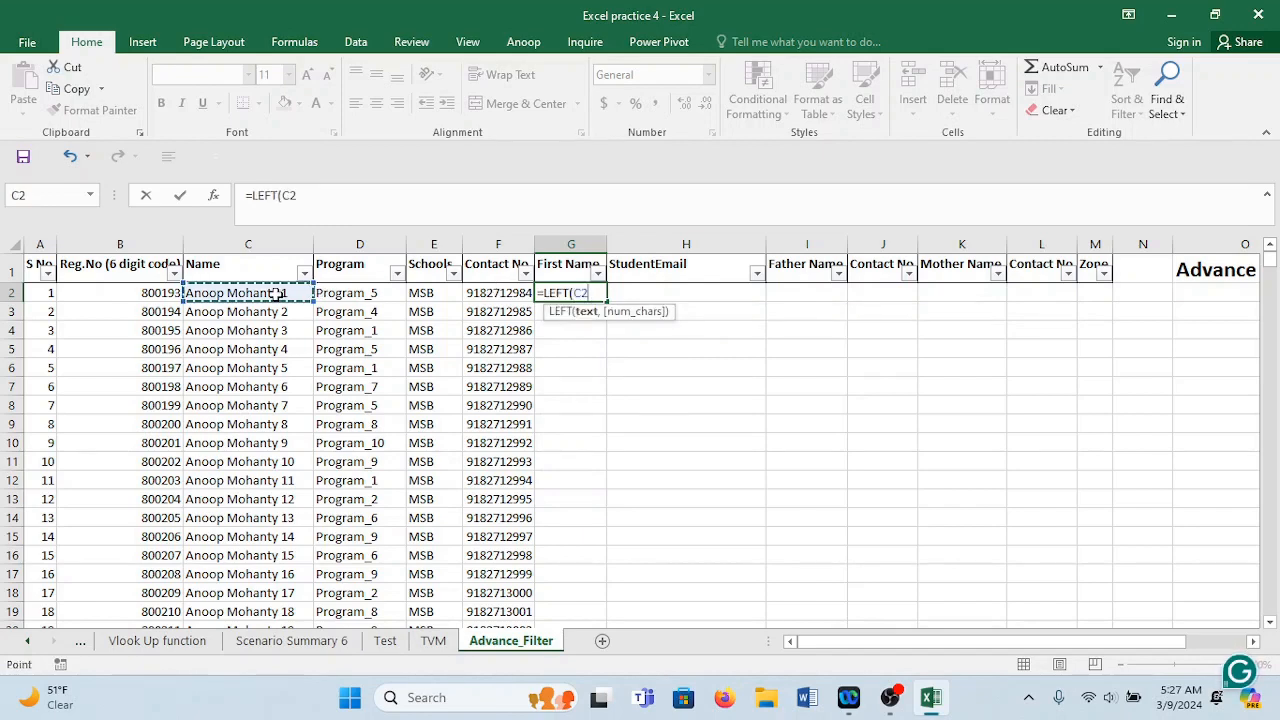
type(",5")
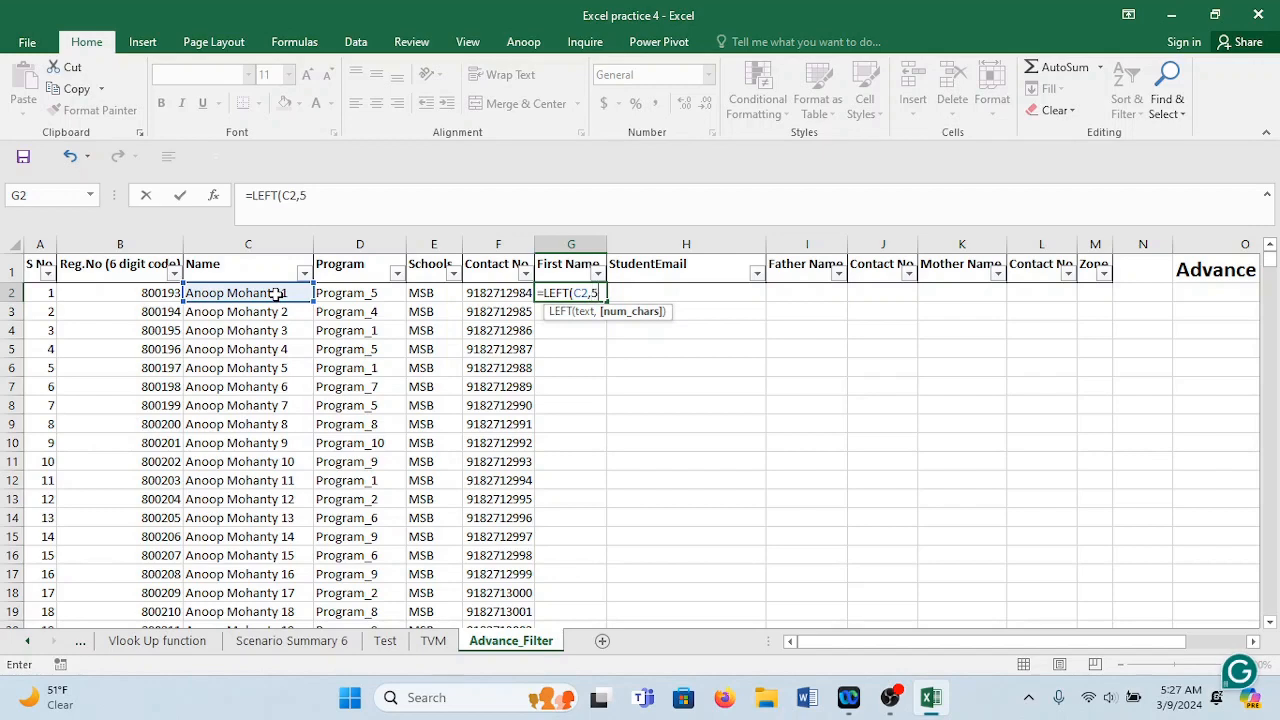
key("Return")
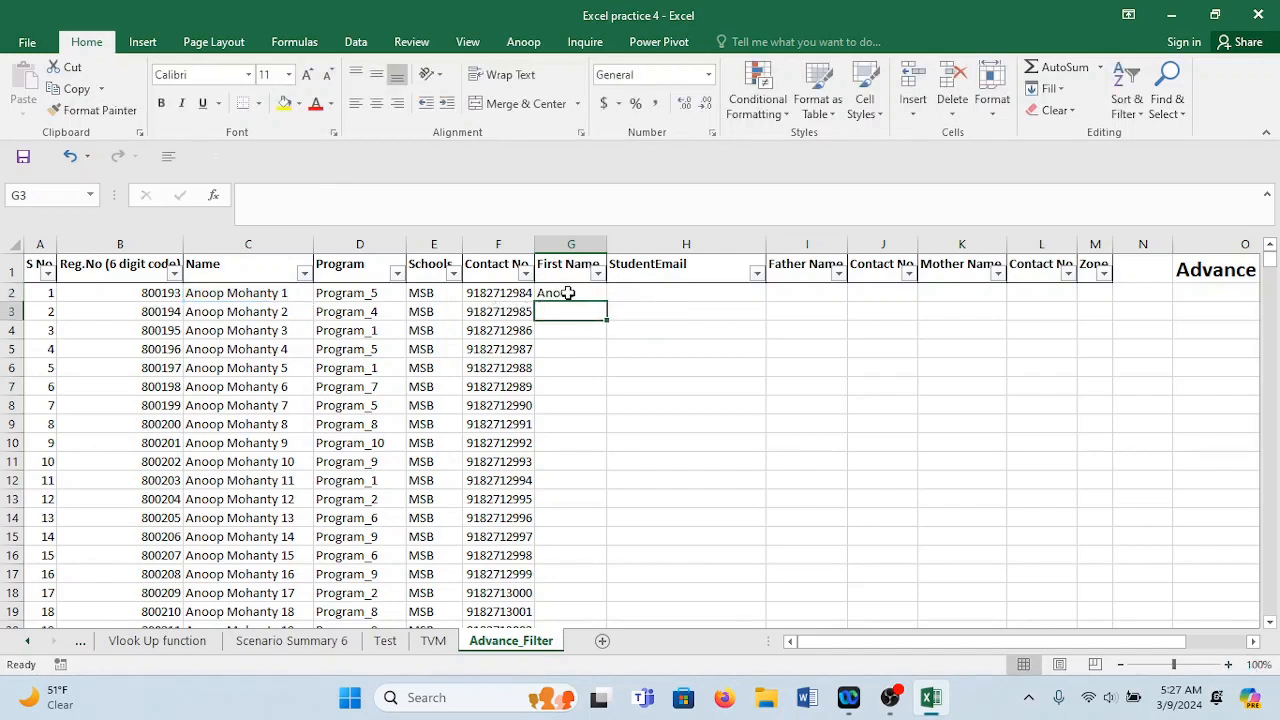
Copy the =LEFT(C2,5) formula down all 1000 rows and check the lower rows.
left_click(568, 293)
double_click(605, 302)
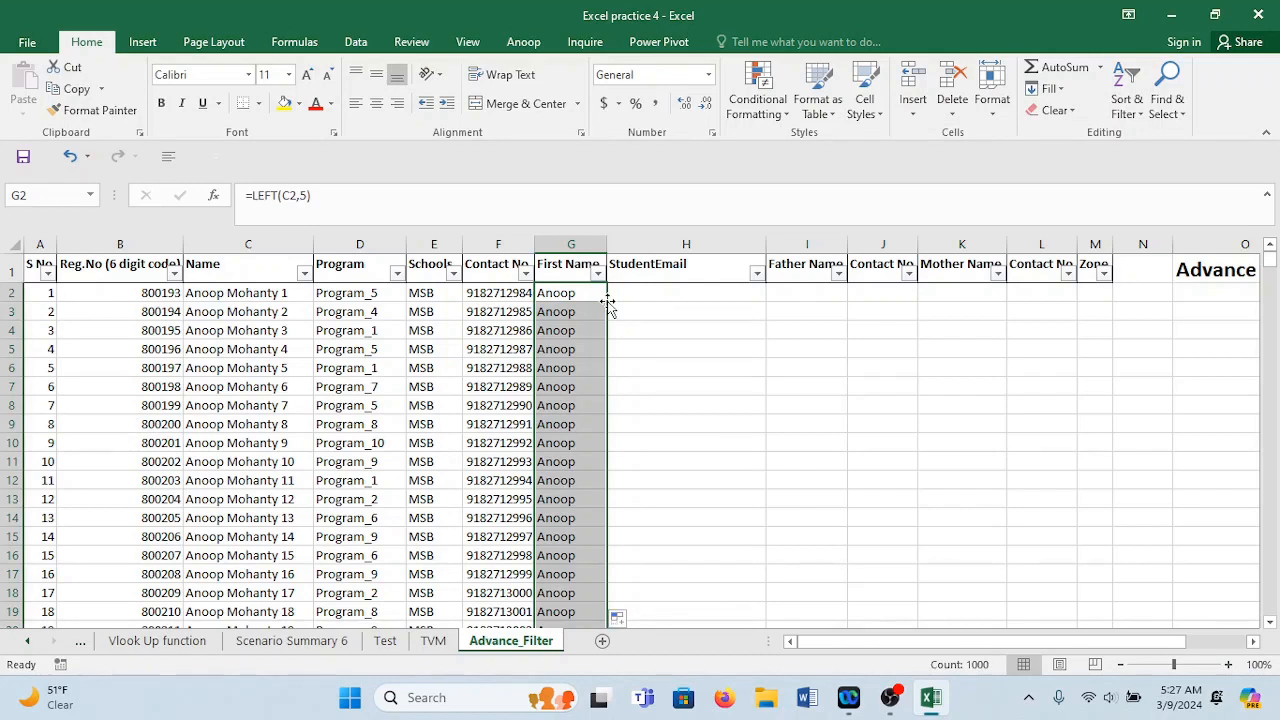
left_click(580, 312)
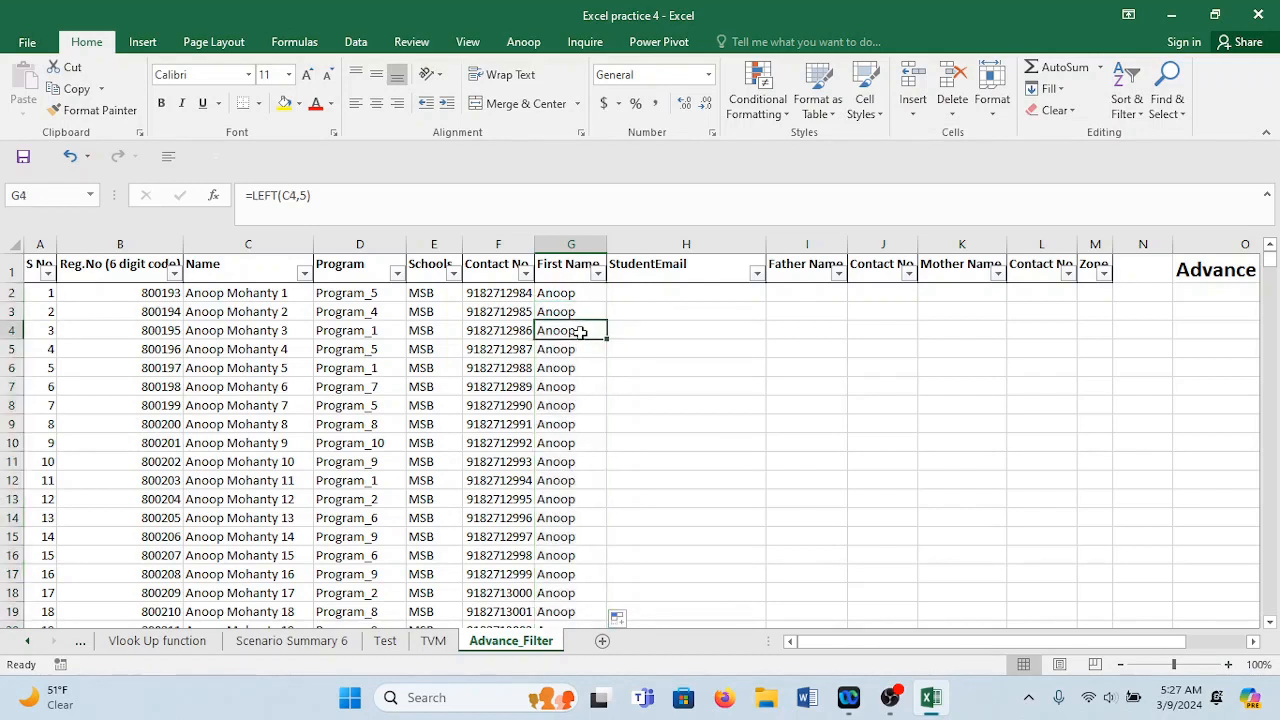
double_click(580, 332)
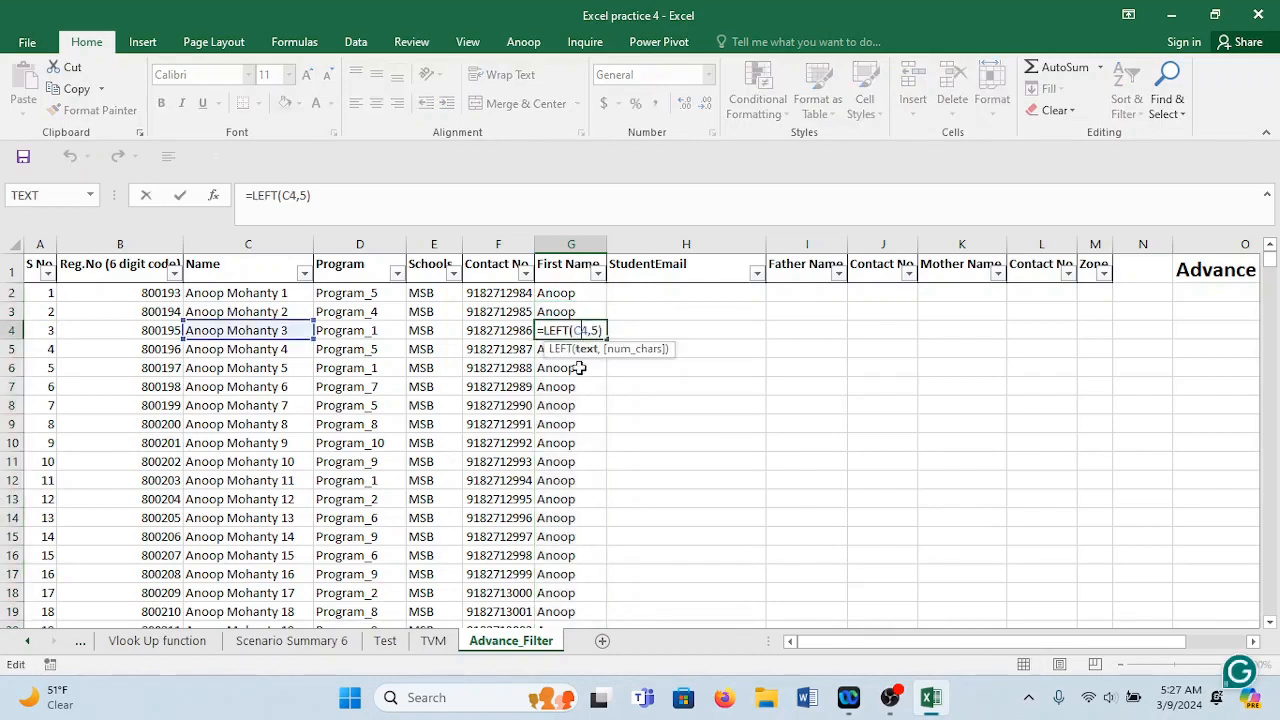
key("Escape")
Insert a blank column before StudentEmail and begin a =LOWER formula in its first row.
left_click(632, 294)
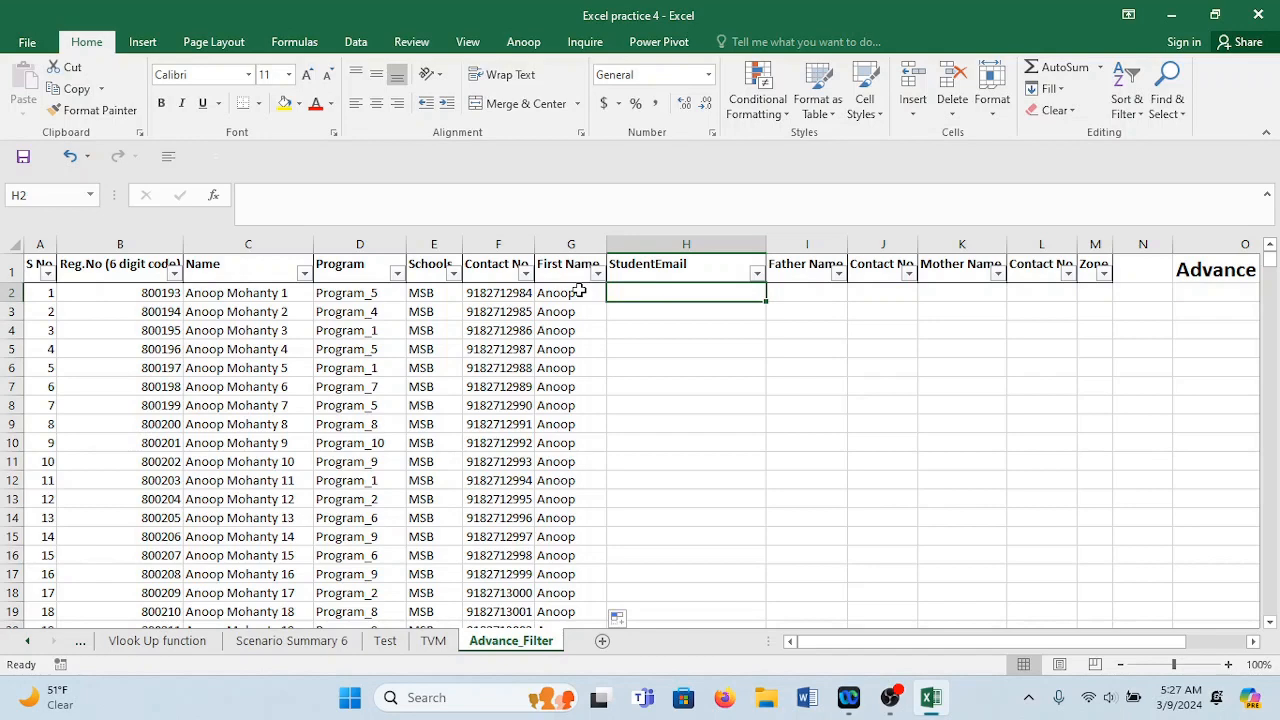
left_click(622, 244)
right_click(623, 245)
left_click(670, 374)
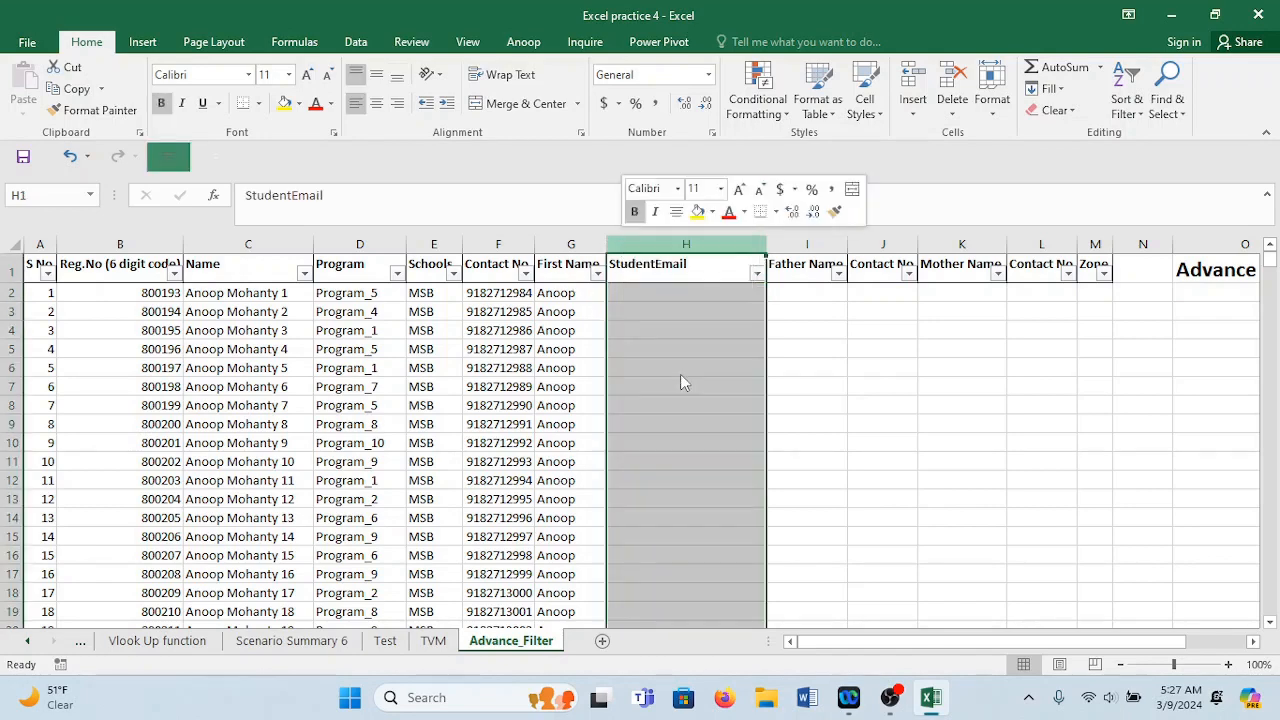
left_click(638, 290)
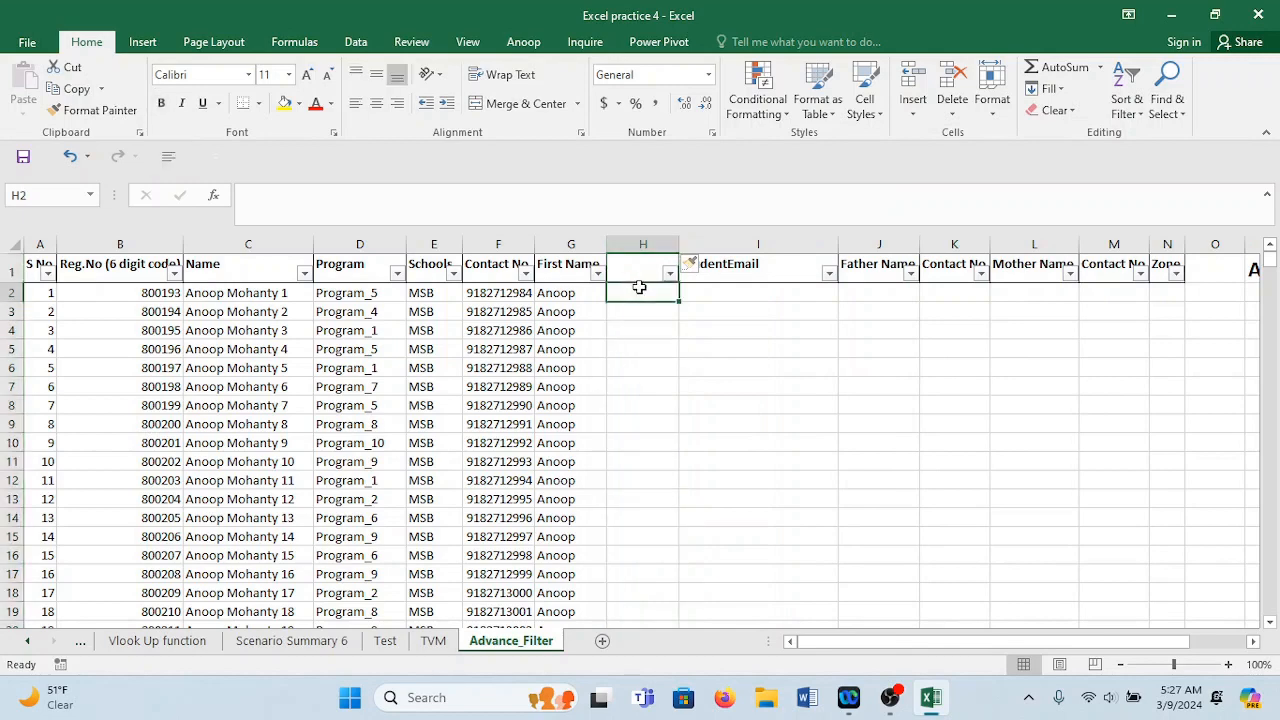
type("=")
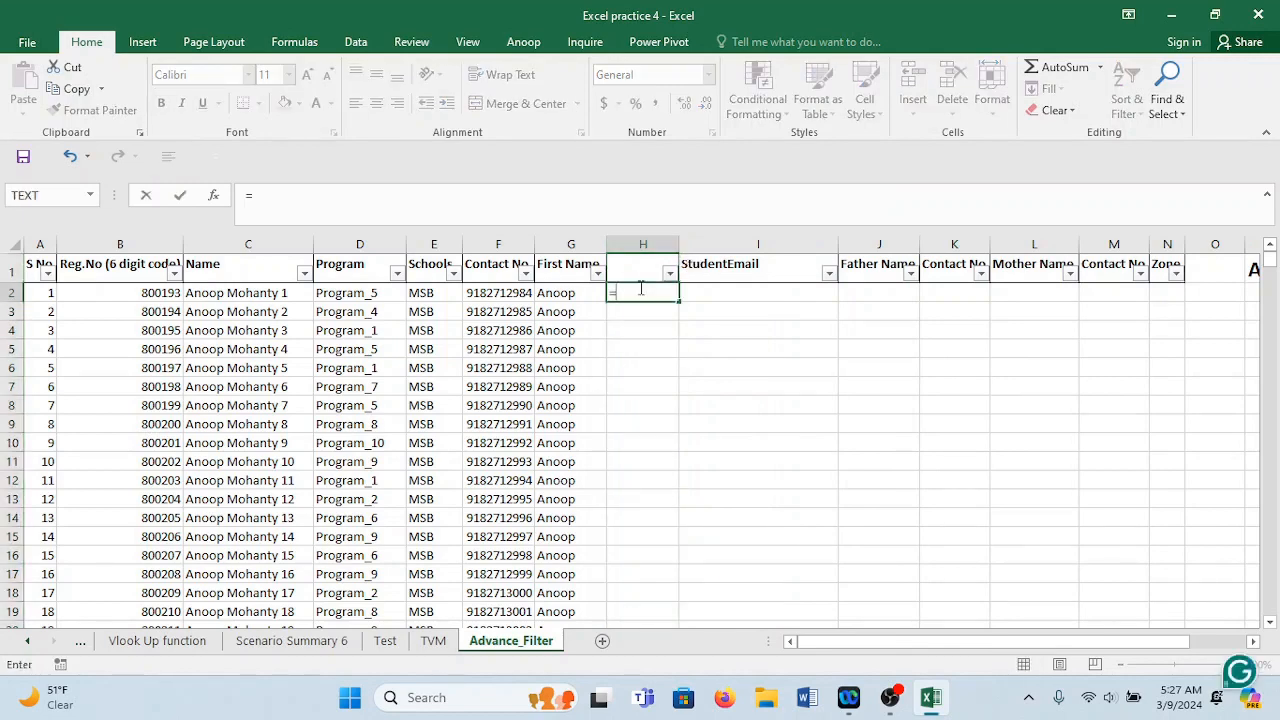
type("lower")
Enter =LOWER(G2) in H2, fill it down, title the column 'Lower' and autofit it.
key("Tab")
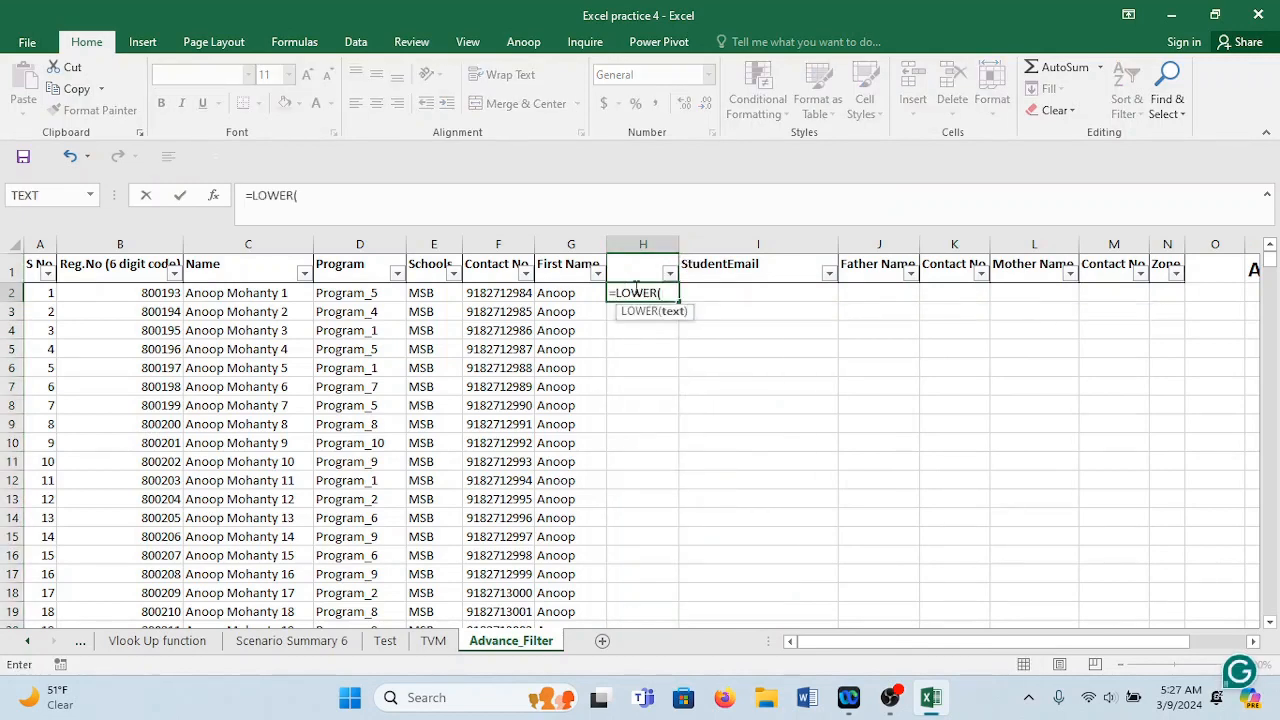
left_click(543, 292)
key("Return")
left_click(637, 292)
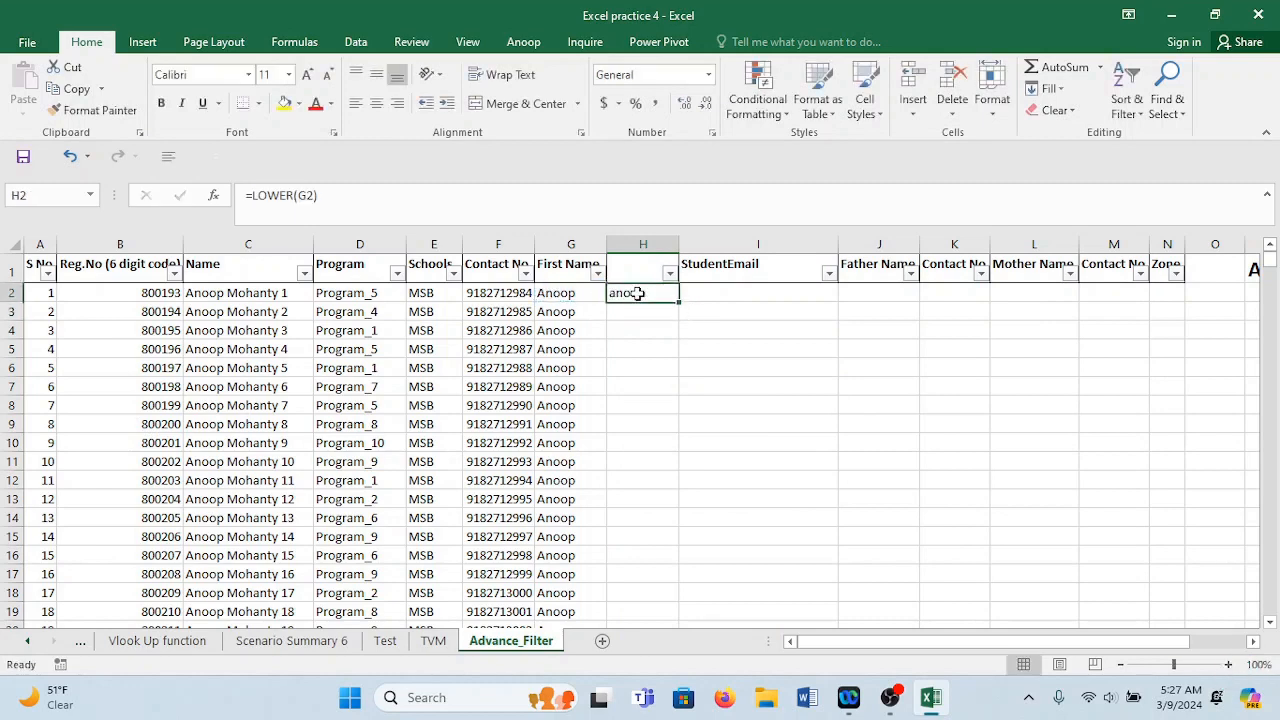
double_click(679, 301)
left_click(636, 269)
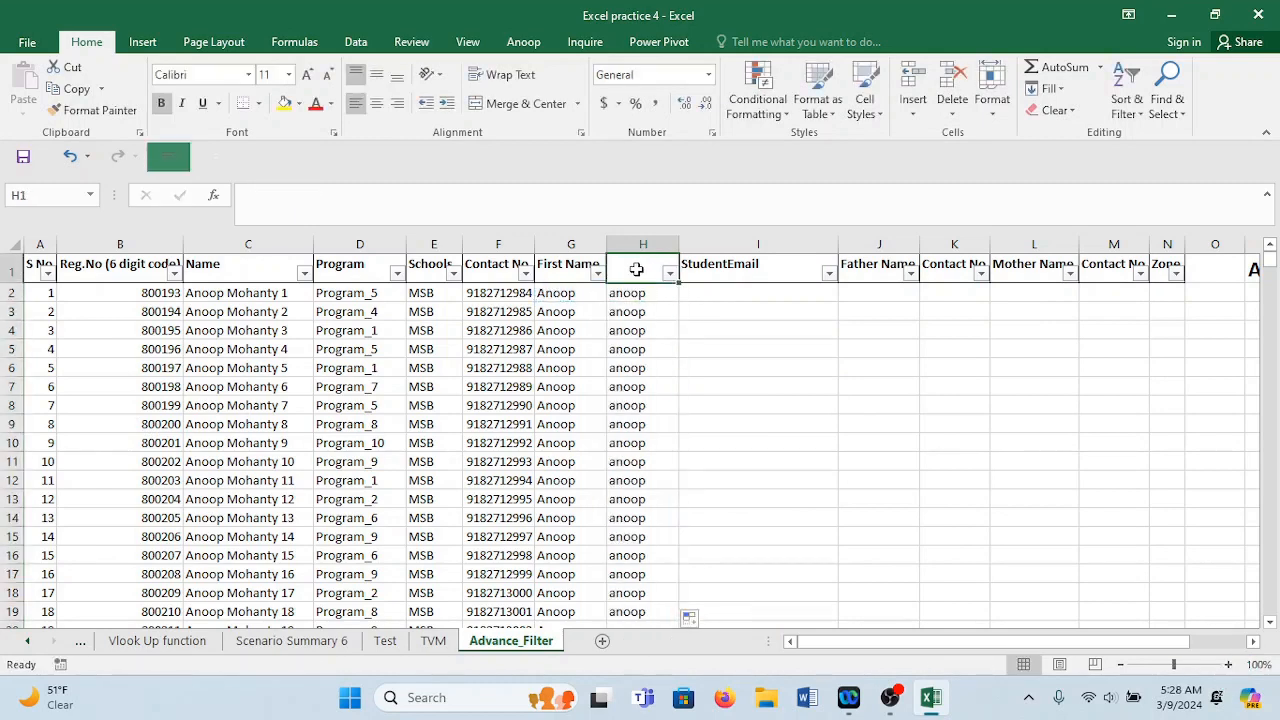
type("LOwer")
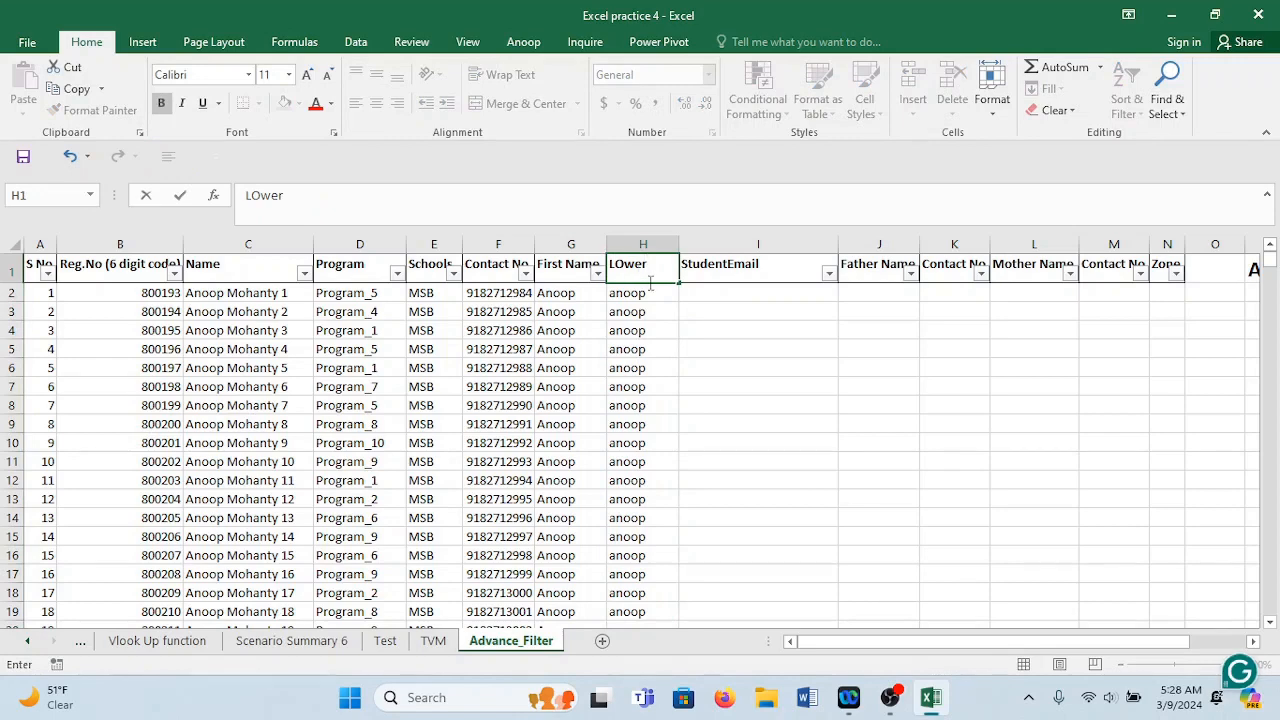
left_click(703, 330)
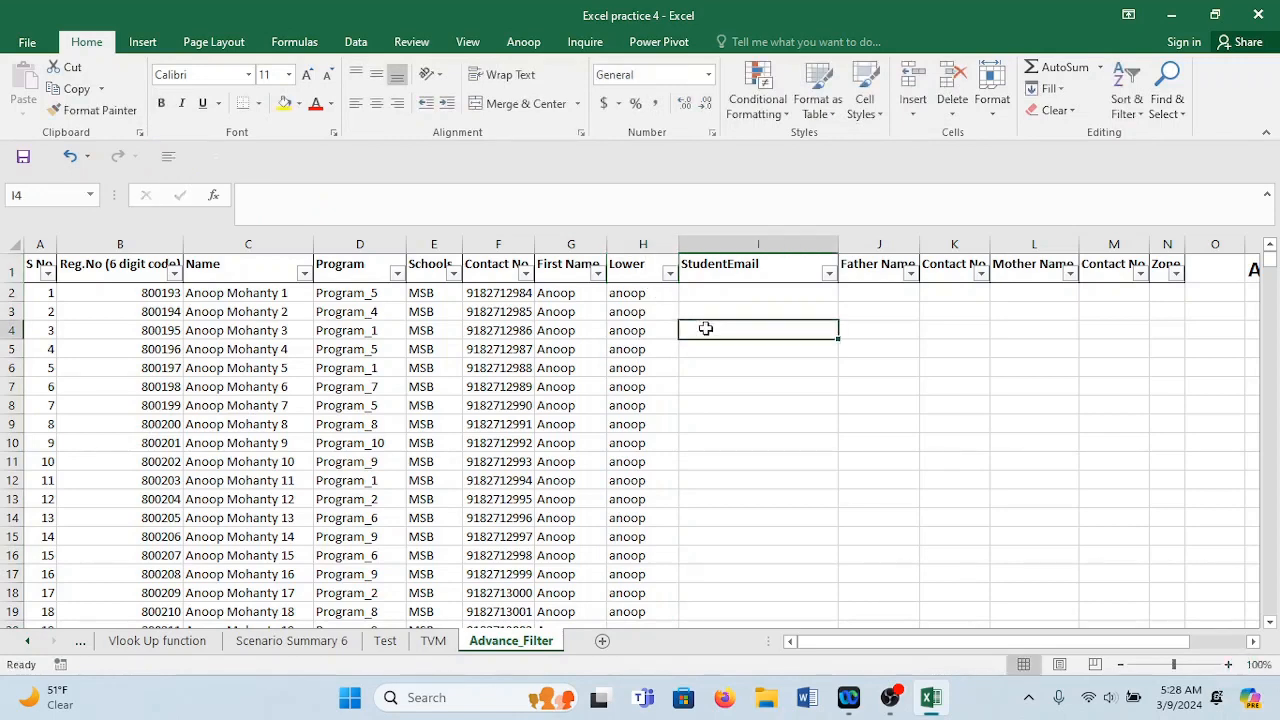
double_click(676, 243)
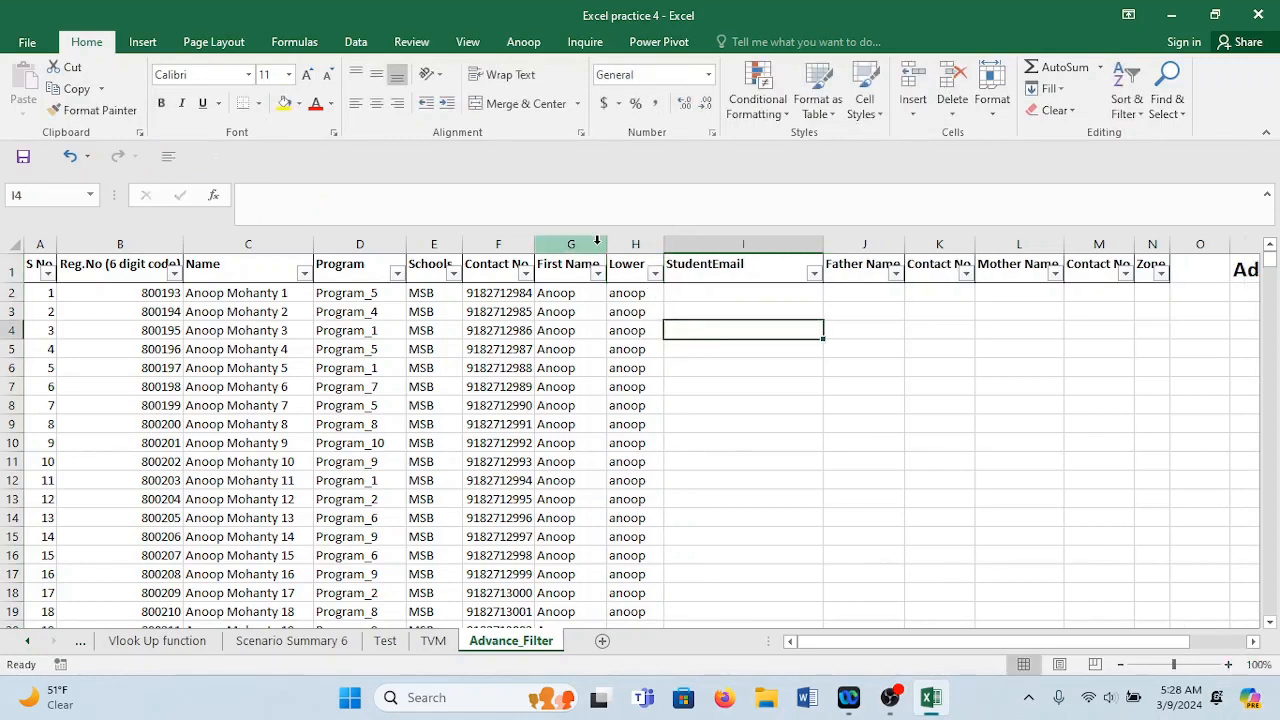
left_click(709, 292)
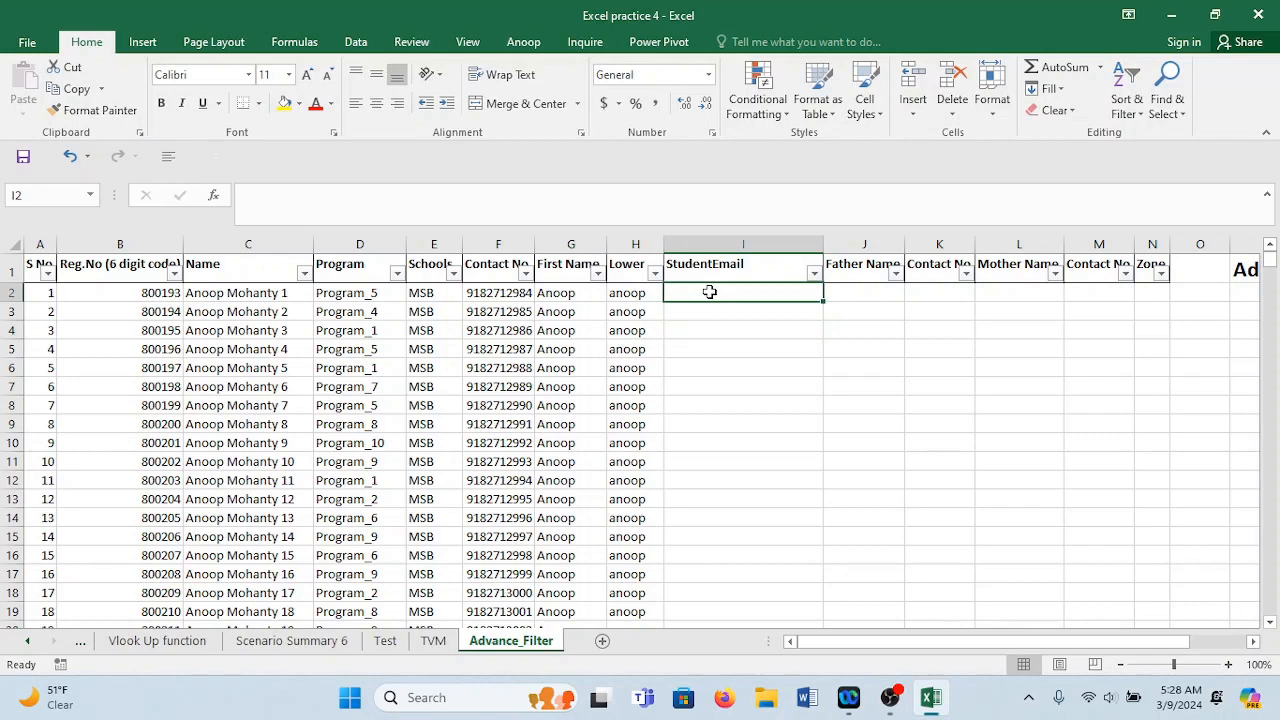
type("=con")
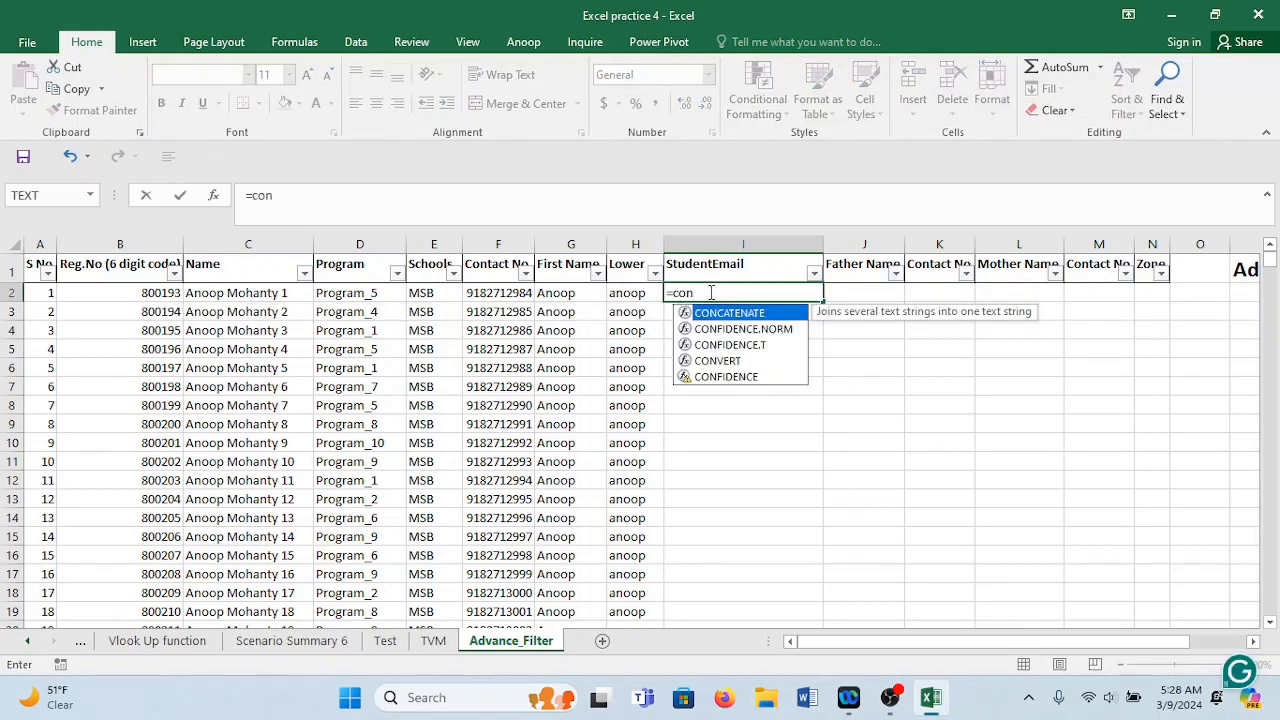
key("Tab")
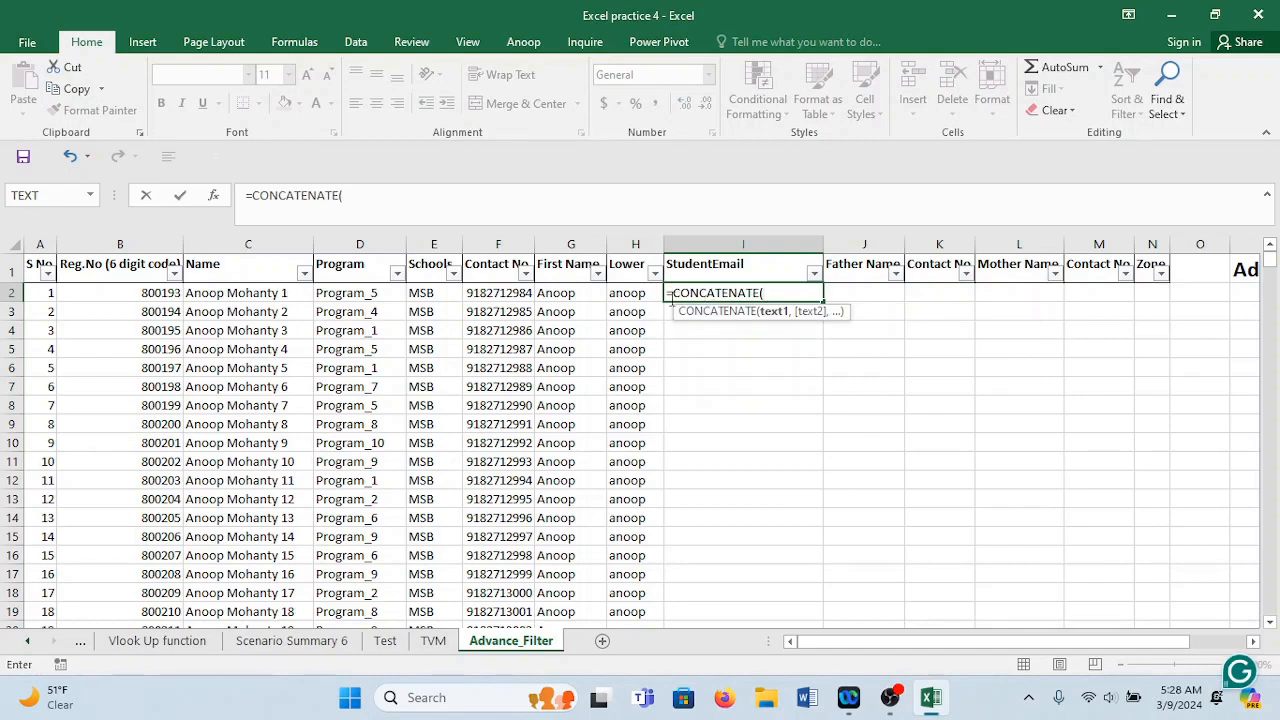
left_click(634, 292)
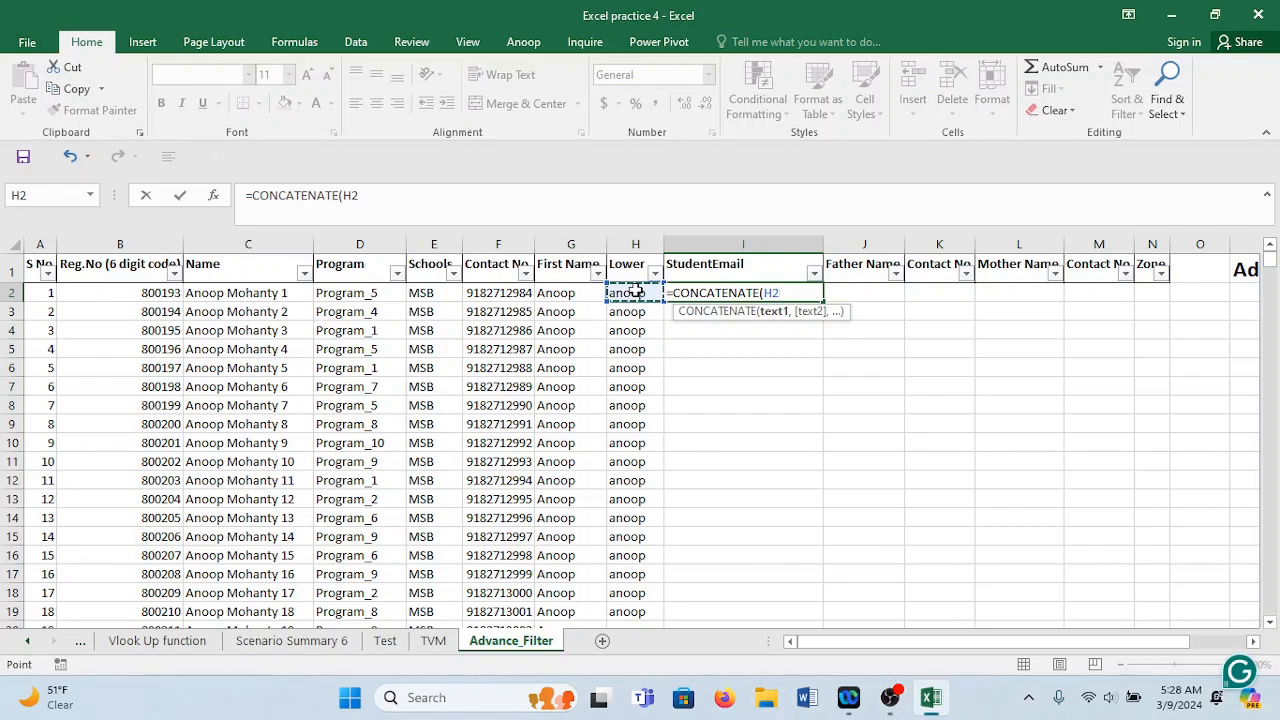
type(",\".")
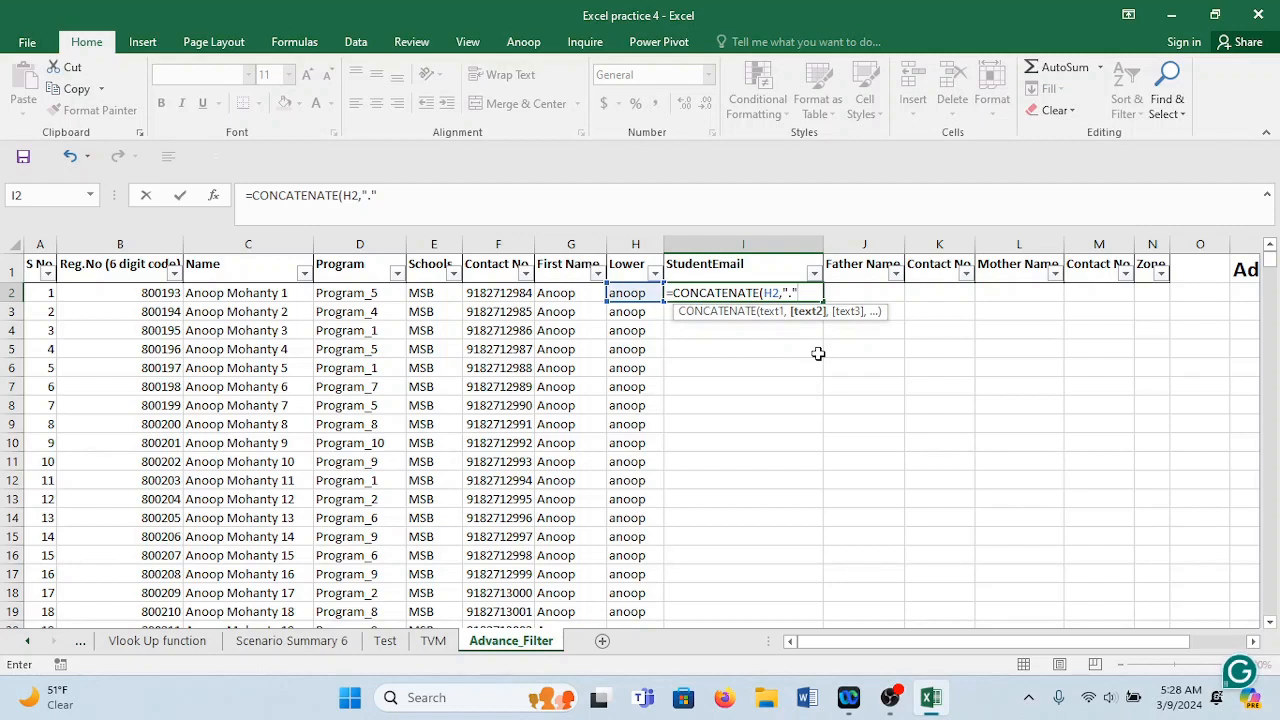
type(",")
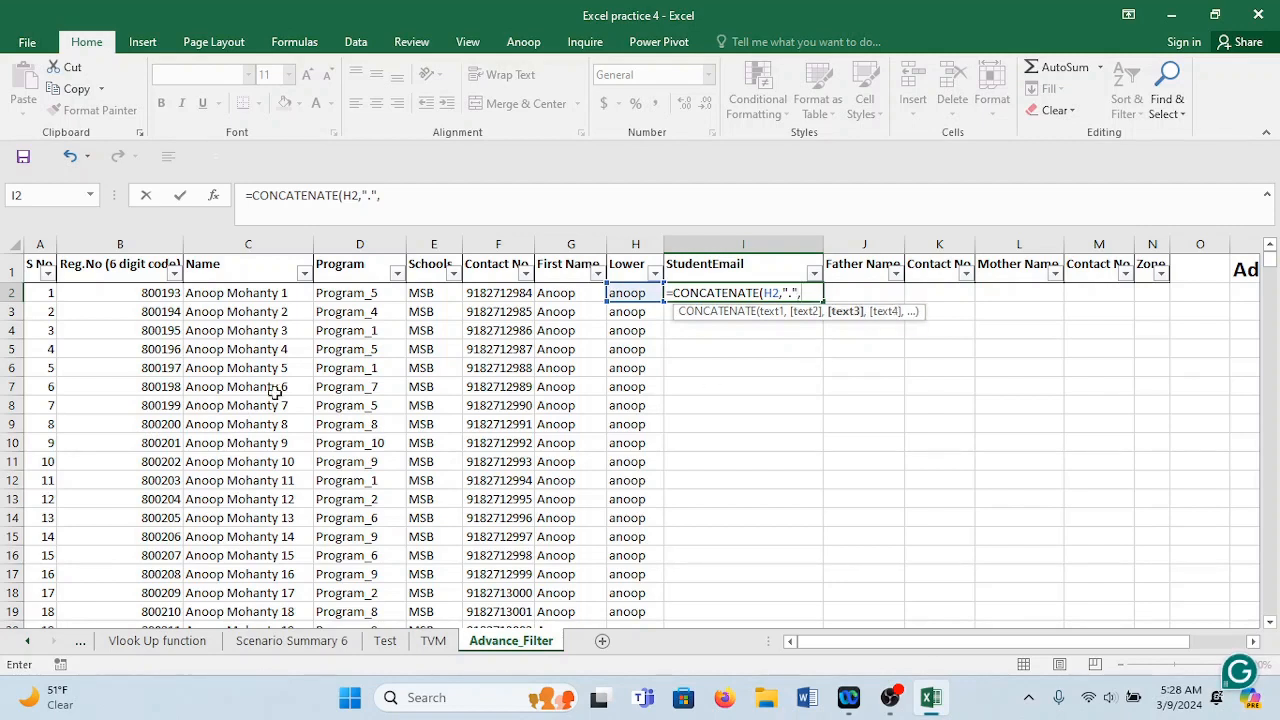
left_click(133, 292)
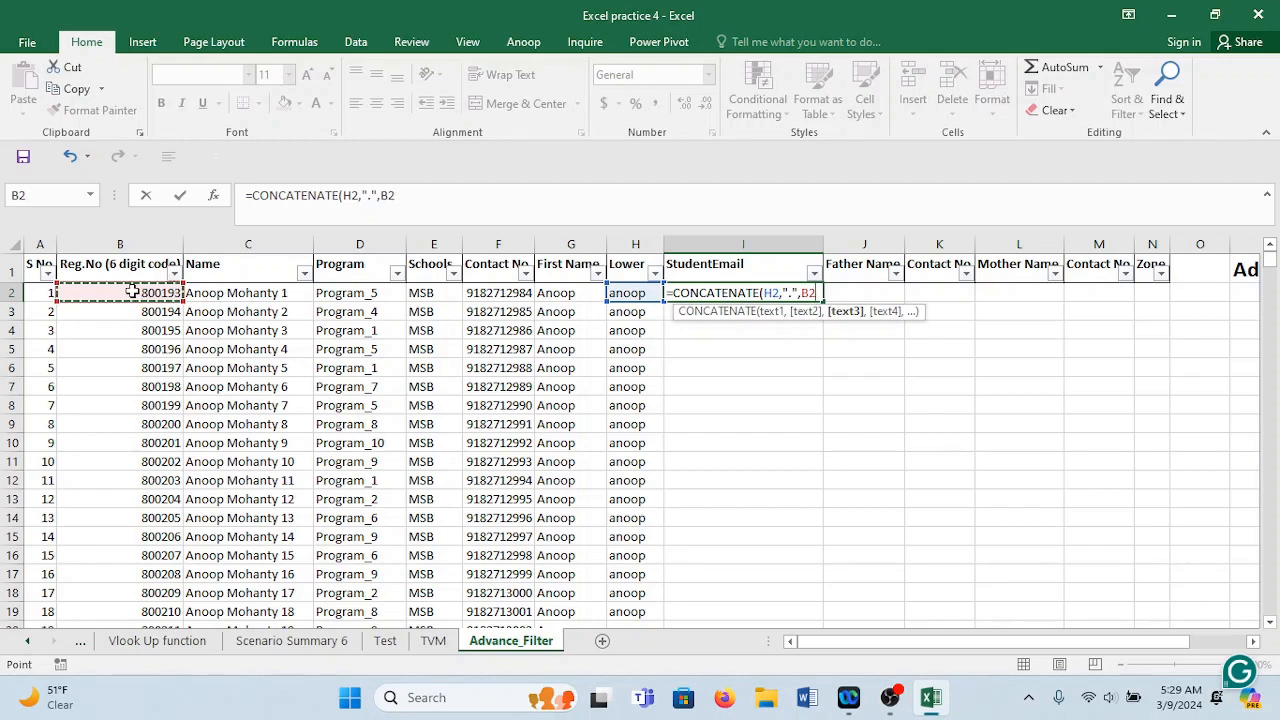
type(",")
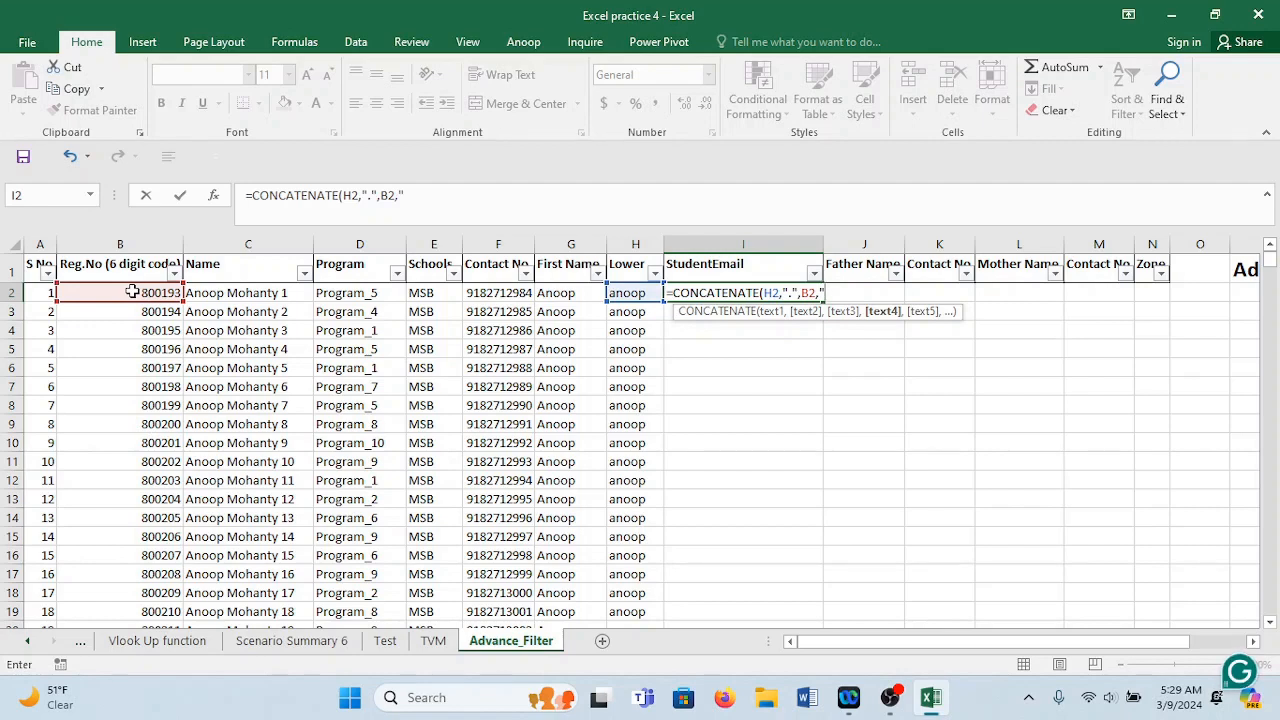
type("@gmail.com")
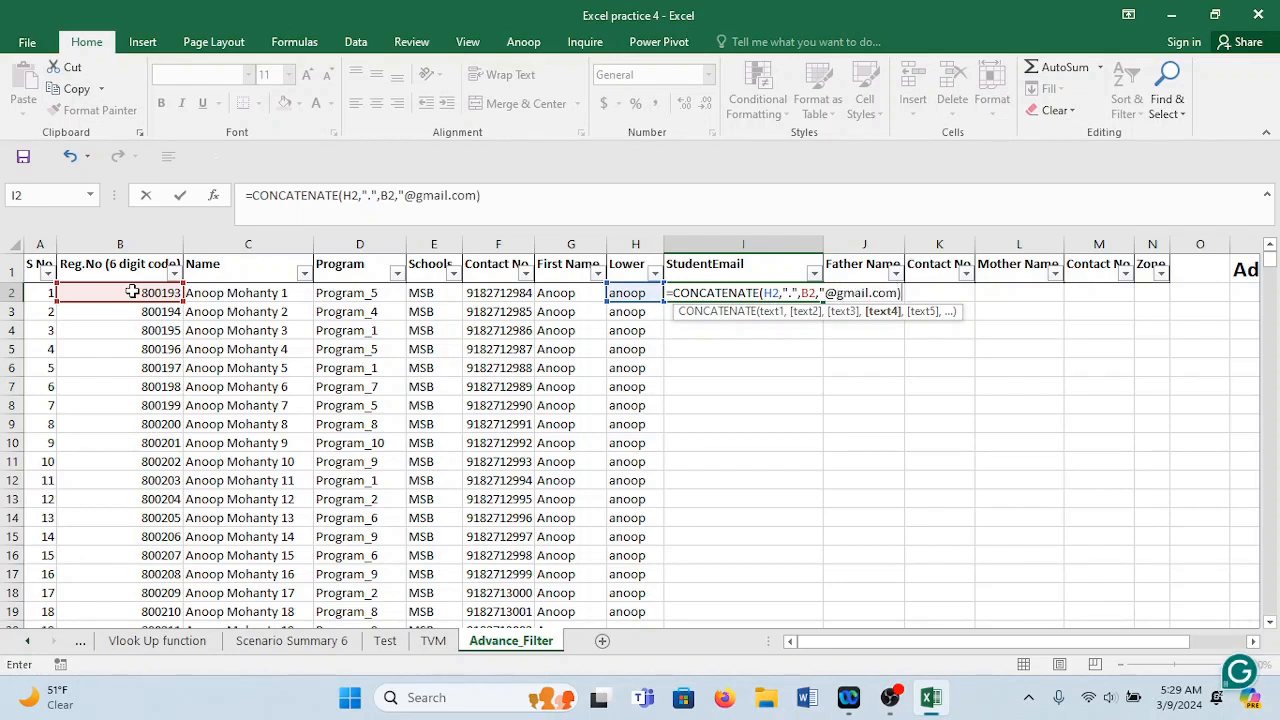
key("BackSpace")
key("Return")
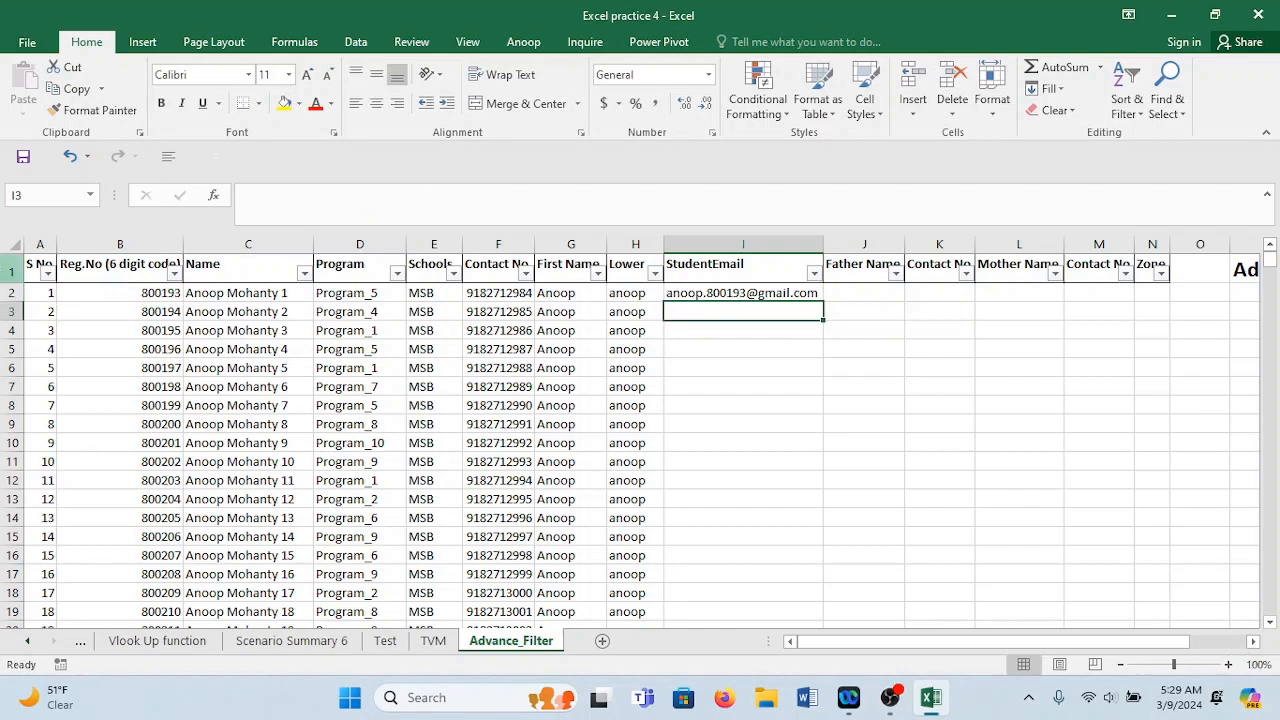
Copy the e-mail formula down all student rows.
left_click(749, 292)
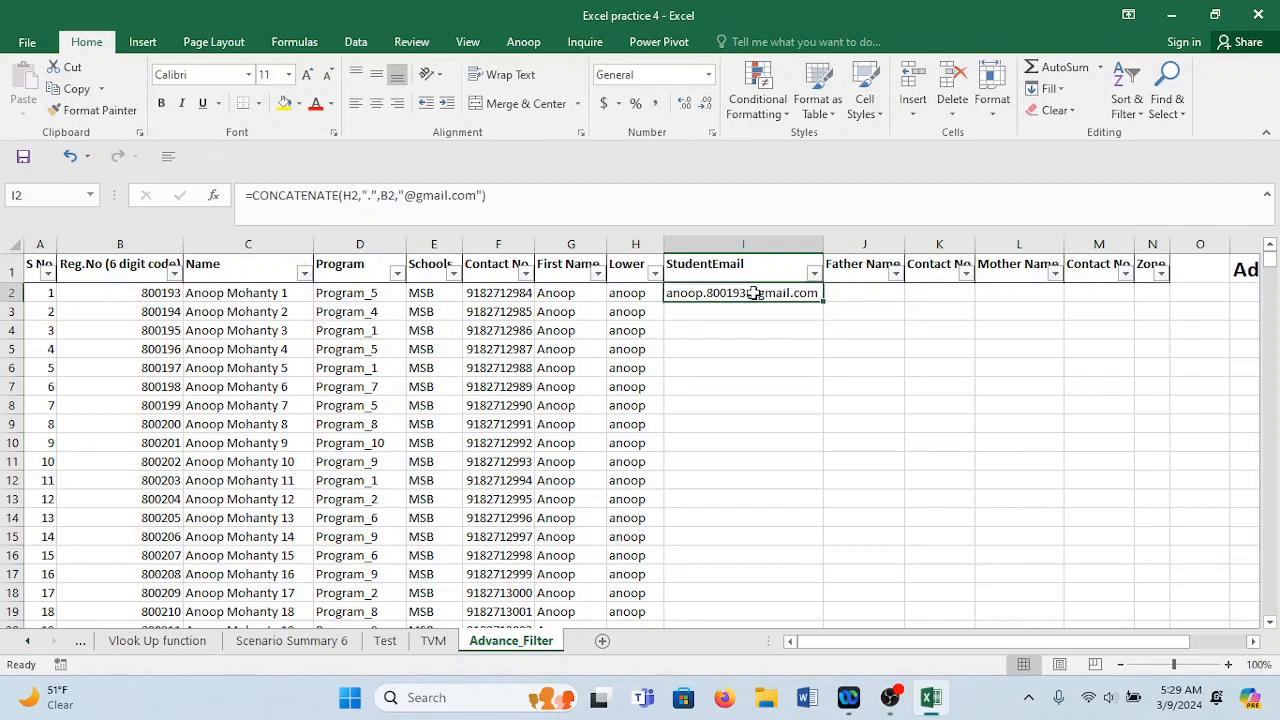
double_click(823, 301)
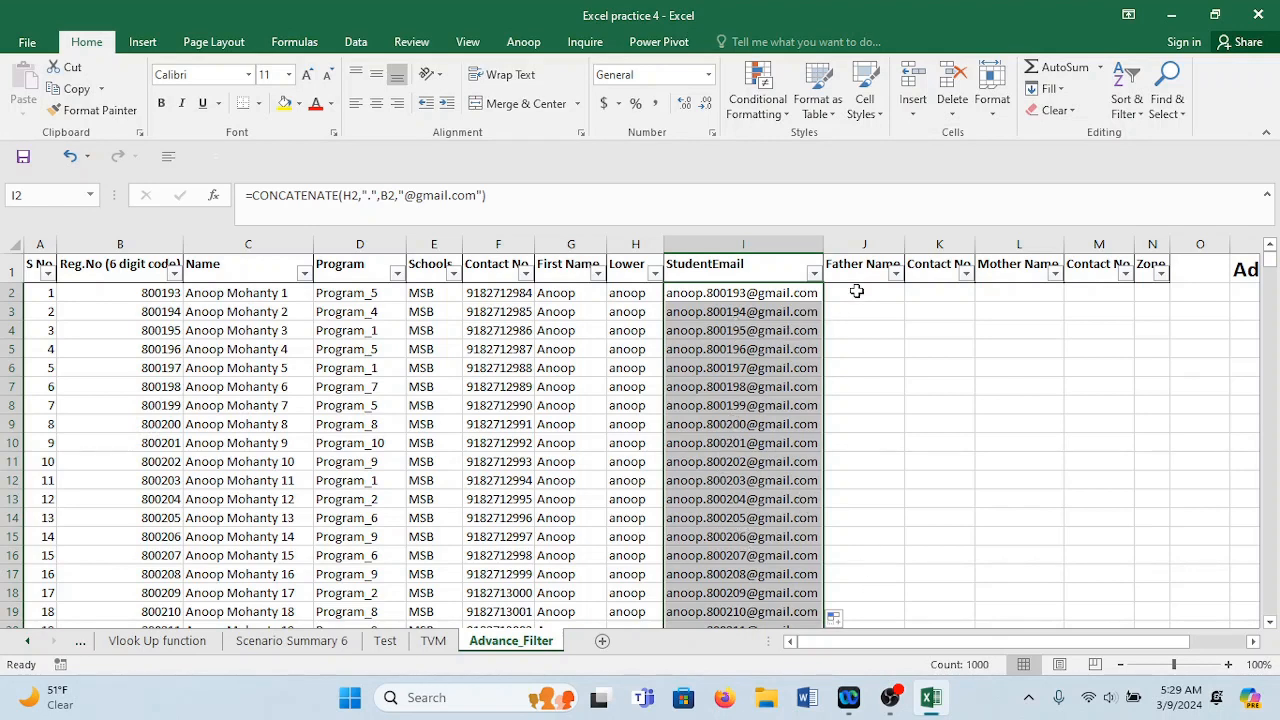
left_click(864, 294)
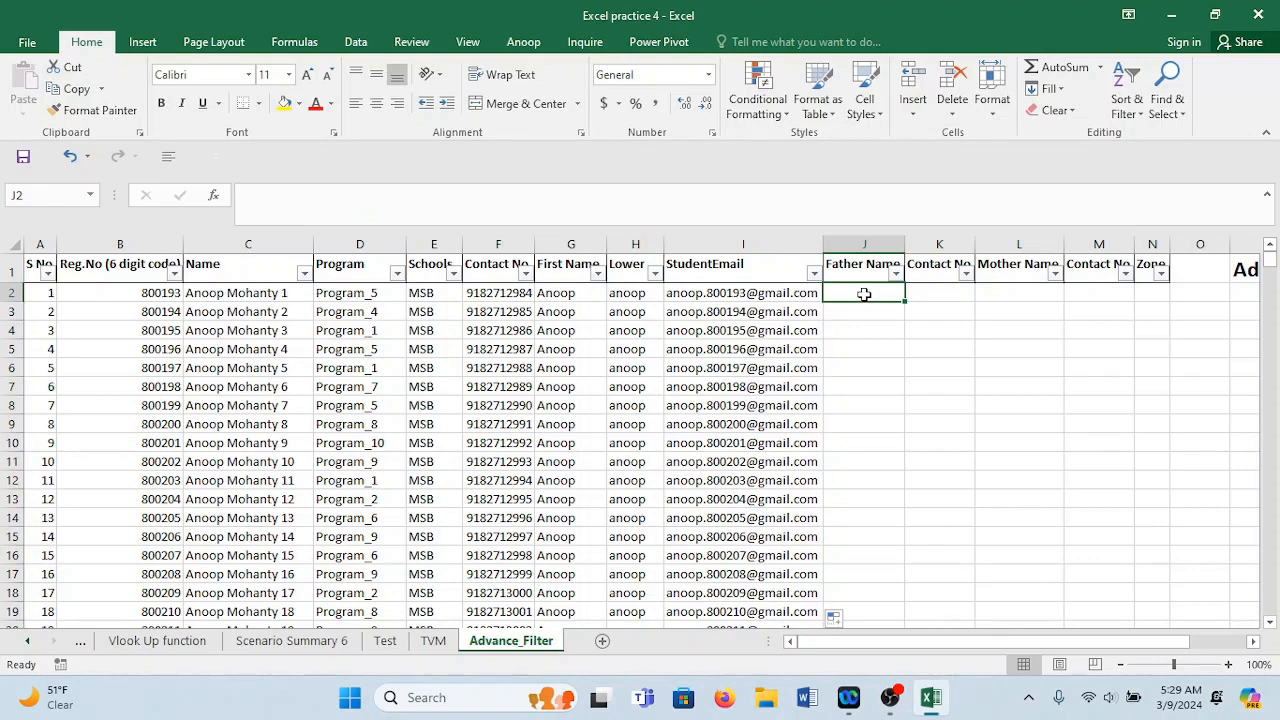
Widen Father Name, enter Father_1 and Father_2, and extend them down the column.
left_click_drag(905, 245, 923, 245)
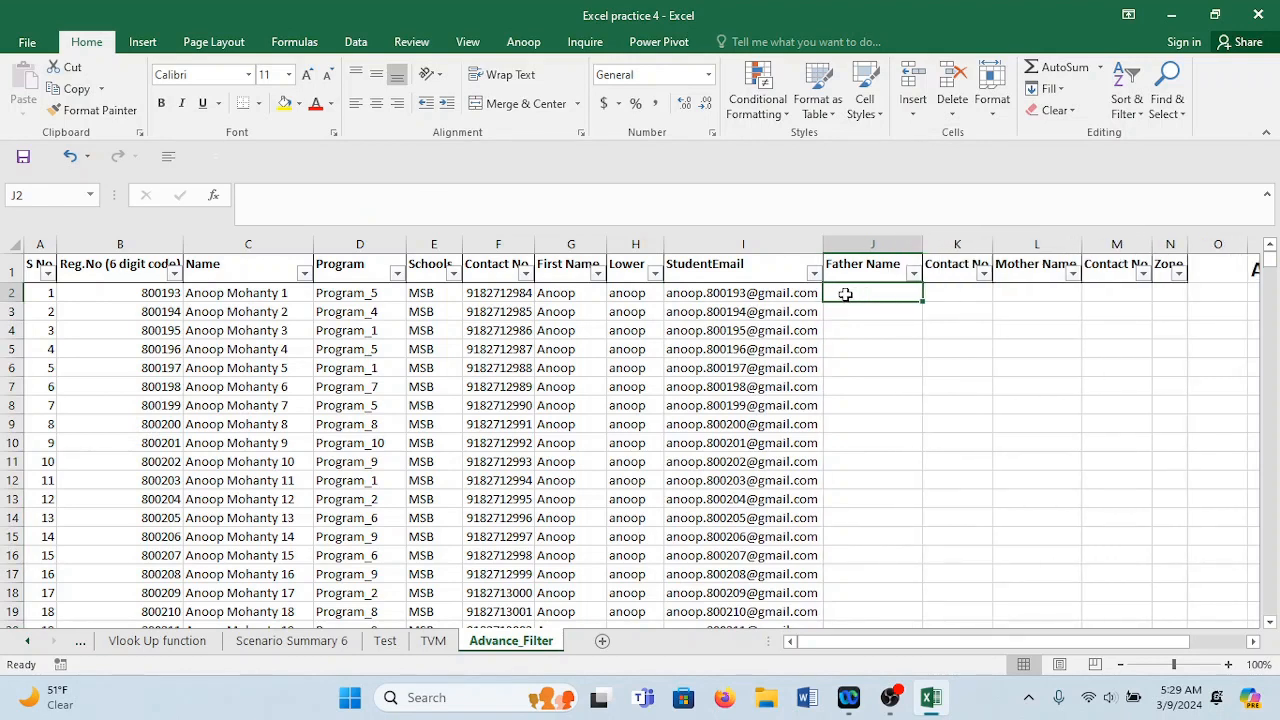
type("Father")
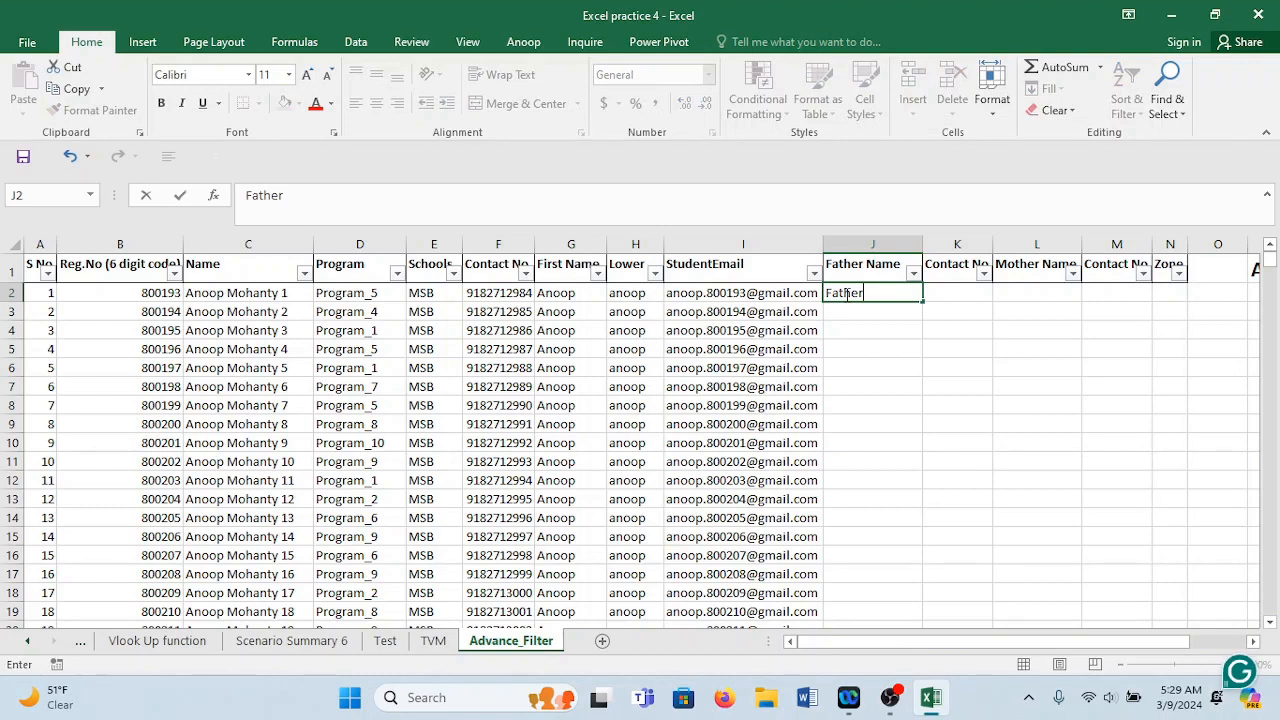
type("_1")
key("Return")
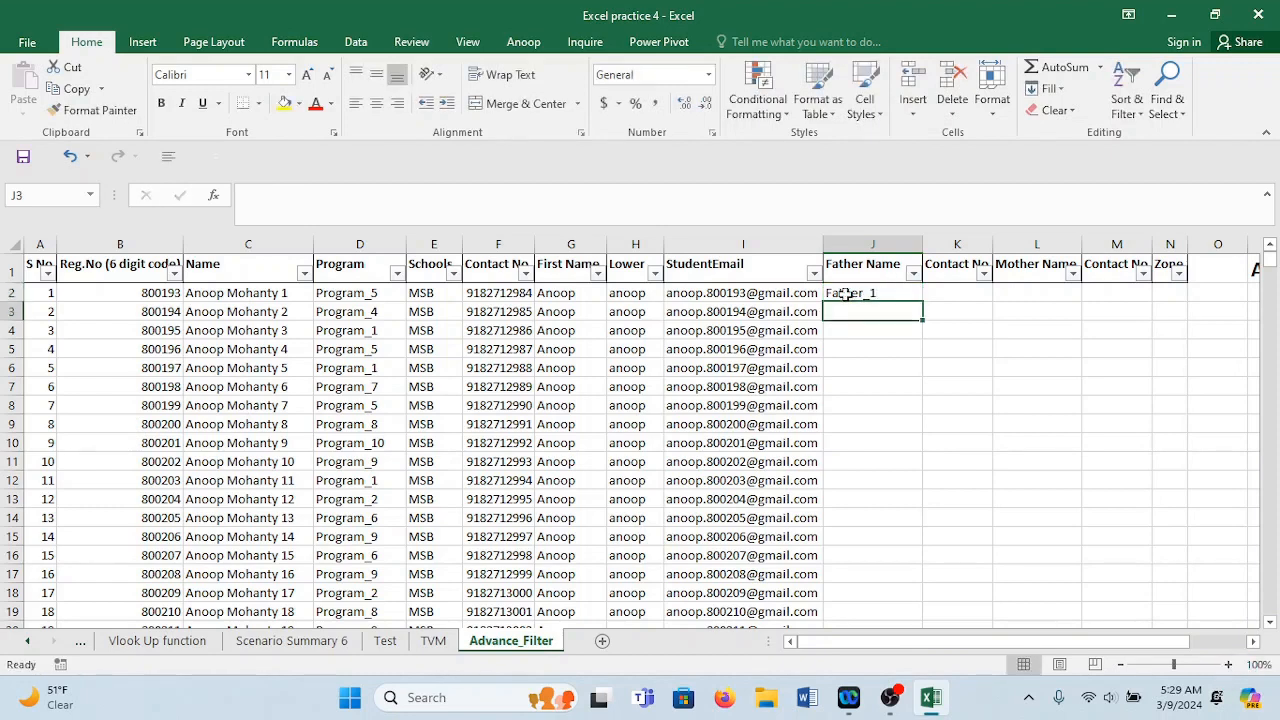
type("Father _")
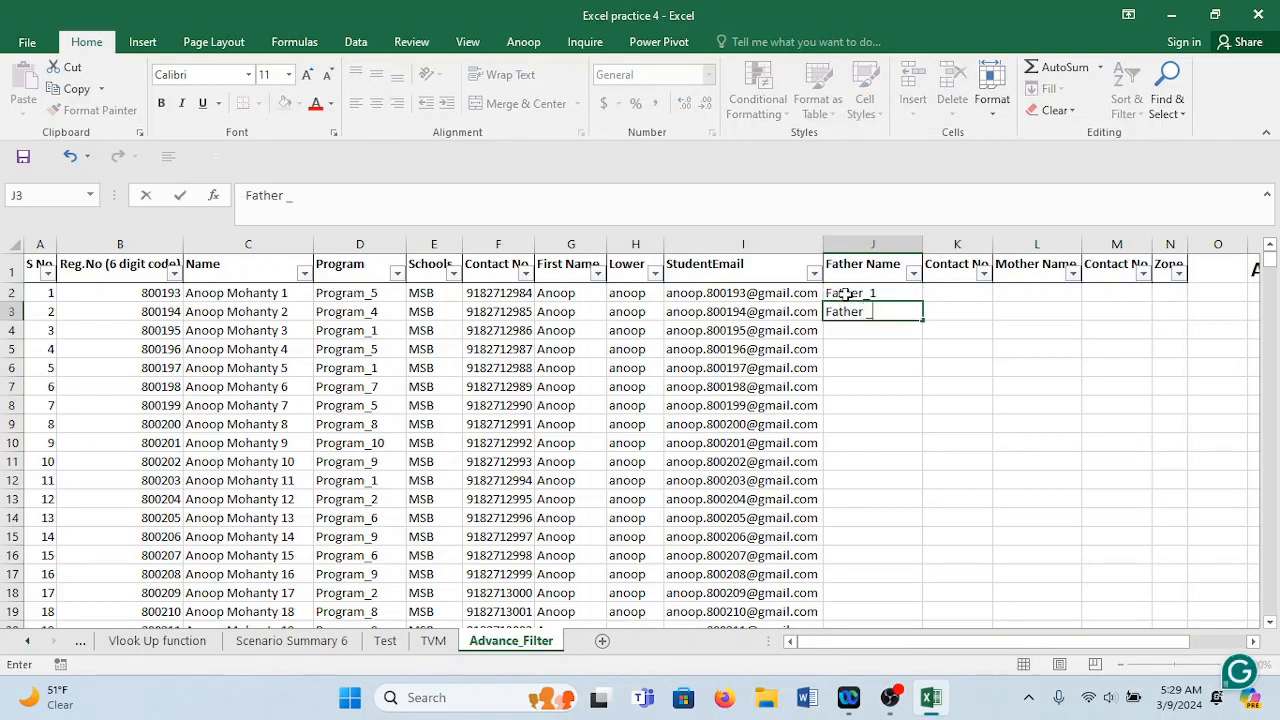
type("2")
key("Return")
left_click_drag(845, 293, 850, 312)
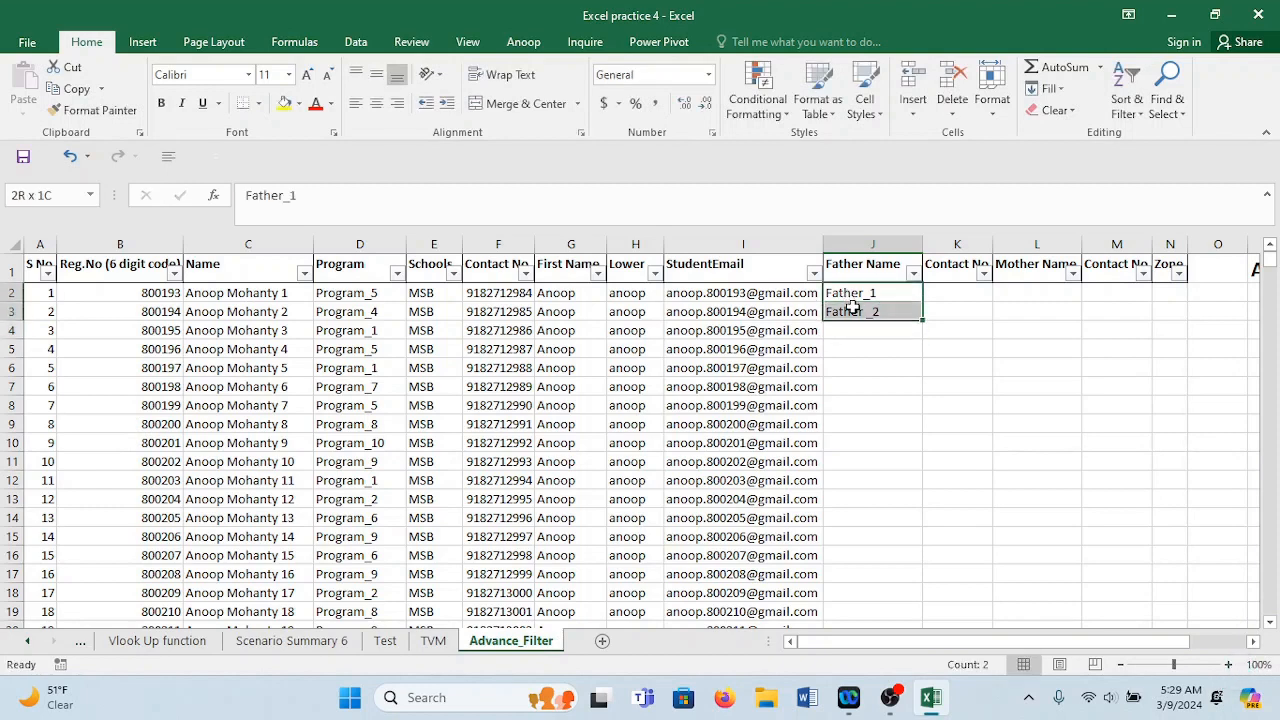
double_click(922, 319)
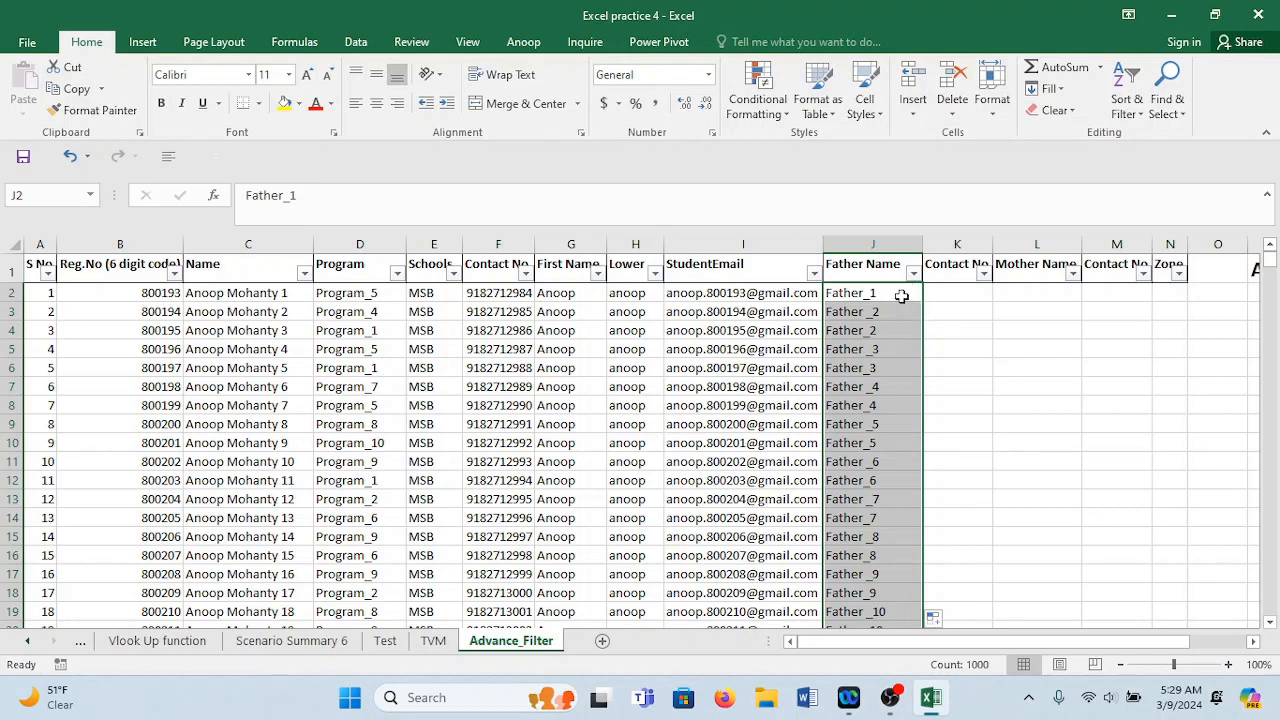
left_click(901, 295)
mouse_move(901, 295)
left_mouse_down()
mouse_move(926, 460)
mouse_move(903, 296)
left_mouse_up()
Clear Father Name from row 4 down, Flash Fill it from the examples, and narrow it slightly.
left_click(913, 336)
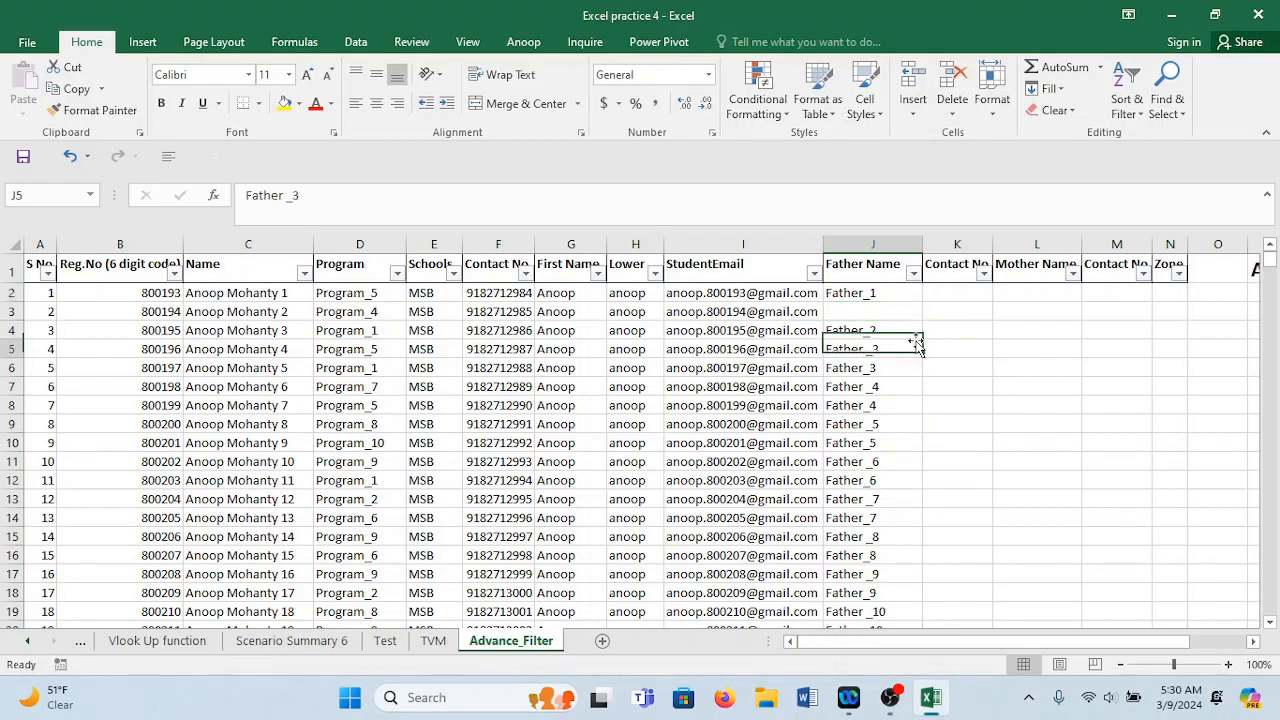
key("ctrl+shift+Down")
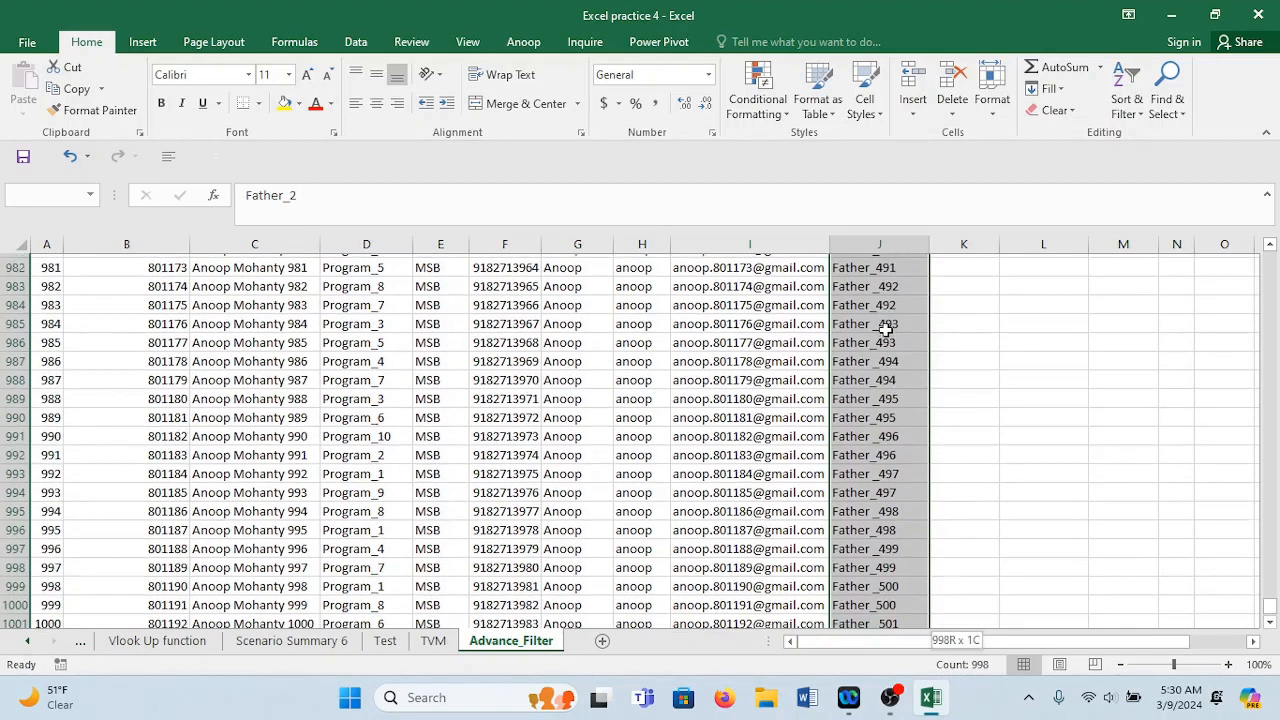
key("Delete")
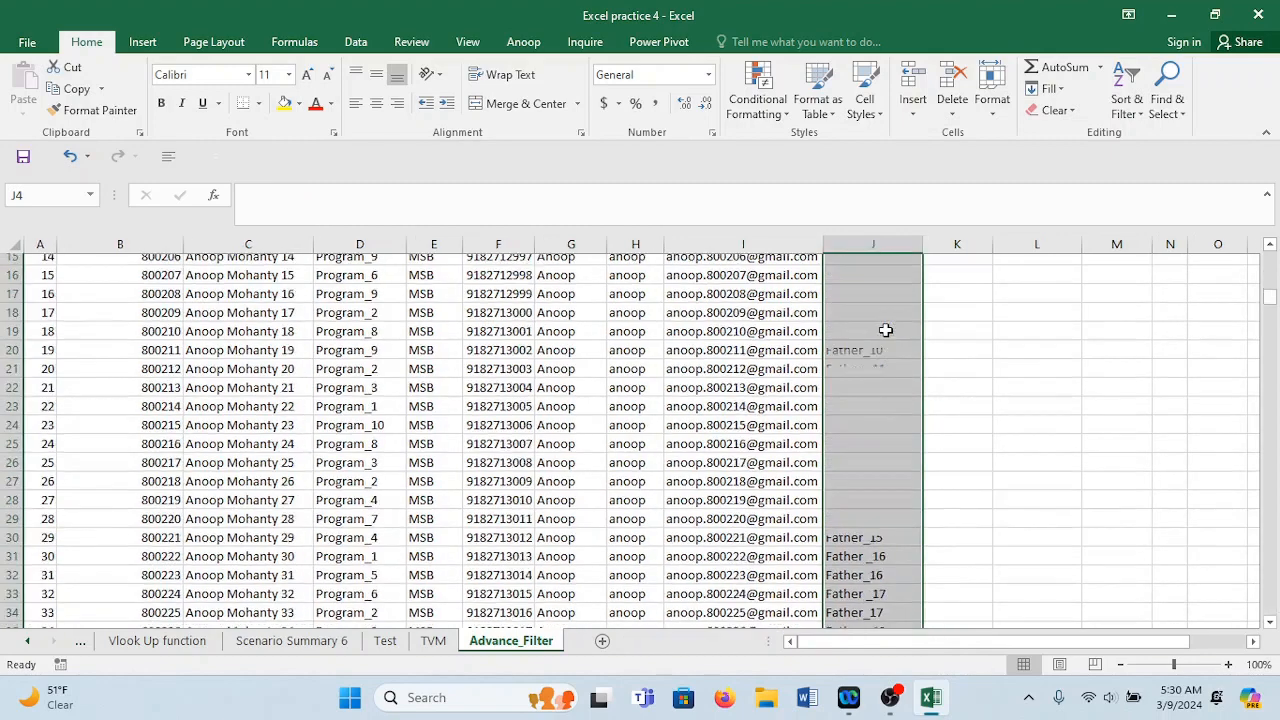
left_click(846, 308)
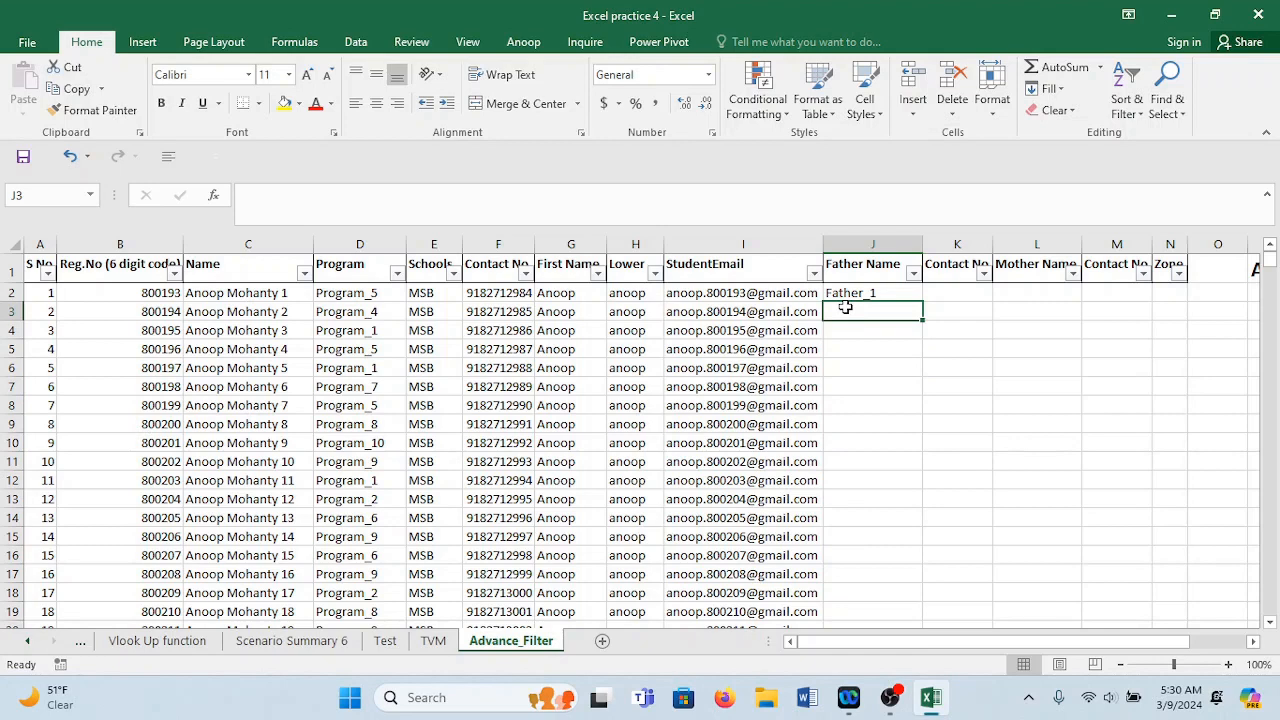
key("ctrl+e")
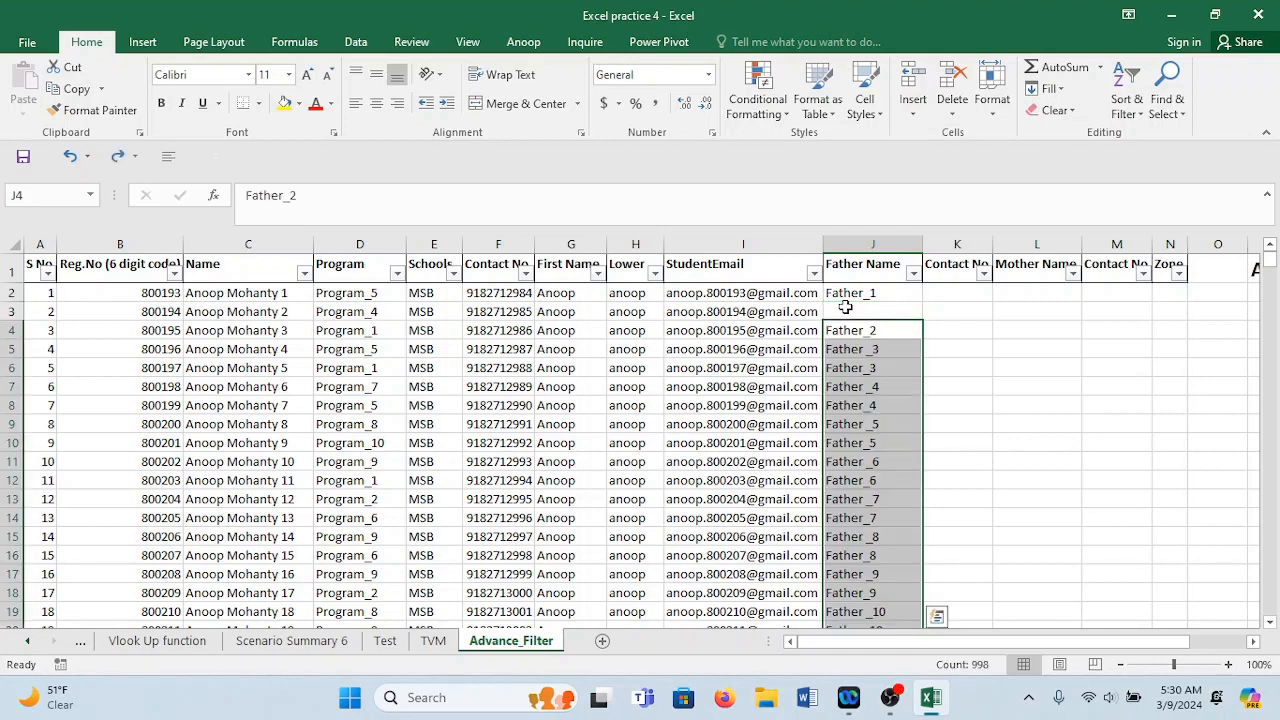
left_click(860, 331)
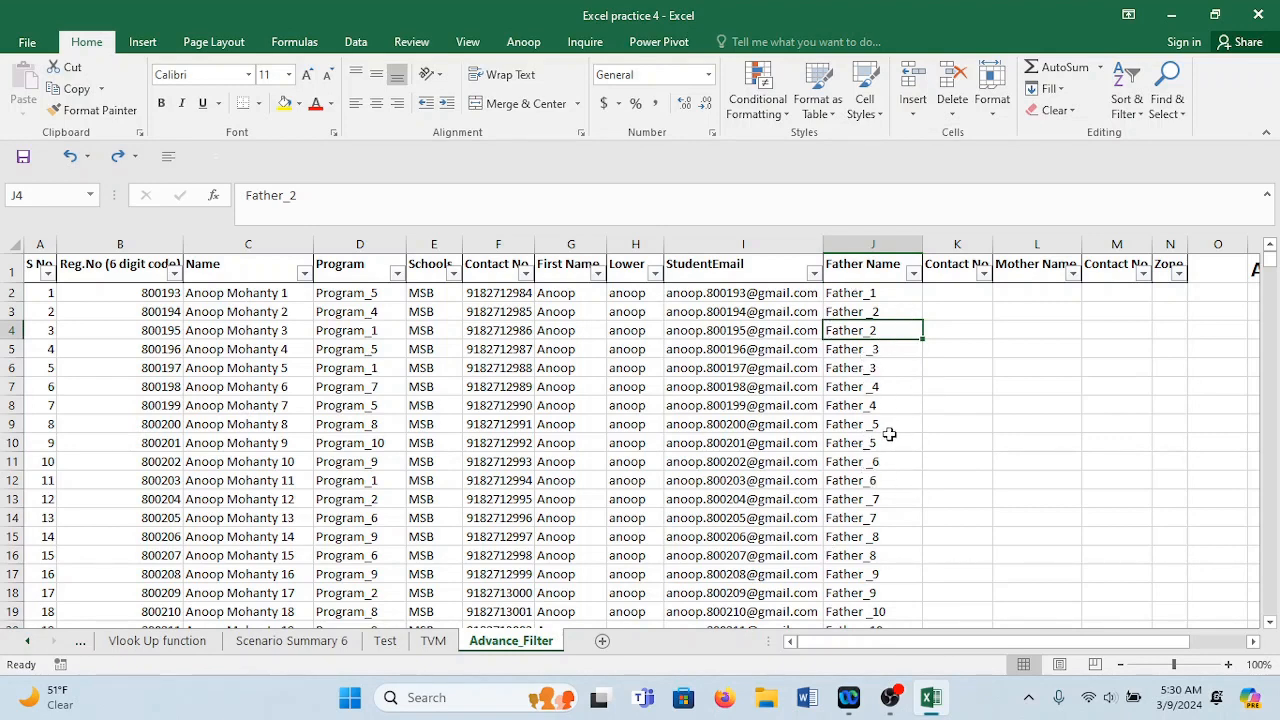
left_click_drag(923, 243, 920, 243)
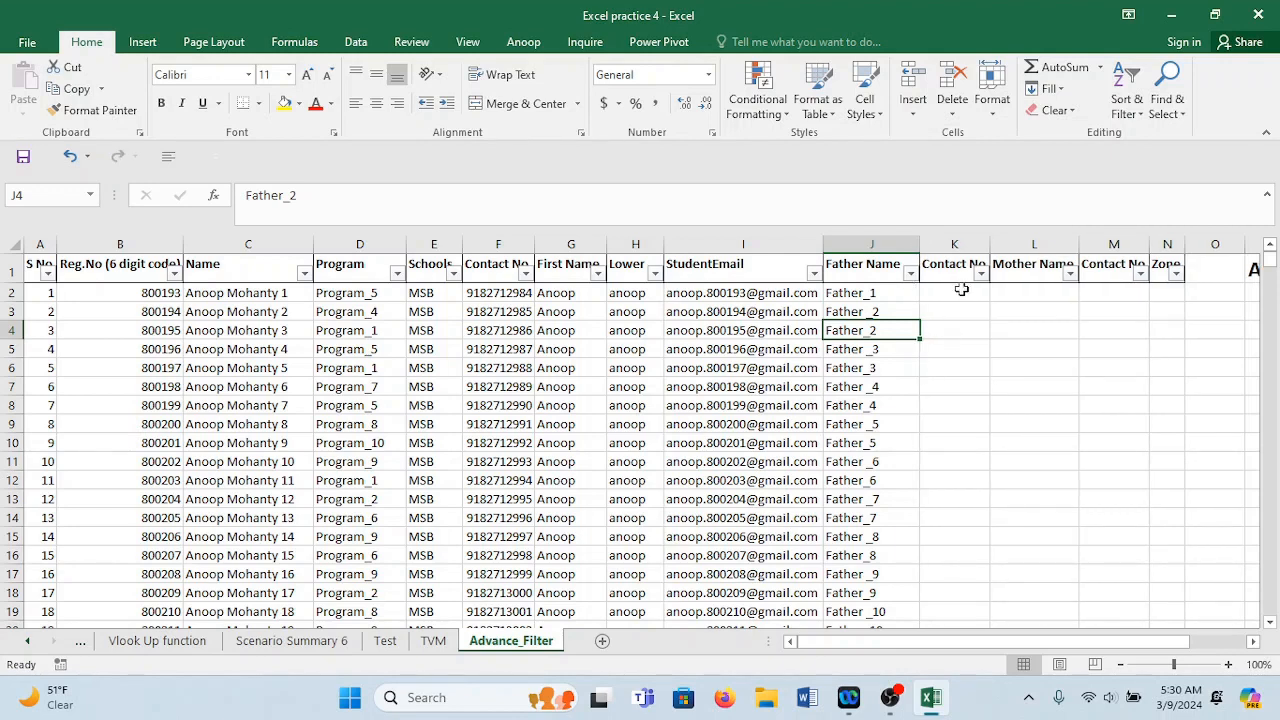
left_click(985, 246)
Delete the two Contact No columns and the Mother Name column, then widen Zone.
left_click(955, 244)
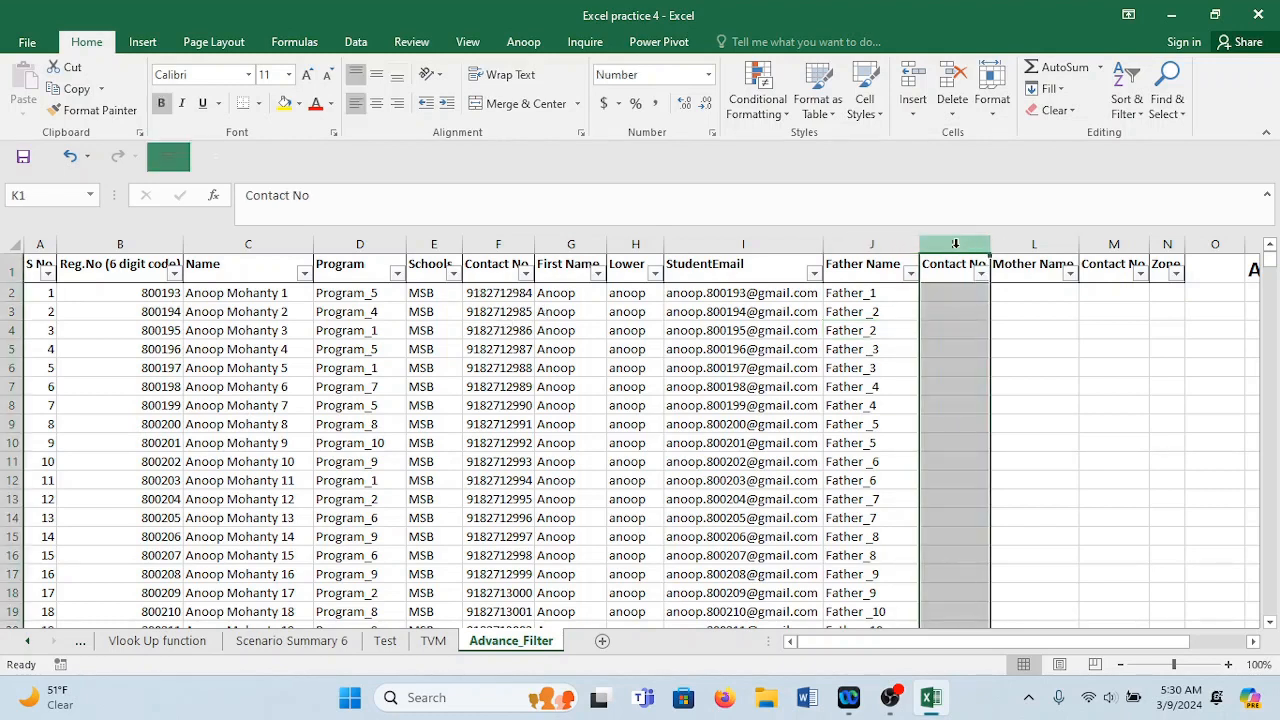
right_click(955, 244)
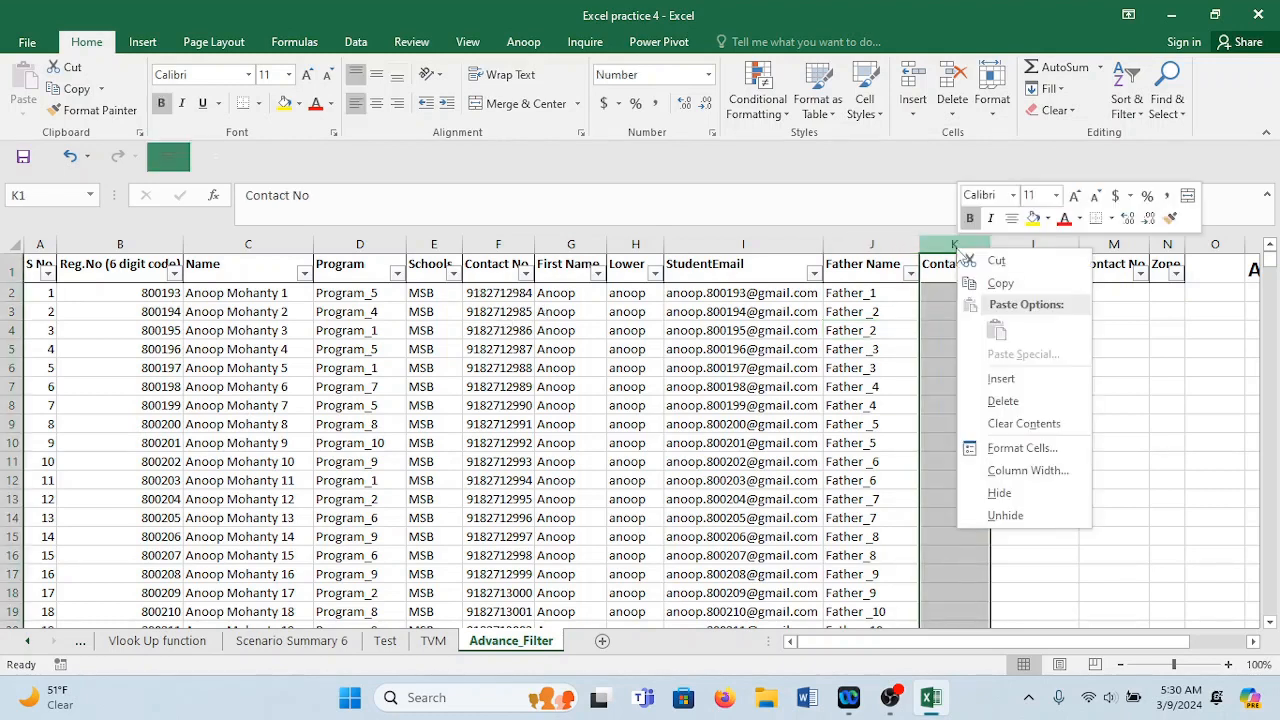
left_click(1015, 403)
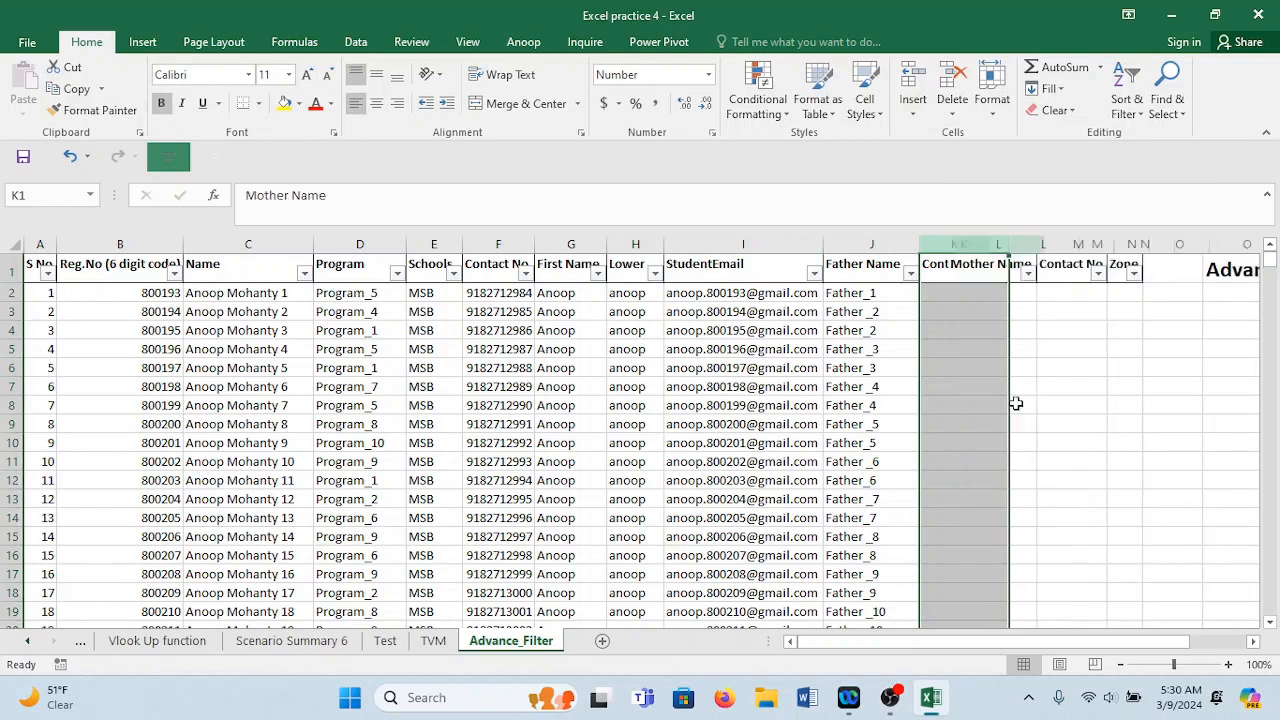
left_click(1051, 244)
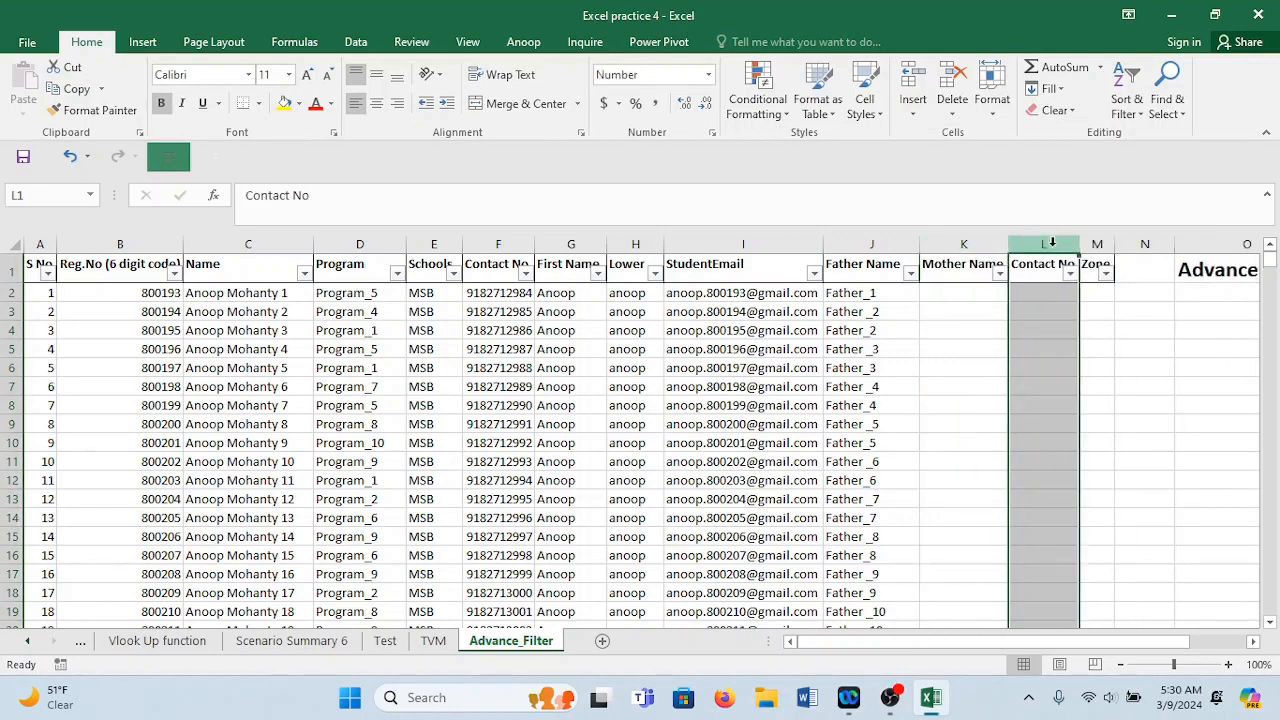
right_click(992, 247)
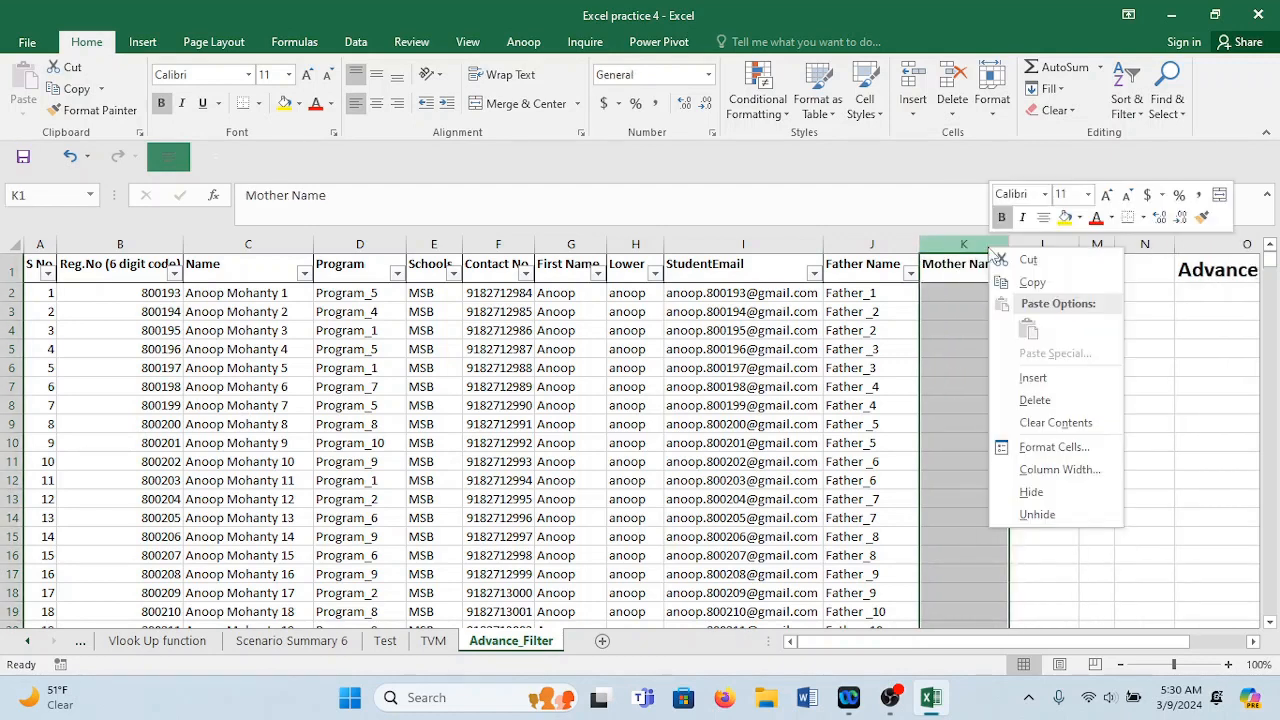
left_click(1035, 400)
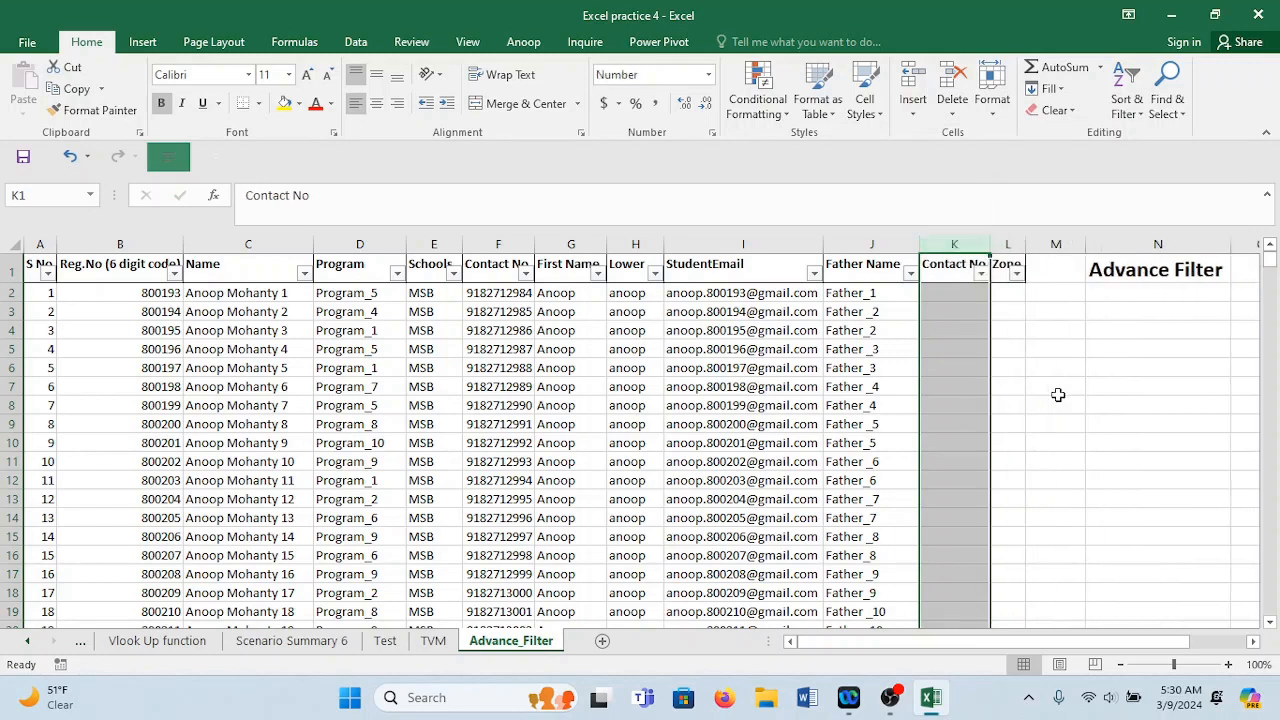
right_click(956, 244)
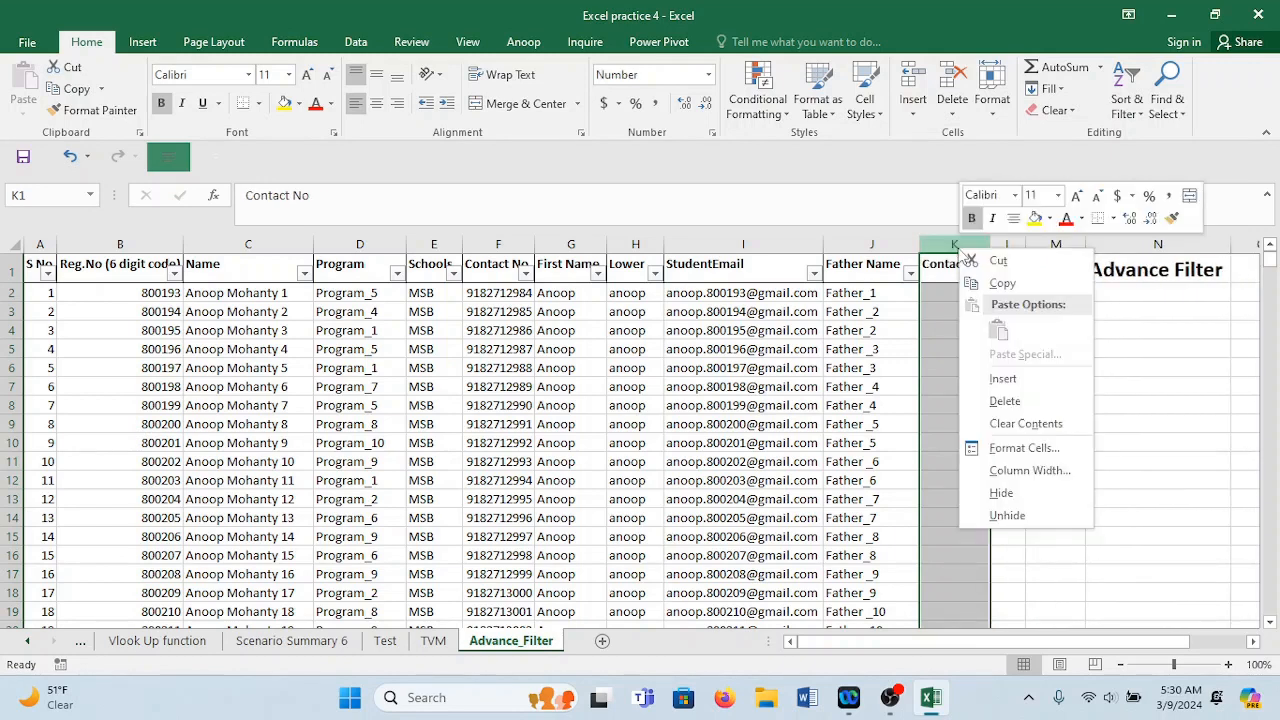
left_click(1003, 401)
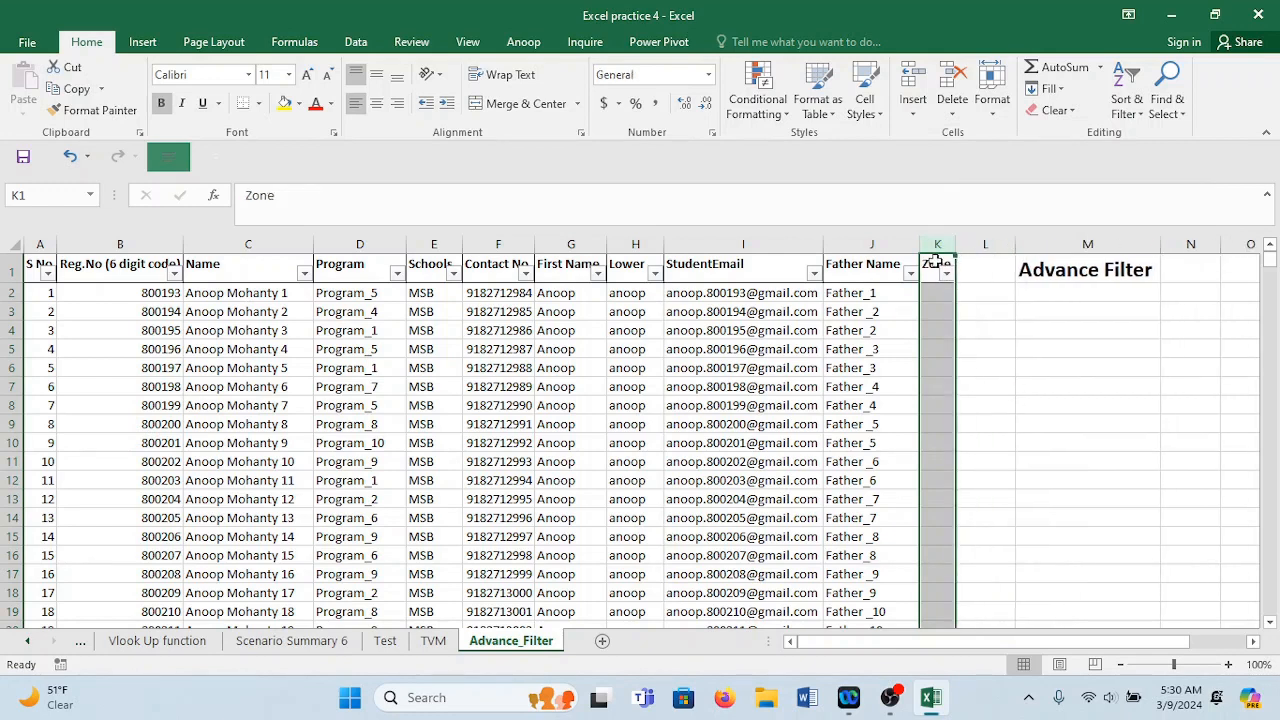
left_click_drag(958, 246, 993, 248)
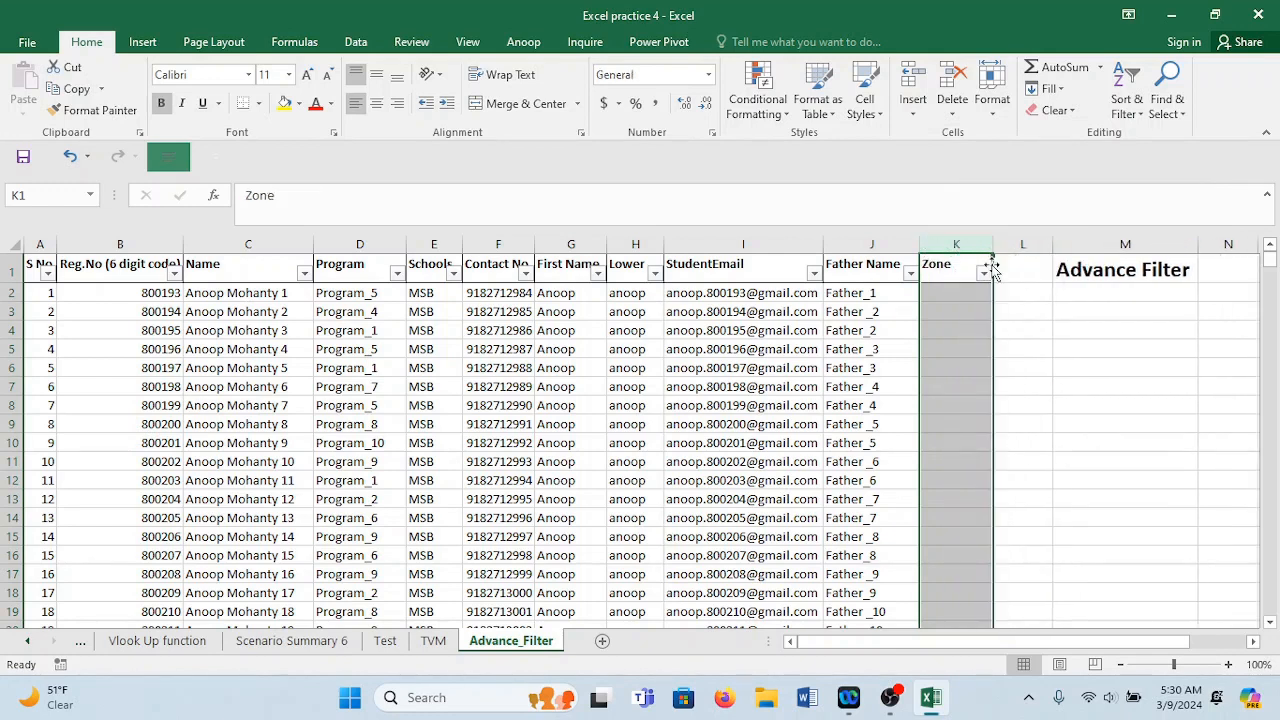
left_click(947, 295)
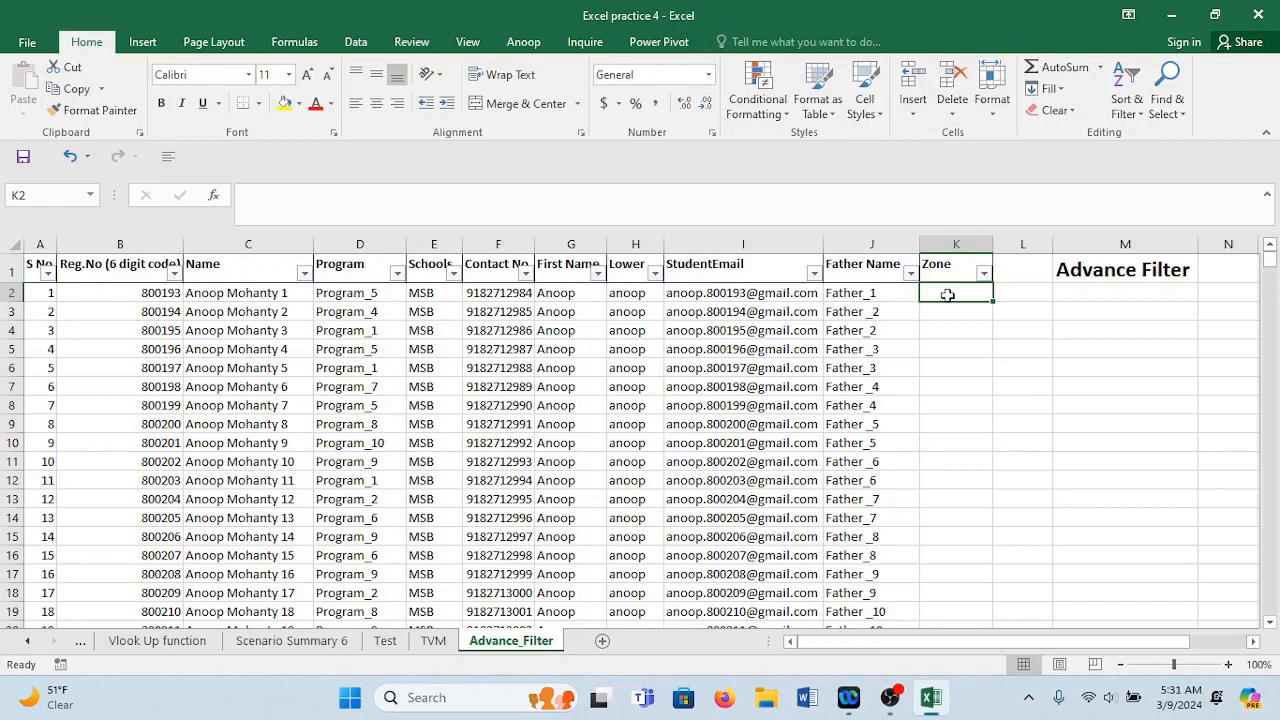
Enter ="District_"&RANDBETWEEN(1,100) in K2, accepting Excel's suggested correction.
type("=")
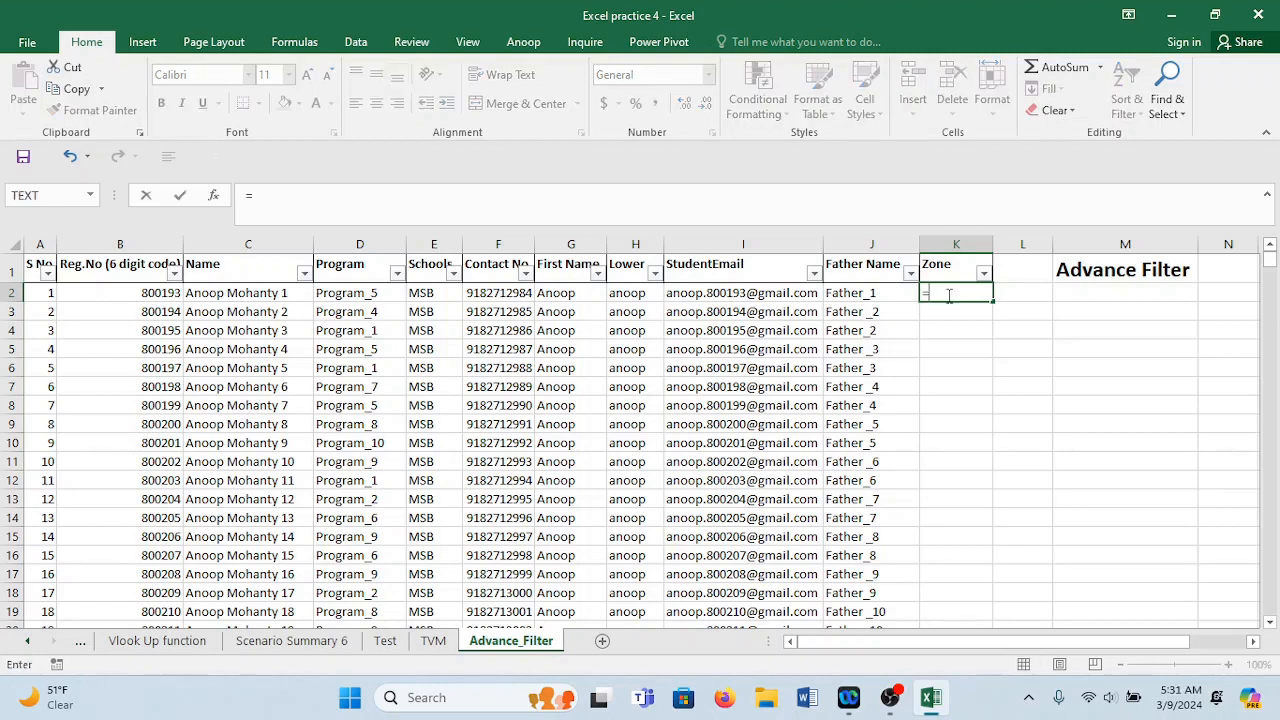
type("\"District_")
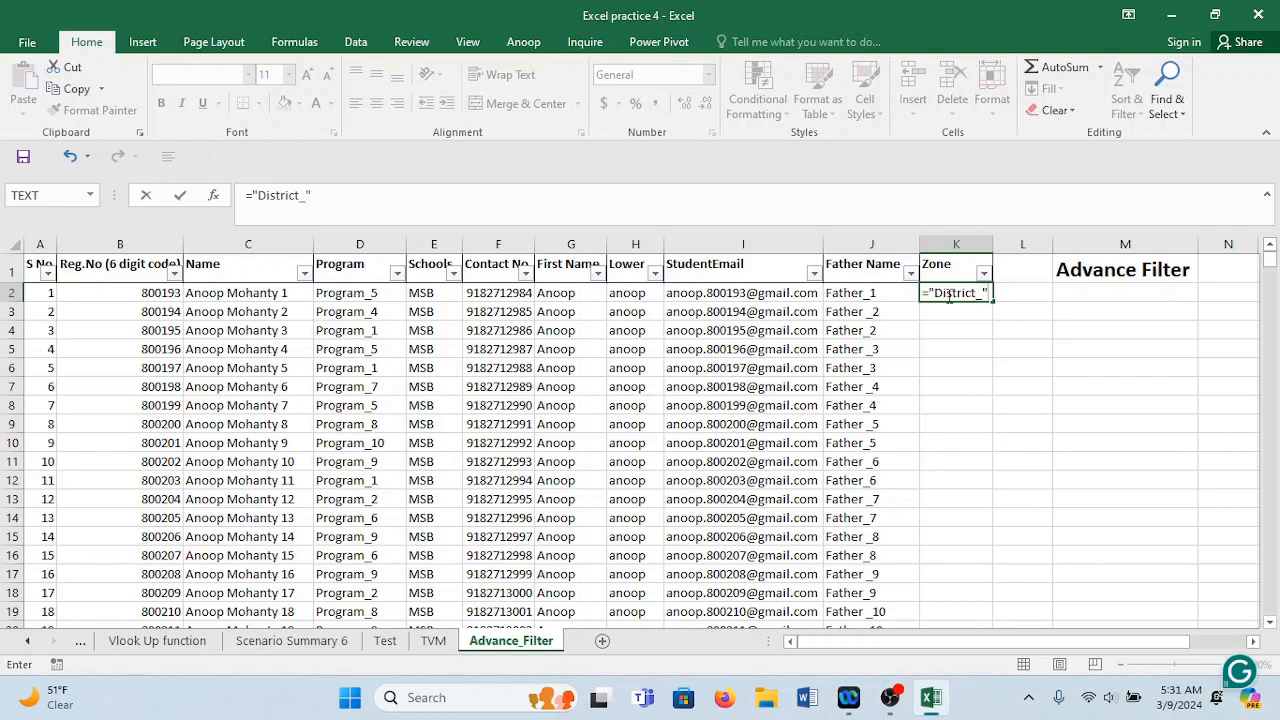
type("randbetw")
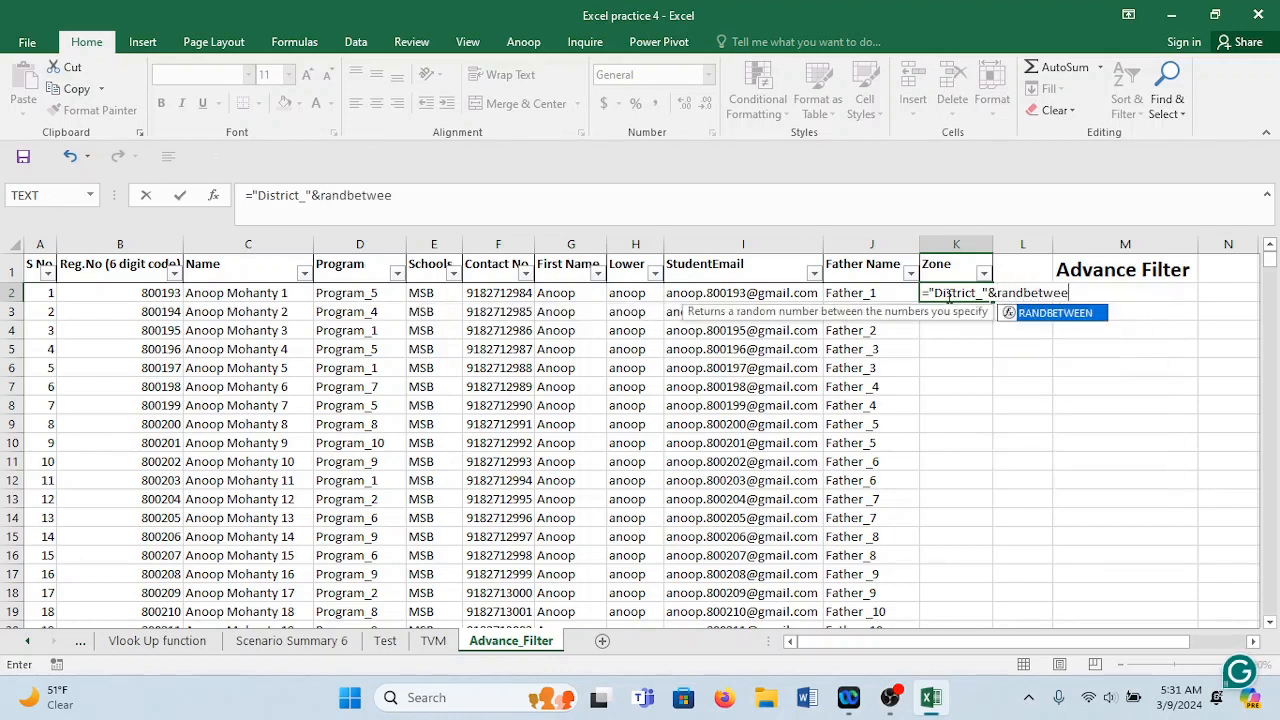
type("ee")
key("Tab")
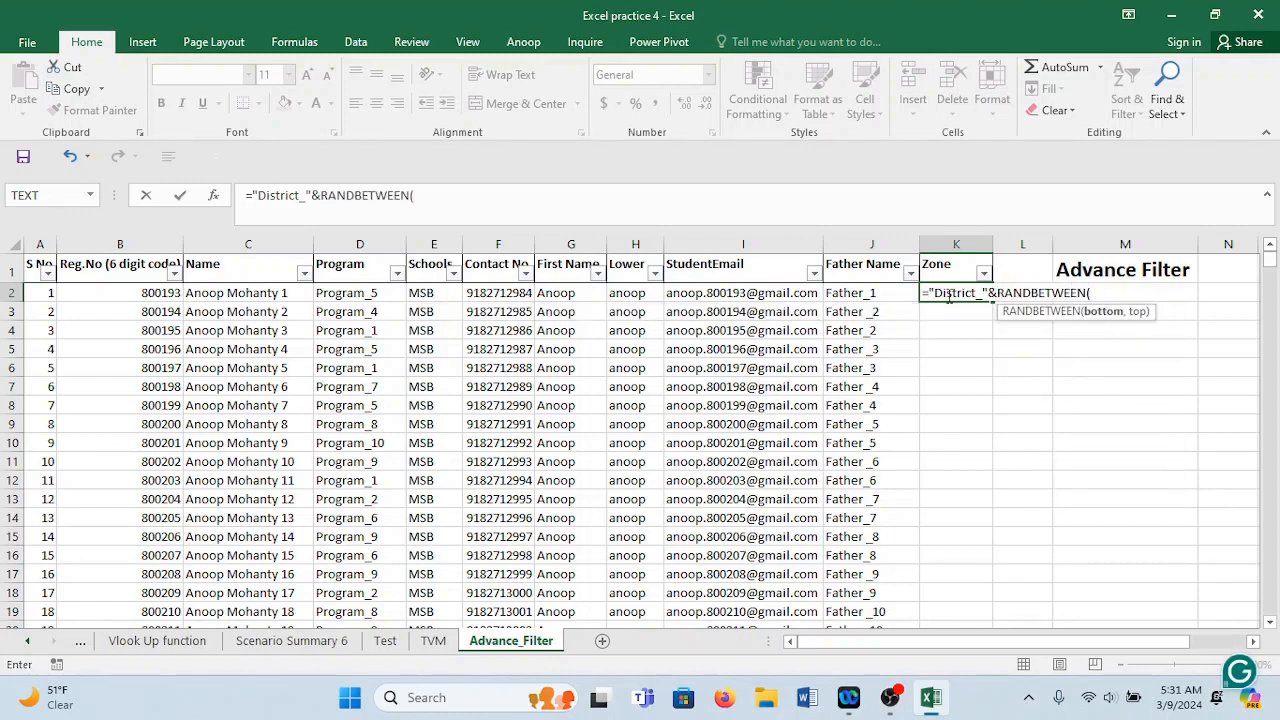
type("1,1")
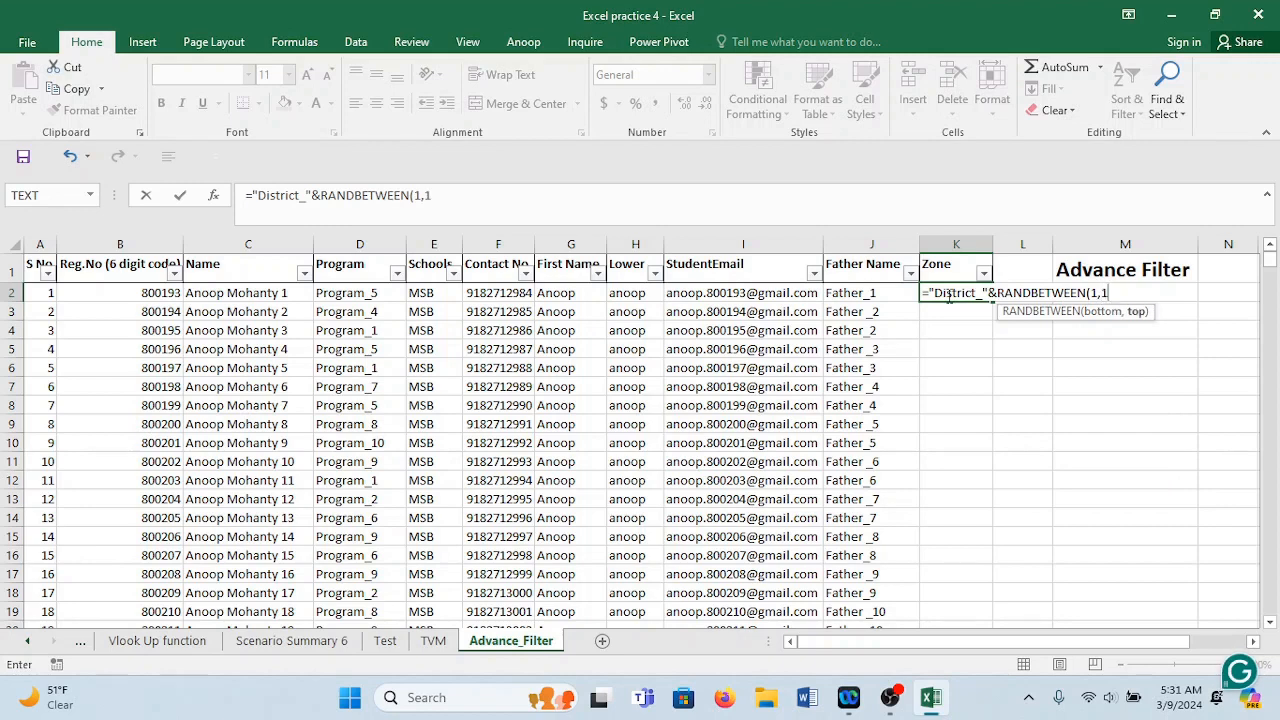
type("00")
key("Return")
left_click(607, 417)
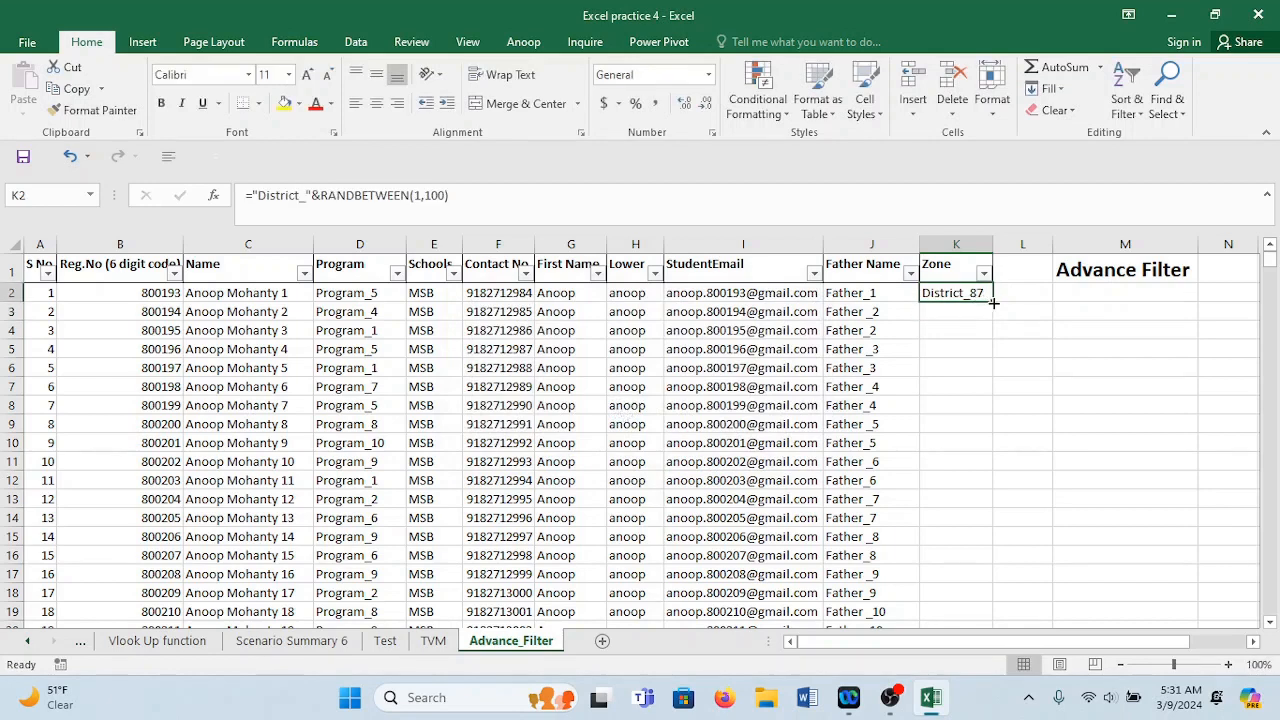
Fill the District_ formula down all Zone rows and paste the column back as fixed values.
double_click(993, 302)
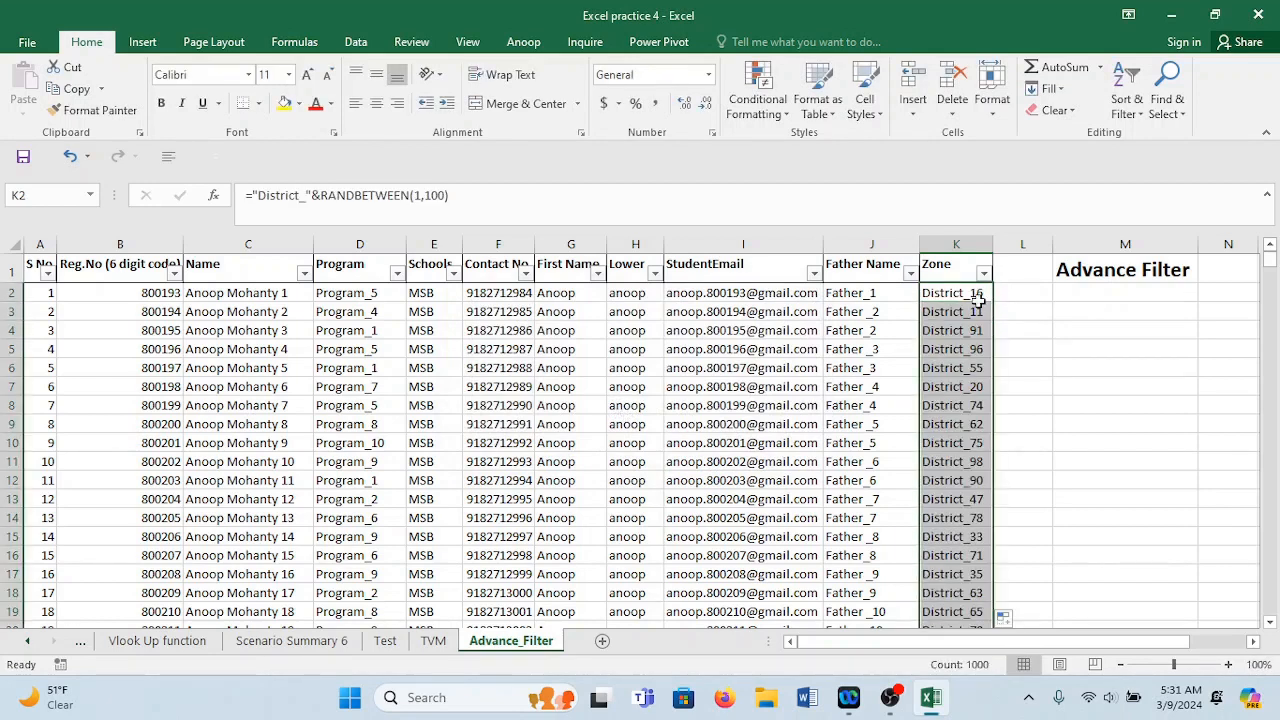
left_click(966, 296)
key("ctrl+shift+Down")
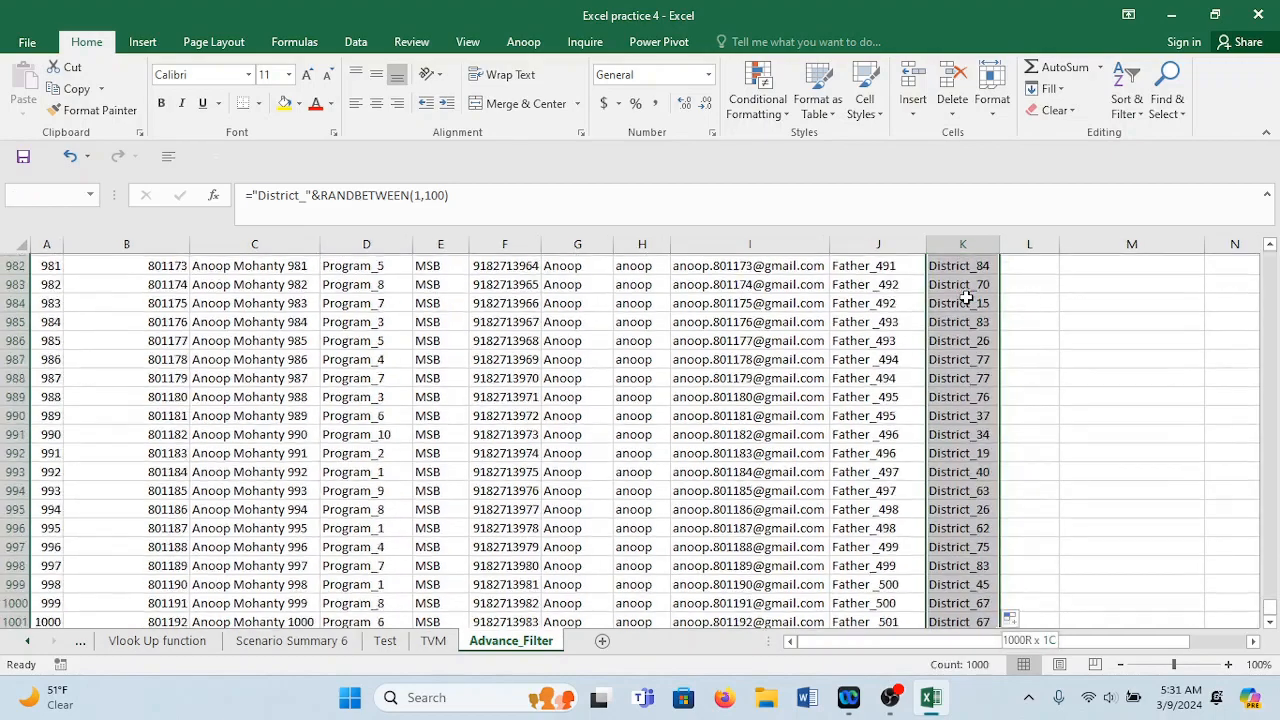
key("ctrl+c")
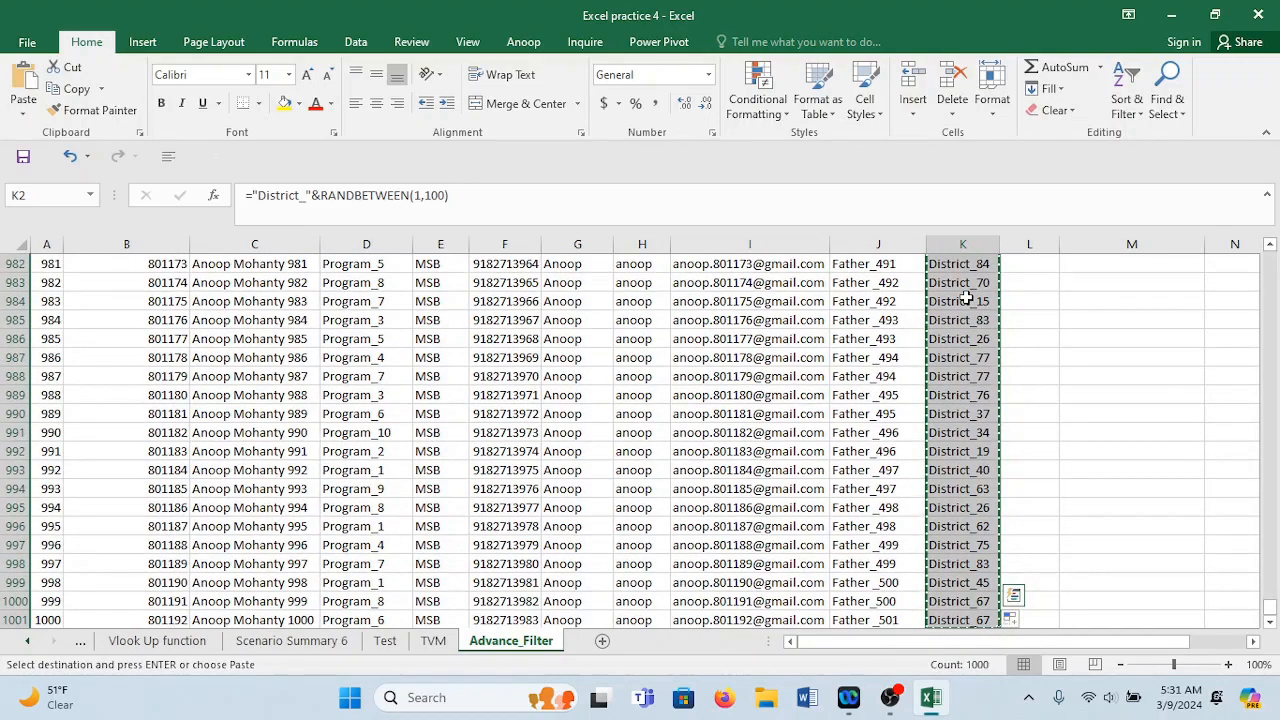
key("ctrl+shift+Up")
right_click(966, 296)
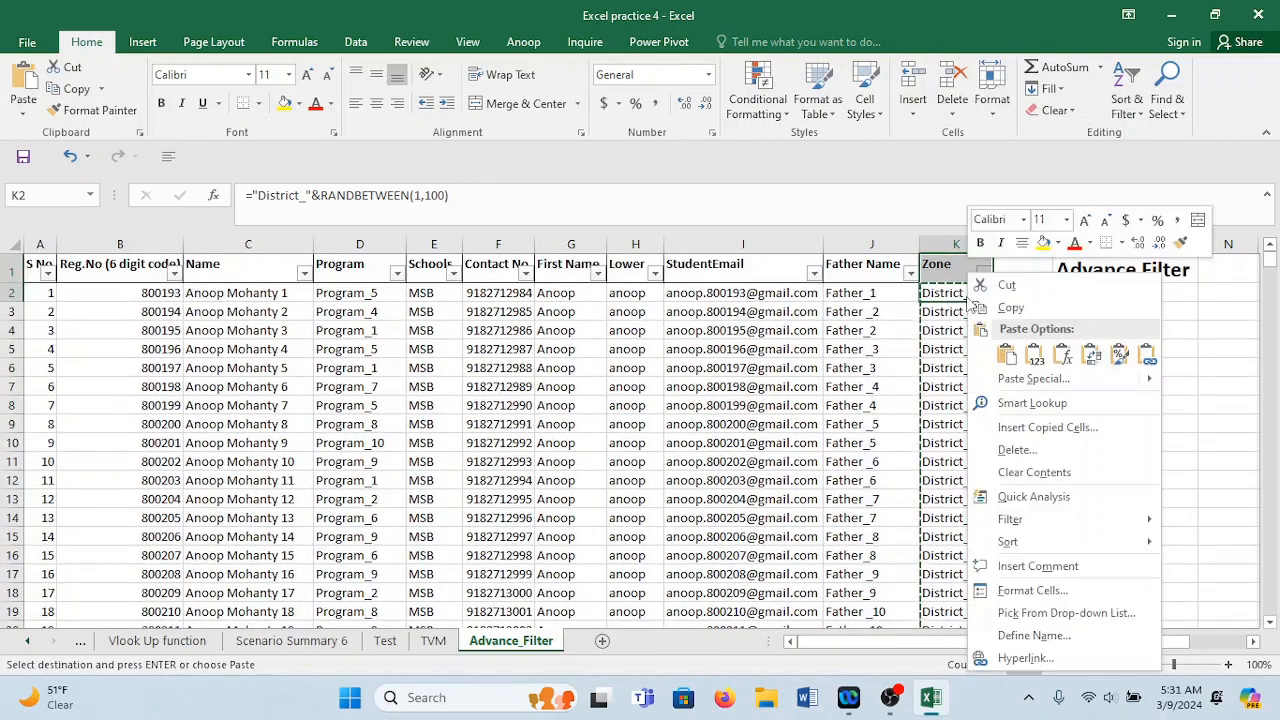
left_click(1040, 358)
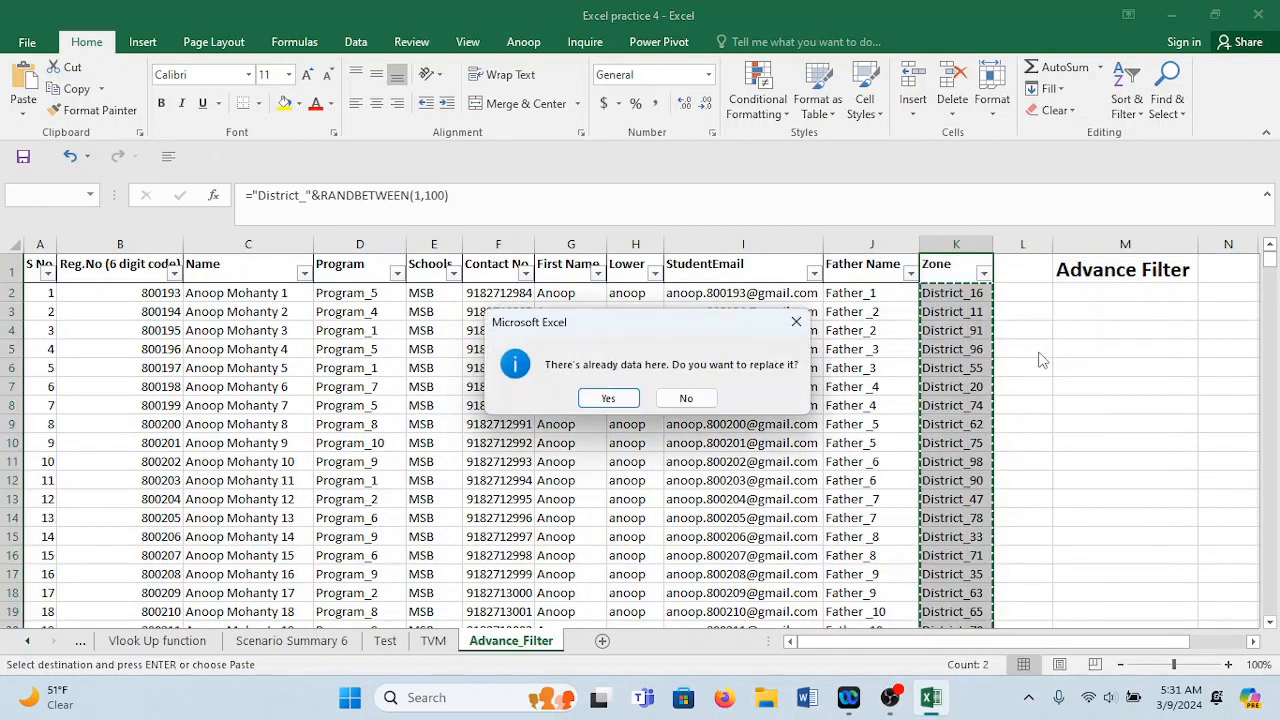
left_click(608, 398)
left_click(968, 313)
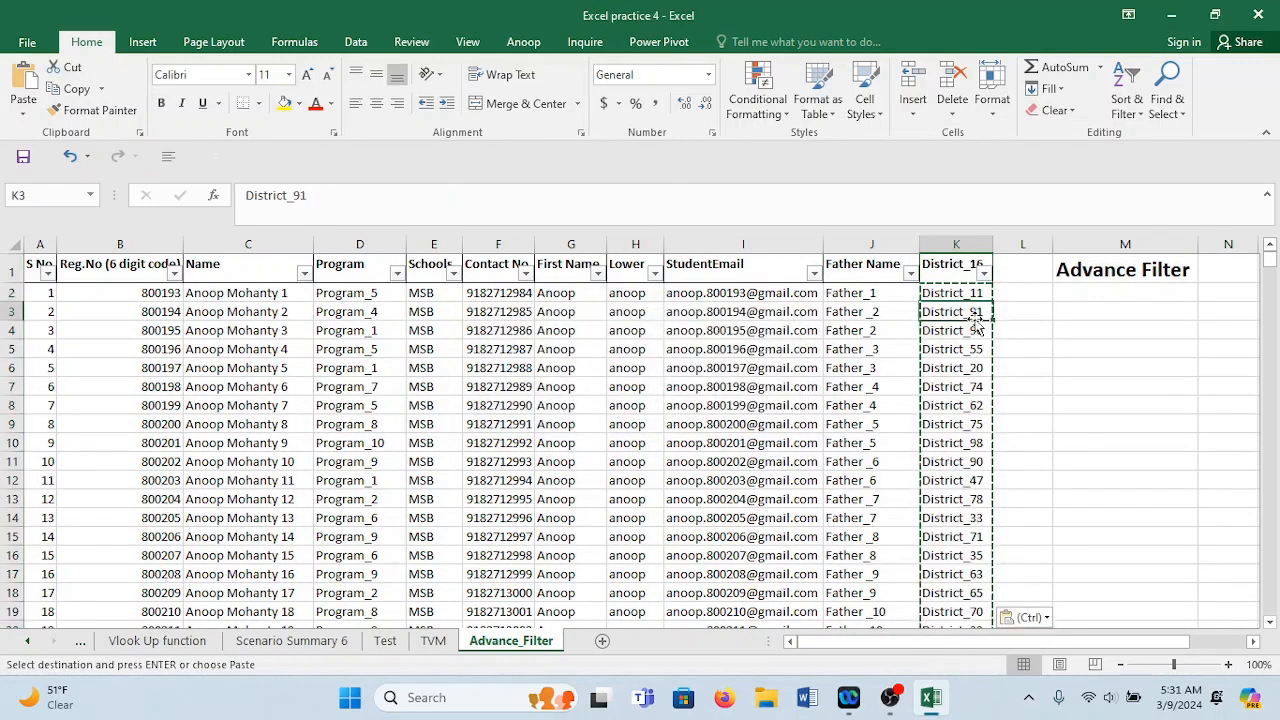
left_click(1030, 308)
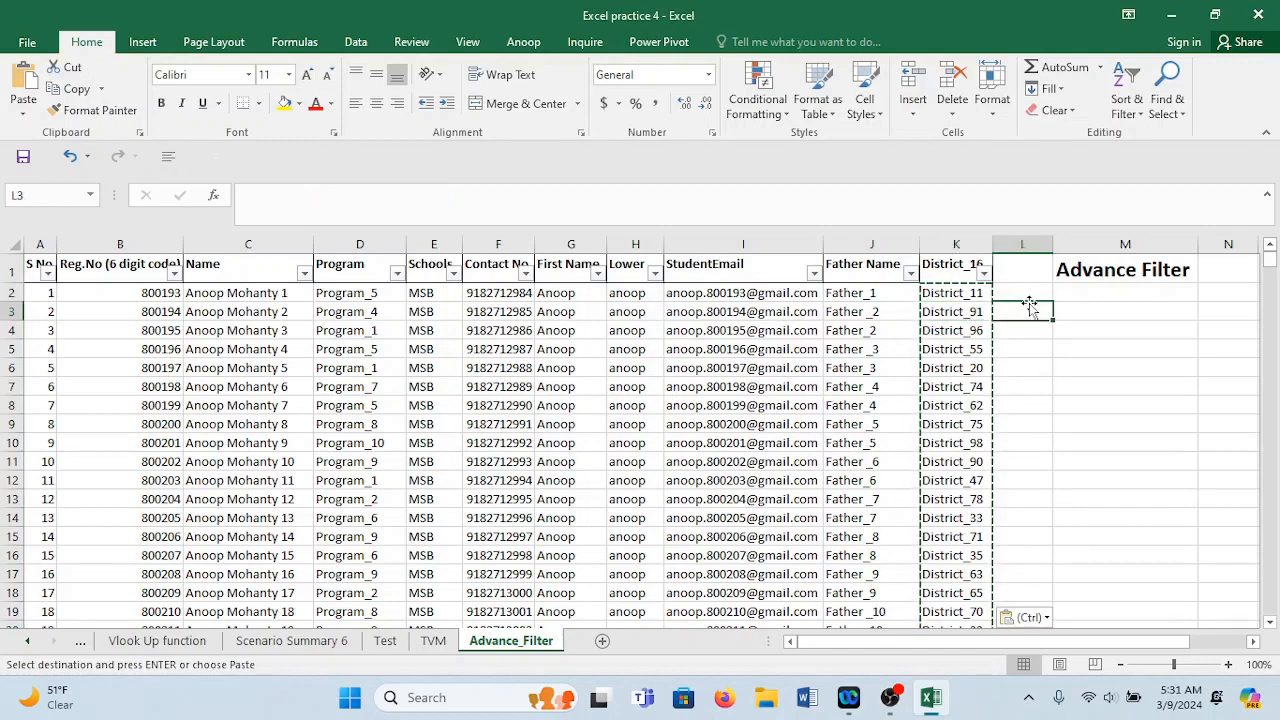
left_click(963, 298)
double_click(963, 298)
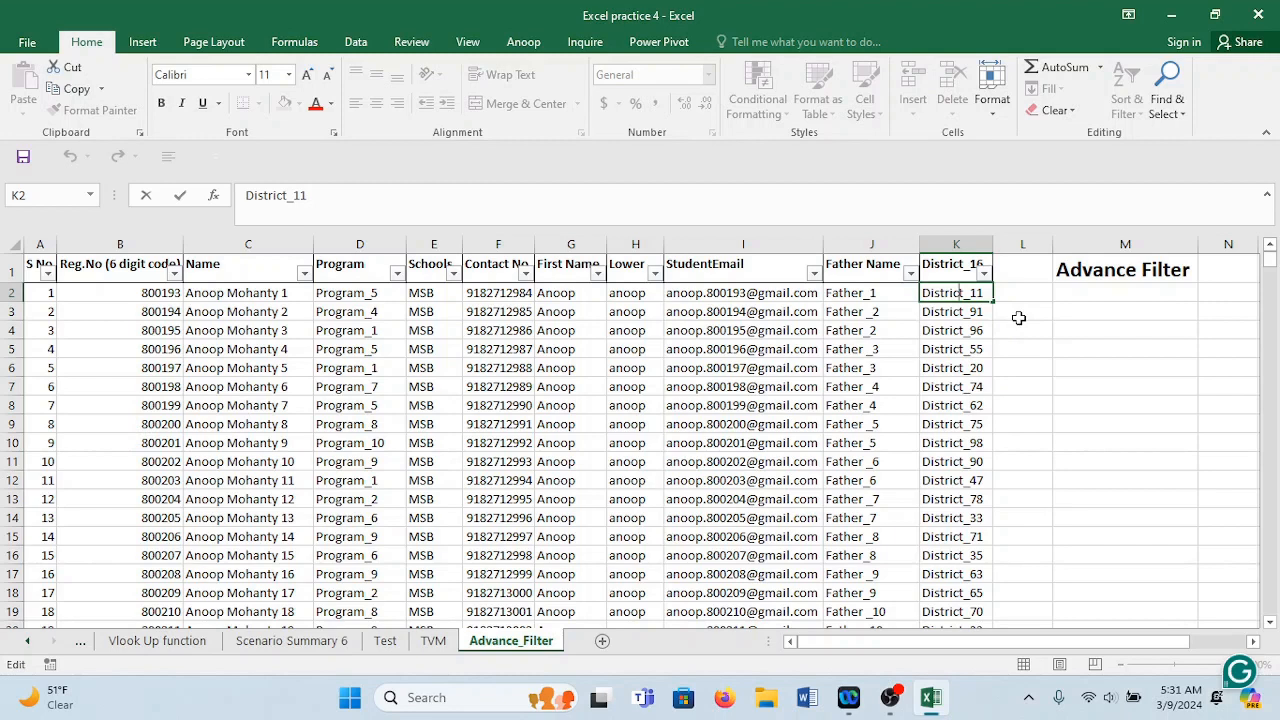
Split the Reg.No header onto two lines, narrow column B, and centre its contents.
left_click(102, 266)
double_click(104, 266)
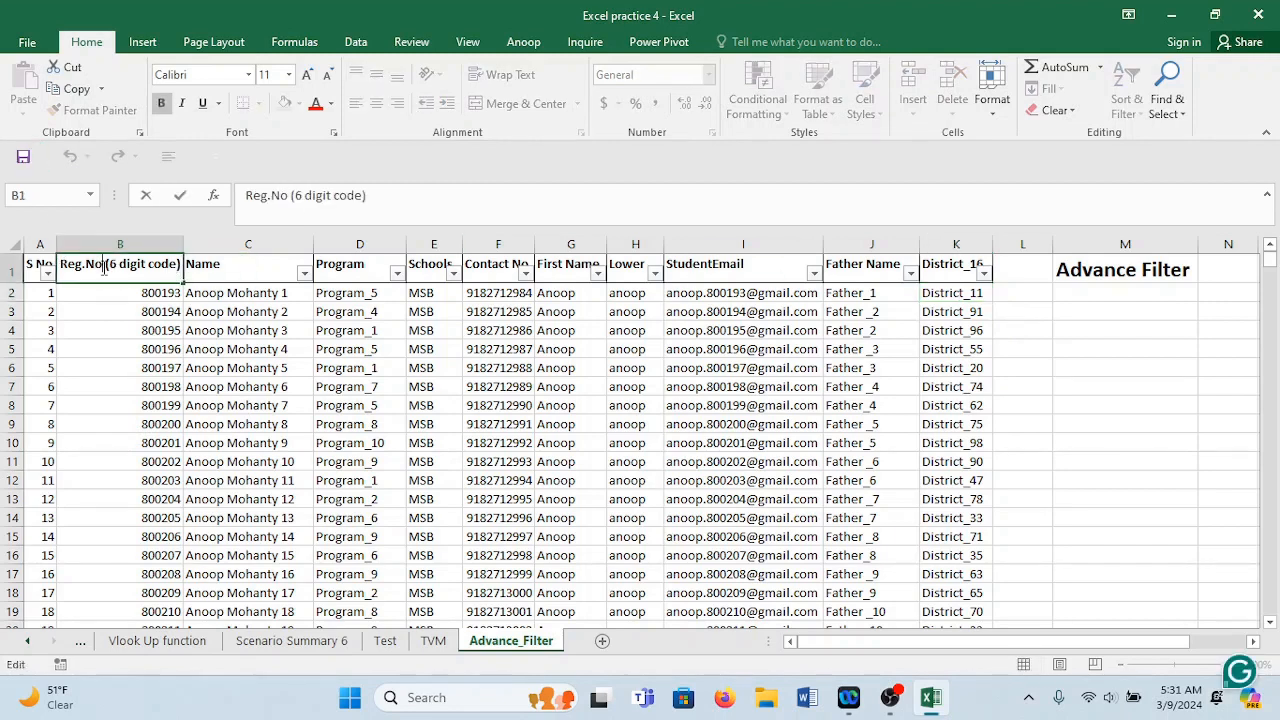
key("alt+Return")
left_click(250, 406)
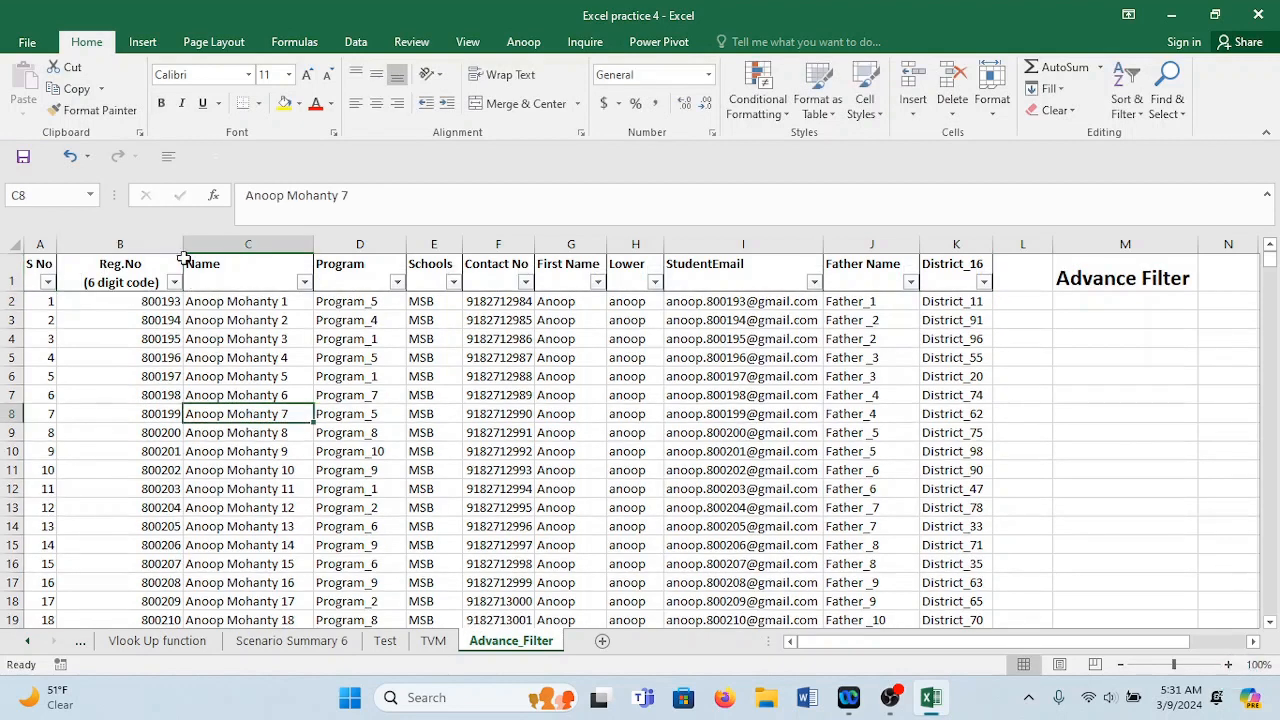
left_click_drag(183, 248, 155, 248)
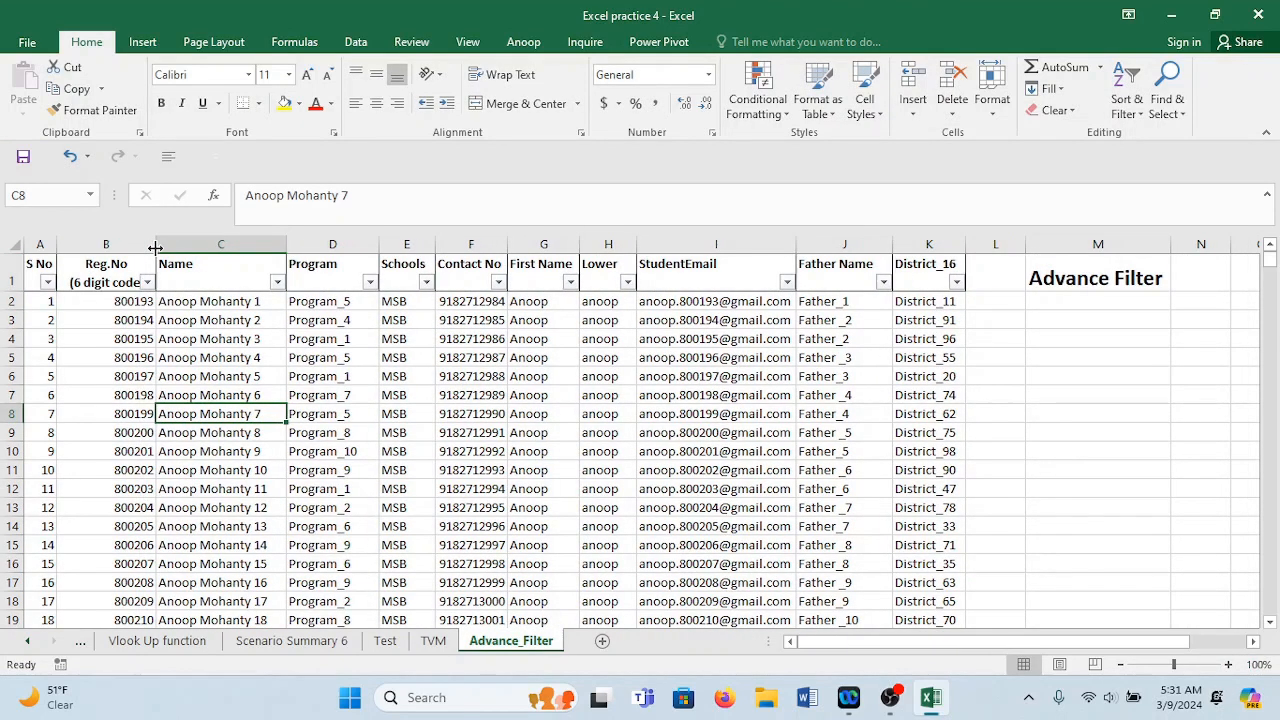
left_click(105, 245)
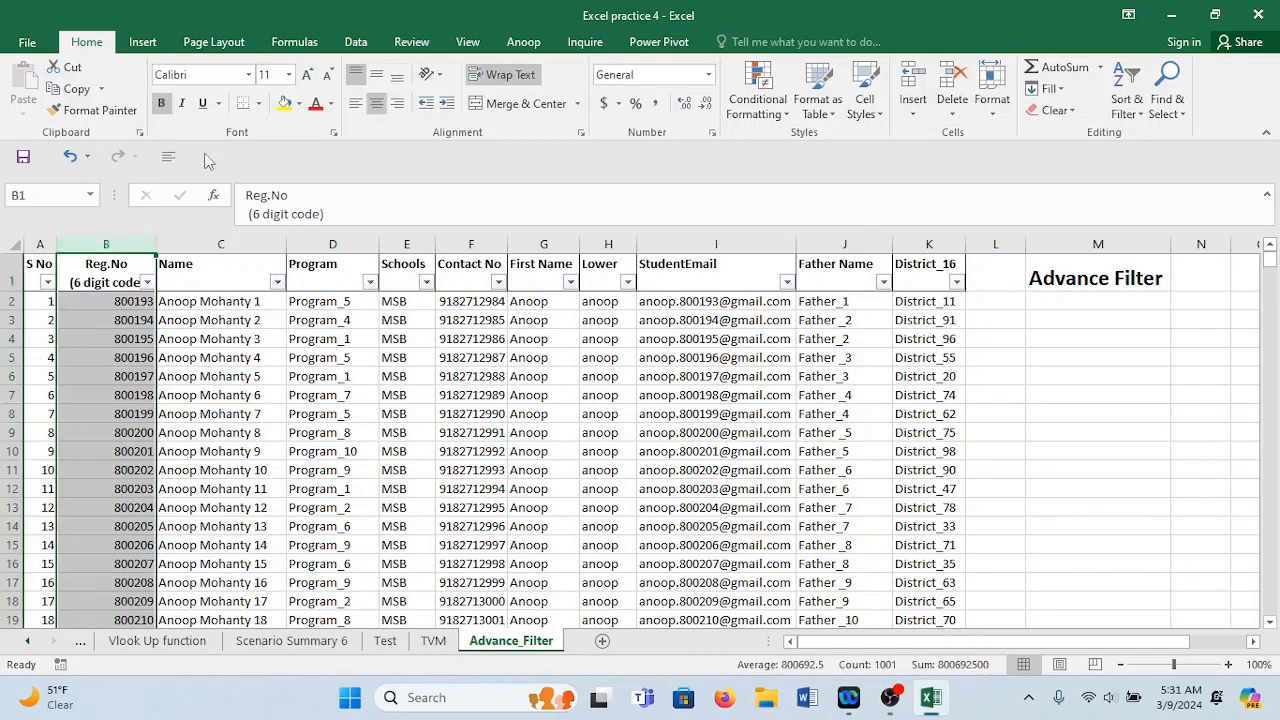
left_click(375, 104)
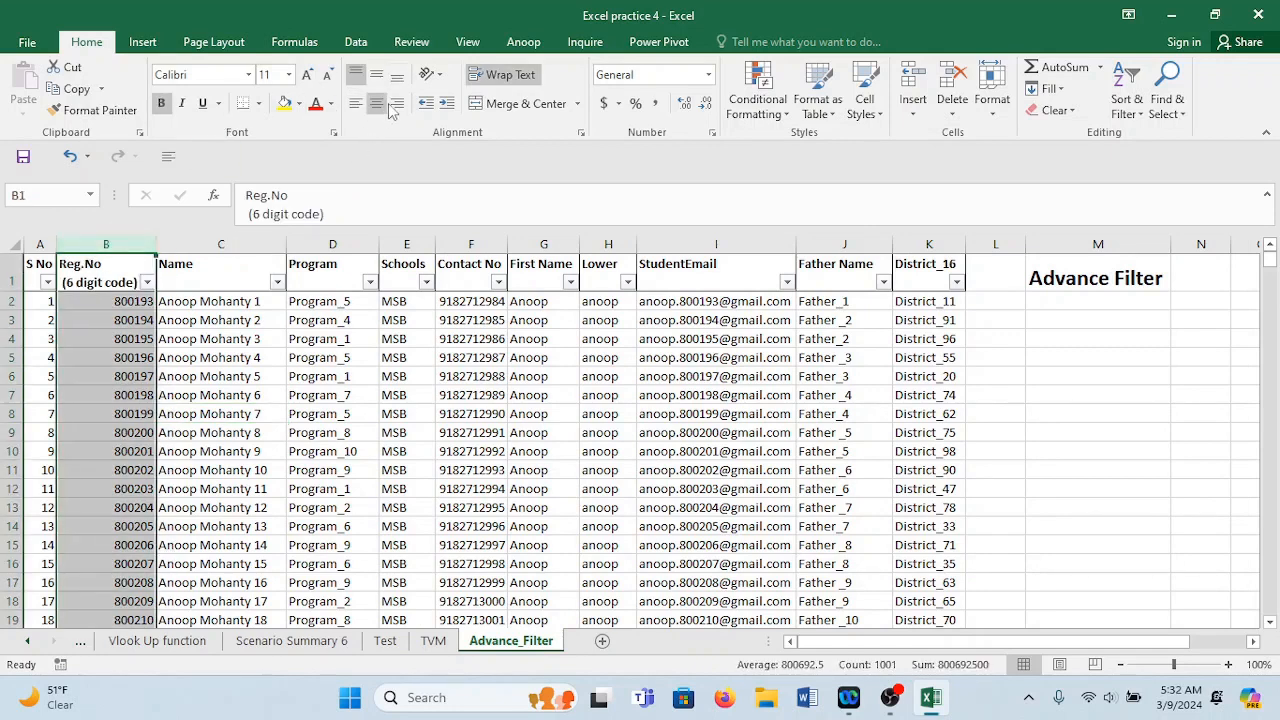
left_click(378, 105)
left_click(310, 381)
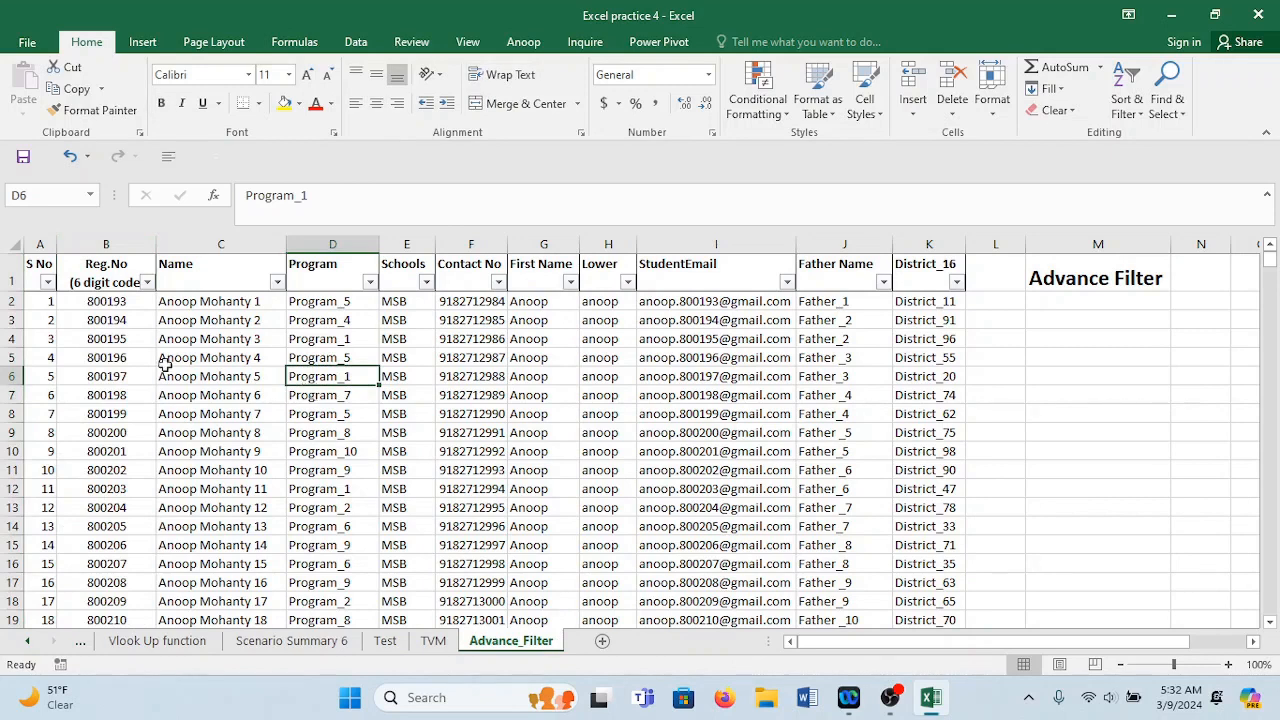
Apply All Borders to every cell of the student table.
left_click_drag(288, 245, 285, 245)
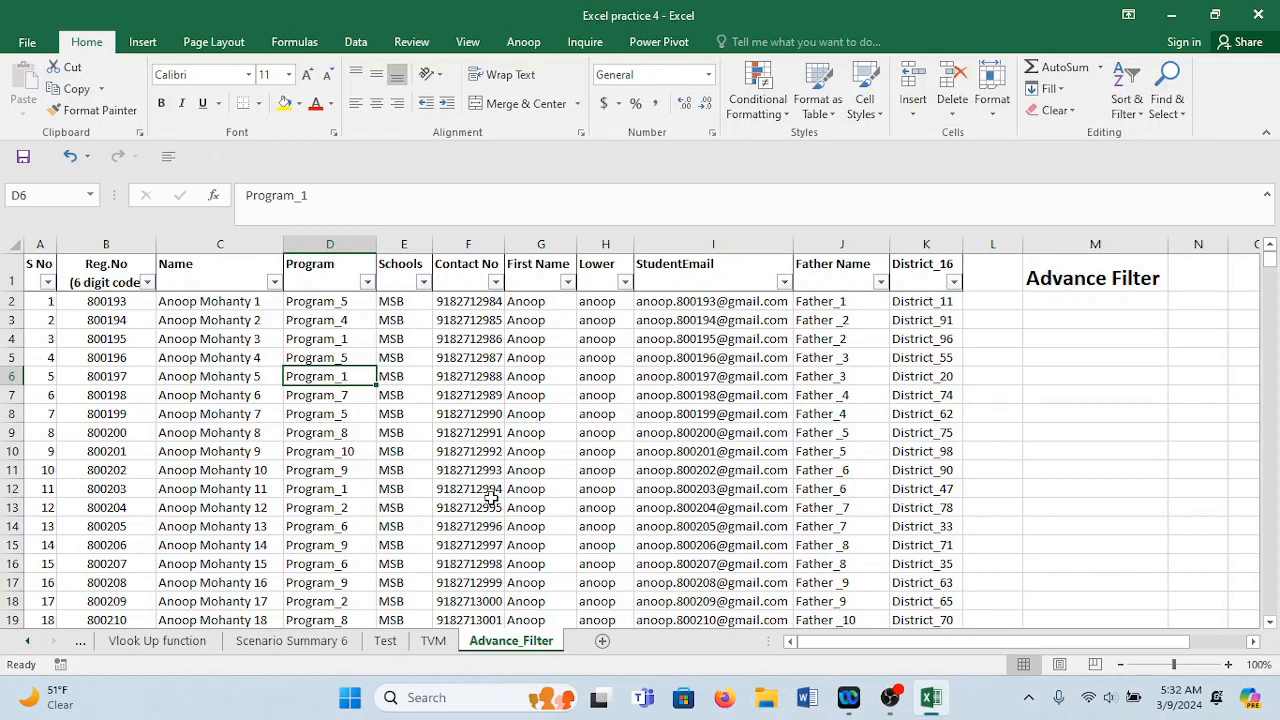
key("ctrl+a")
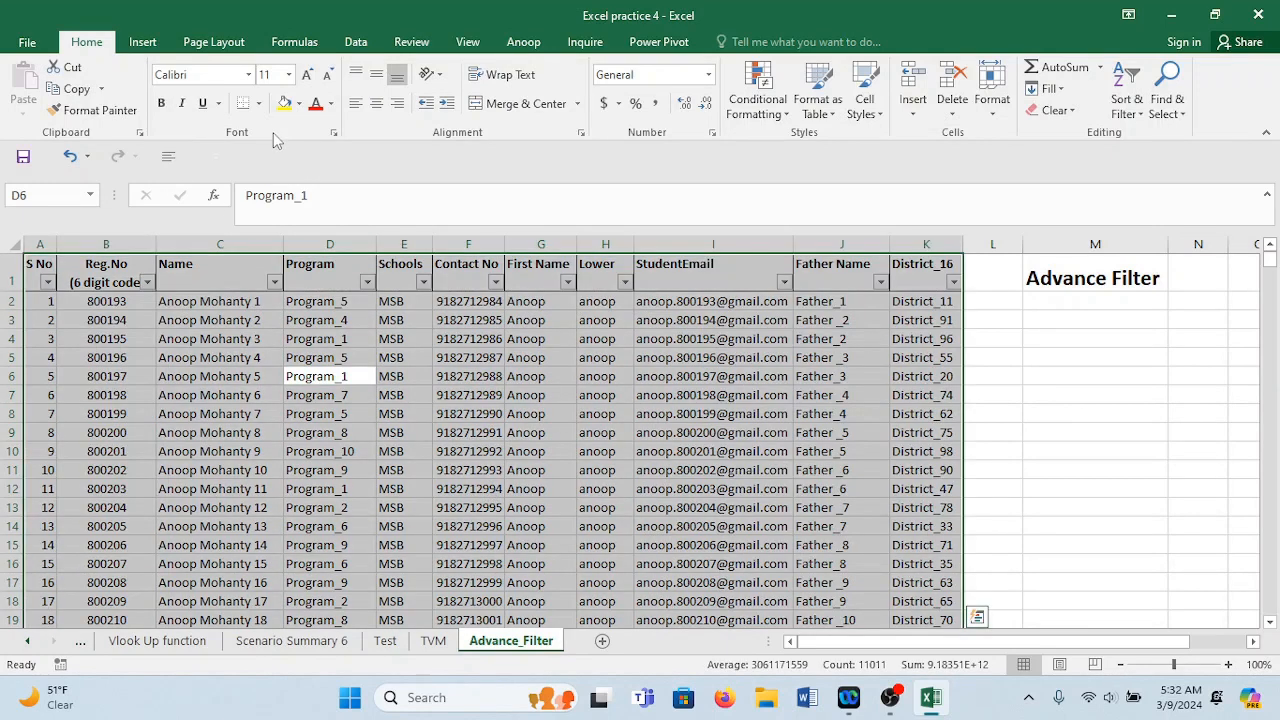
left_click(259, 104)
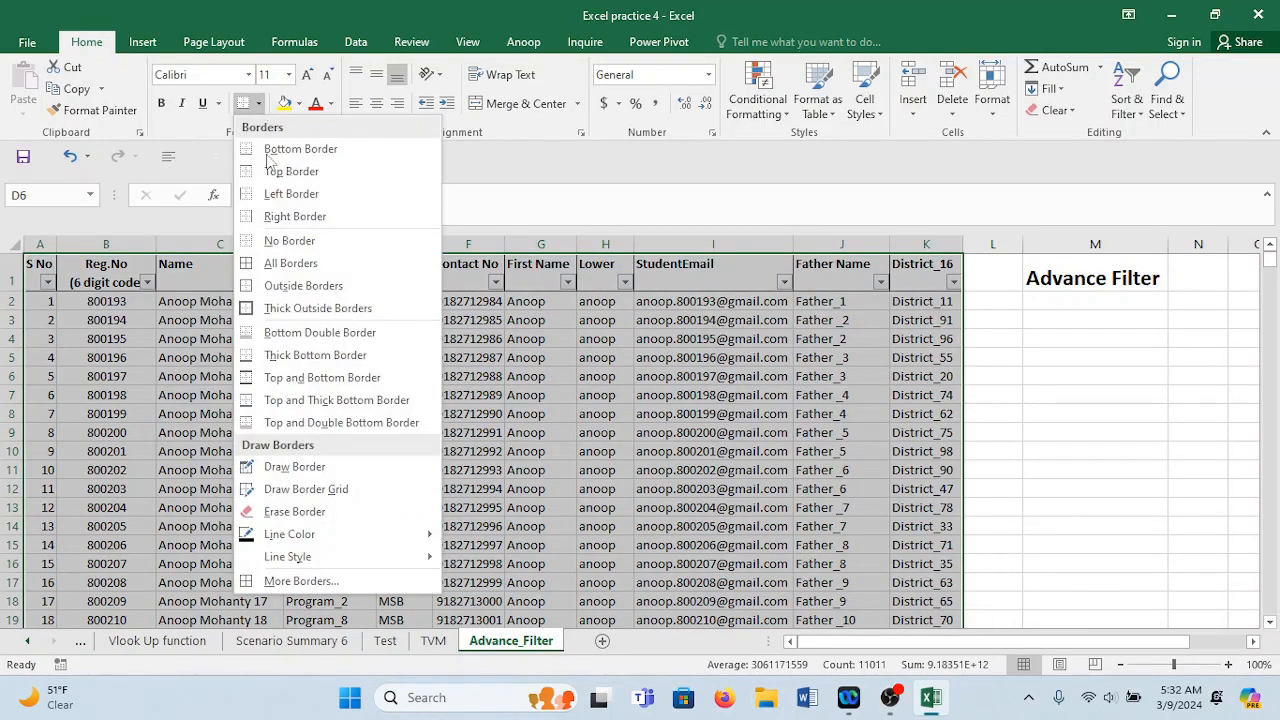
left_click(288, 263)
left_click(582, 322)
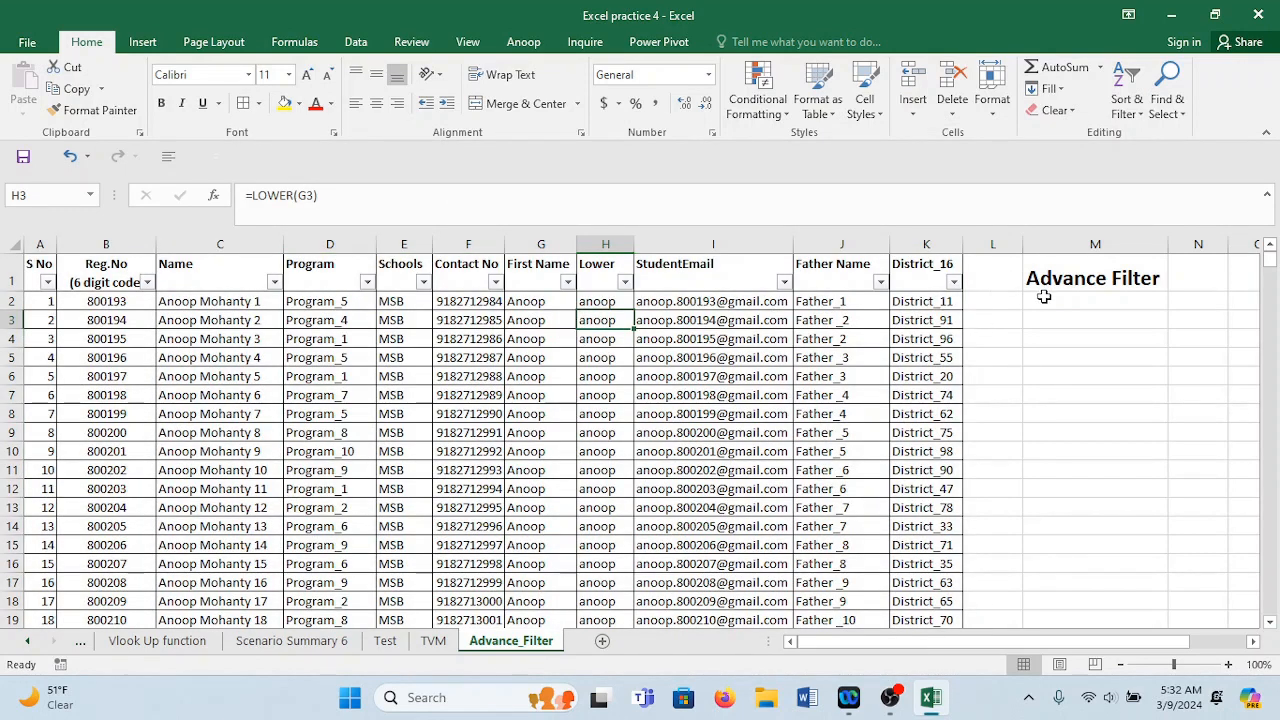
left_click(1076, 277)
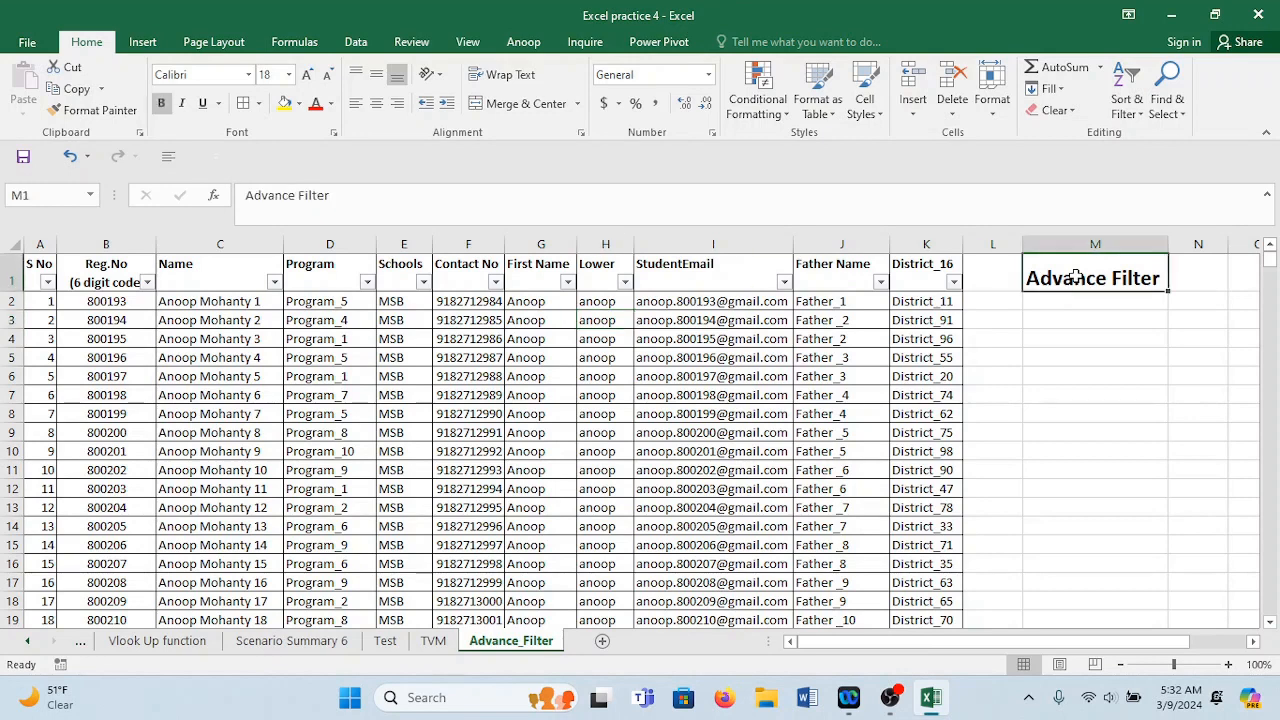
left_click(1077, 313)
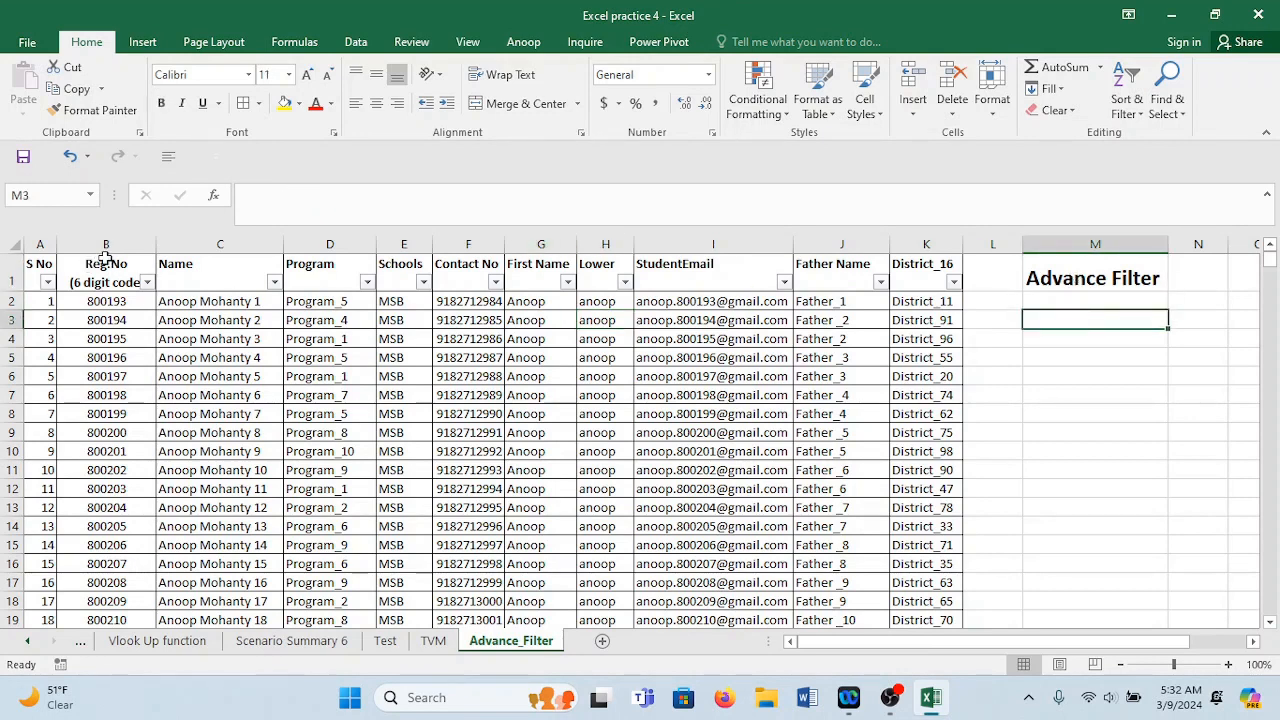
Copy the Program header into M3 and a Program_6 value into M4 as the criteria block.
left_click(348, 265)
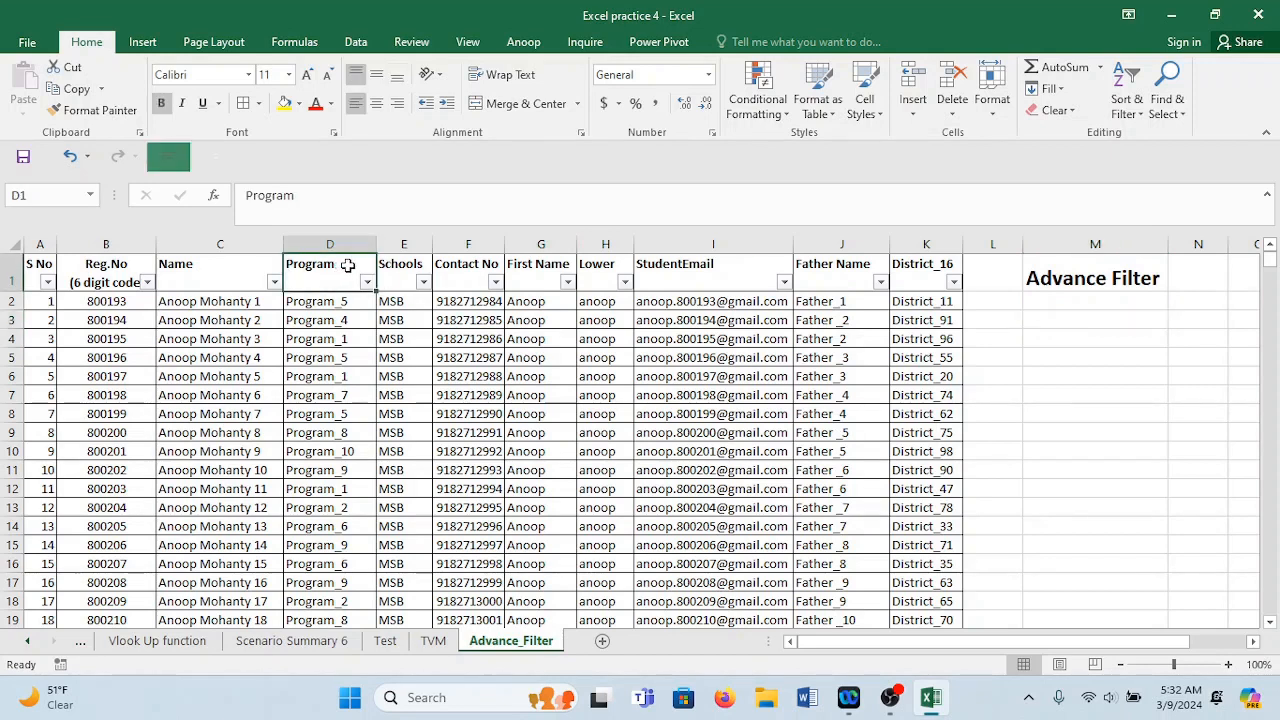
key("ctrl+c")
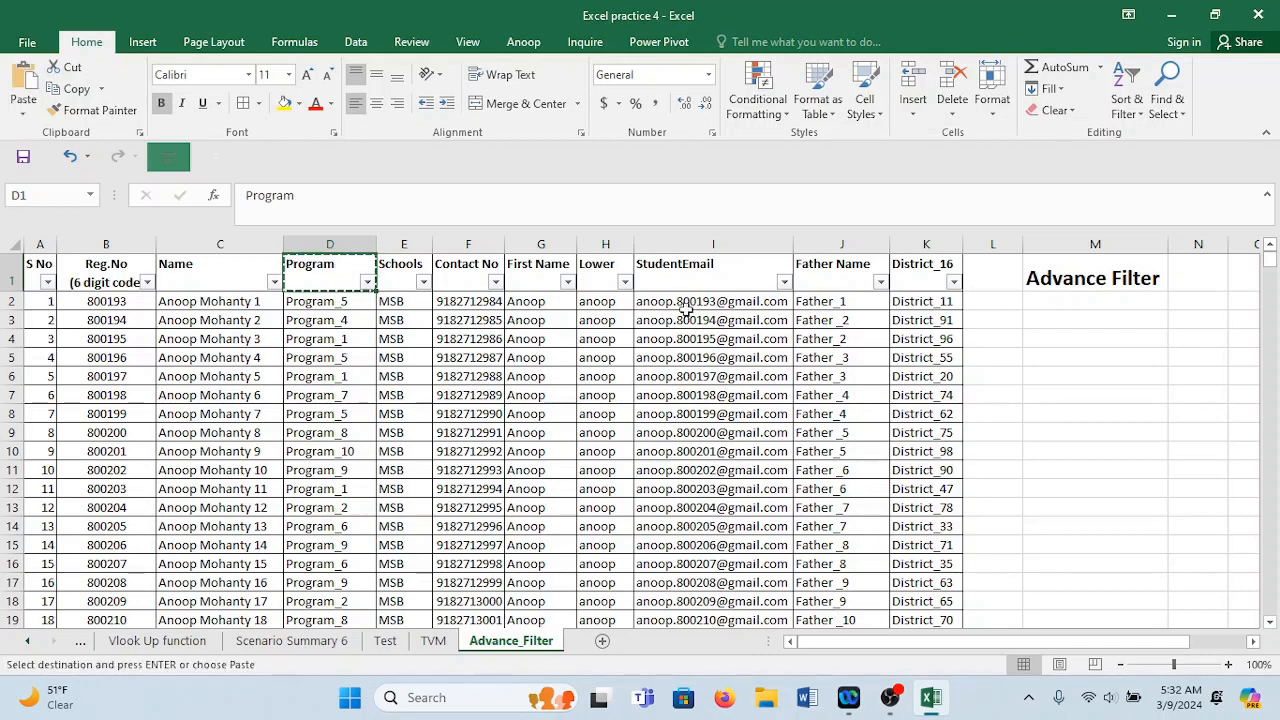
left_click(1068, 318)
key("ctrl+v")
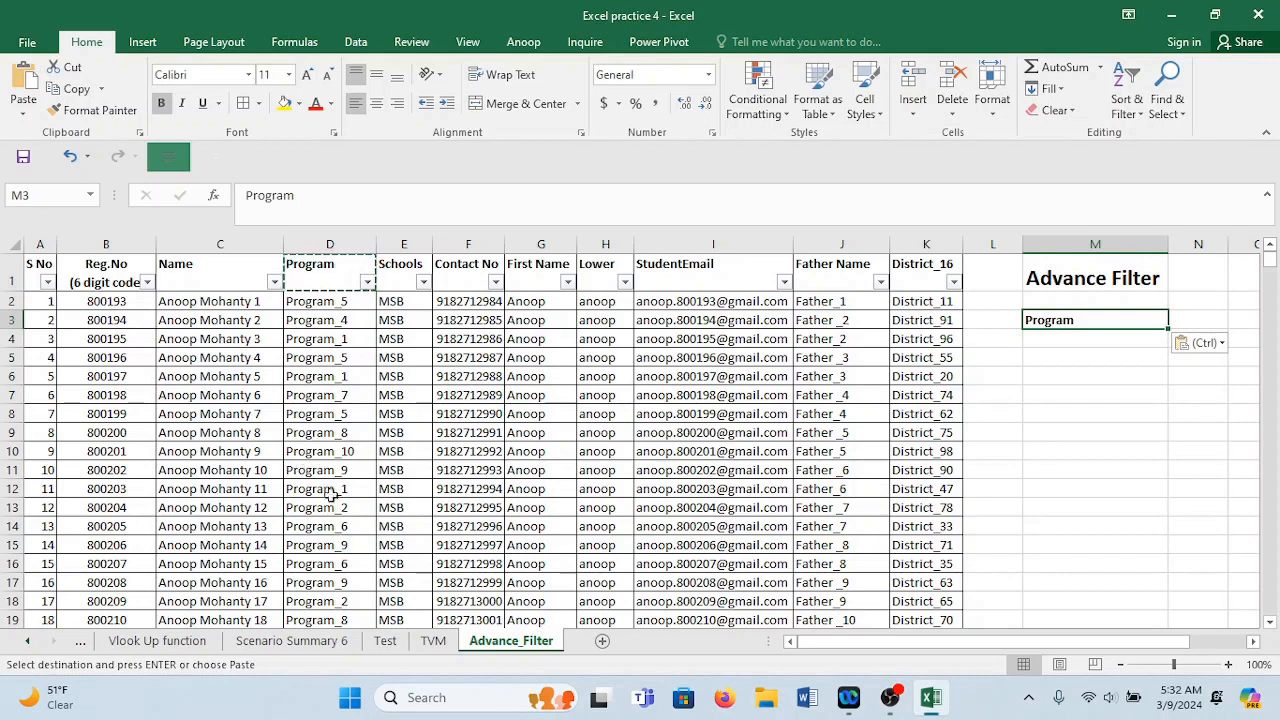
left_click(333, 529)
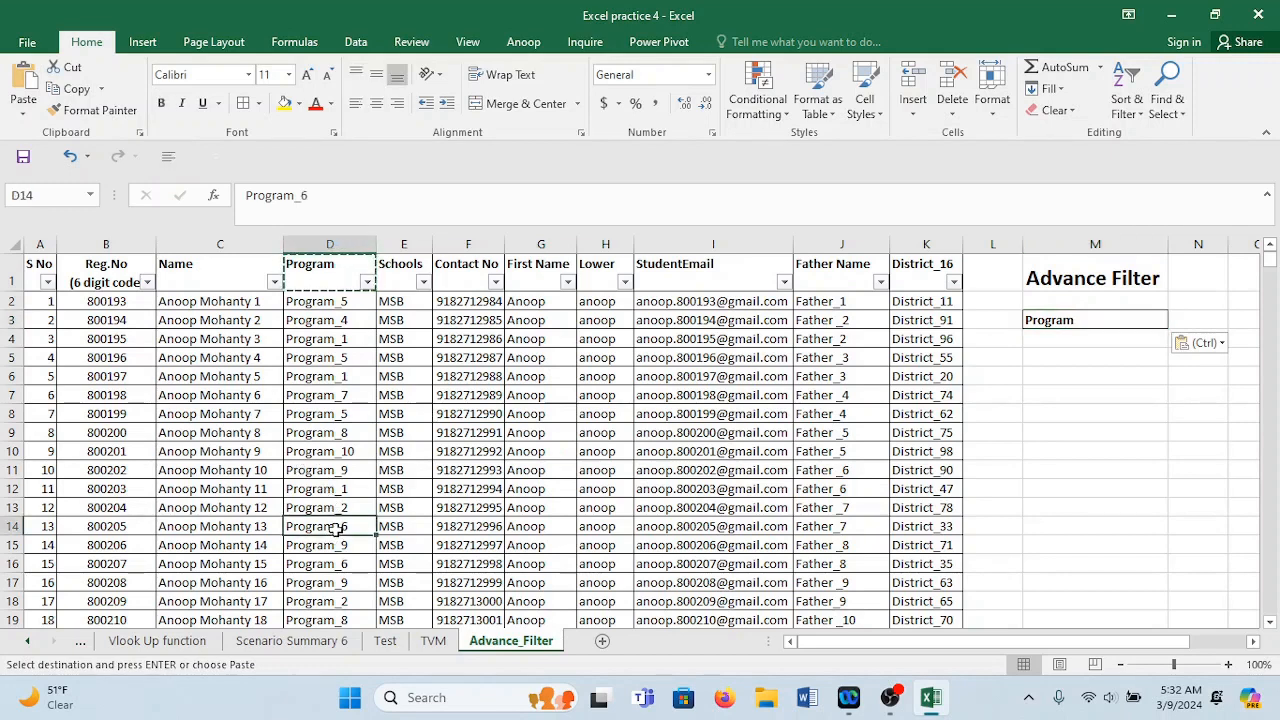
key("ctrl+c")
left_click(1051, 342)
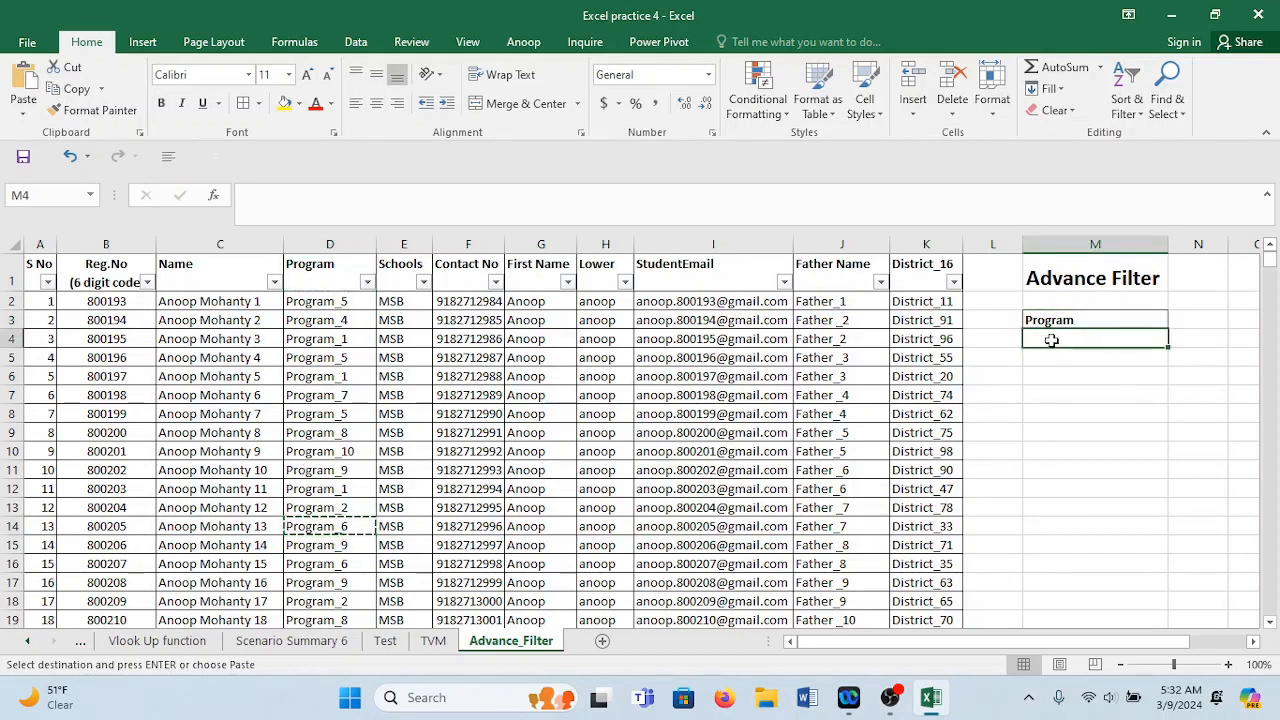
key("ctrl+v")
left_click(1074, 415)
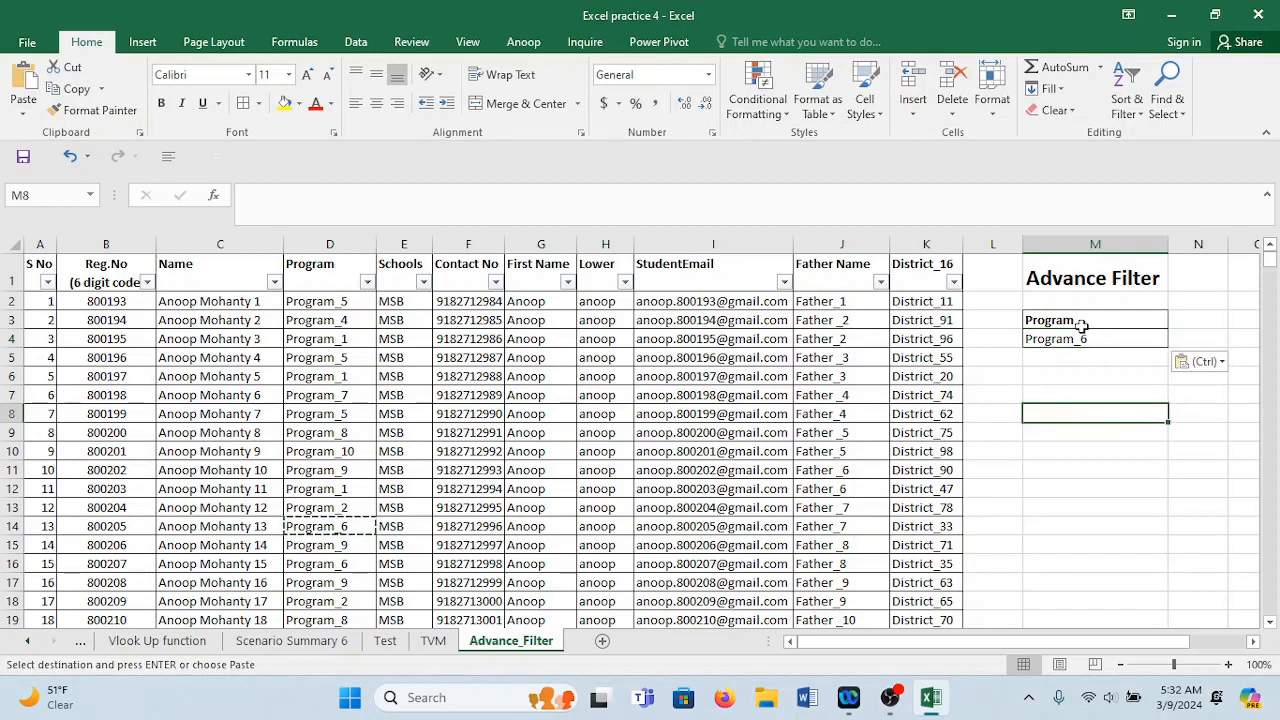
left_click_drag(1086, 323, 1093, 340)
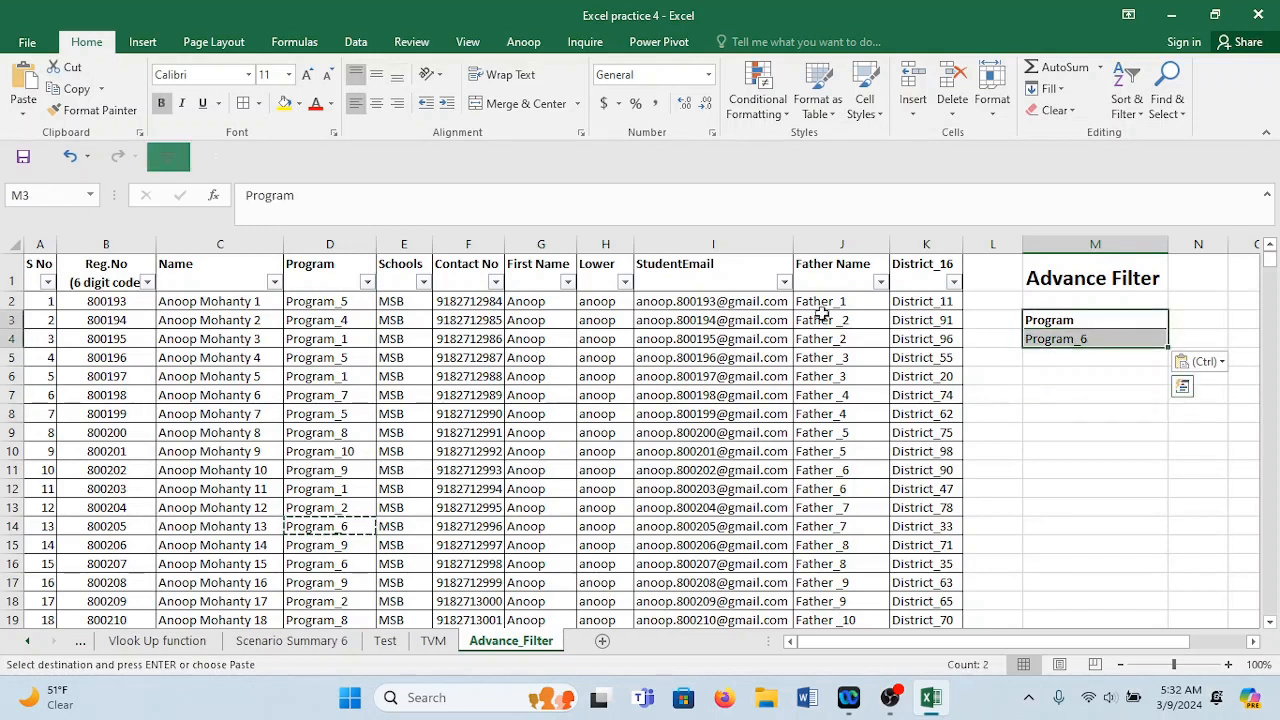
Turn off AutoFilter on the header row with Ctrl+Shift+L.
left_click(6, 272)
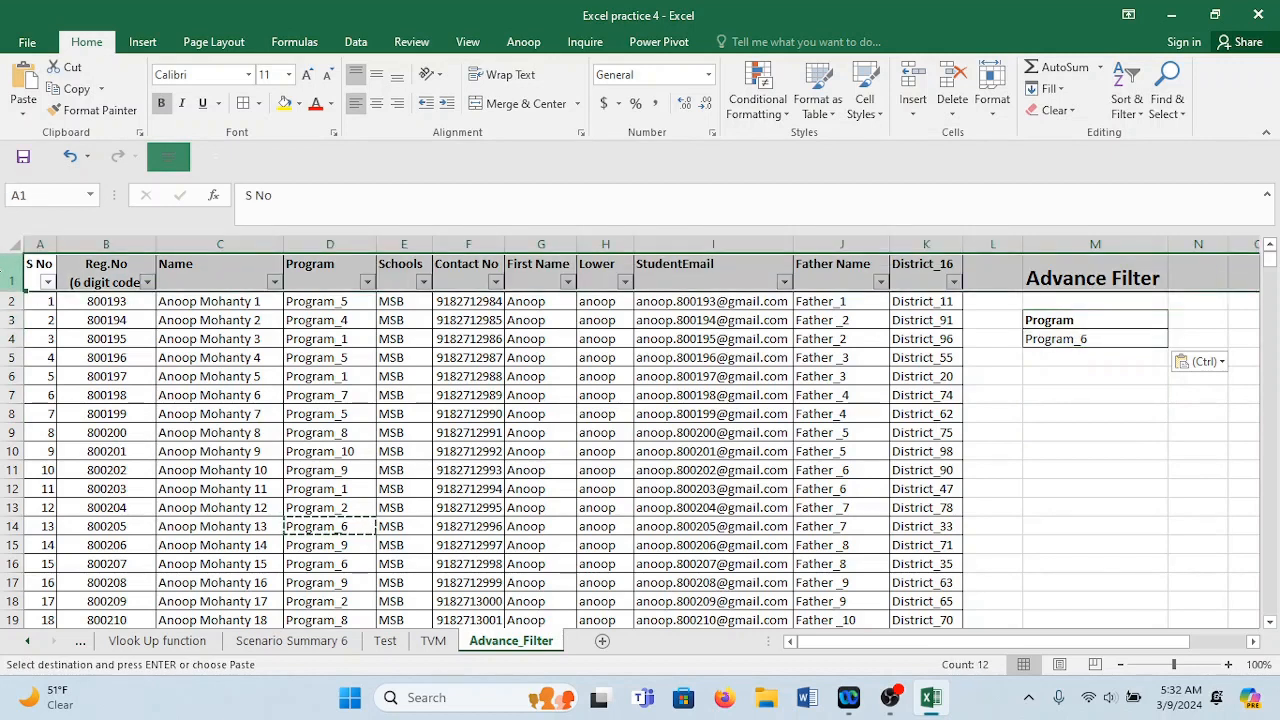
key("ctrl+shift+l")
left_click(198, 376)
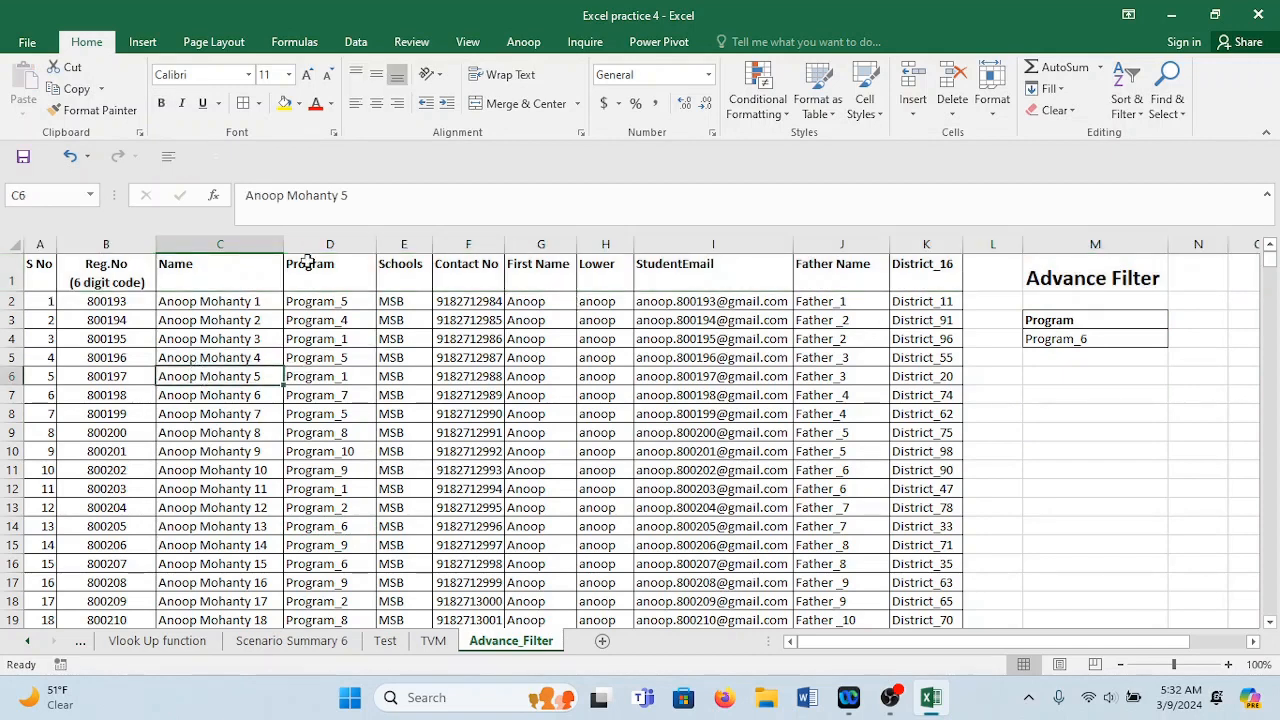
Open Advanced Filter on A1:K1001 and set the criteria range to M3:M4.
left_click(356, 41)
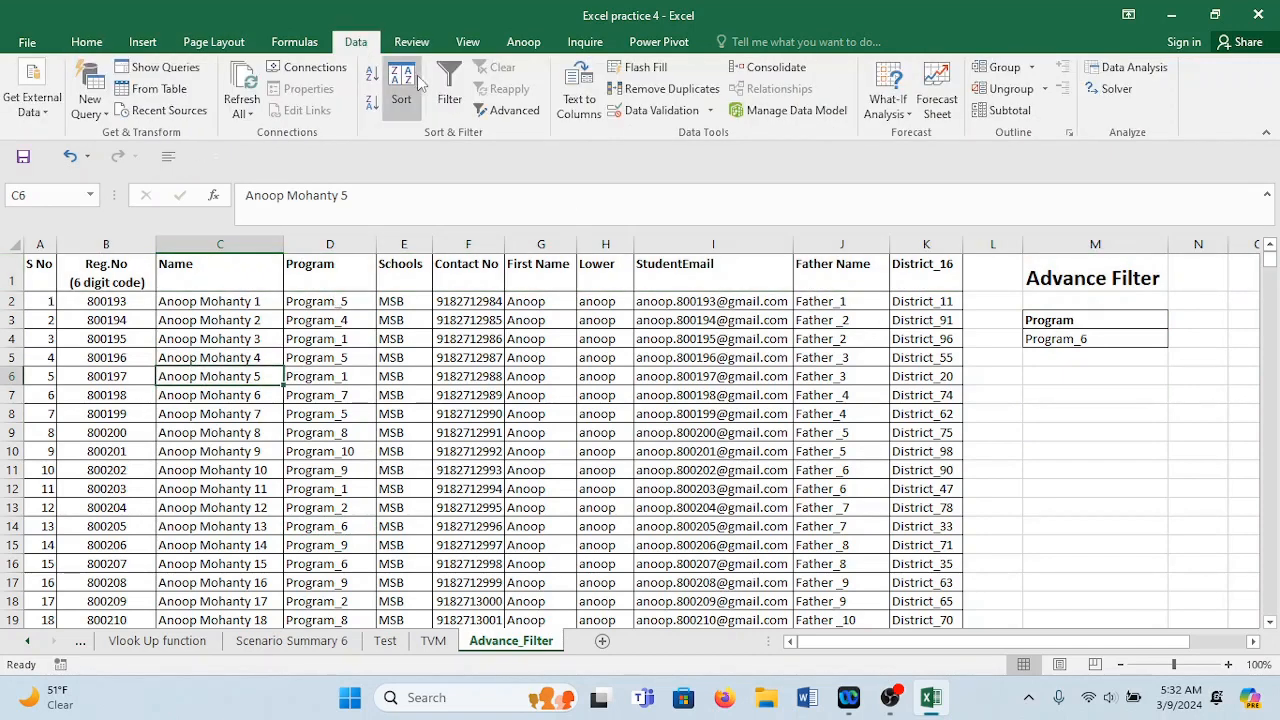
left_click(514, 110)
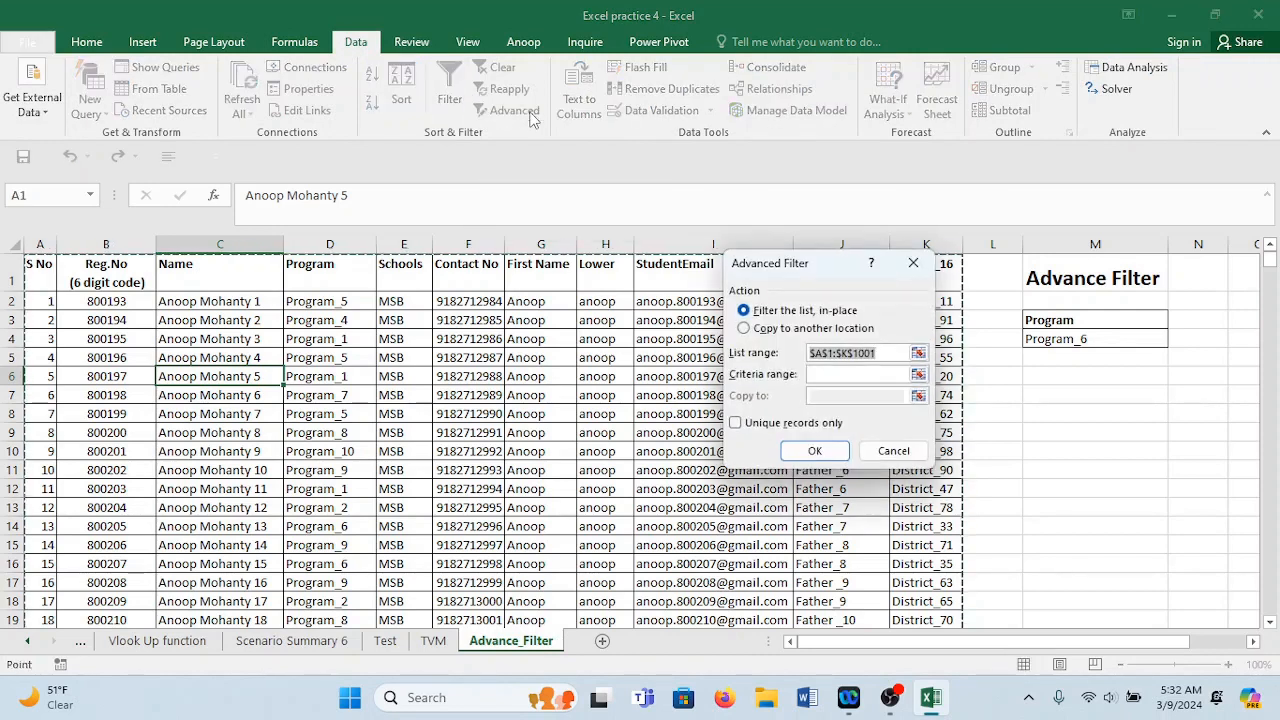
left_click_drag(800, 268, 1091, 390)
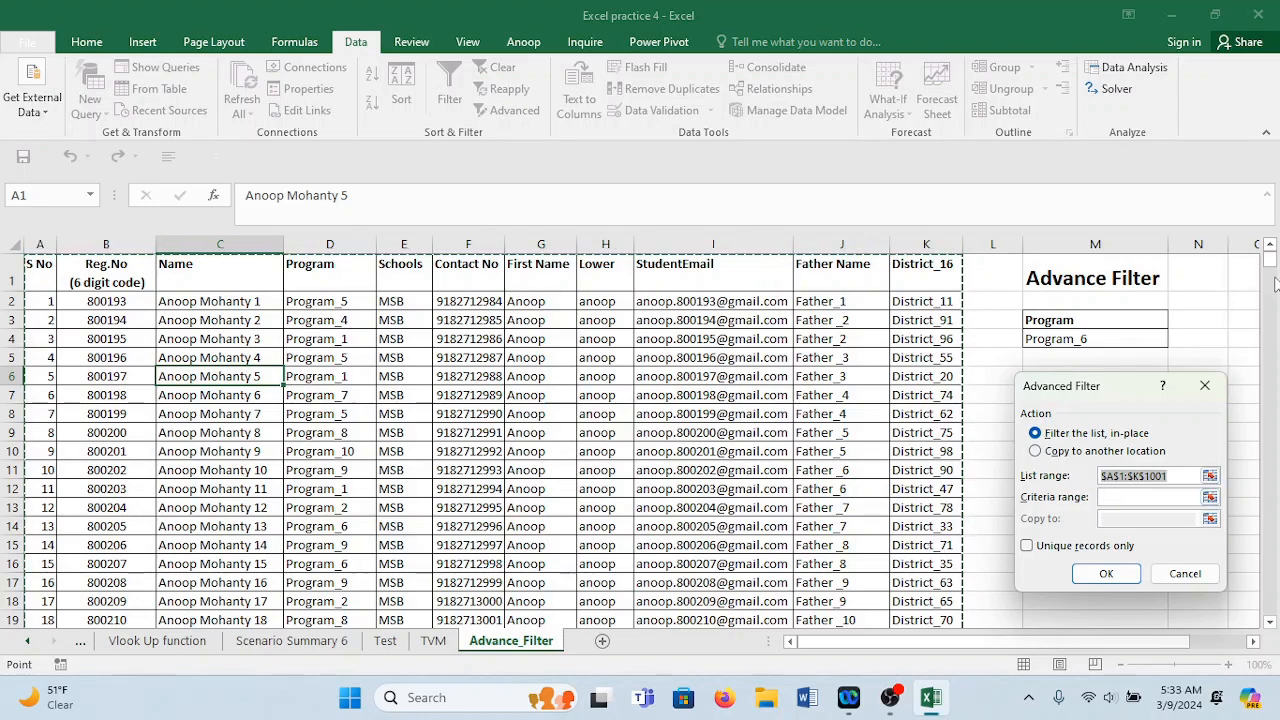
left_click_drag(1270, 262, 1270, 108)
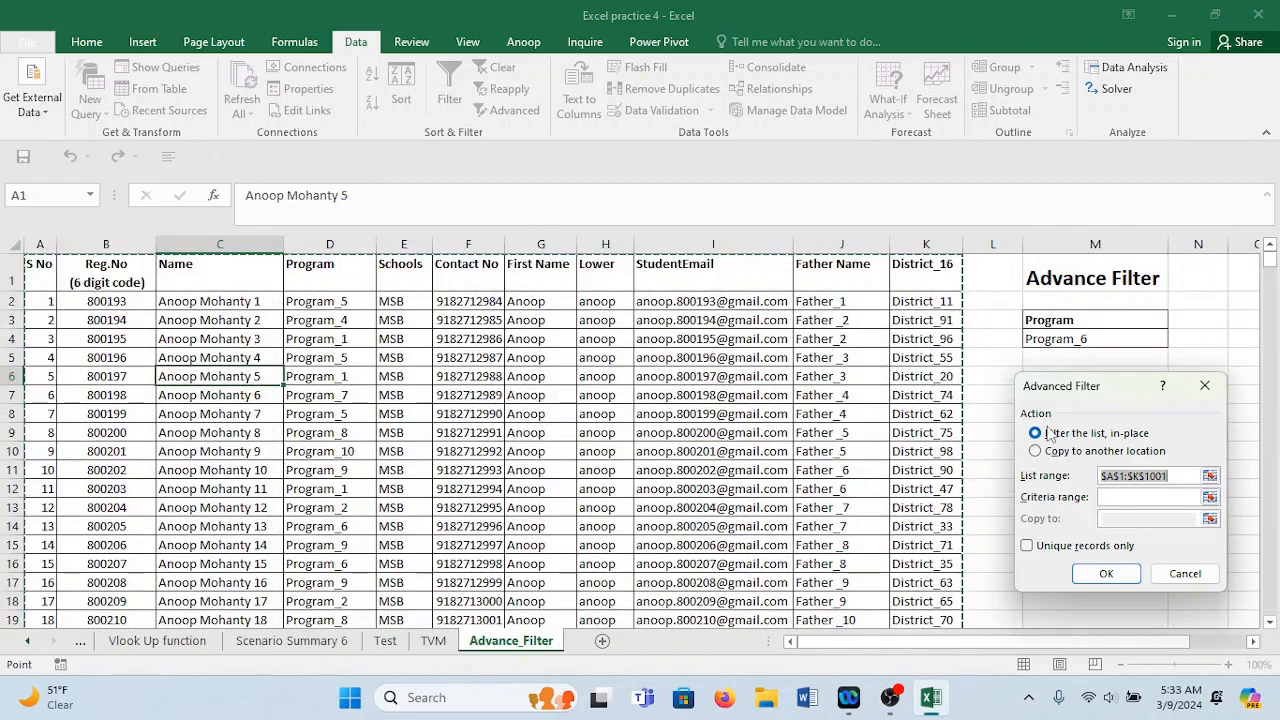
left_click(1118, 497)
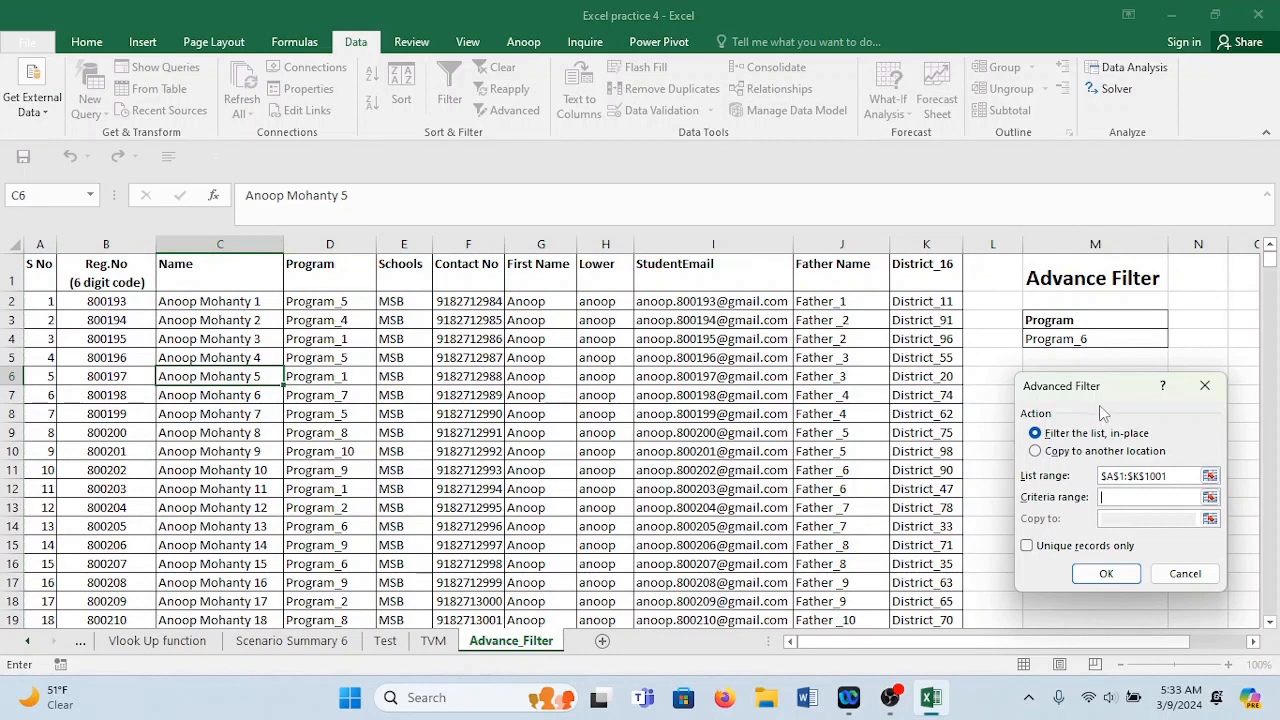
left_click_drag(1093, 400, 664, 368)
left_click_drag(1120, 315, 1114, 356)
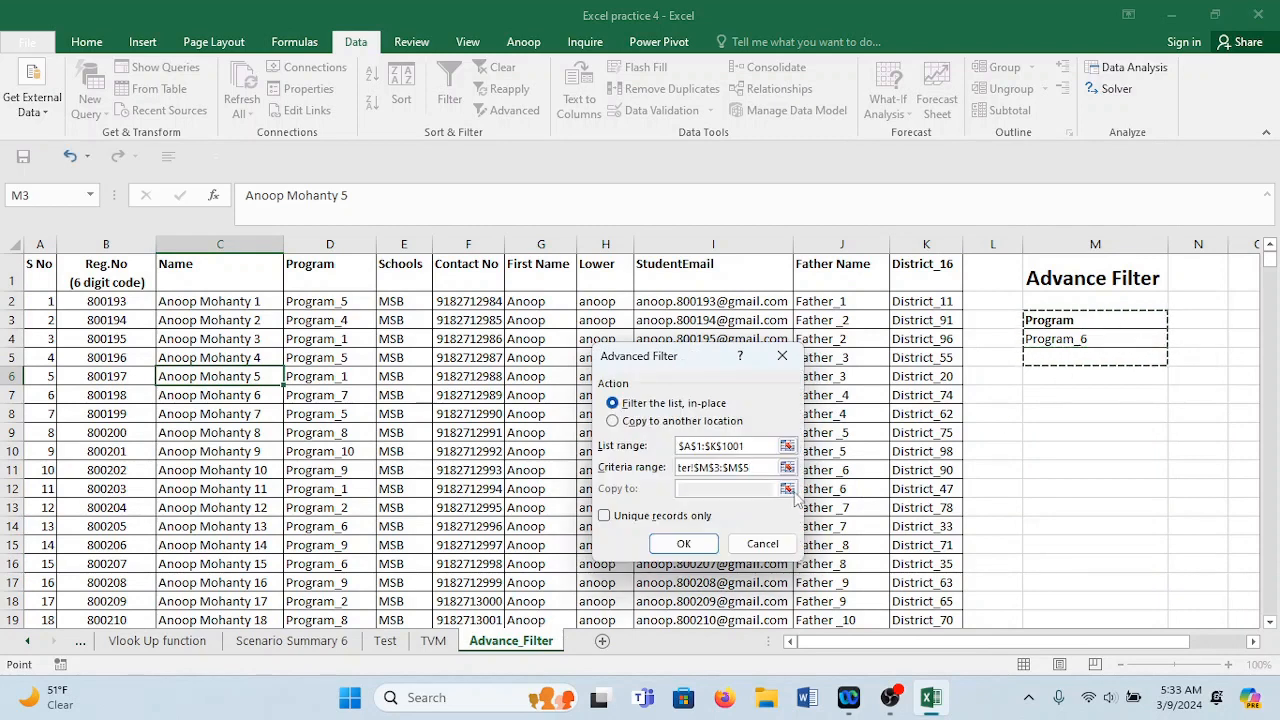
key("BackSpace")
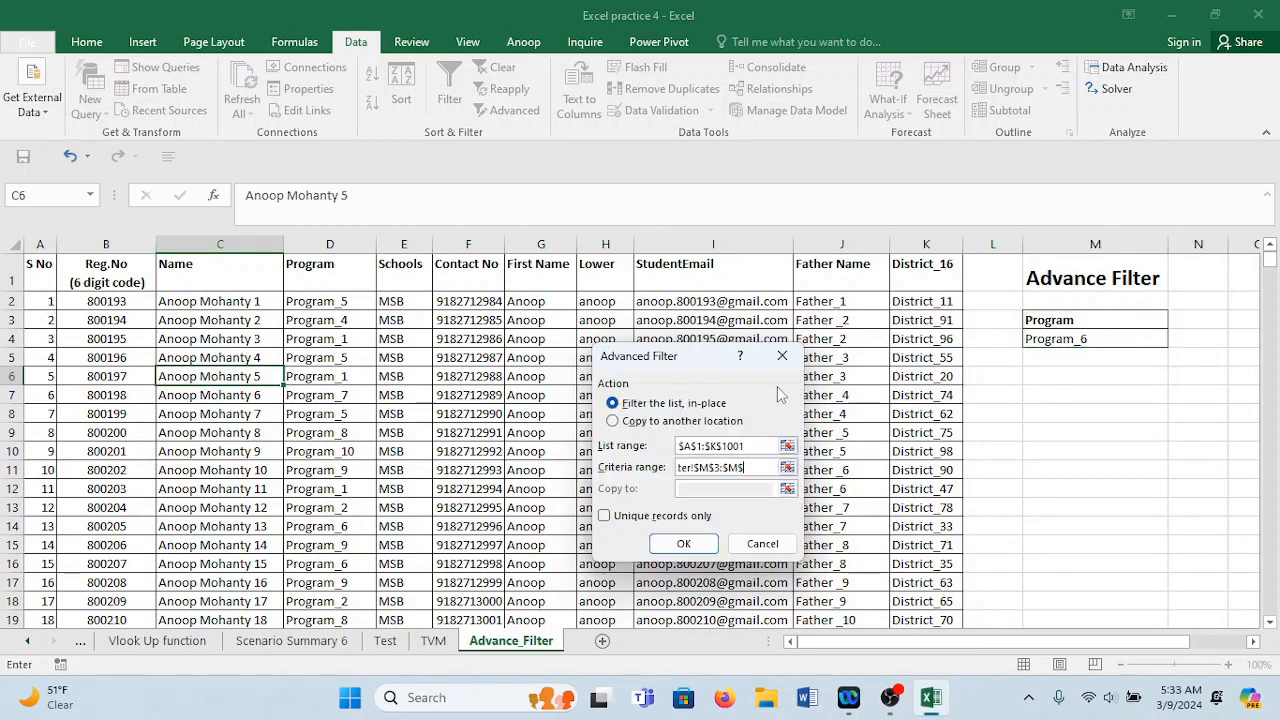
key("BackSpace")
key("BackSpace")
key("BackSpace")
key("BackSpace")
key("BackSpace")
key("BackSpace")
key("BackSpace")
key("BackSpace")
key("BackSpace")
key("BackSpace")
key("BackSpace")
key("BackSpace")
key("BackSpace")
key("BackSpace")
key("BackSpace")
key("BackSpace")
left_click_drag(1058, 322, 1068, 336)
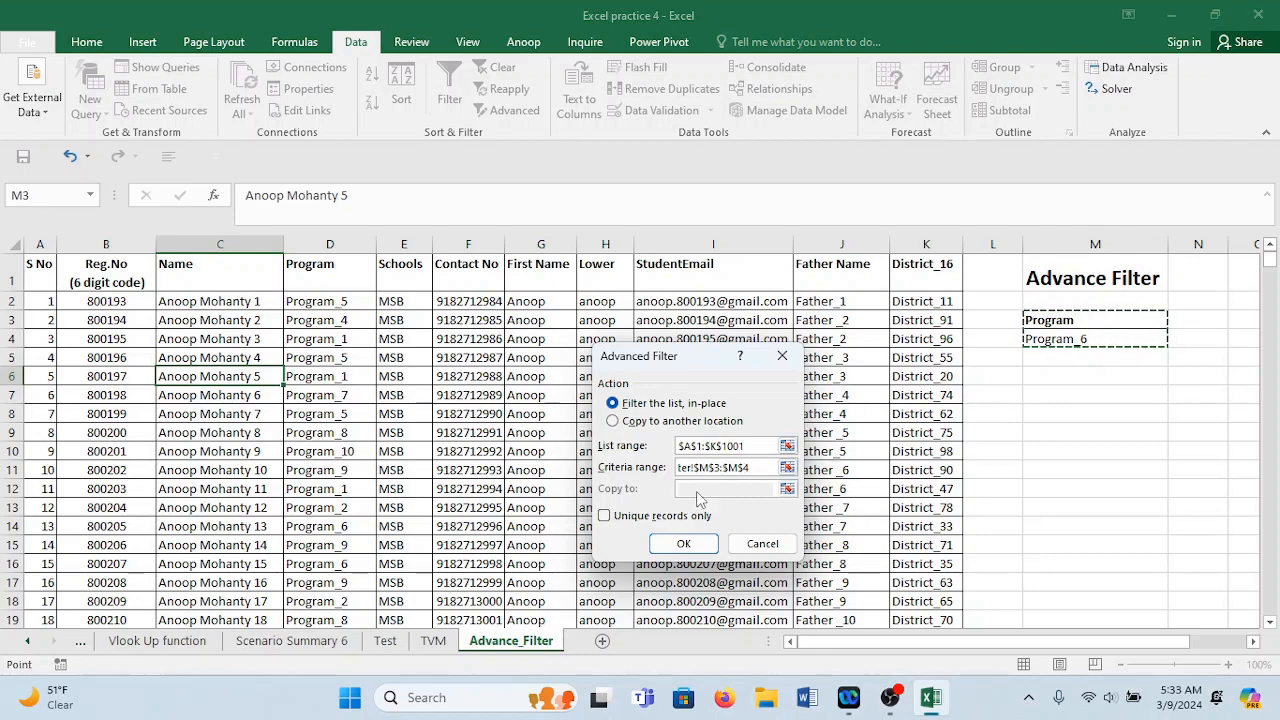
Choose Copy to another location with M6 as the destination for matching rows.
left_click(612, 421)
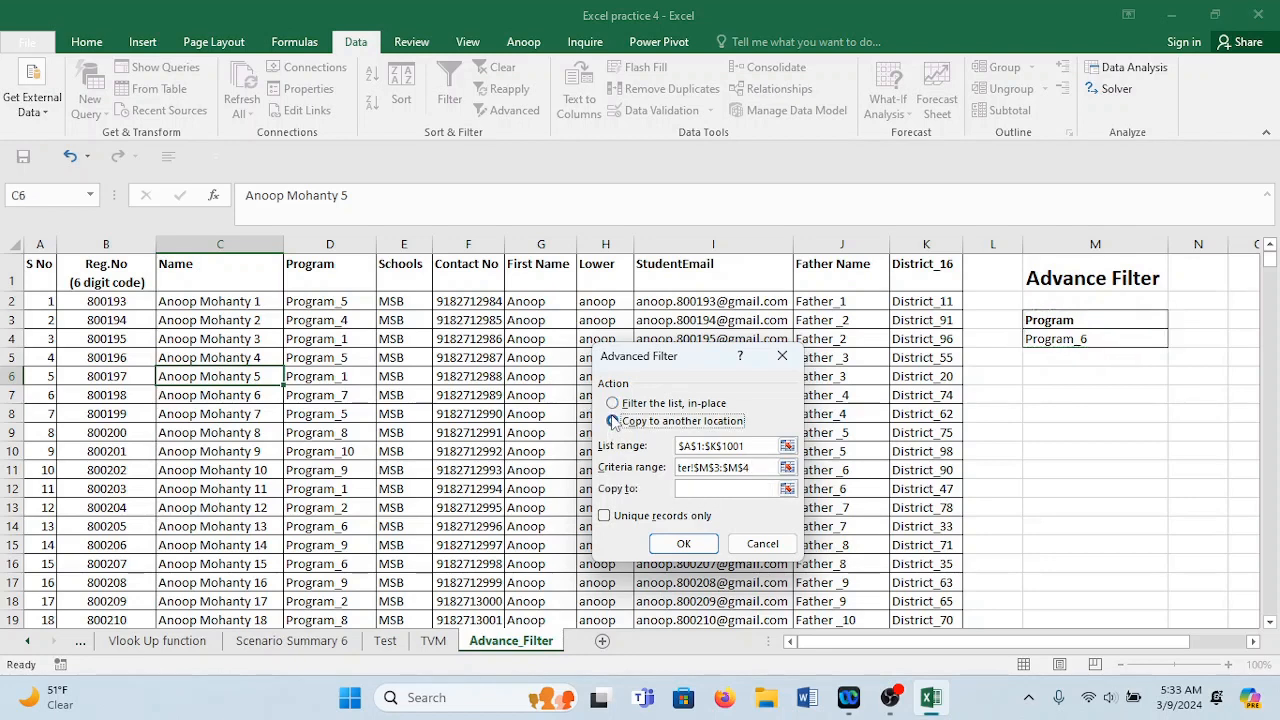
left_click(697, 487)
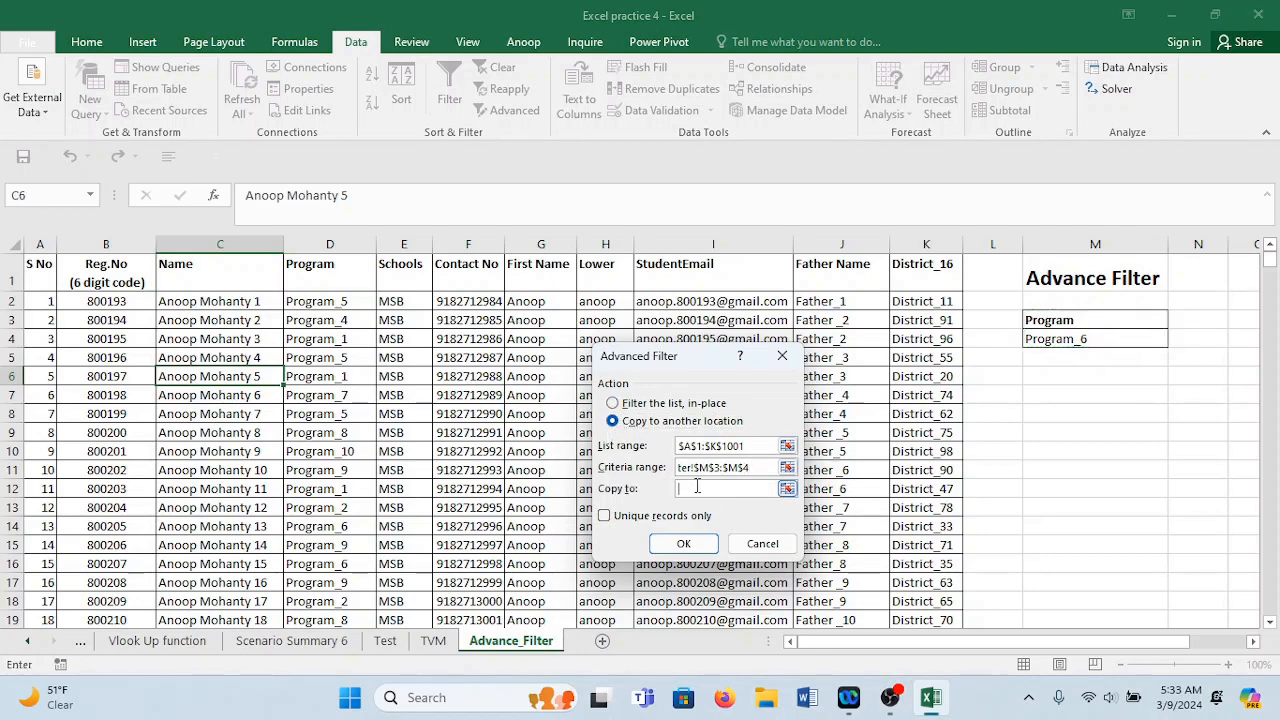
left_click(1089, 376)
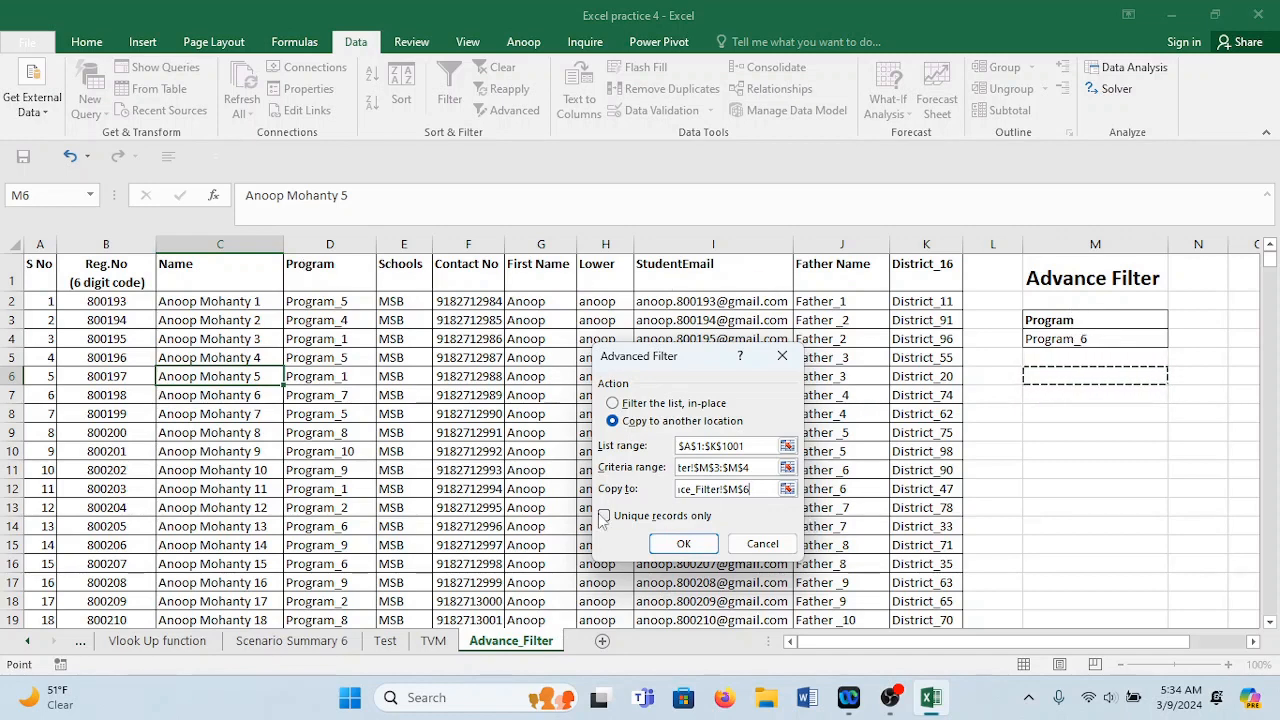
Run the Advanced Filter to copy the Program_6 records into M6 onward.
left_click(668, 542)
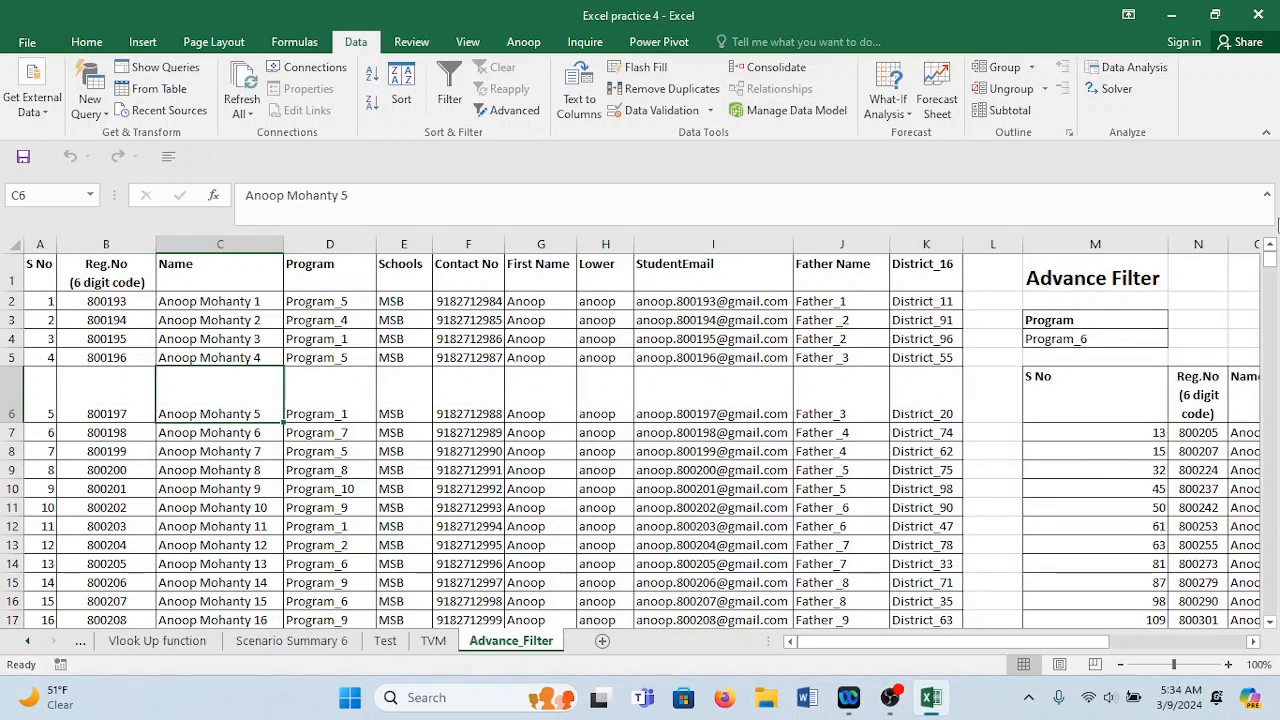
Widen column N, narrow column M and autofit column P so Program_6 shows in full.
left_click_drag(1229, 248, 1251, 249)
key("Right")
key("Right")
key("Right")
key("Right")
key("Right")
key("Right")
key("Right")
key("Right")
key("Right")
key("Right")
key("Right")
key("Right")
key("Right")
key("Right")
key("Right")
key("Right")
key("Right")
key("Right")
key("Right")
key("Right")
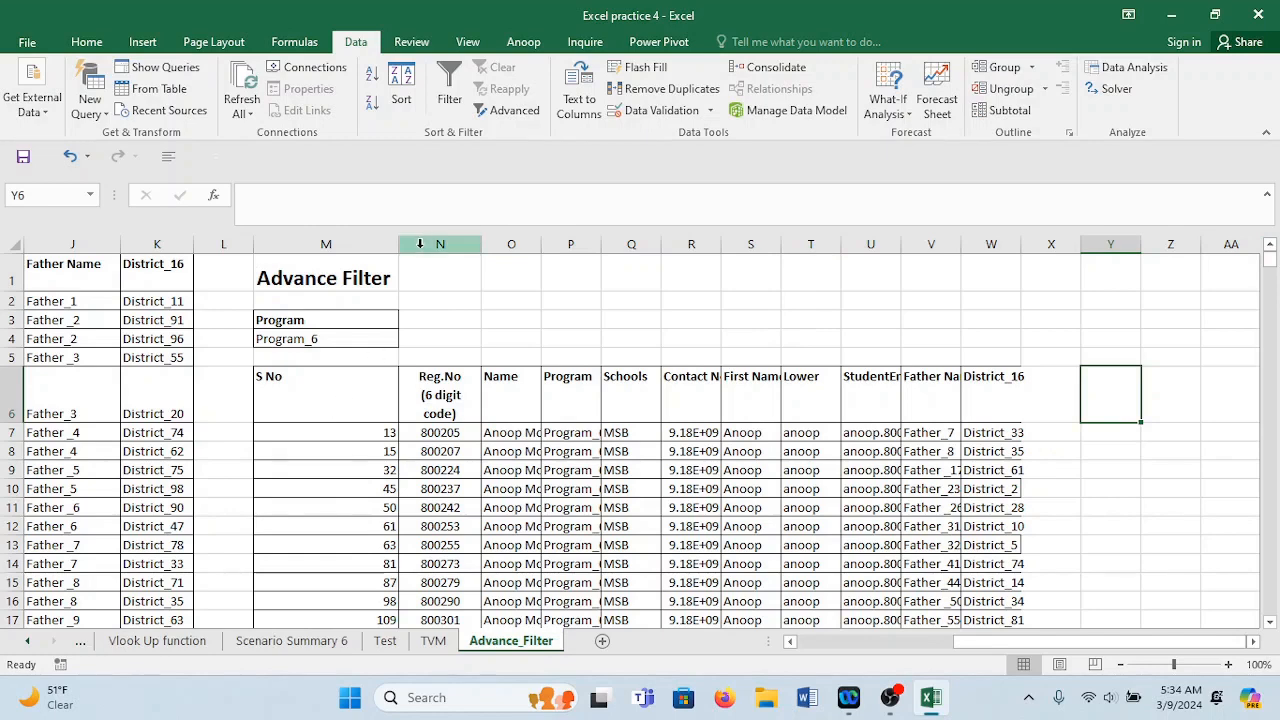
left_click_drag(398, 246, 299, 261)
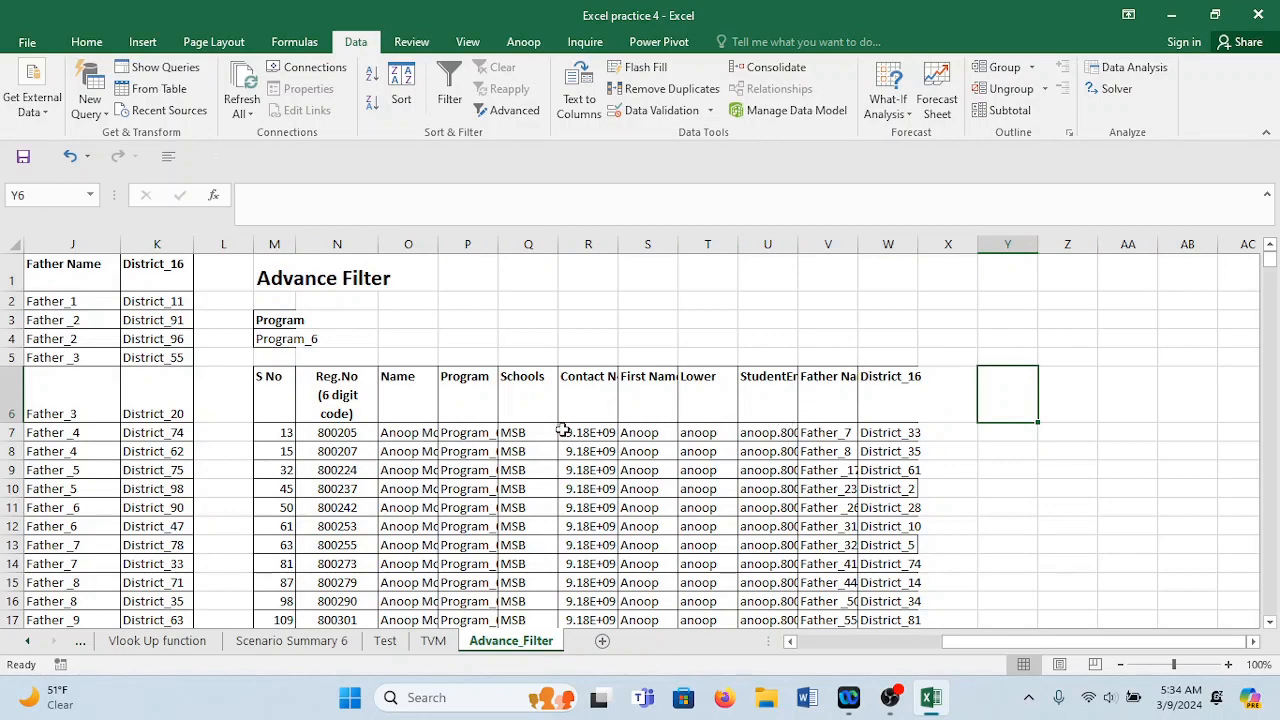
left_click(469, 407)
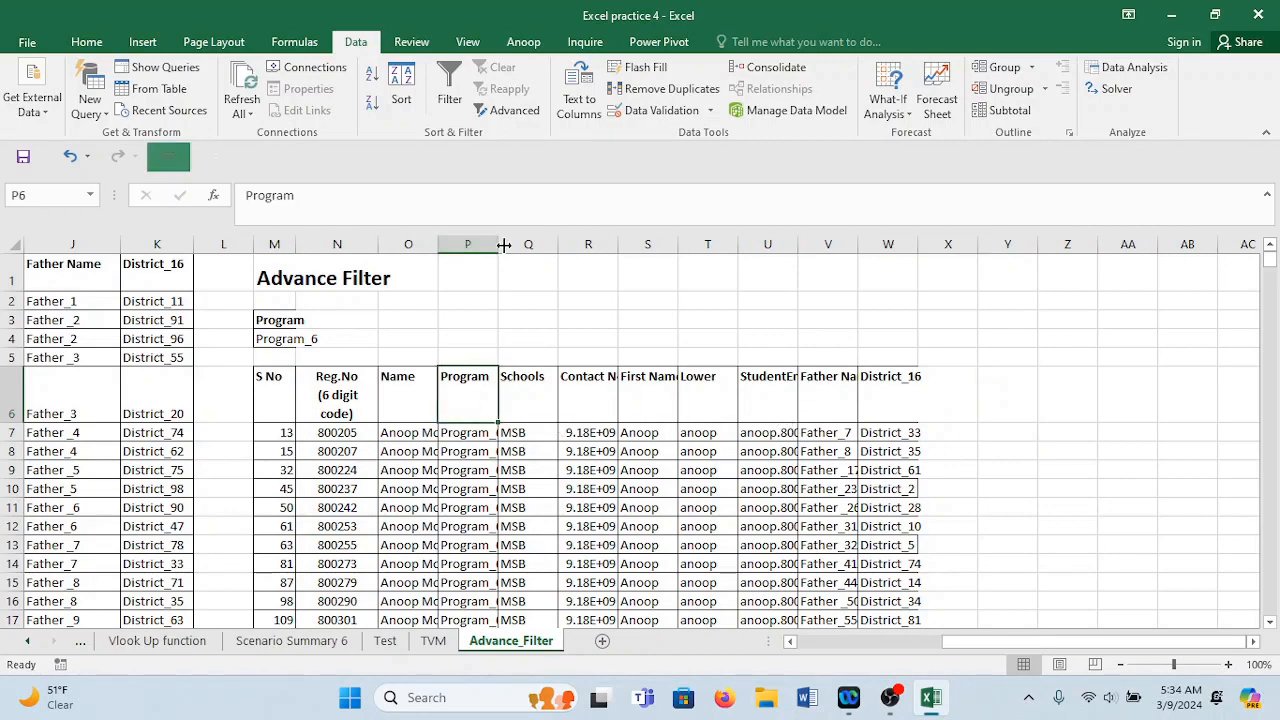
double_click(499, 245)
Select the copied Program values from P7 down to check the 109 extracted records.
left_click(490, 430)
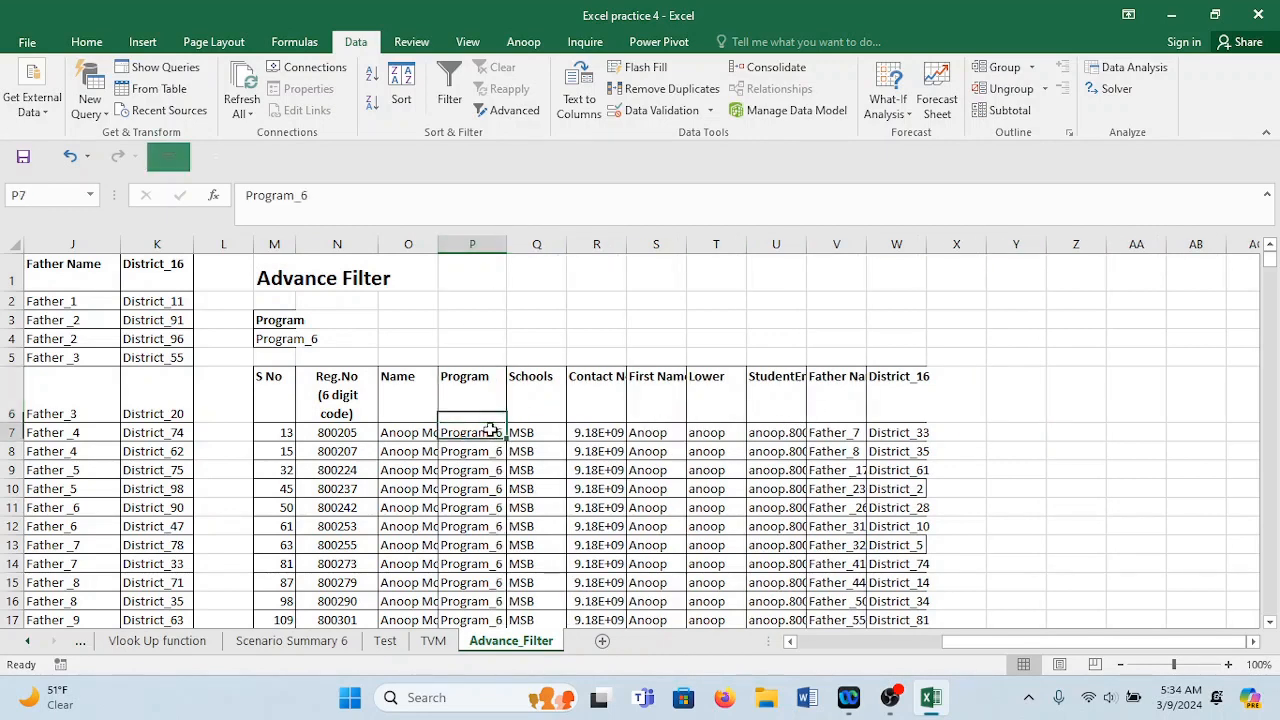
key("ctrl+shift+Down")
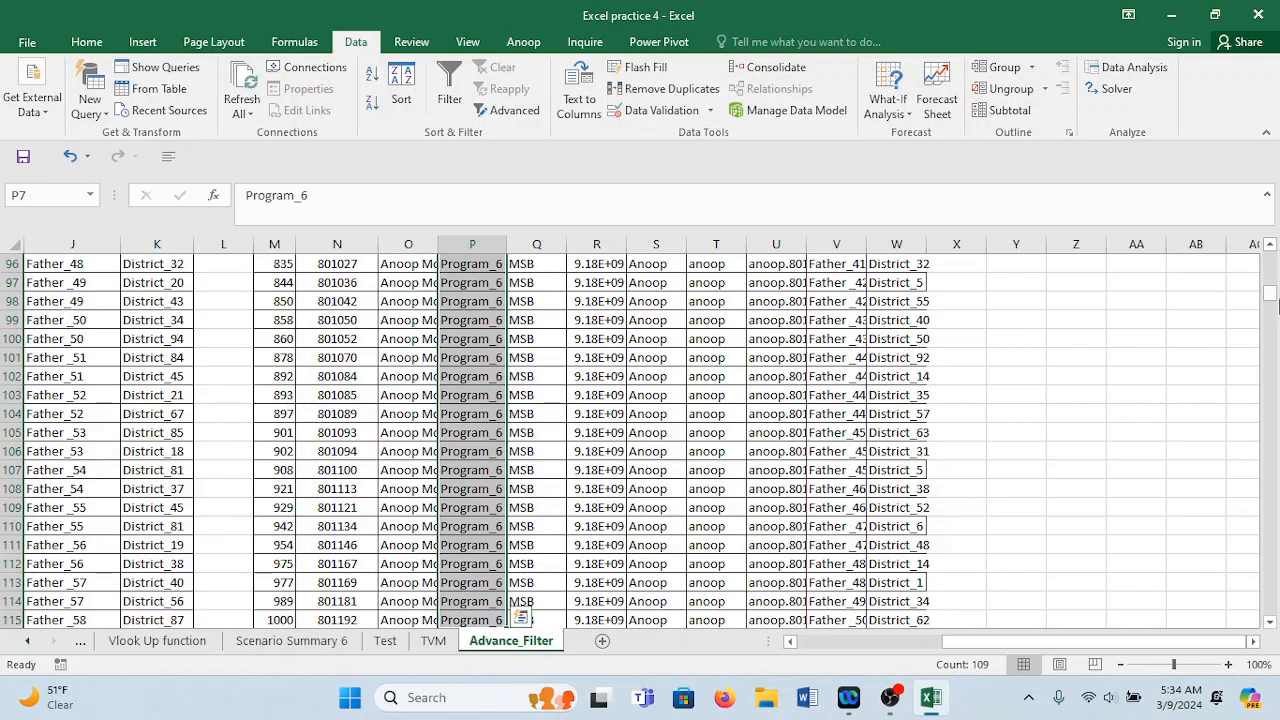
left_click_drag(1268, 303, 1268, 256)
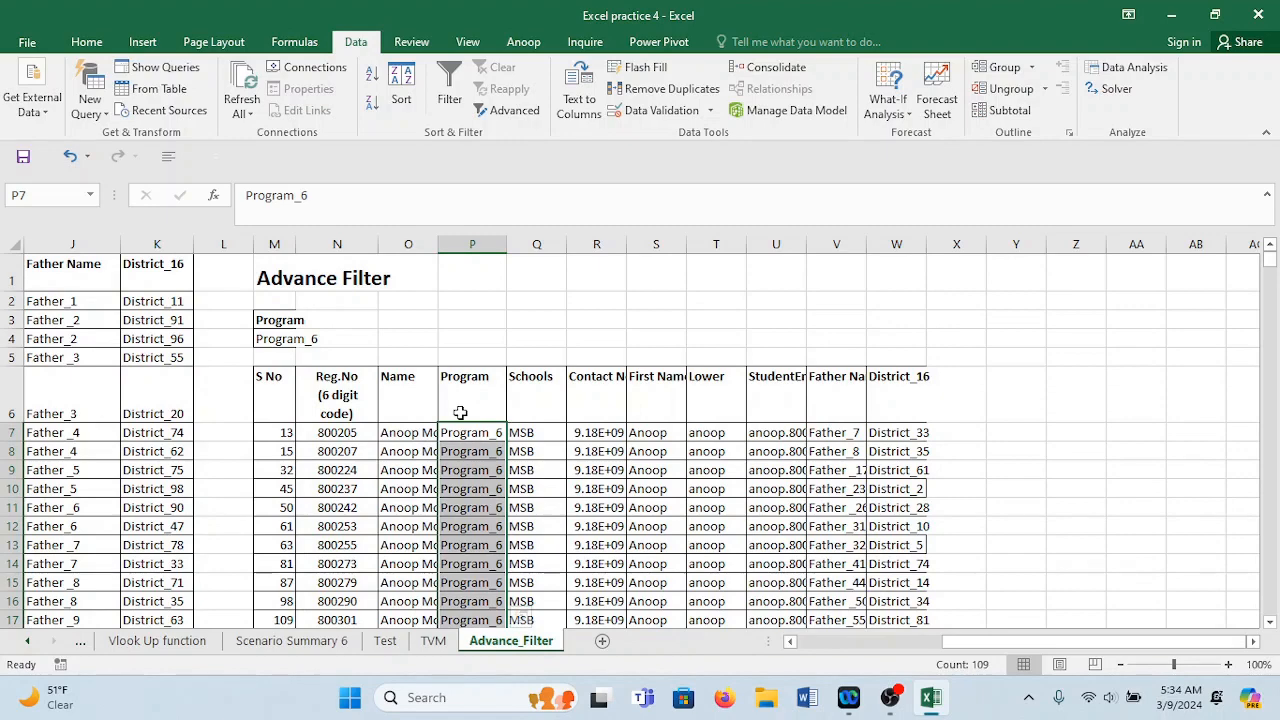
key("Left")
key("Left")
key("Left")
key("Left")
key("Left")
key("Left")
key("Left")
key("Left")
key("Left")
key("Left")
key("Left")
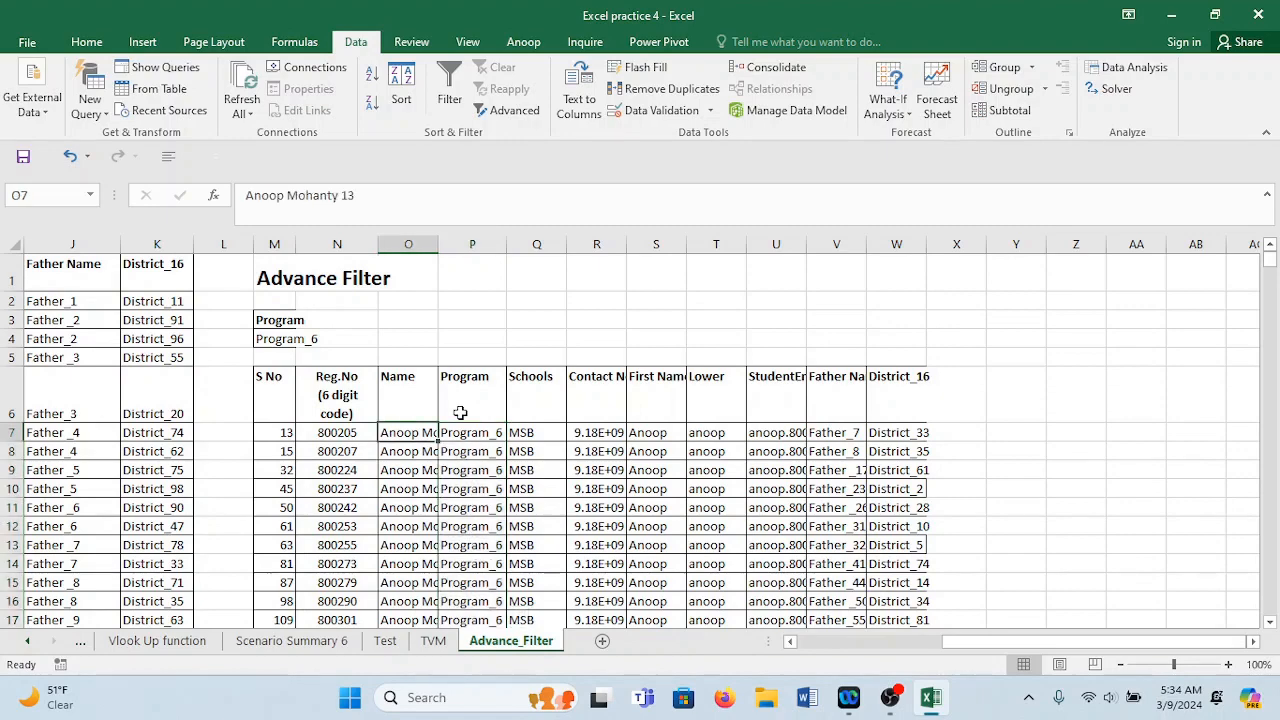
Clear the 109 copied Program_6 result rows from M6:W115.
left_click(708, 391)
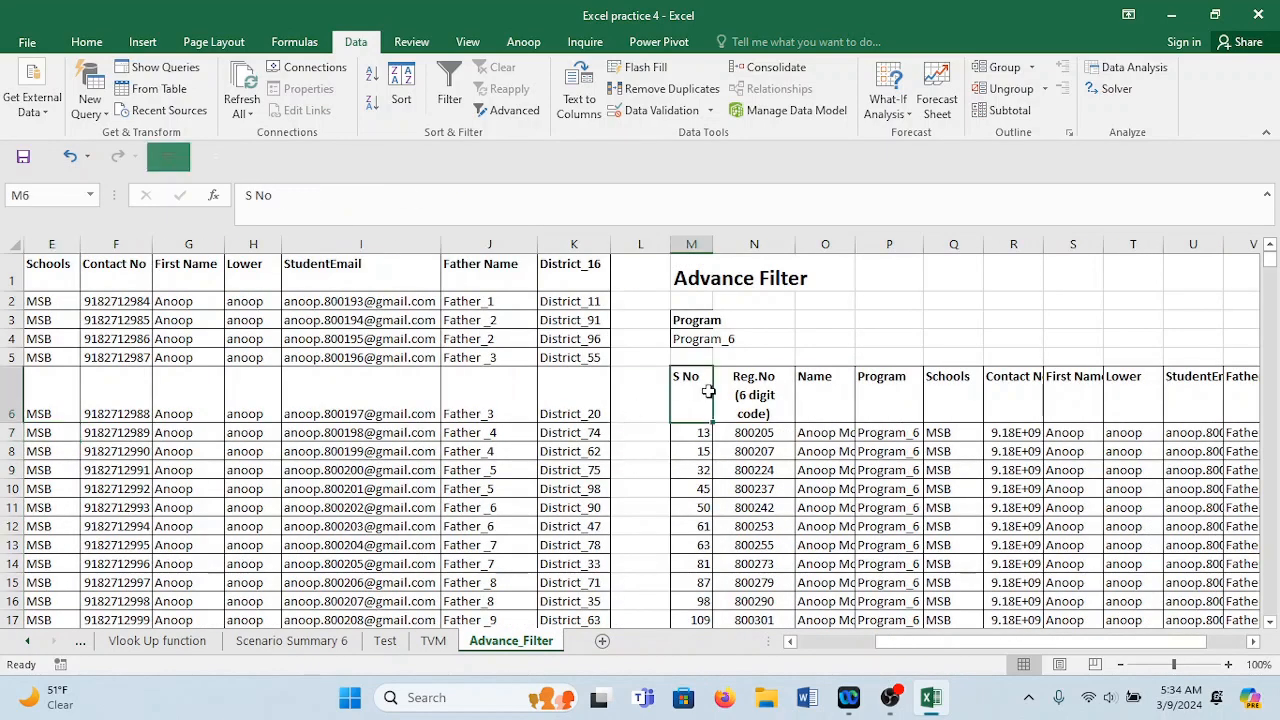
key("ctrl+shift+Right")
key("ctrl+shift+Down")
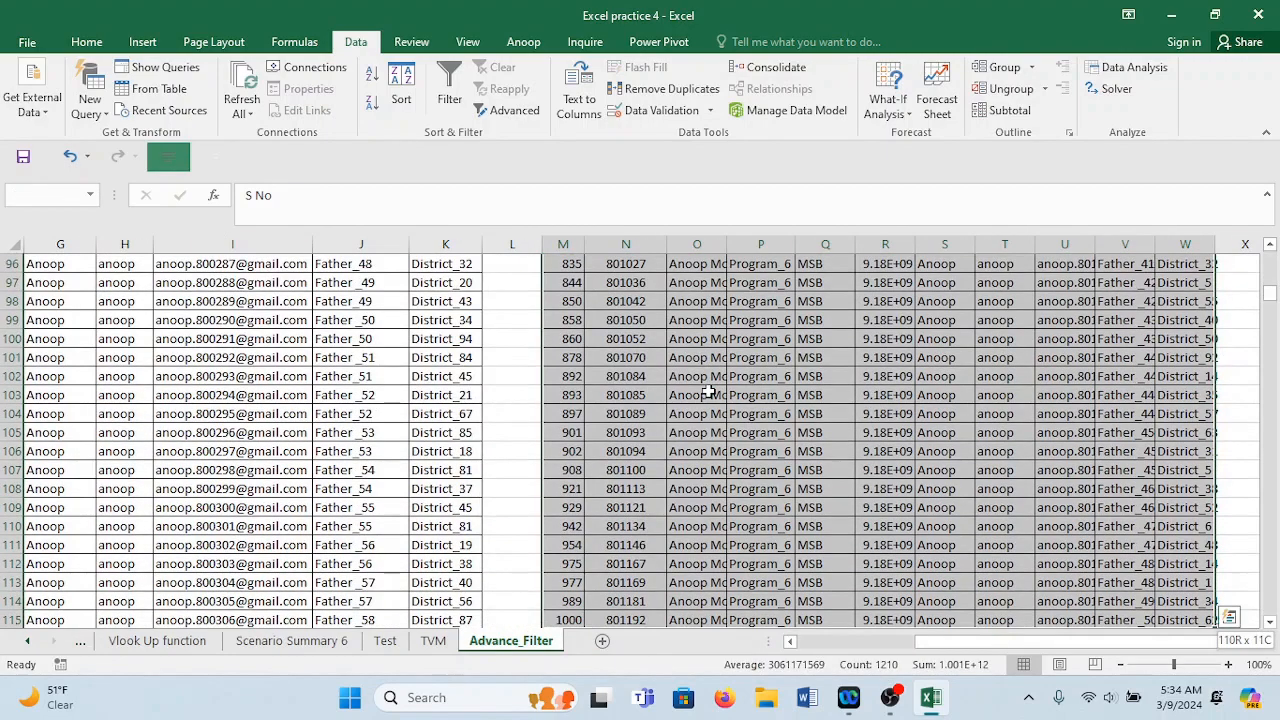
key("ctrl+q")
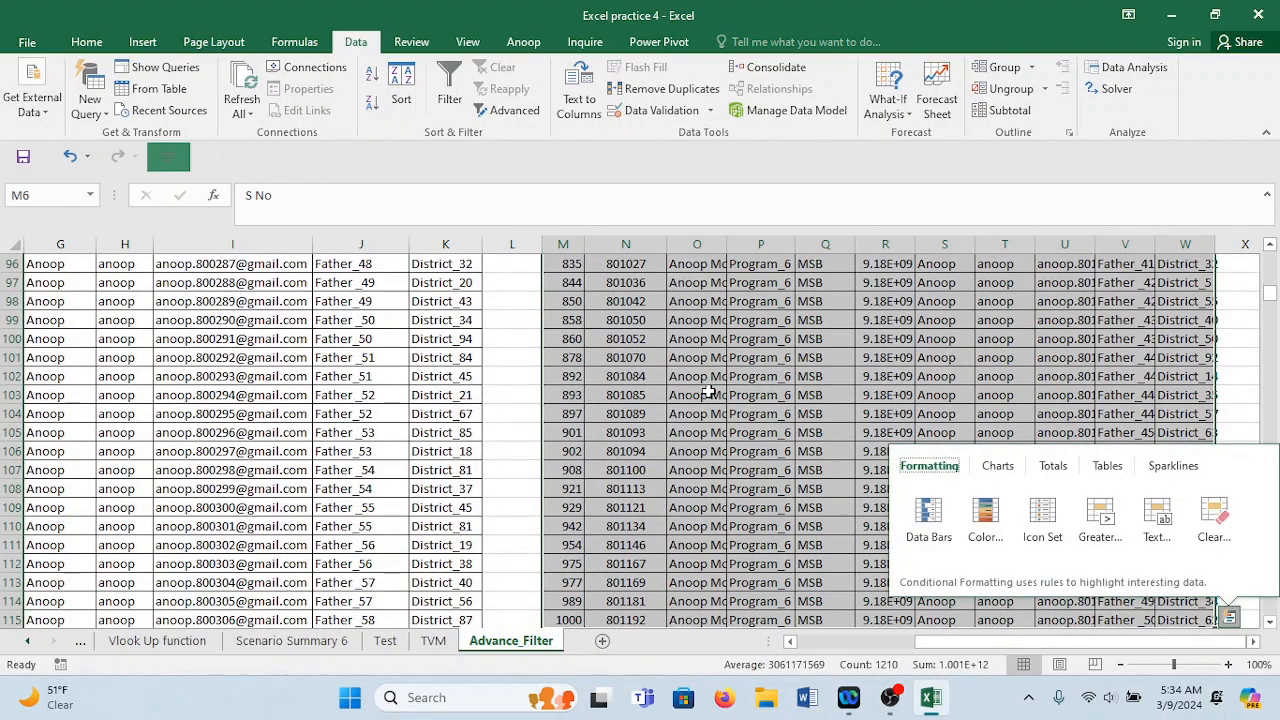
left_click(680, 357)
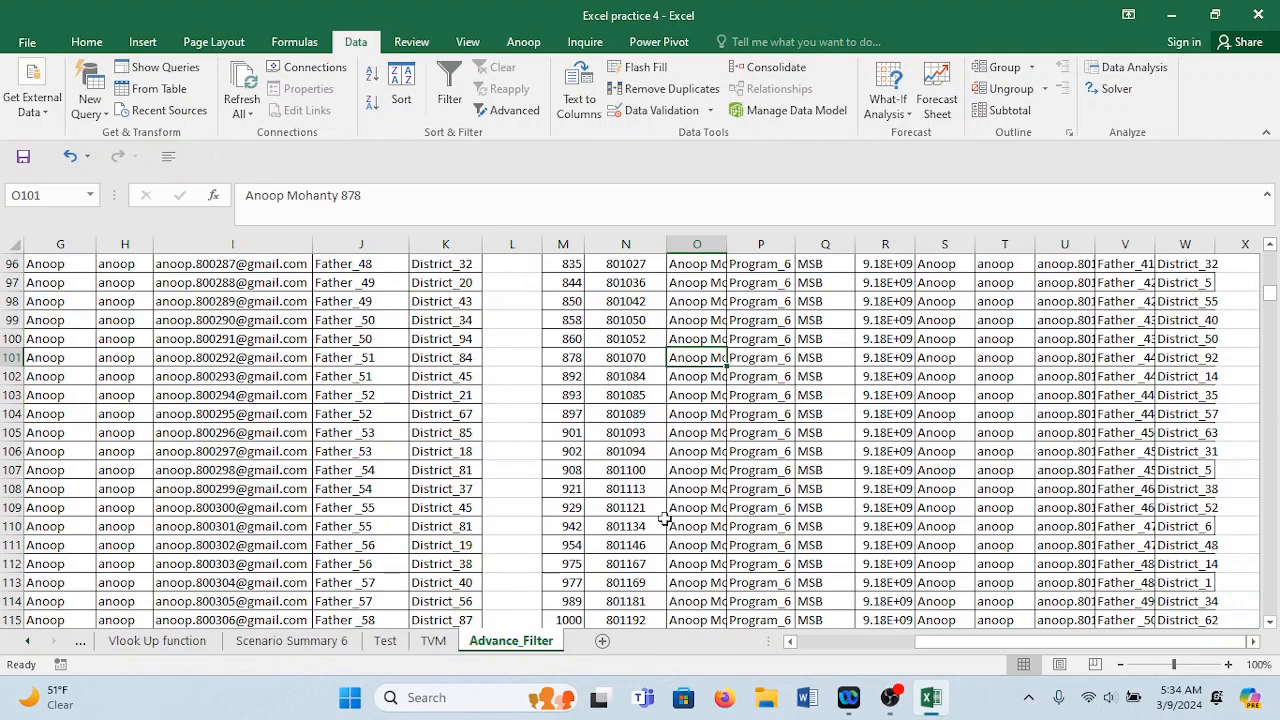
key("ctrl+a")
key("Delete")
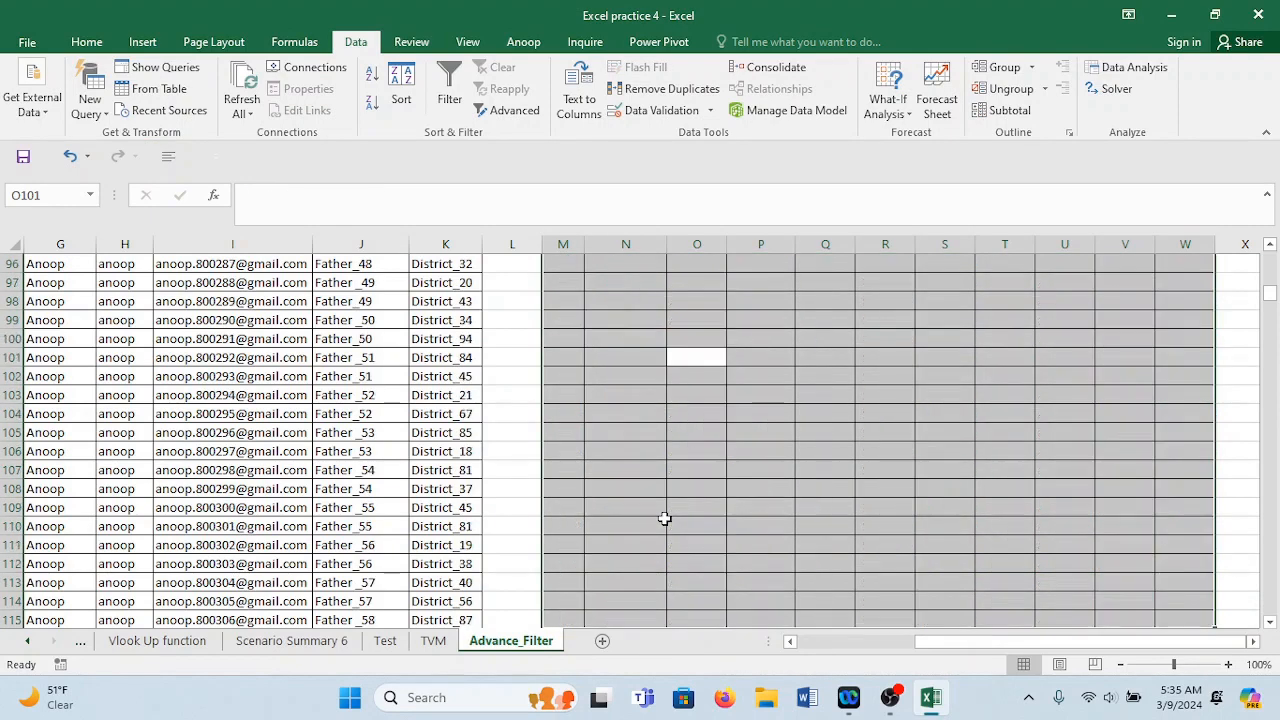
key("ctrl+shift+Left")
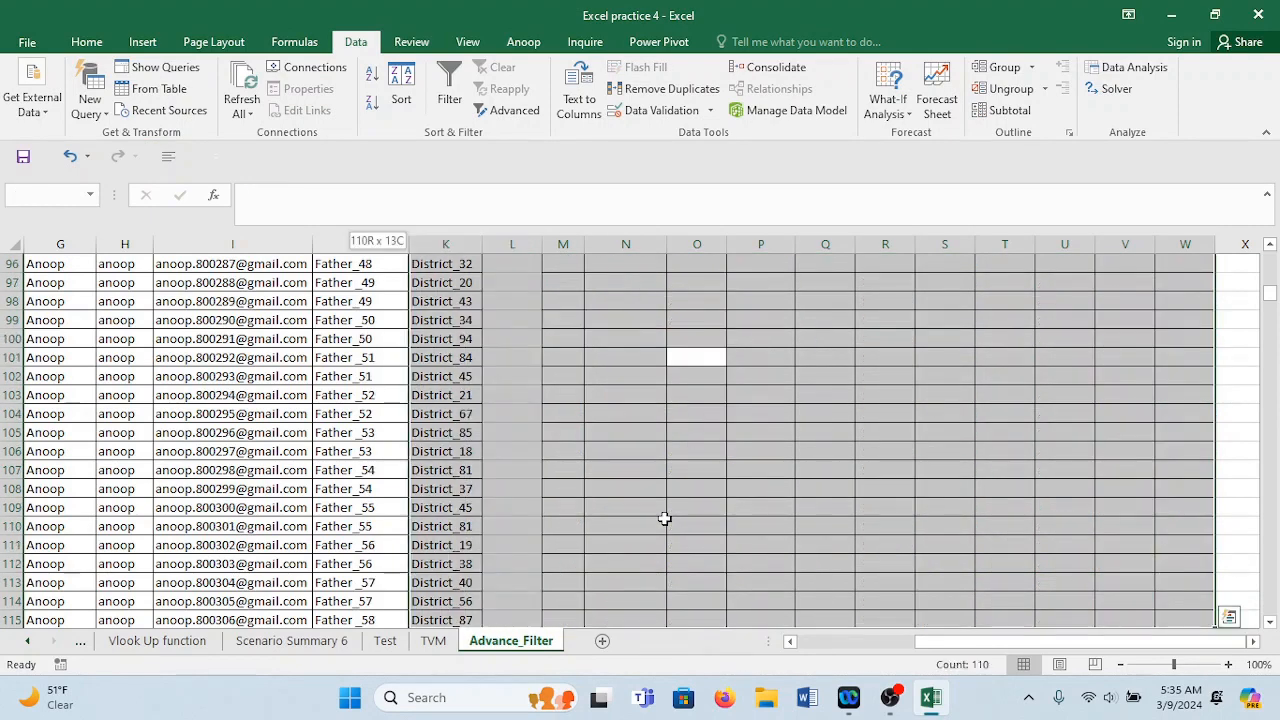
key("ctrl+shift+Left")
key("Left")
key("Left")
key("Left")
key("Left")
key("Left")
key("Left")
key("Left")
key("ctrl+shift+Up")
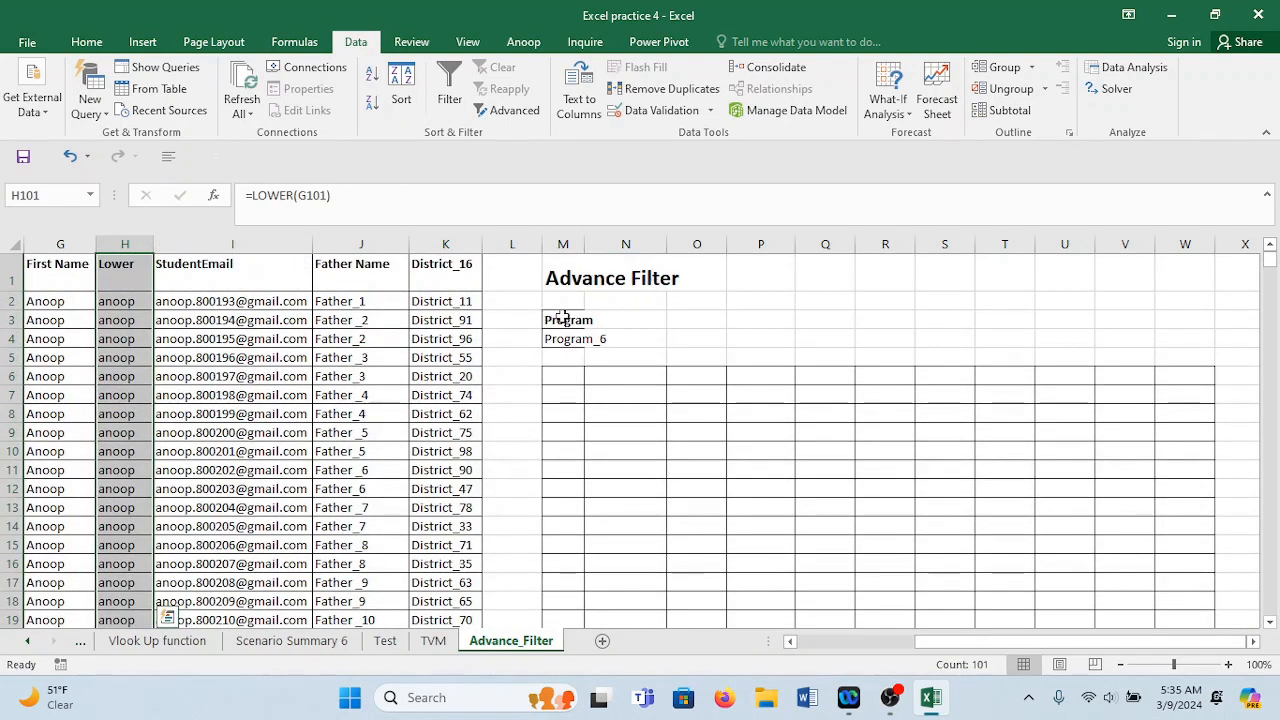
Widen column M to fit the Program / Program_6 criteria.
left_click_drag(562, 317, 571, 338)
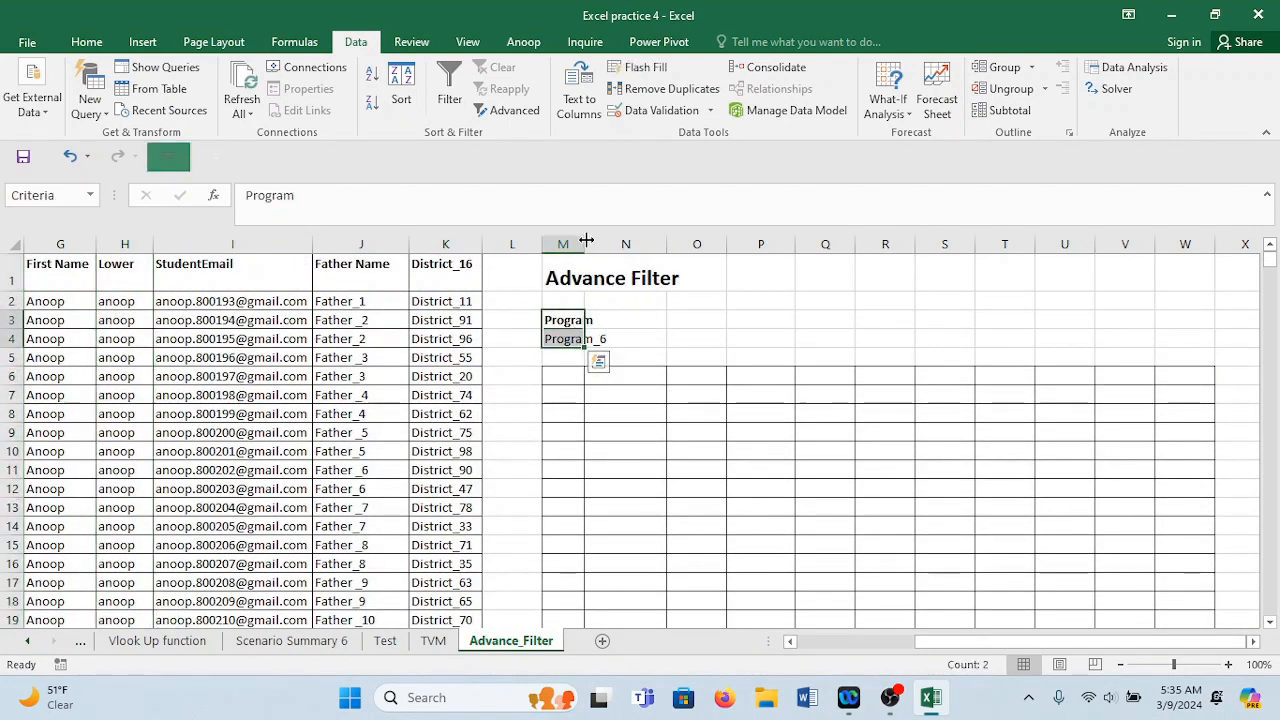
left_click_drag(587, 240, 686, 244)
left_click(735, 323)
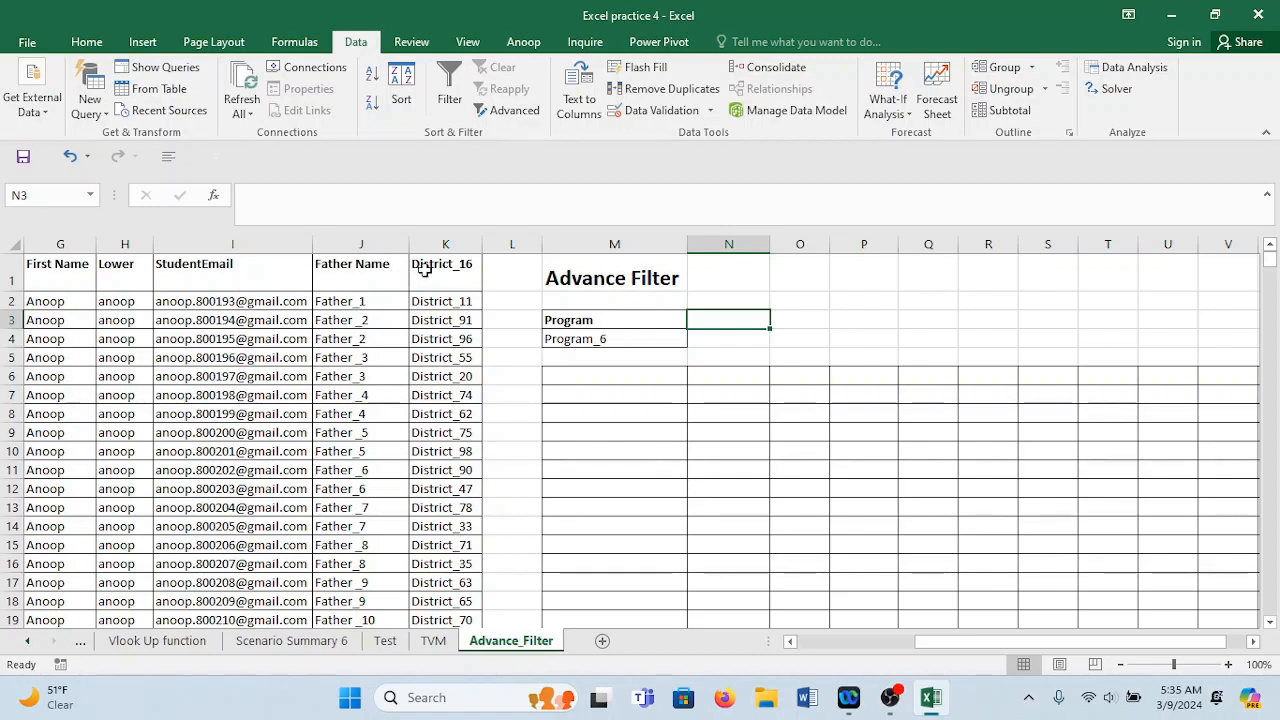
Copy the District_16 heading and first district value into N3:N4 as a second criterion.
left_click_drag(438, 266, 440, 298)
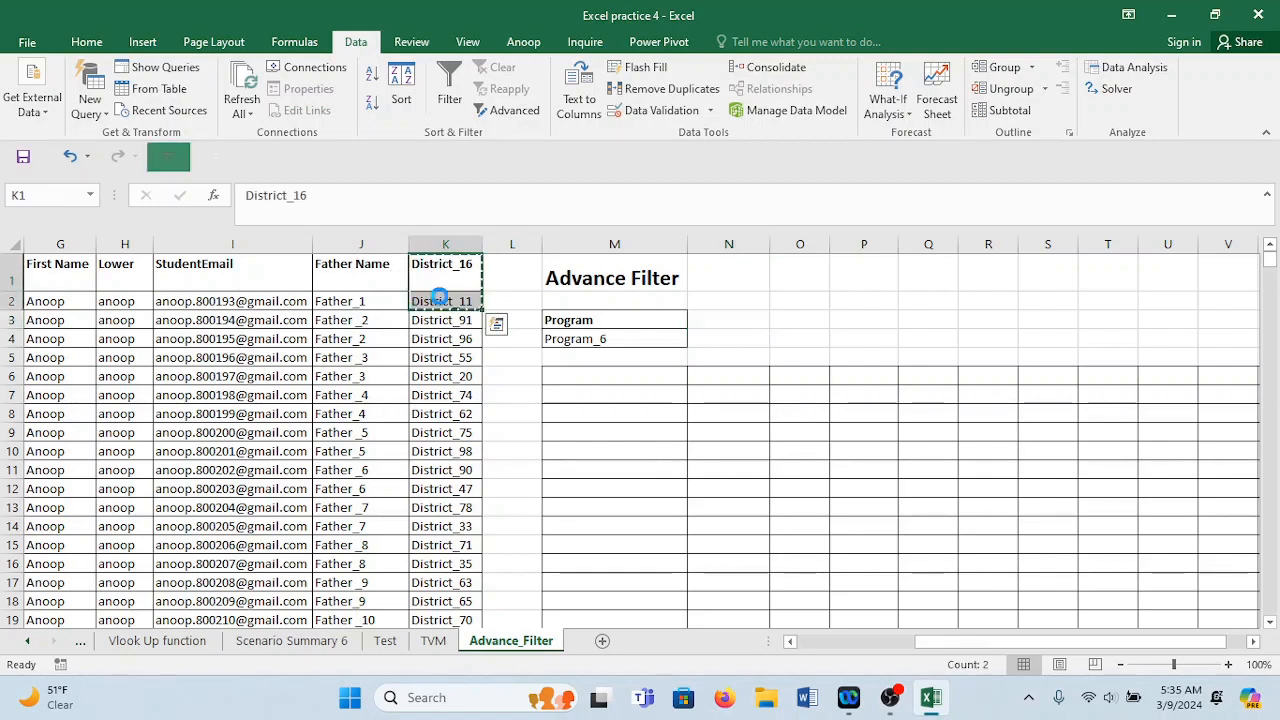
key("ctrl+c")
left_click(720, 318)
key("ctrl+v")
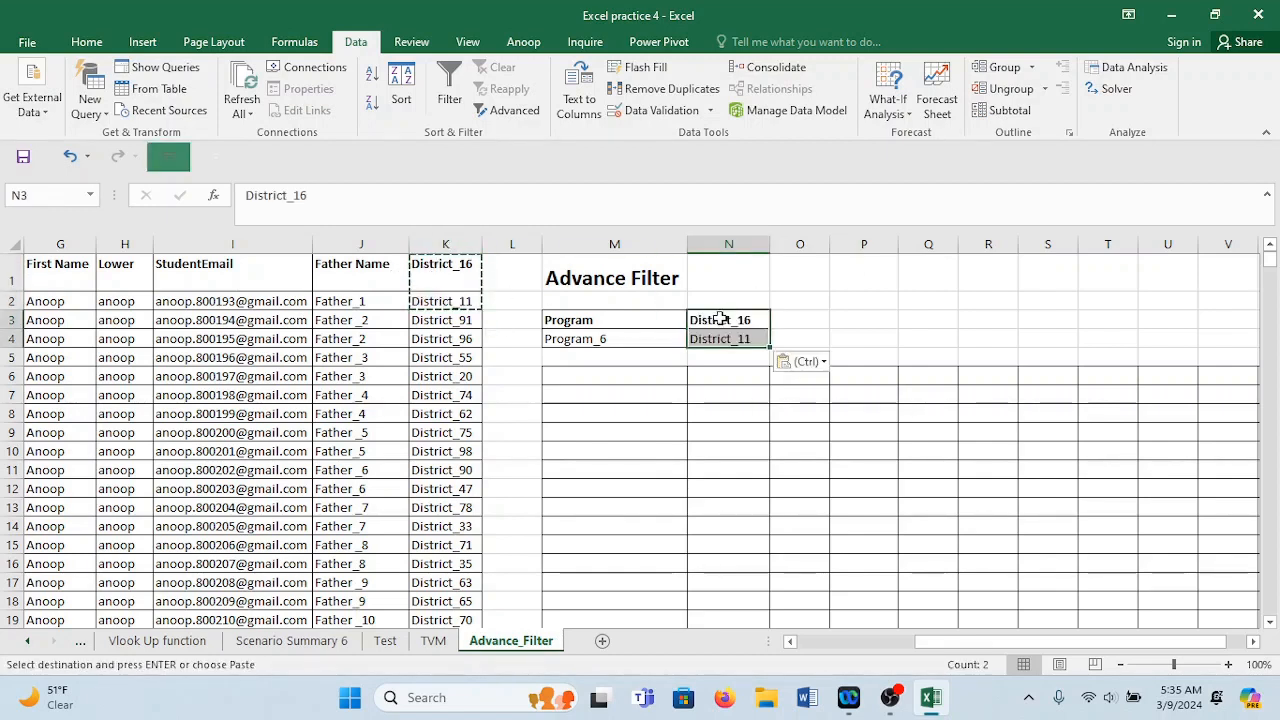
Replace the Program_6 criterion in M4 with Program_8 copied from row 9.
left_click(640, 339)
left_click(103, 438)
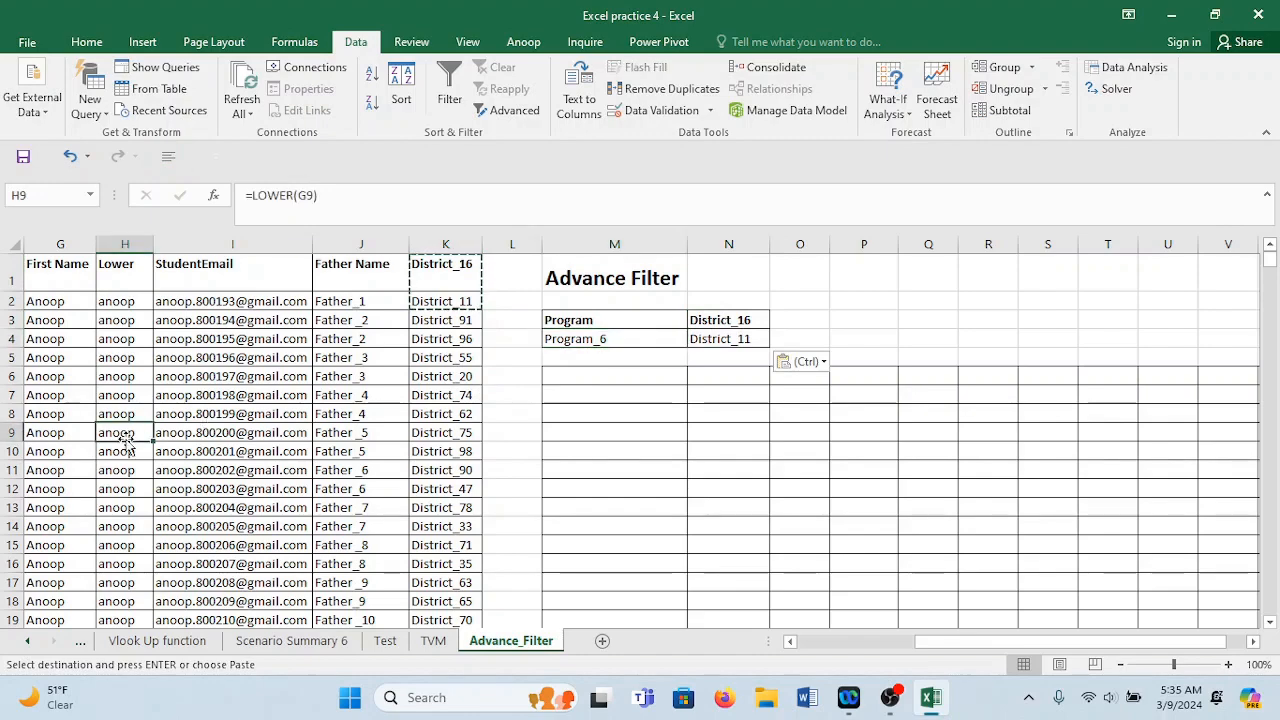
key("Left")
key("Left")
key("Left")
key("Left")
key("Left")
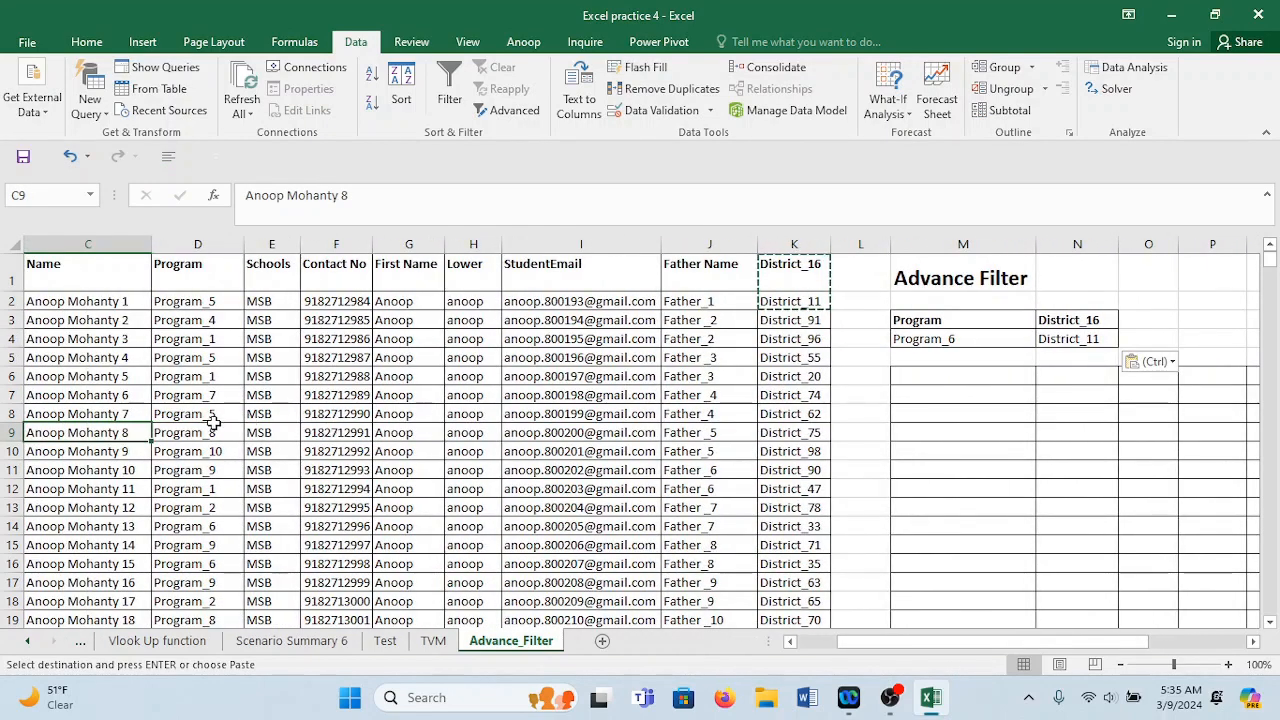
left_click(214, 424)
key("ctrl+c")
left_click(980, 336)
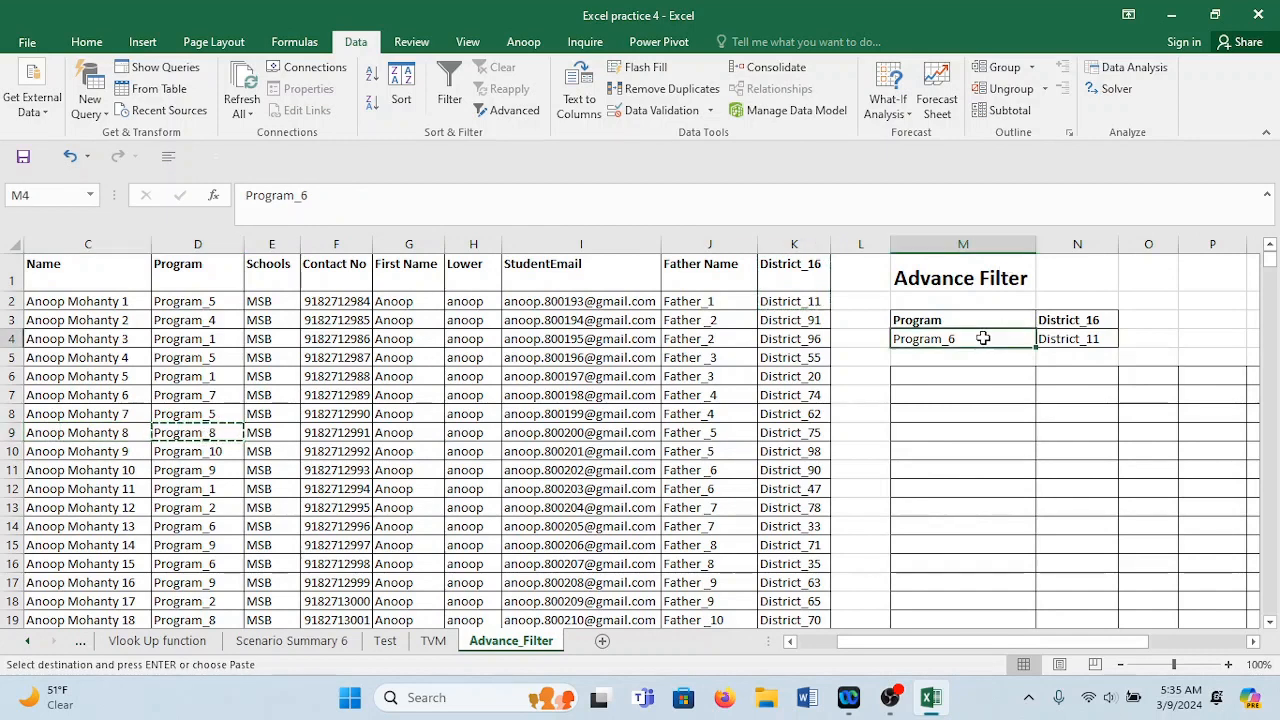
key("ctrl+v")
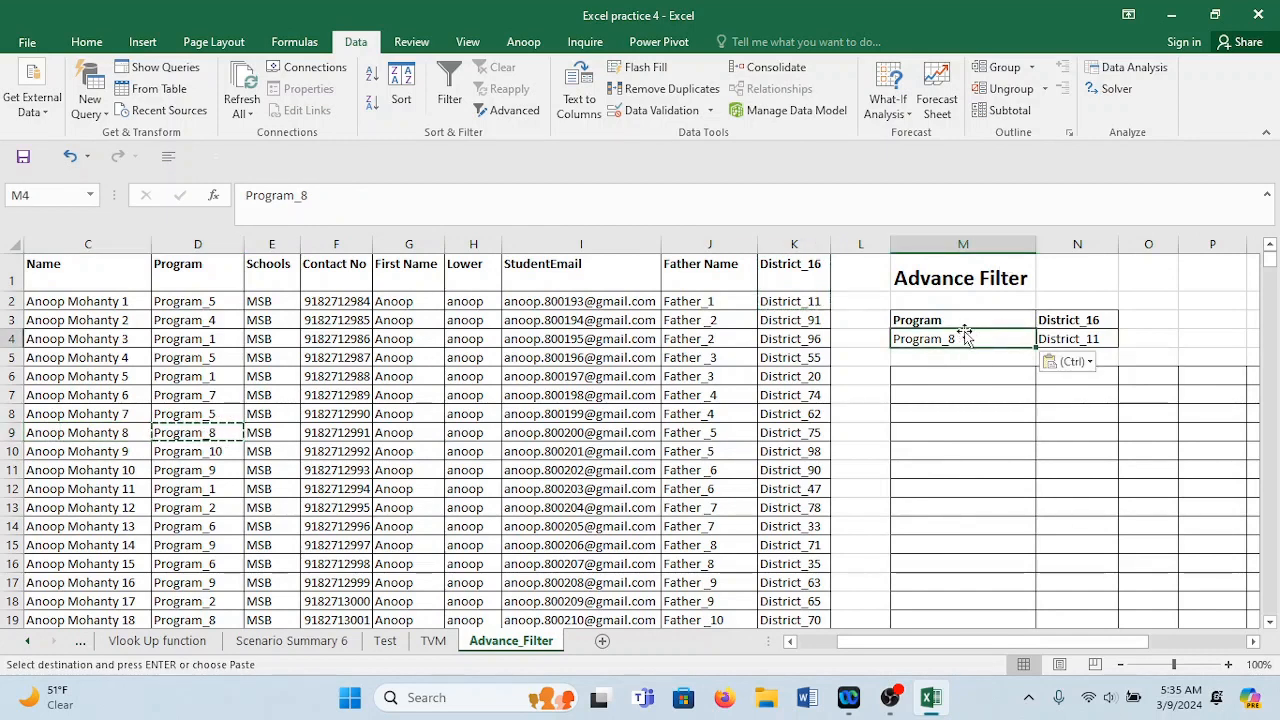
Rename the District_16 headings in K1 and N3 to District.
left_click(1098, 340)
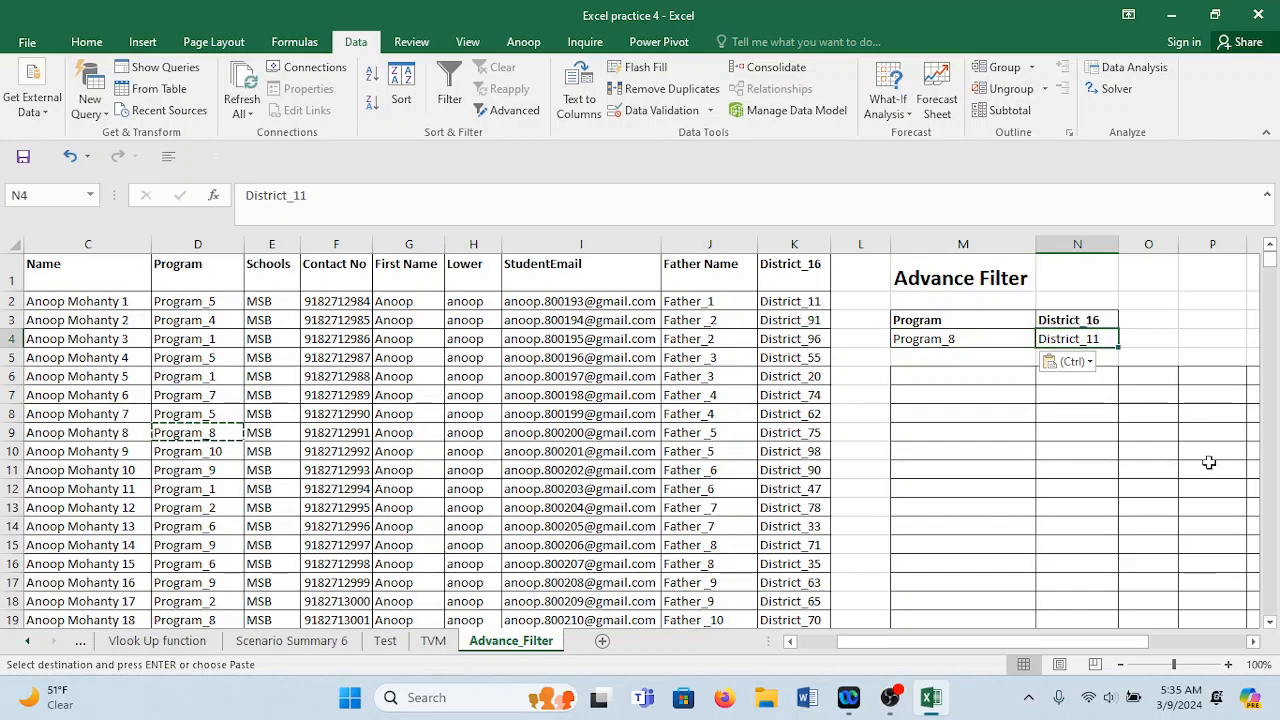
left_click(1105, 321)
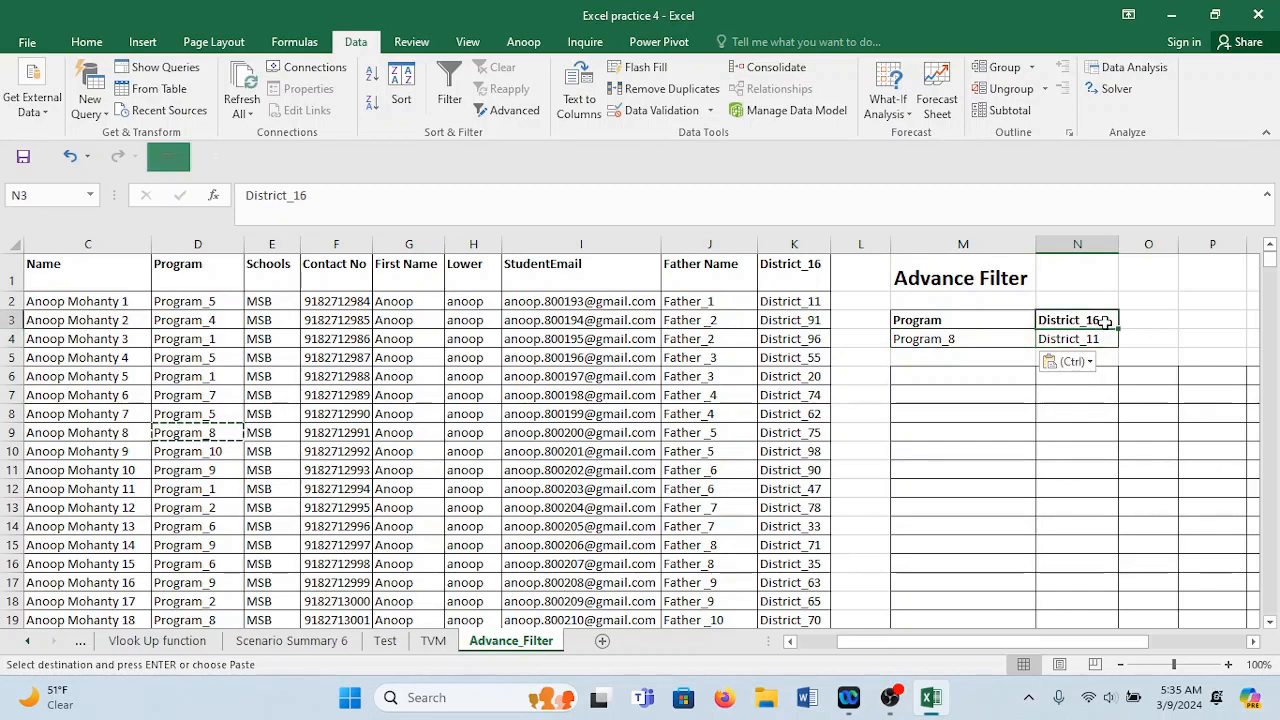
double_click(803, 265)
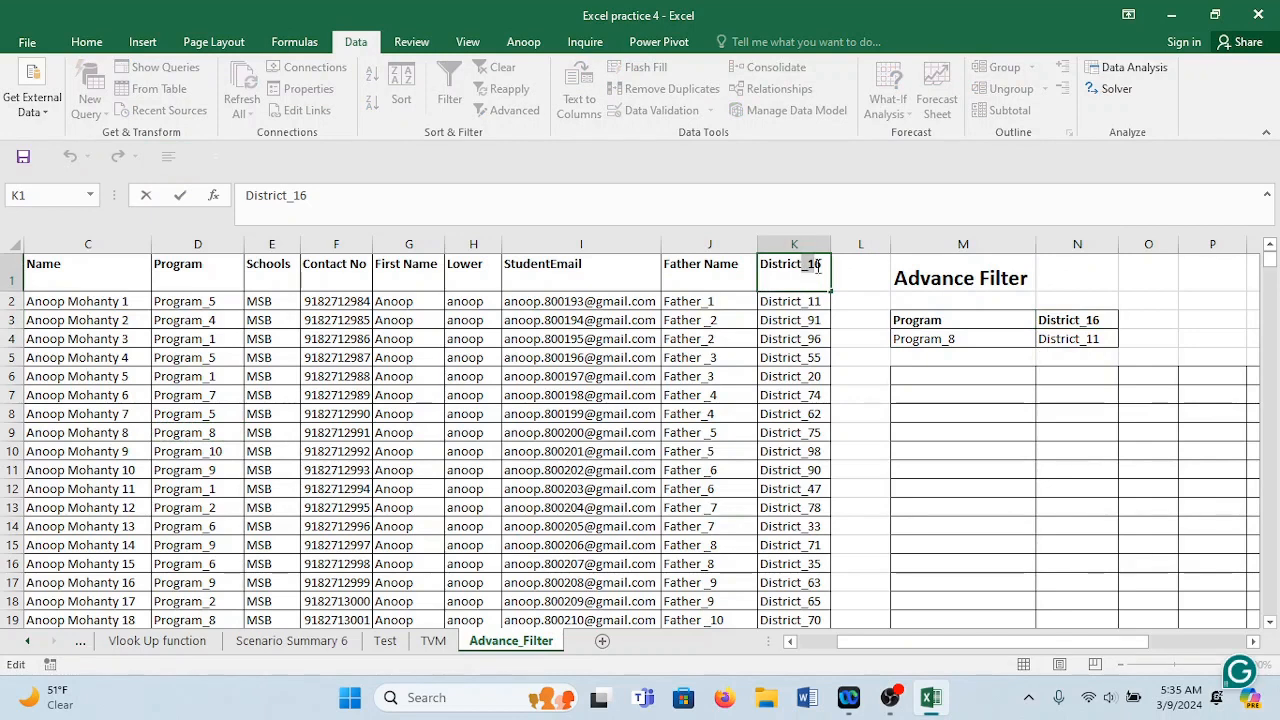
left_click_drag(817, 266, 831, 272)
key("BackSpace")
left_click(851, 314)
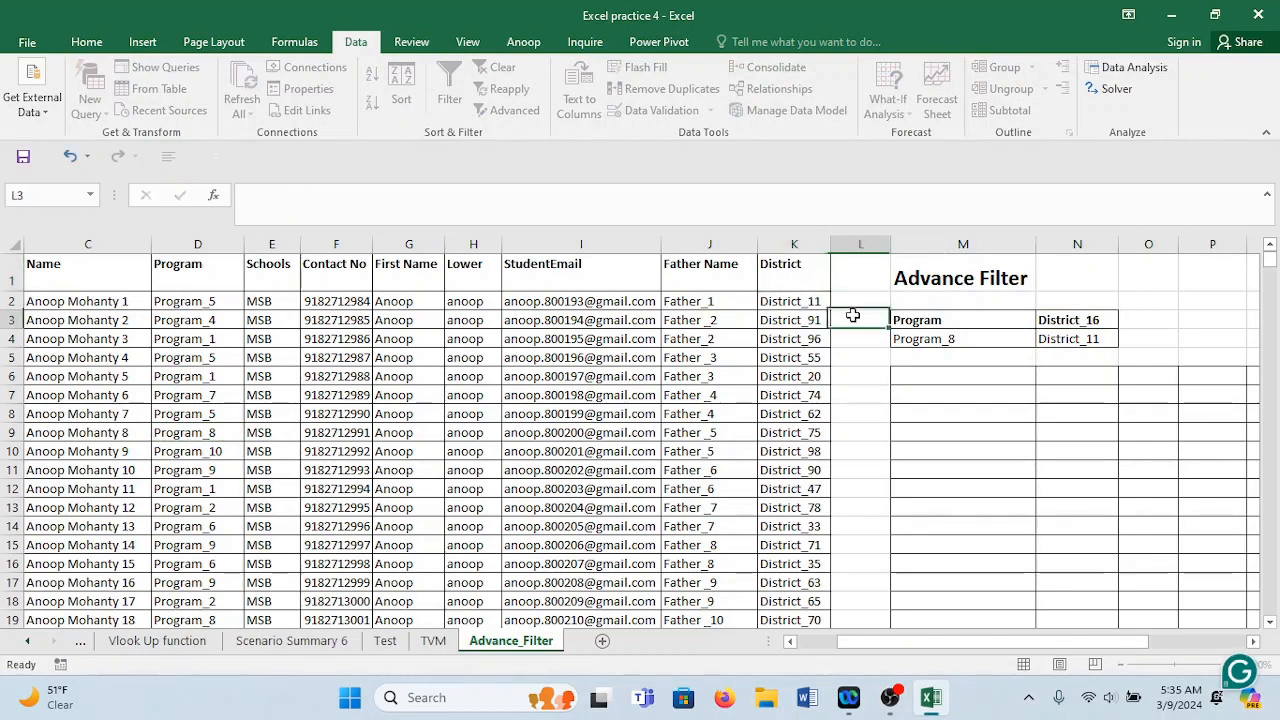
left_click(1085, 320)
double_click(1085, 320)
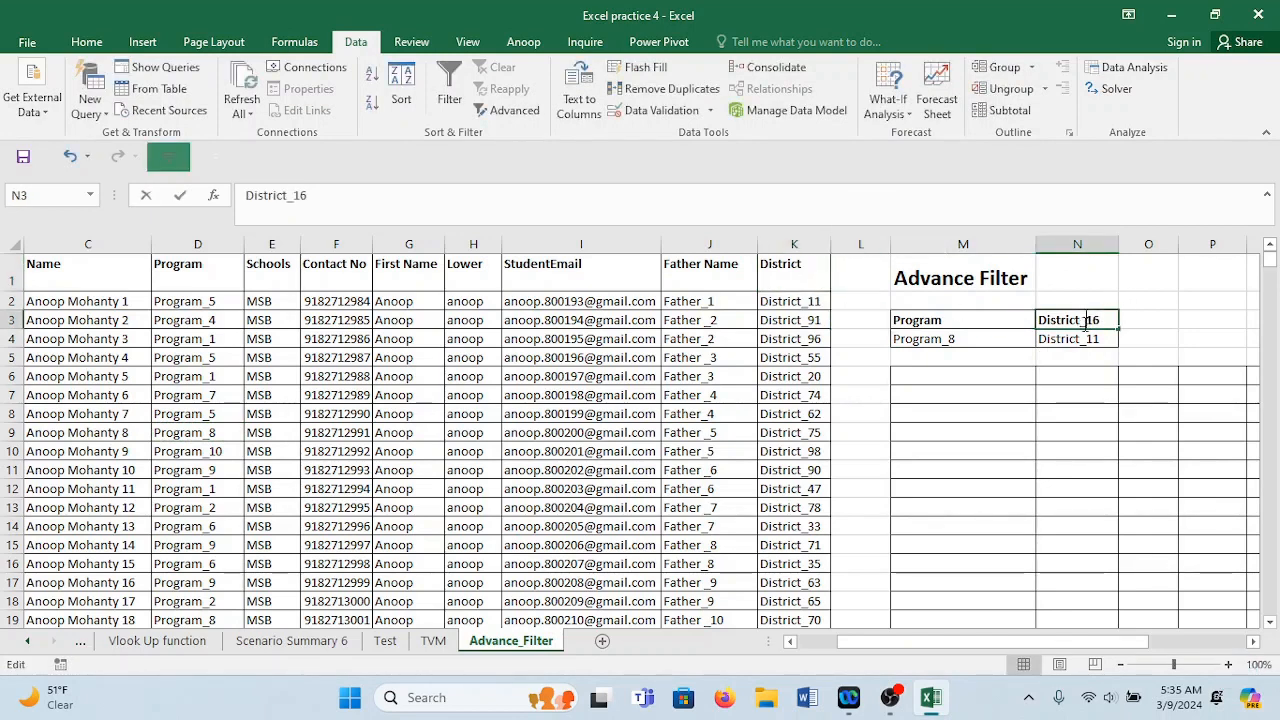
left_click_drag(1080, 322, 1127, 320)
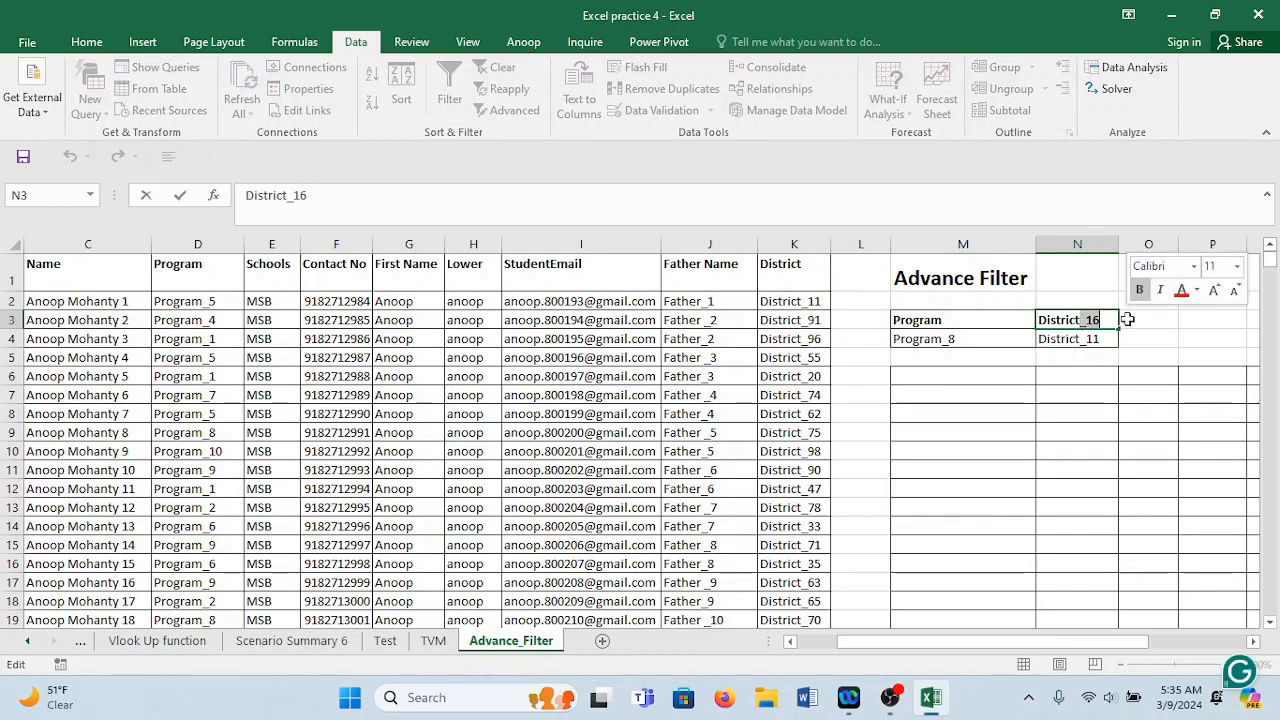
key("BackSpace")
left_click(1005, 396)
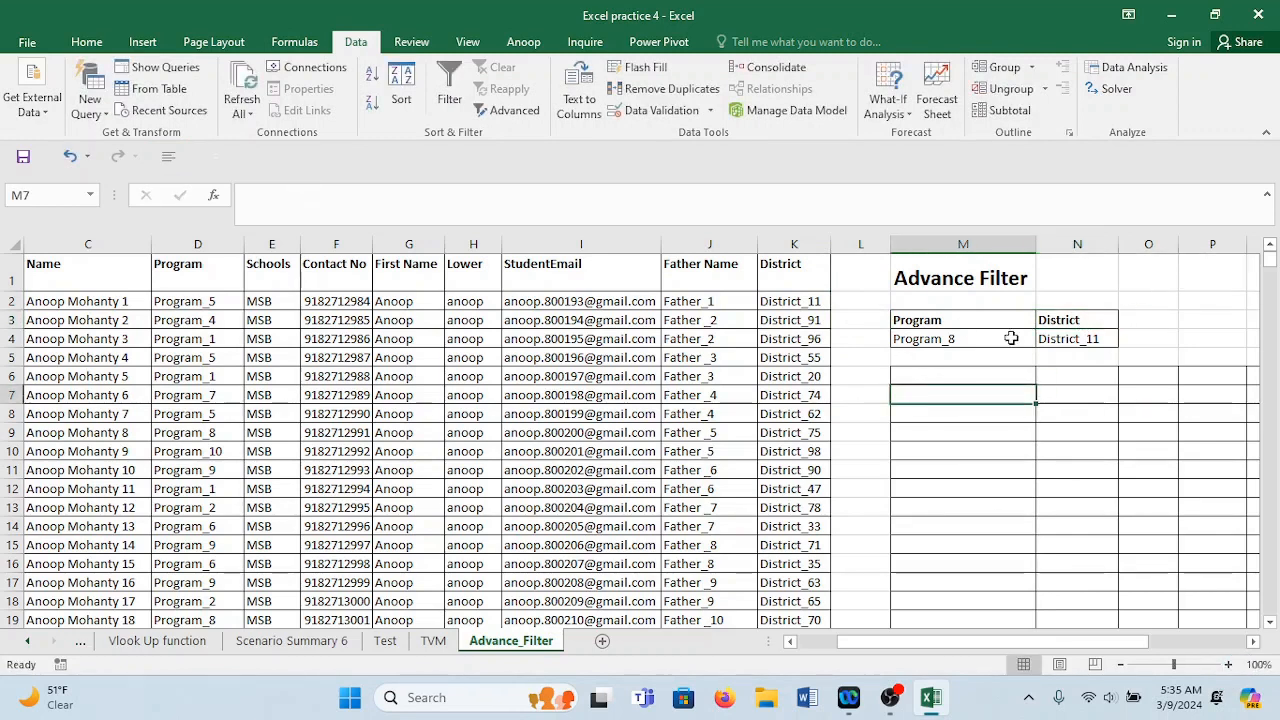
left_click(86, 305)
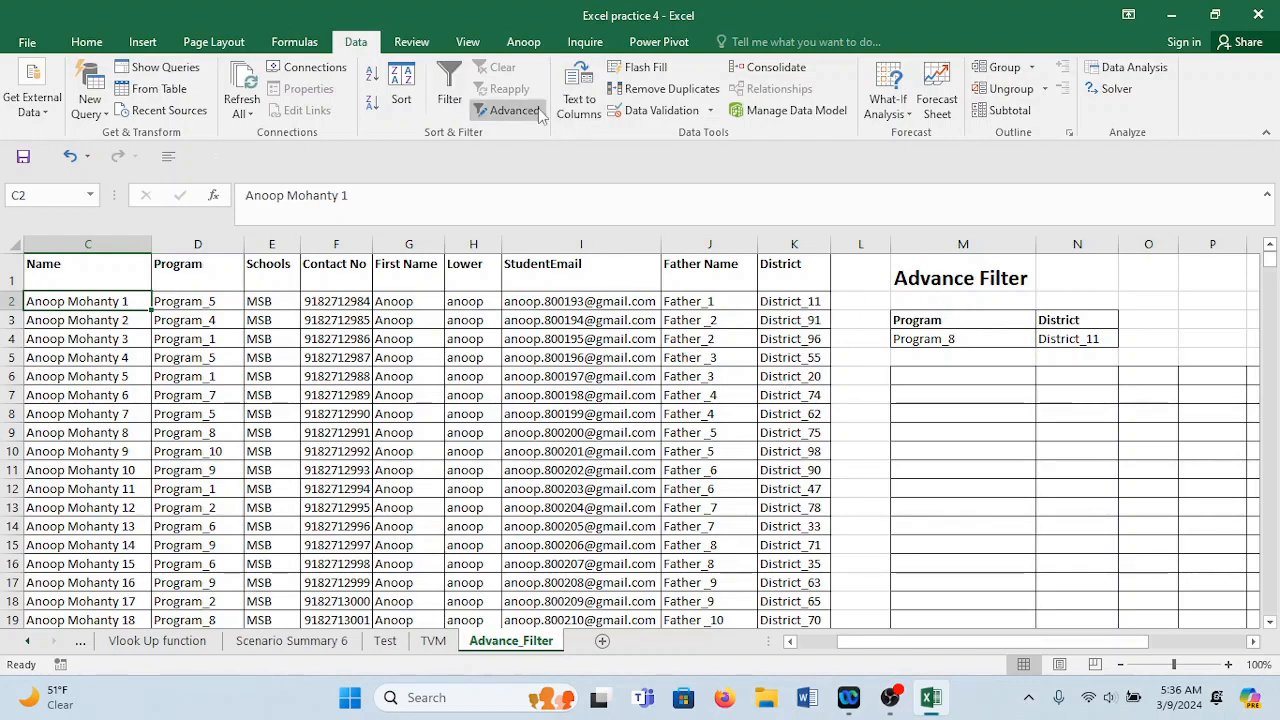
Run the Advanced Filter with criteria M3:N4, copying matches to M6.
left_click(505, 110)
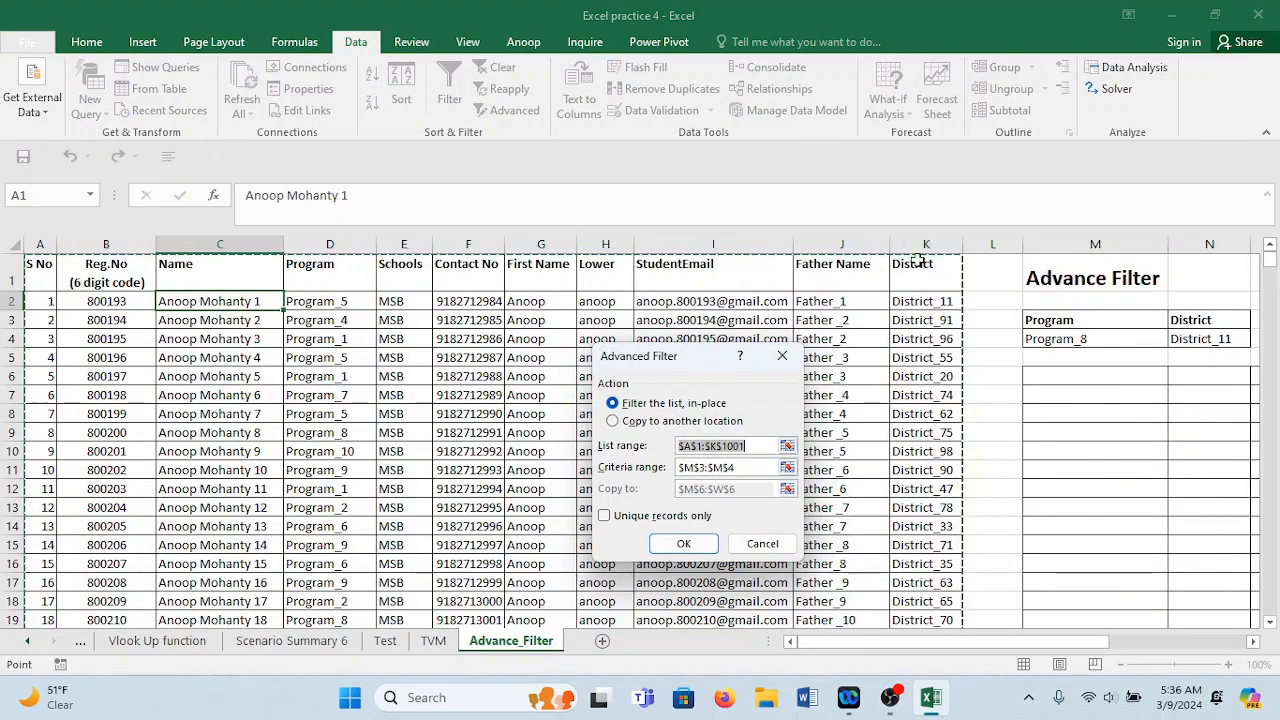
mouse_move(1276, 262)
left_mouse_down()
mouse_move(1262, 630)
mouse_move(1270, 258)
left_mouse_up()
left_click(720, 467)
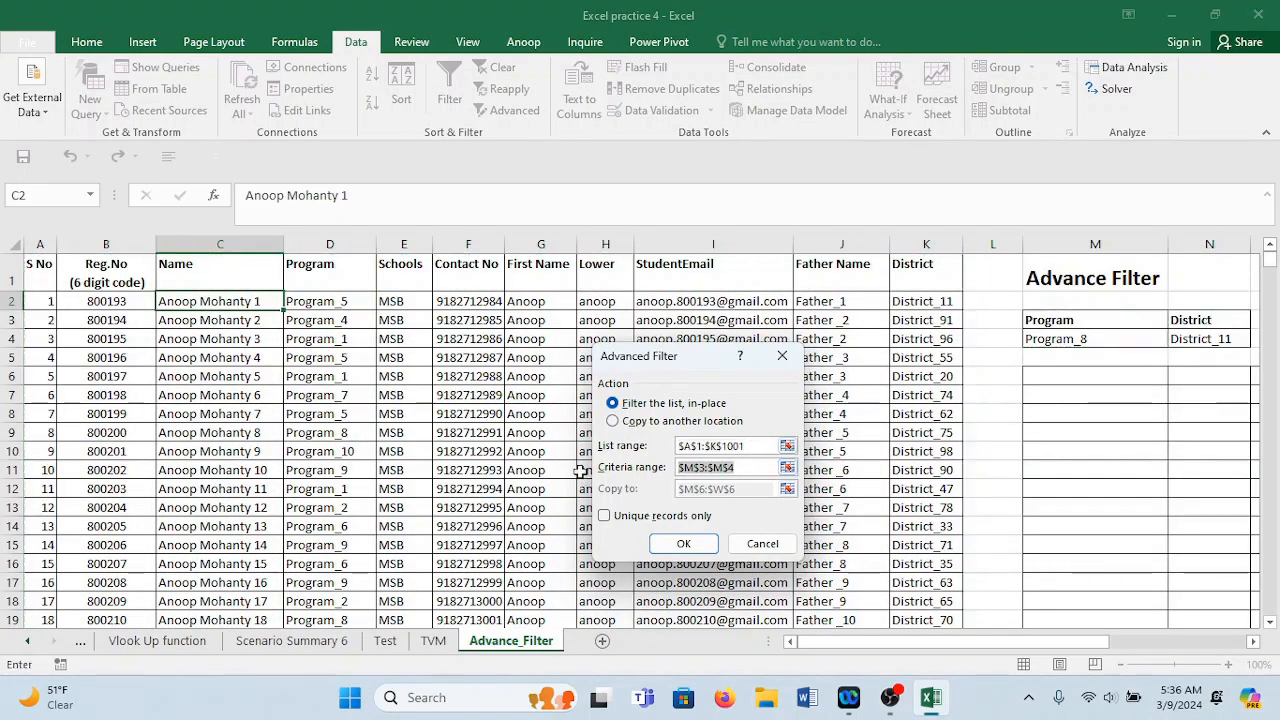
key("BackSpace")
left_click_drag(1094, 320, 1215, 342)
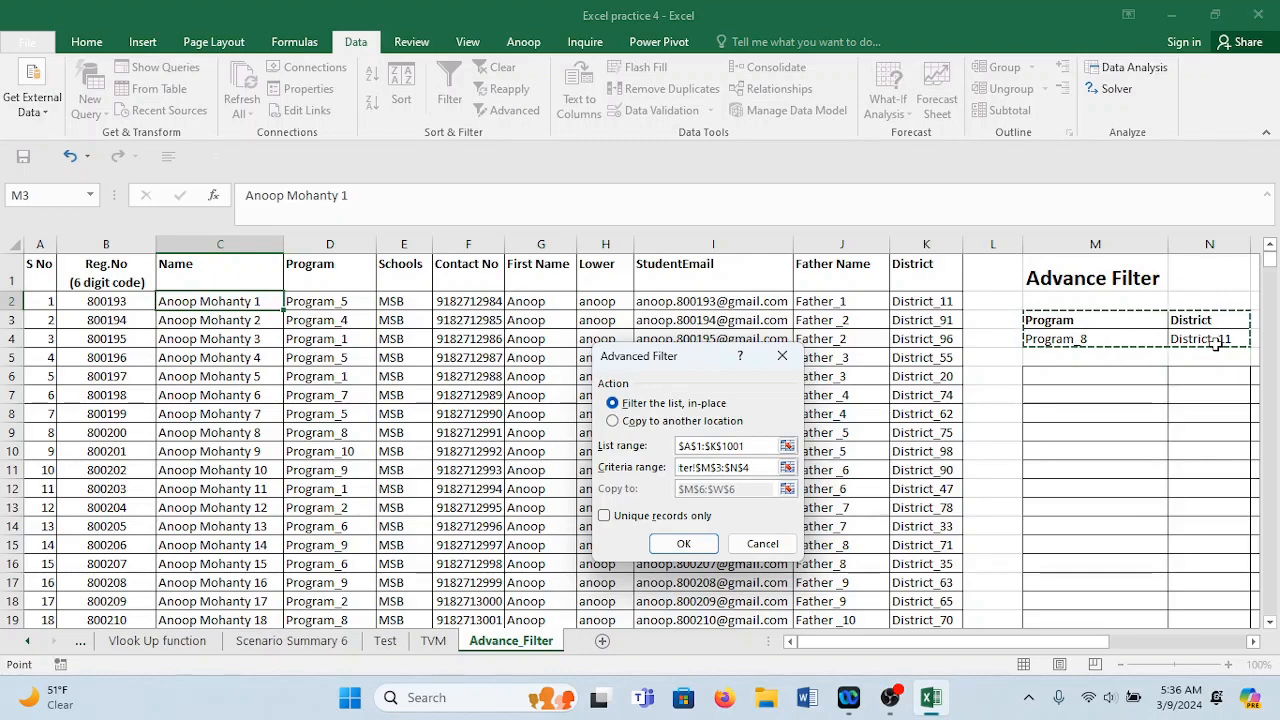
left_click(612, 421)
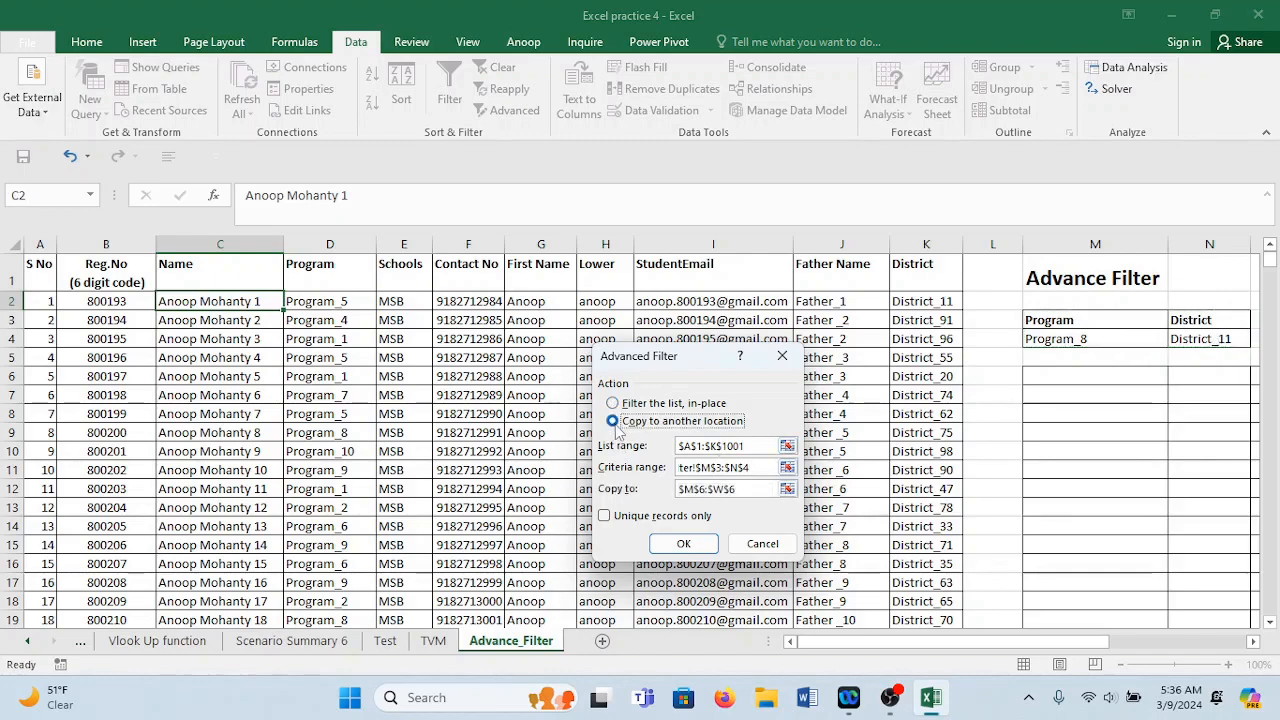
left_click(748, 489)
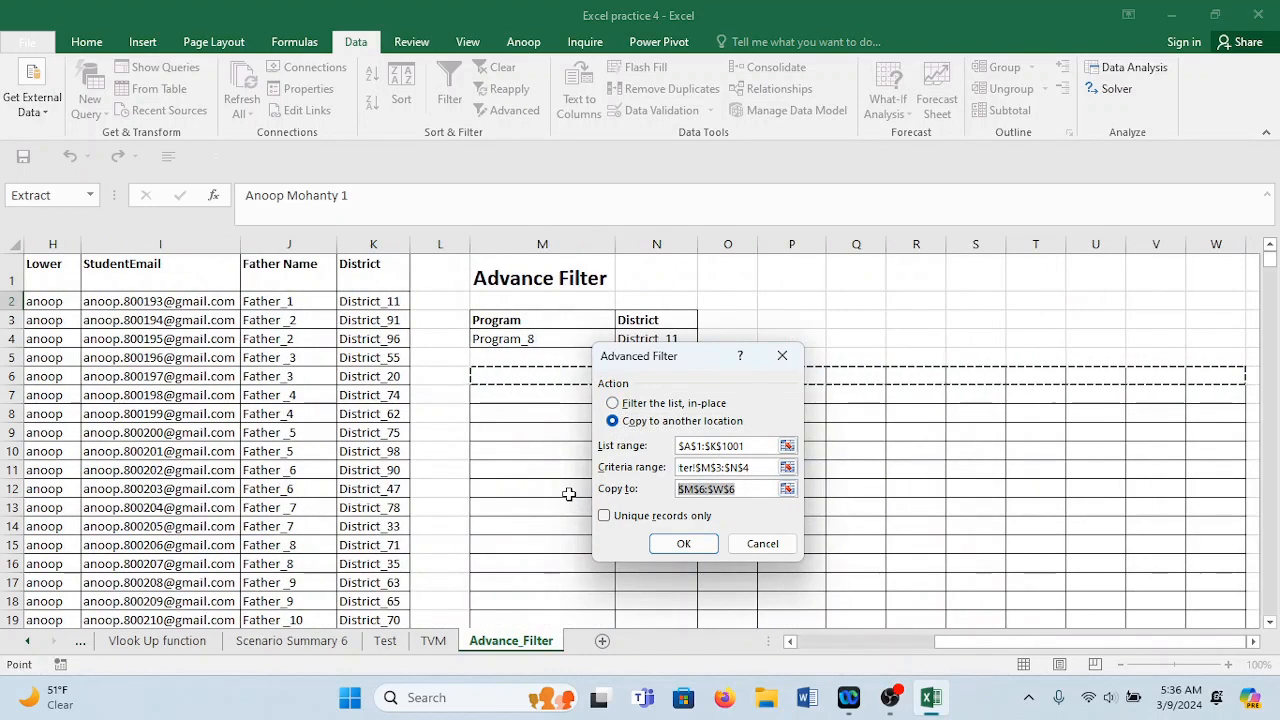
key("BackSpace")
left_click(514, 377)
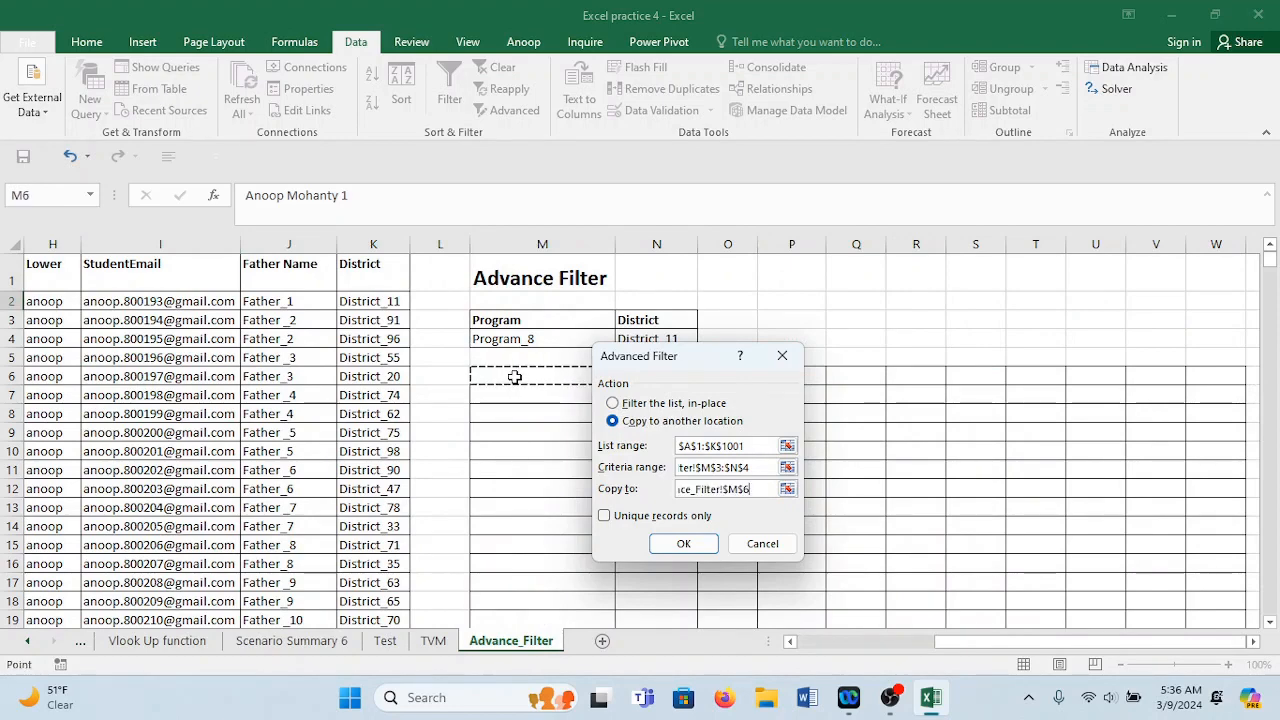
left_click(676, 544)
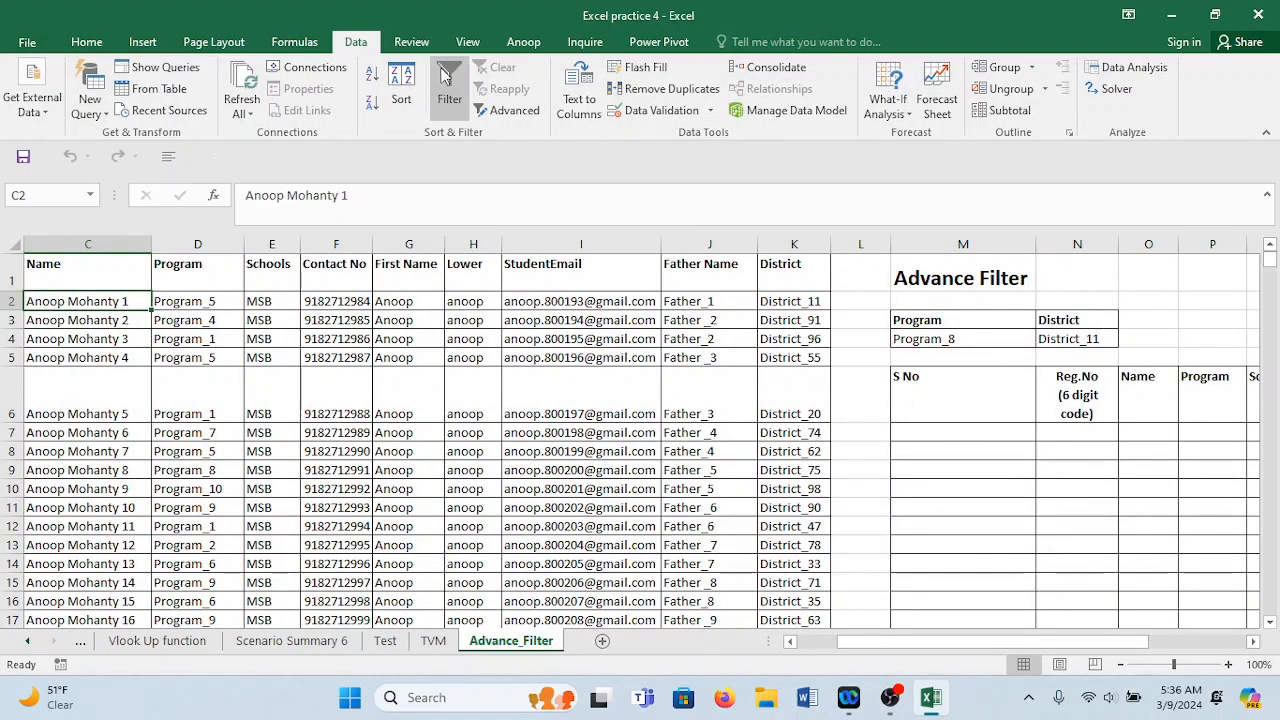
Rerun the Advanced Filter with criteria M3:N4 and destination M7; only headers come through.
left_click(514, 110)
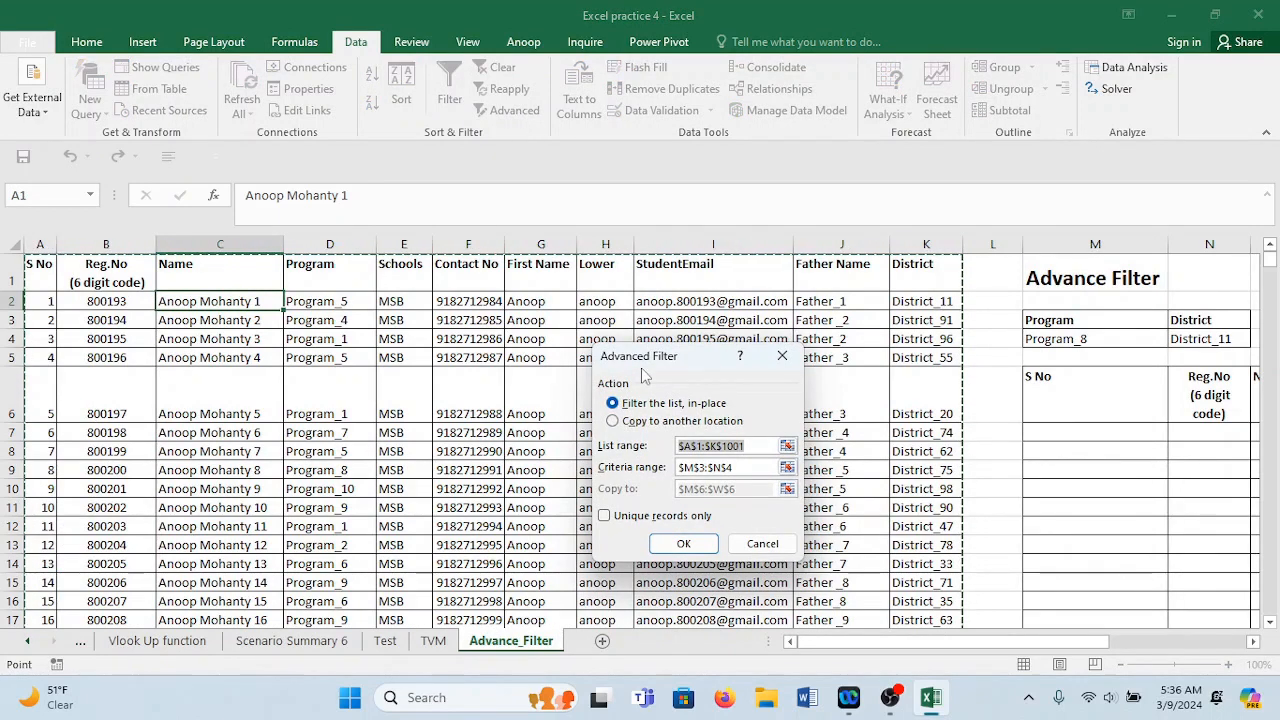
left_click(733, 467)
left_click(738, 467)
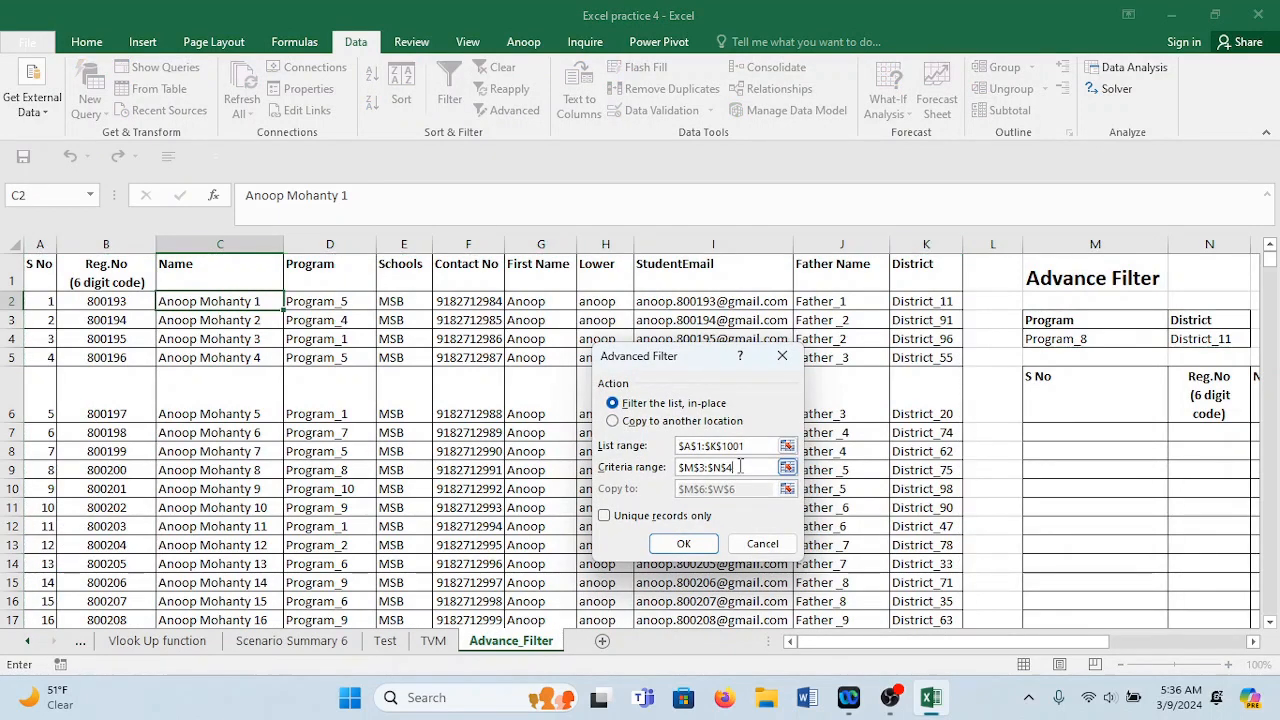
left_click_drag(740, 467, 698, 458)
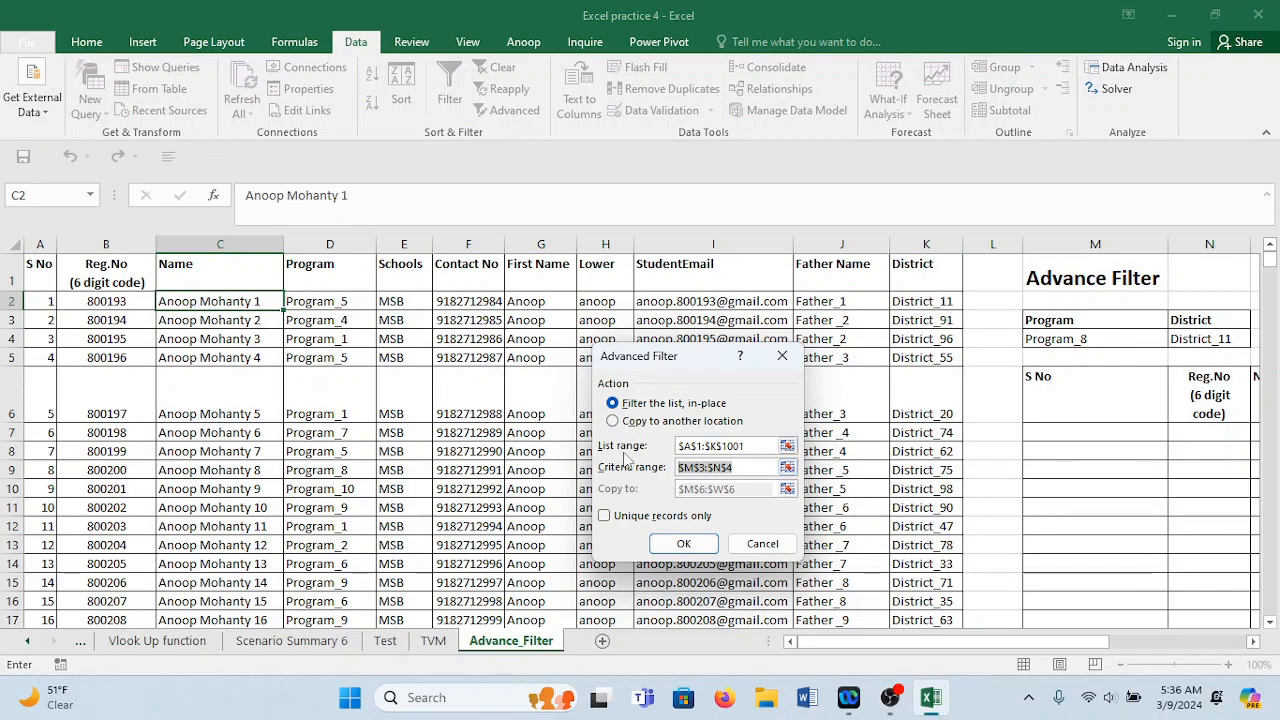
key("BackSpace")
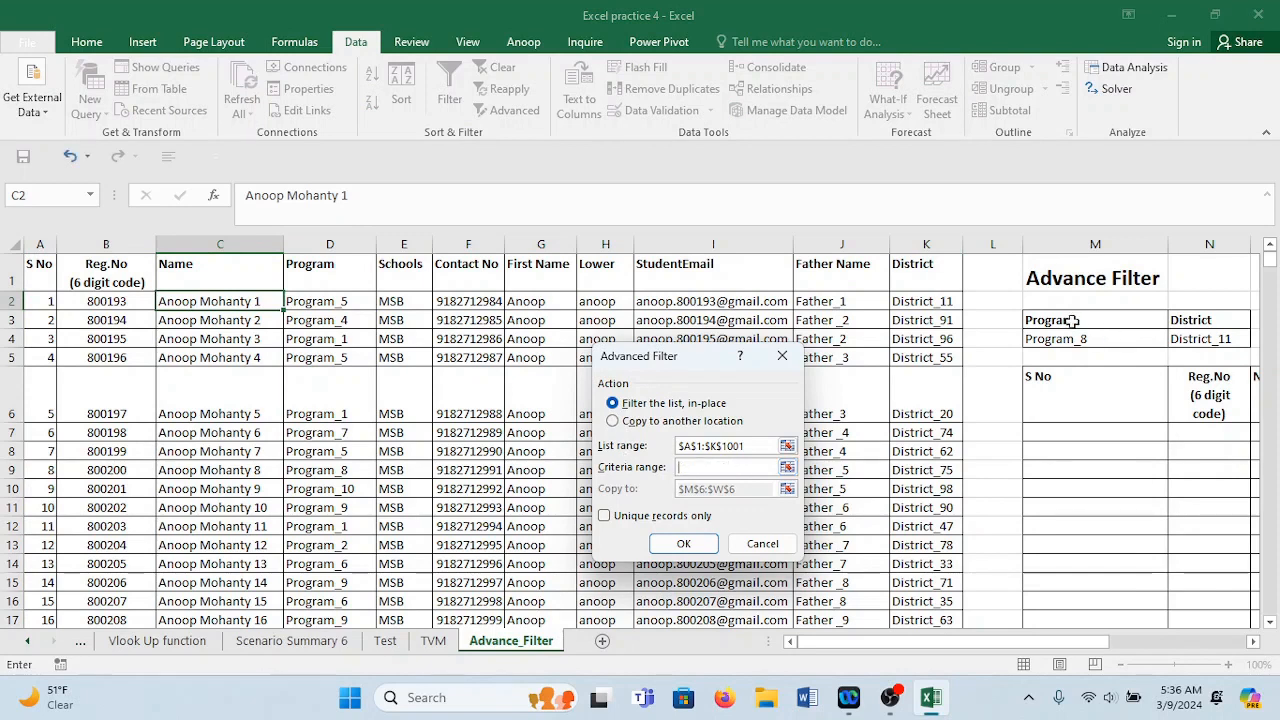
left_click_drag(1071, 321, 1172, 336)
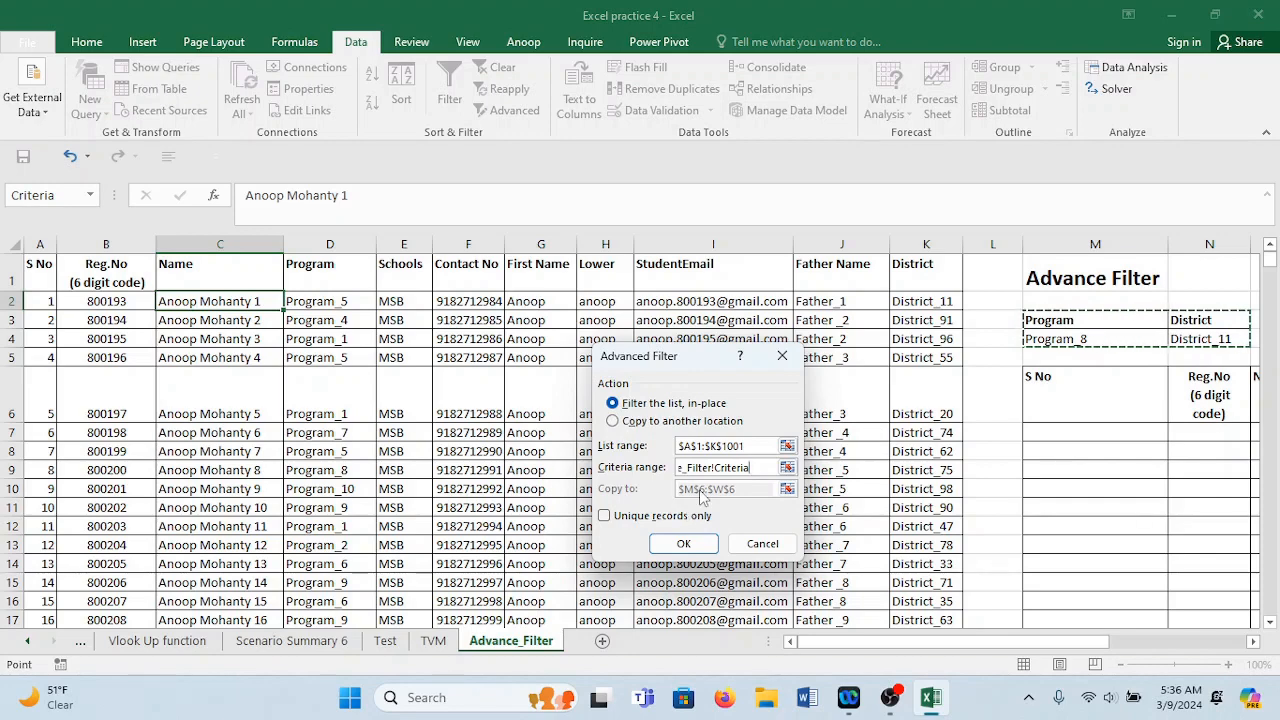
left_click(614, 422)
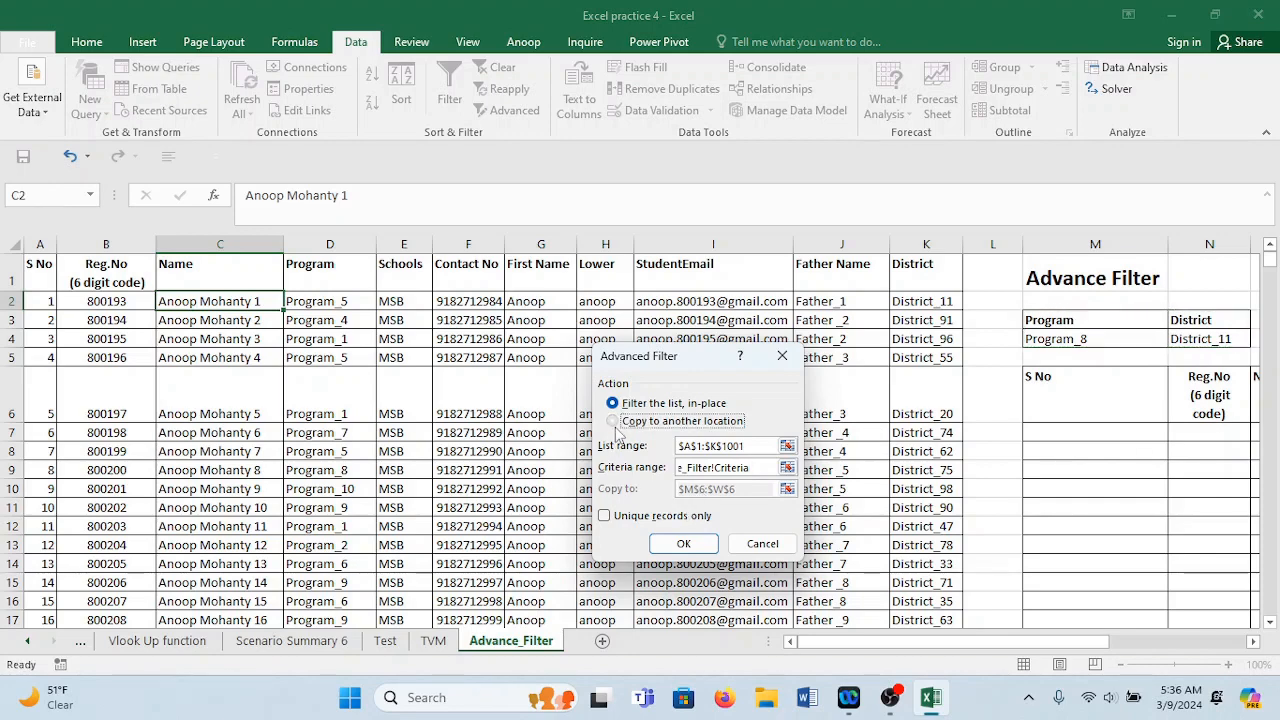
left_click_drag(758, 489, 528, 470)
key("BackSpace")
left_click_drag(679, 356, 844, 149)
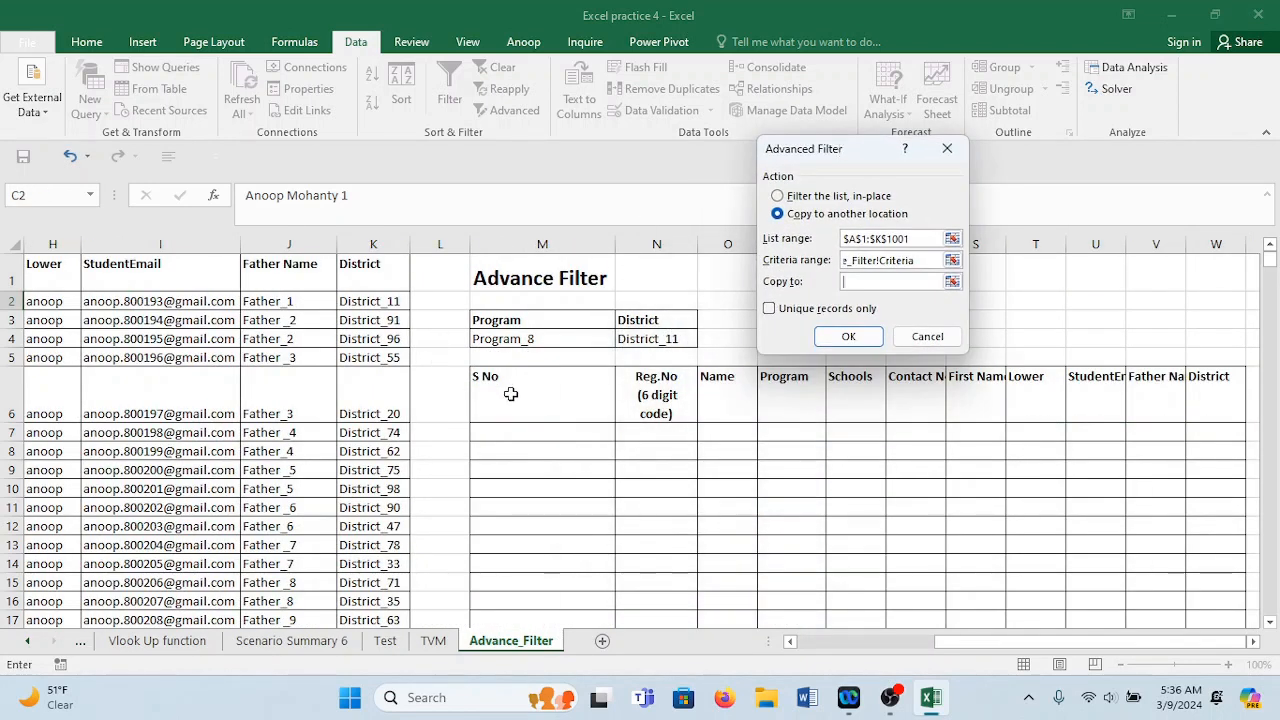
left_click(504, 430)
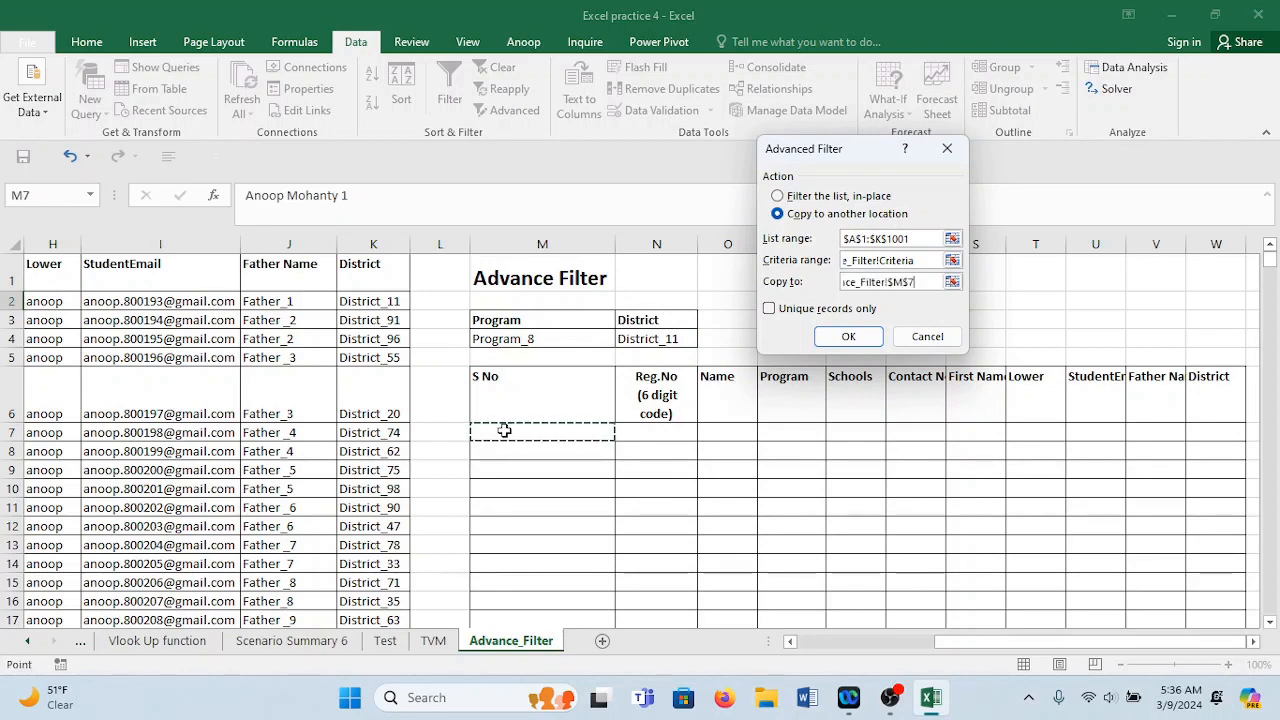
left_click(832, 338)
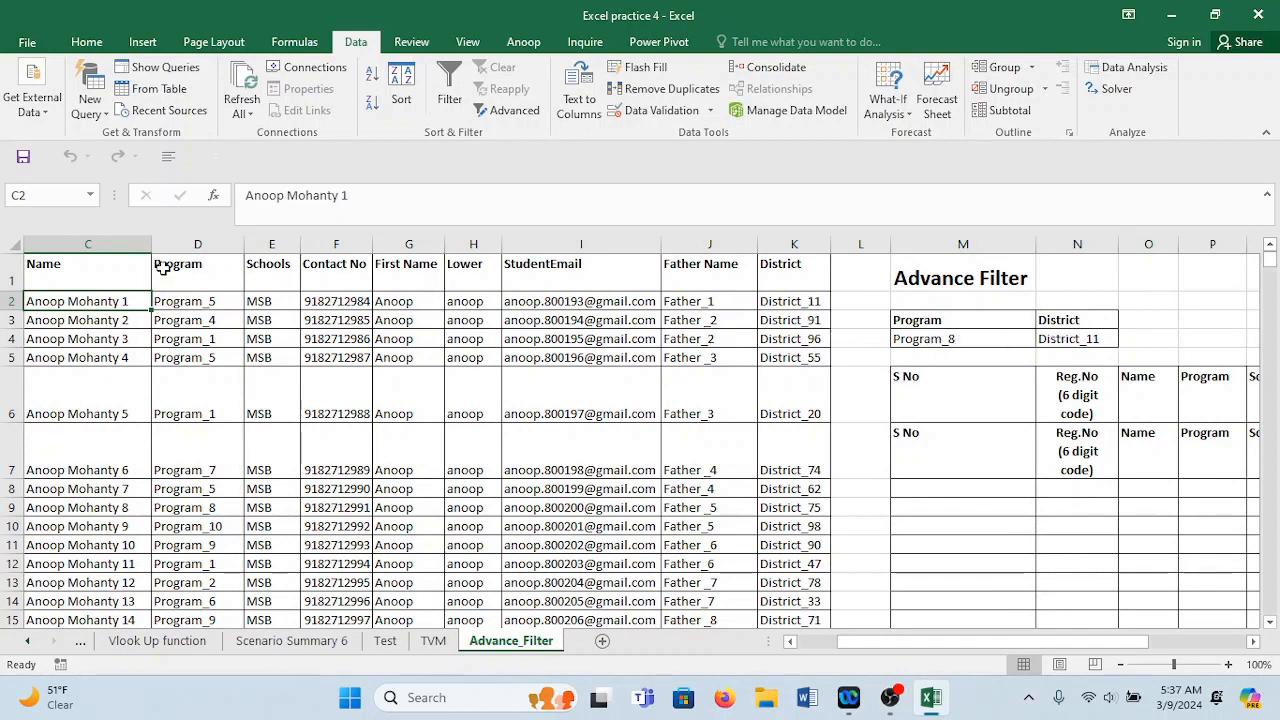
Turn on header filter dropdowns and filter the Program column to Program_8 only.
left_click(10, 272)
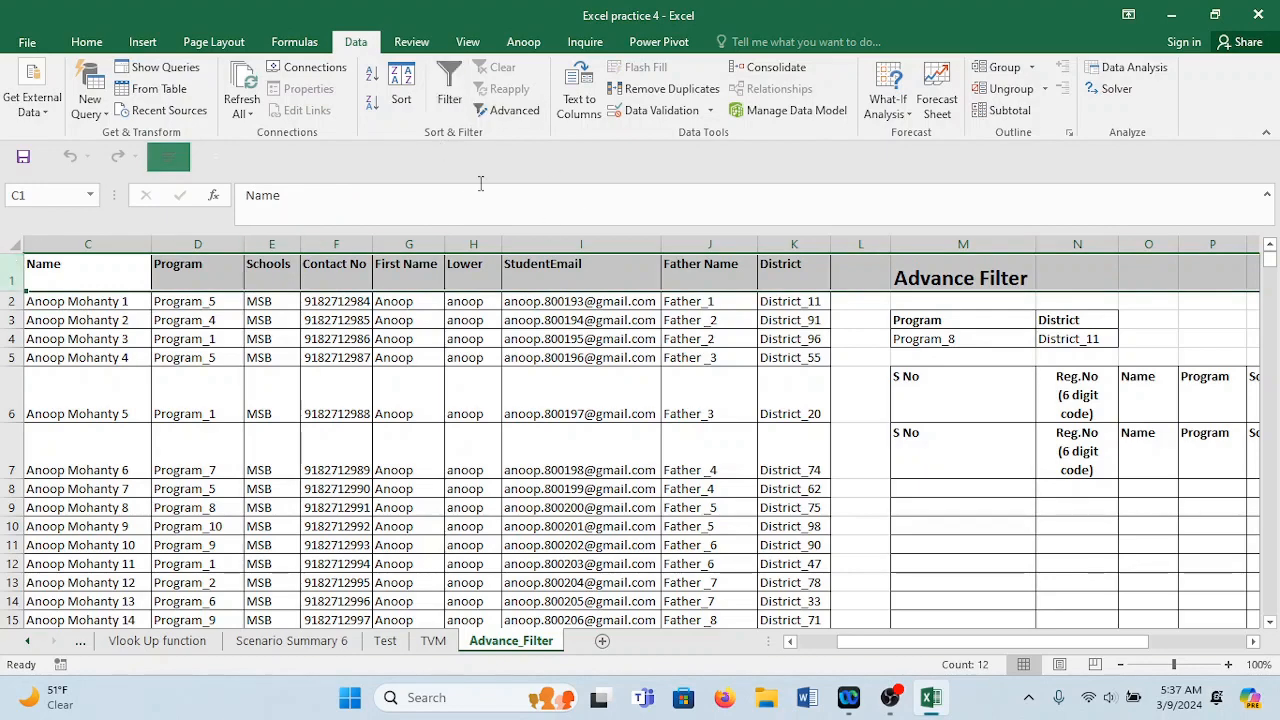
key("ctrl+shift+l")
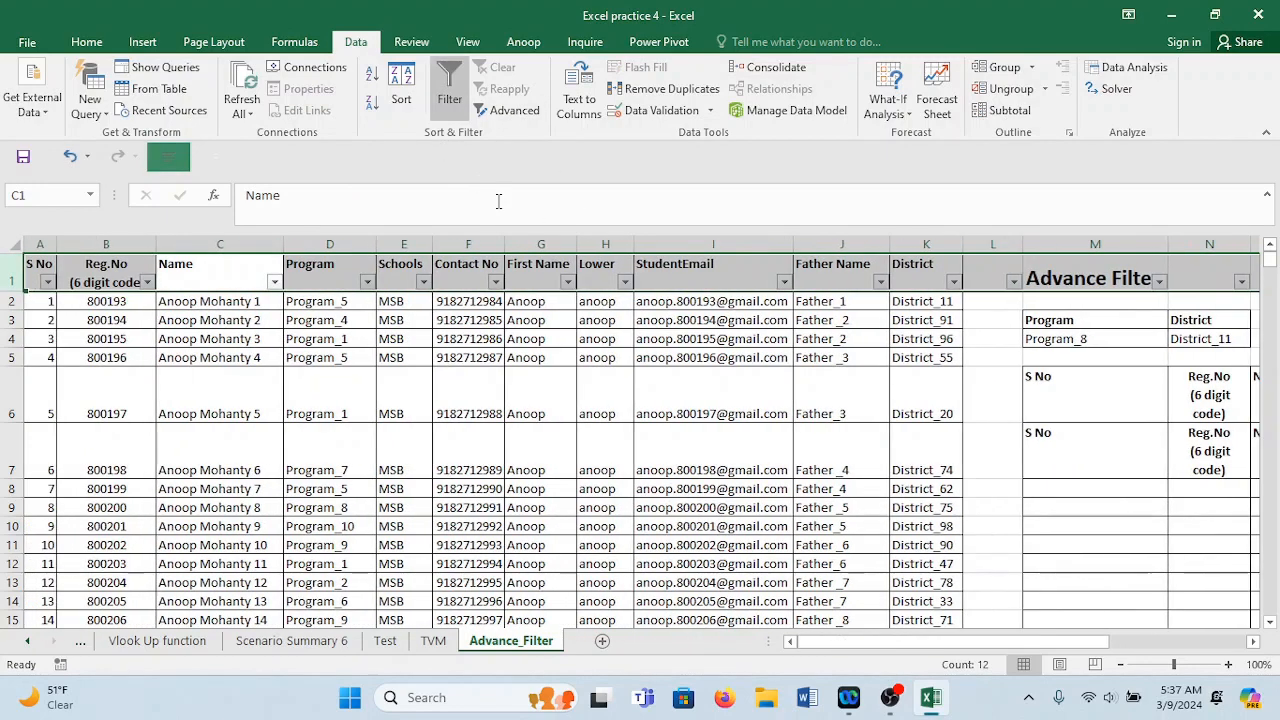
left_click(367, 282)
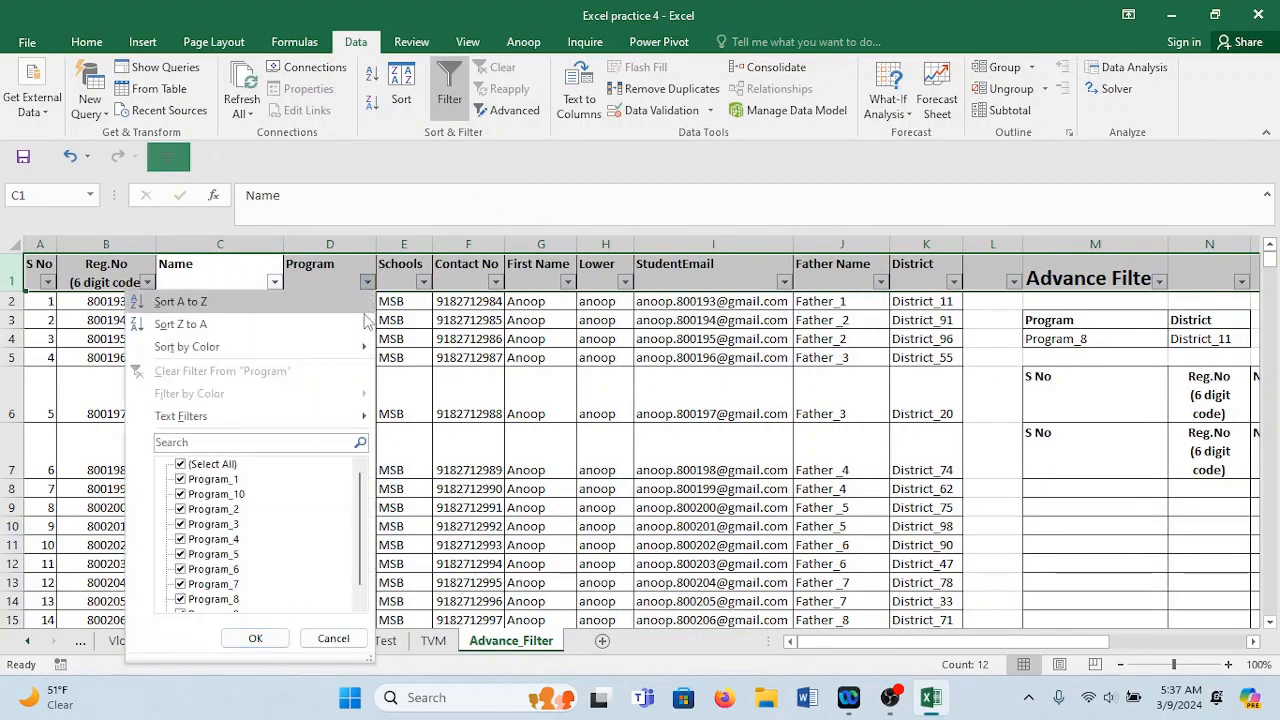
left_click(200, 466)
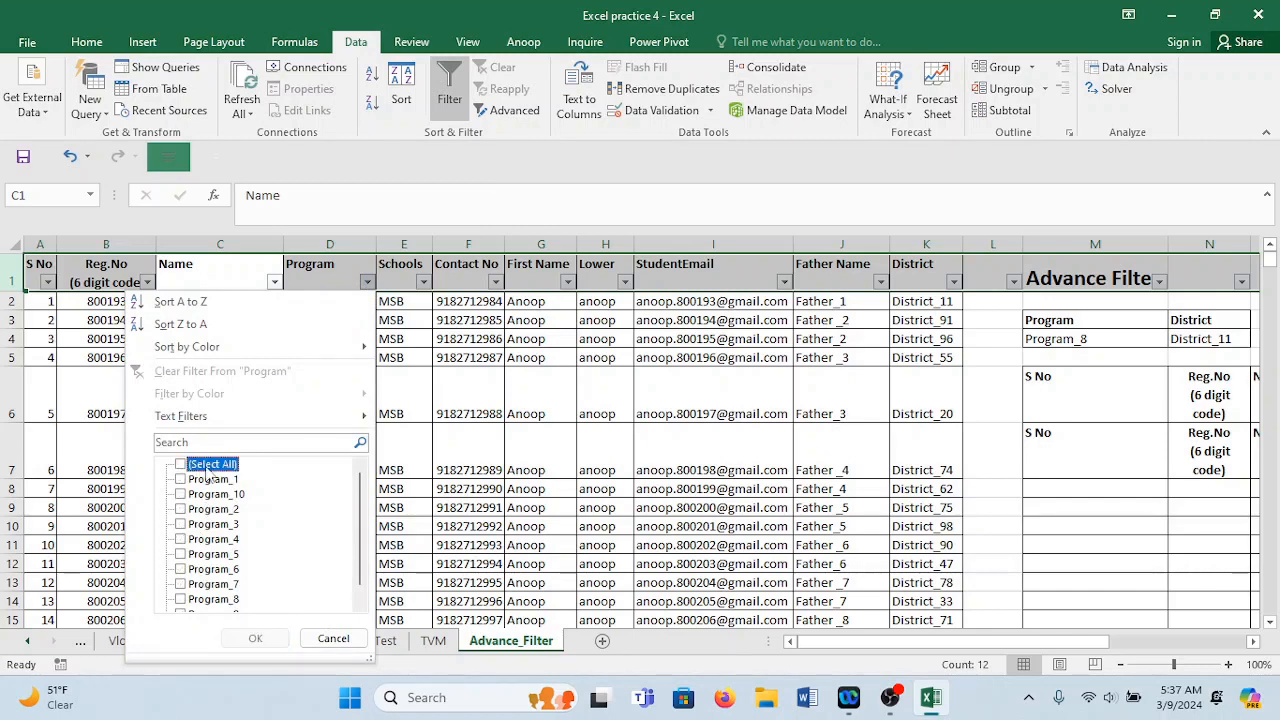
left_click(212, 600)
left_click(255, 638)
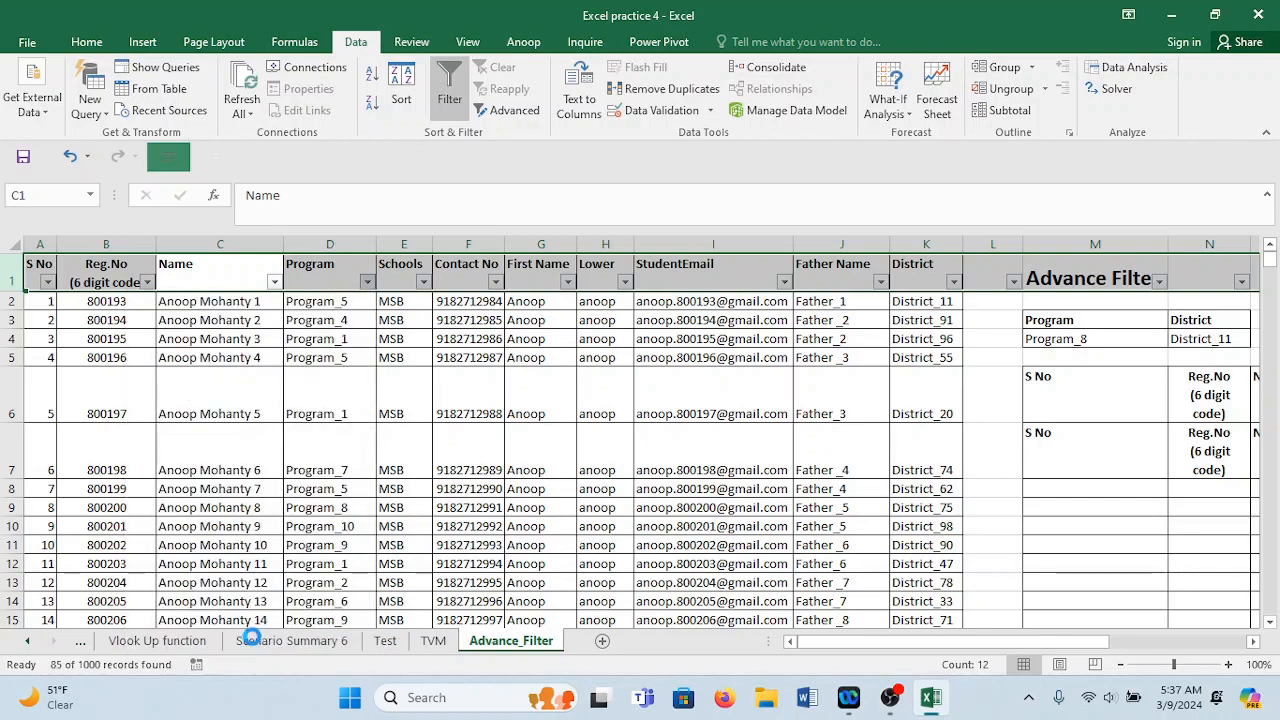
Check the District dropdown, then clear the Program filter so all records show.
left_click(953, 283)
left_click(954, 284)
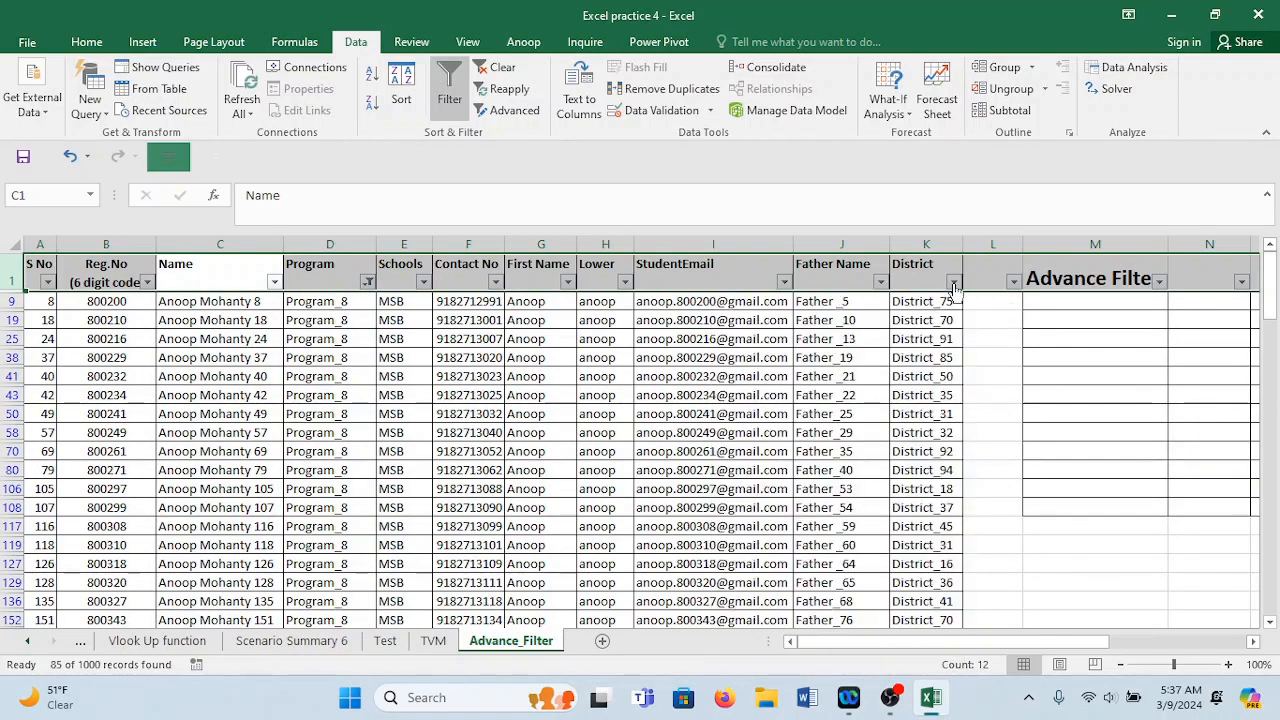
left_click(954, 284)
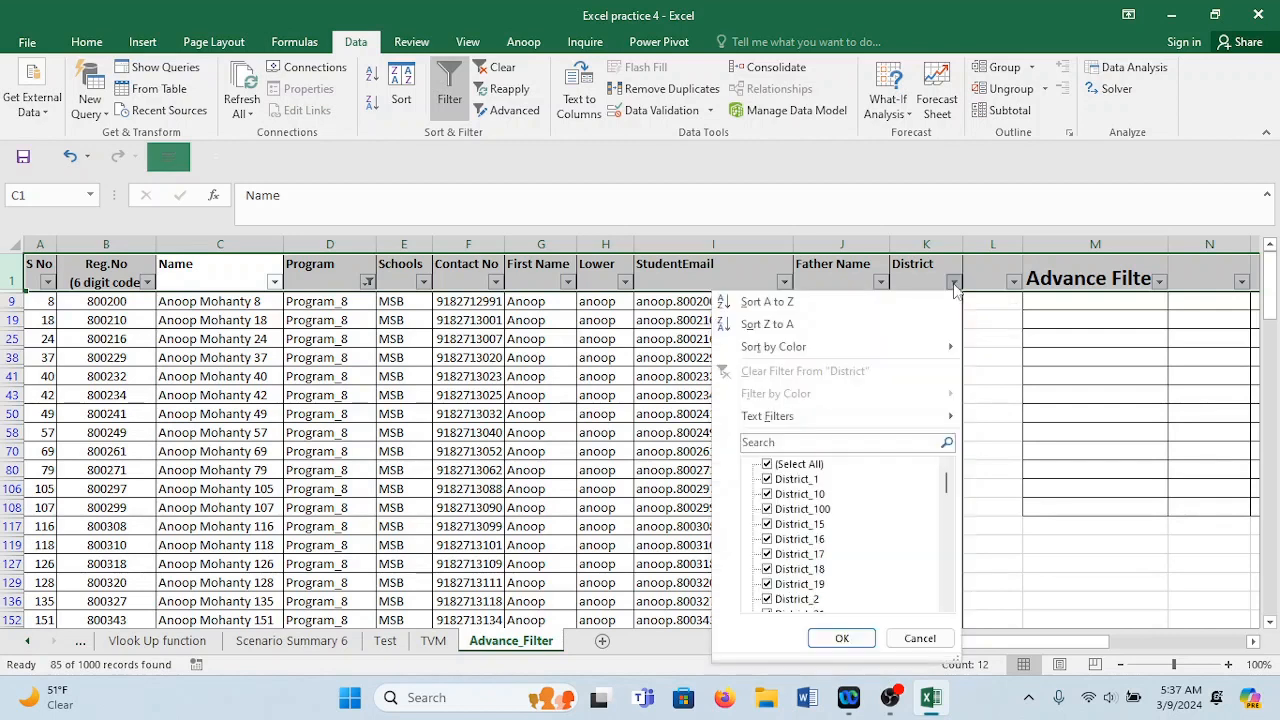
left_click(954, 284)
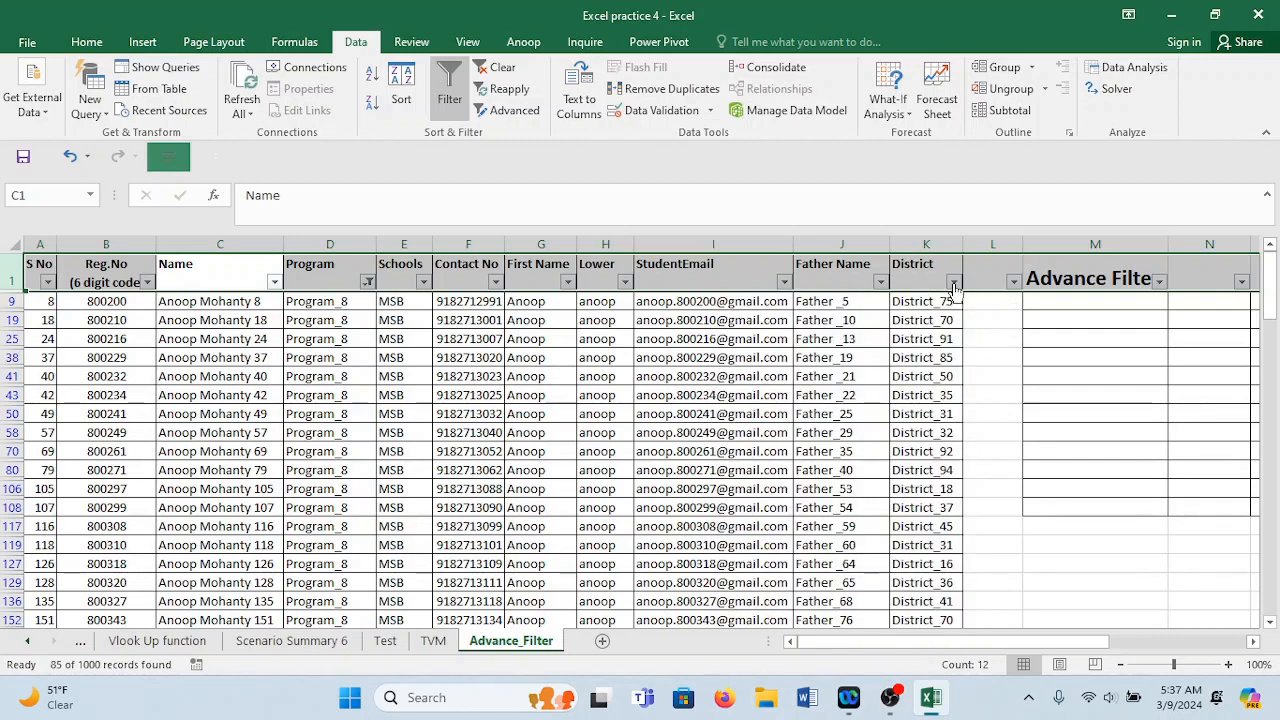
left_click(370, 283)
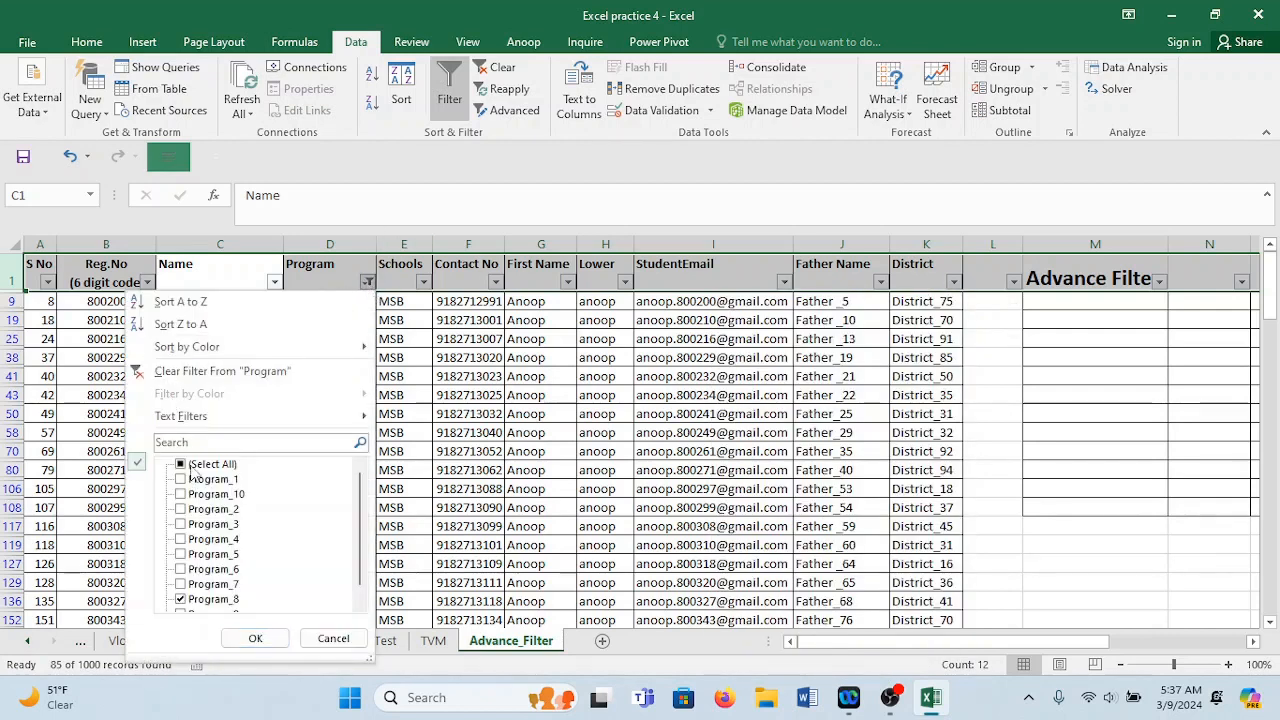
left_click(258, 639)
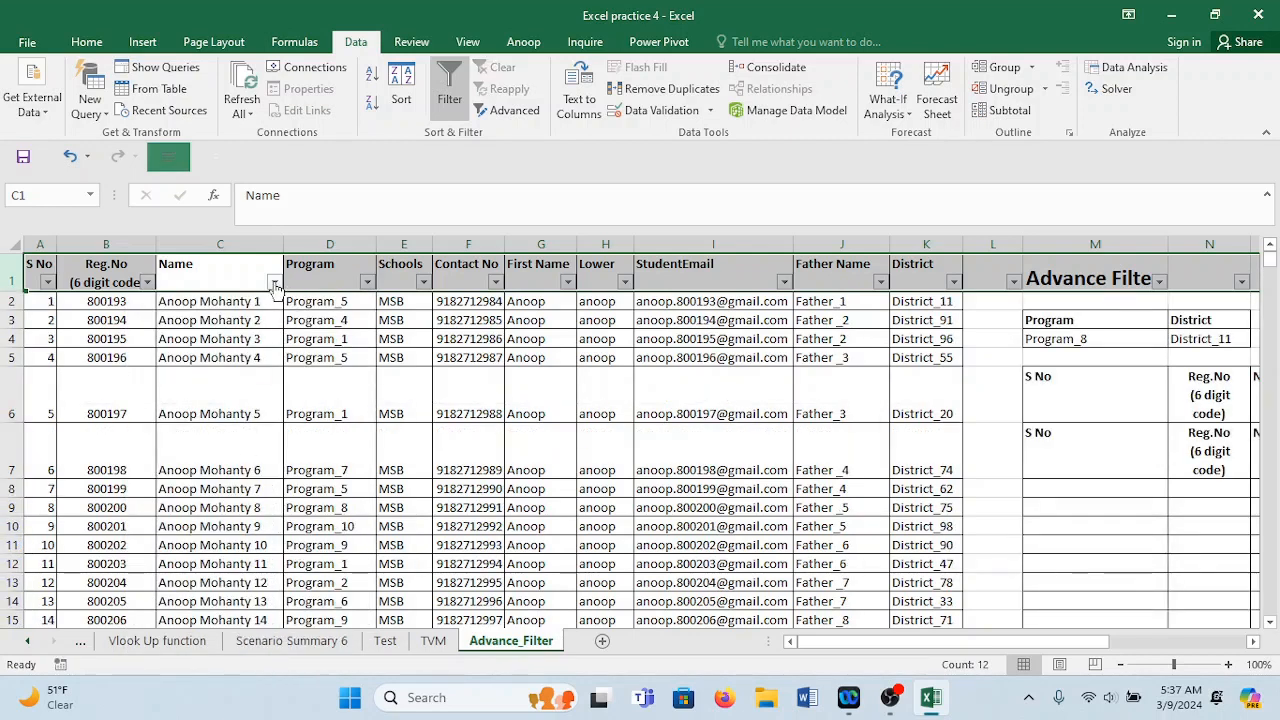
left_click(367, 282)
left_click(210, 464)
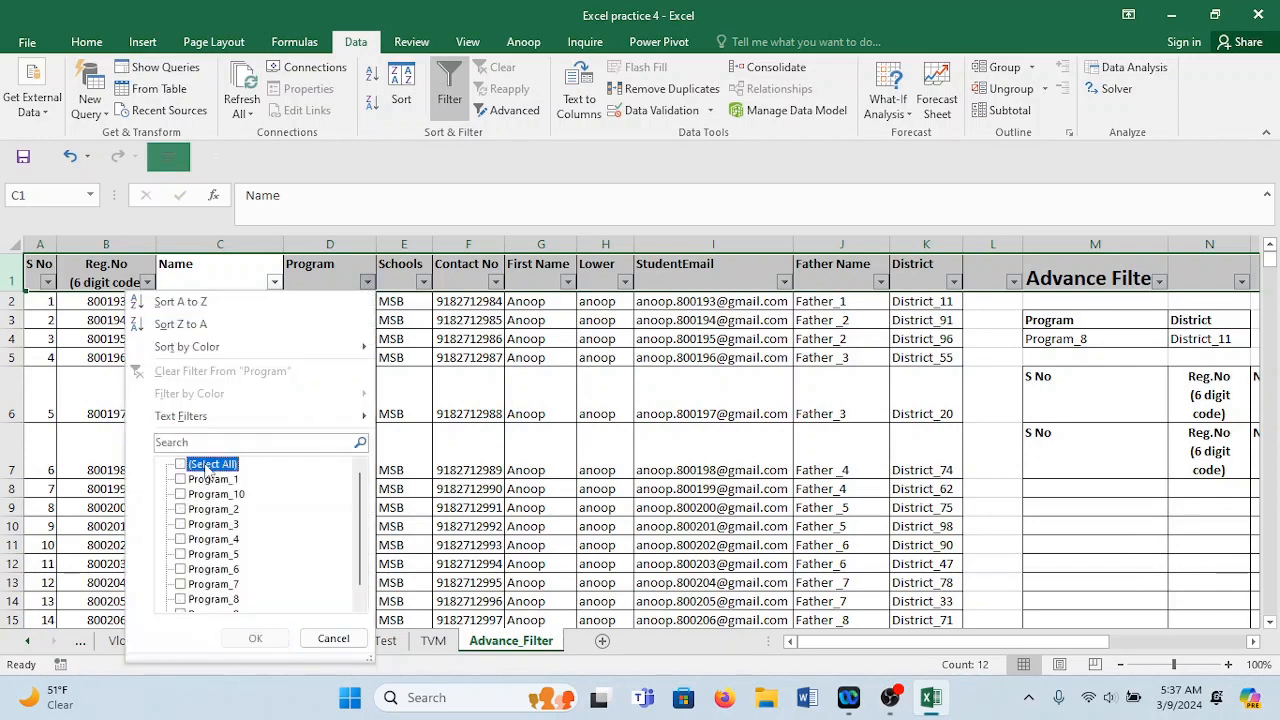
left_click(207, 600)
left_click(255, 638)
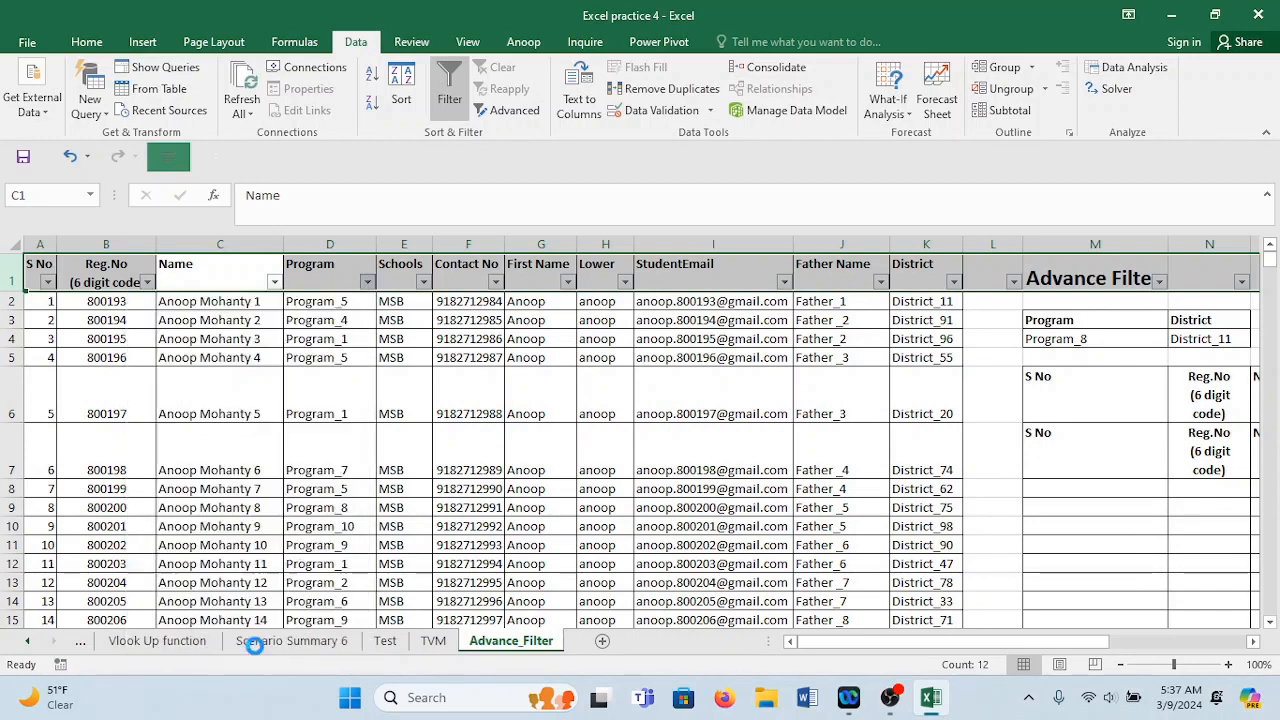
left_click(955, 283)
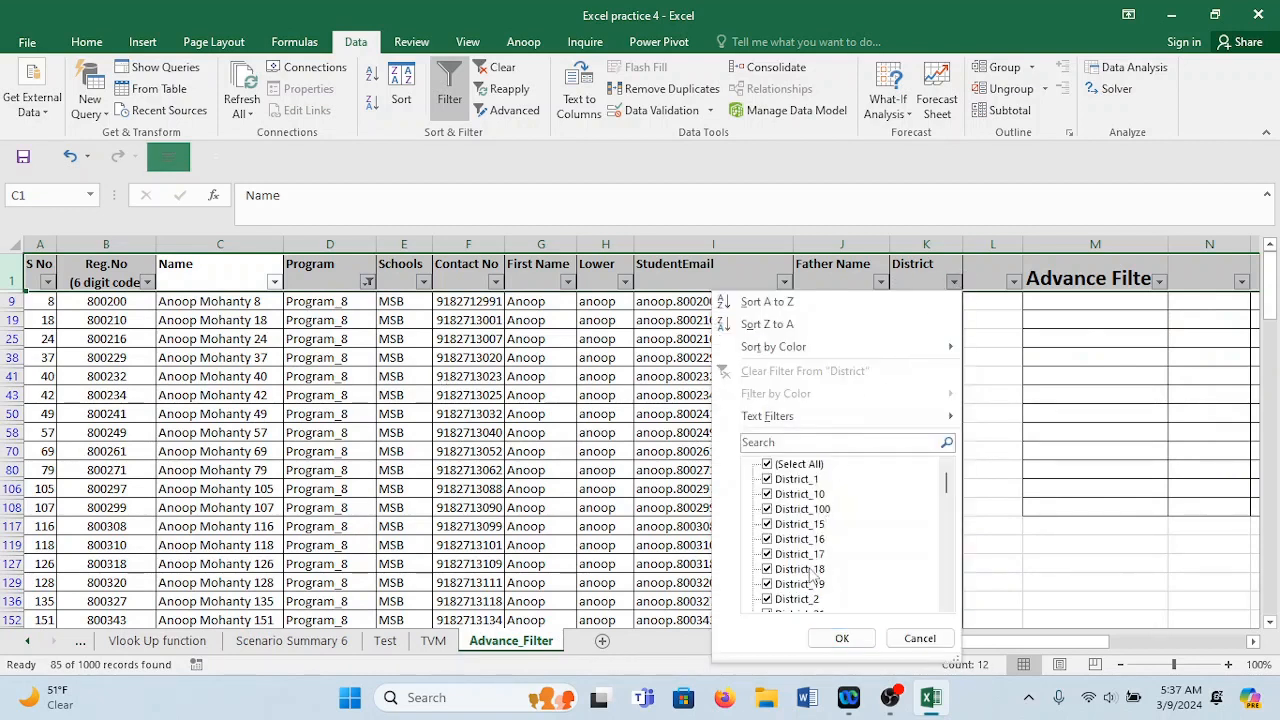
left_click_drag(947, 478, 942, 440)
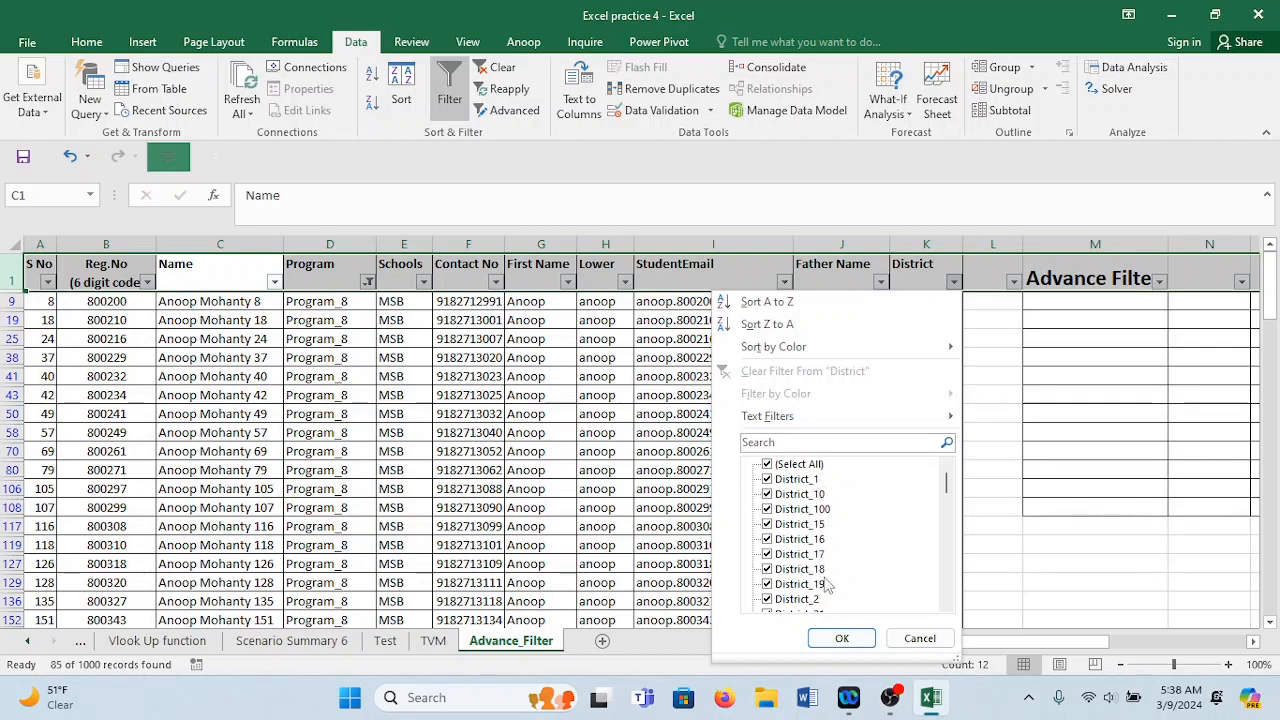
left_click(842, 638)
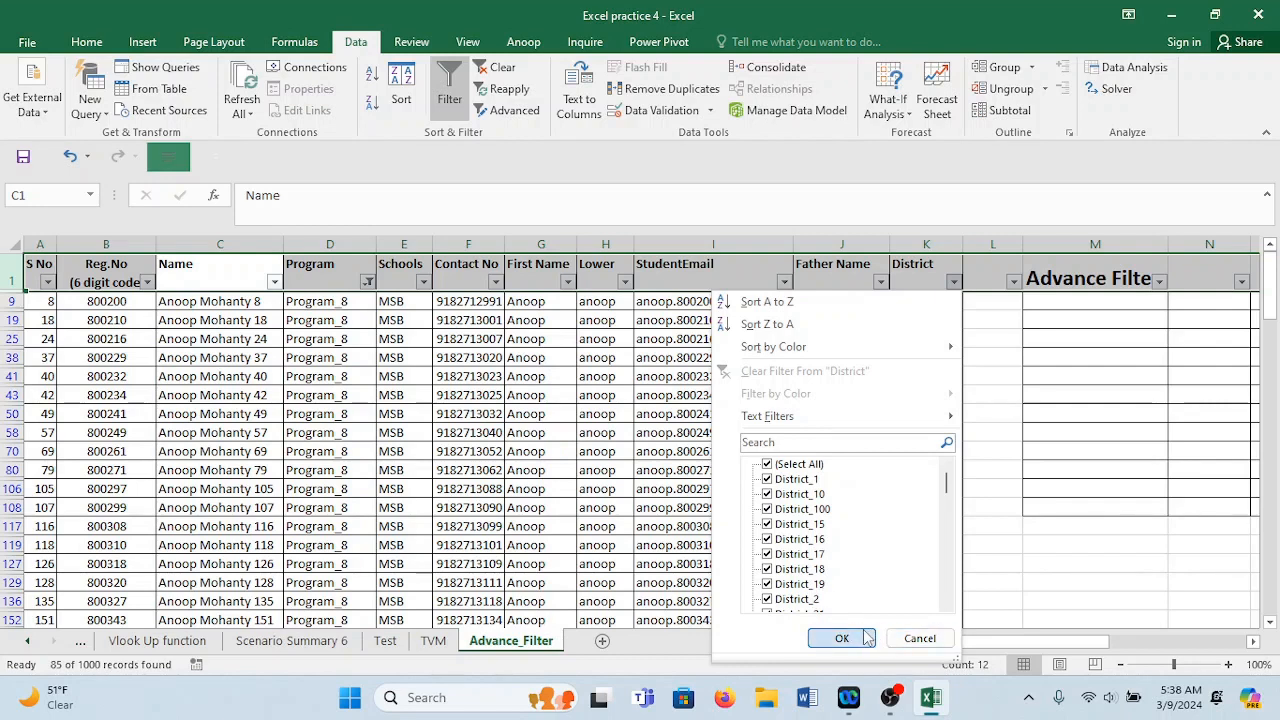
left_click(367, 281)
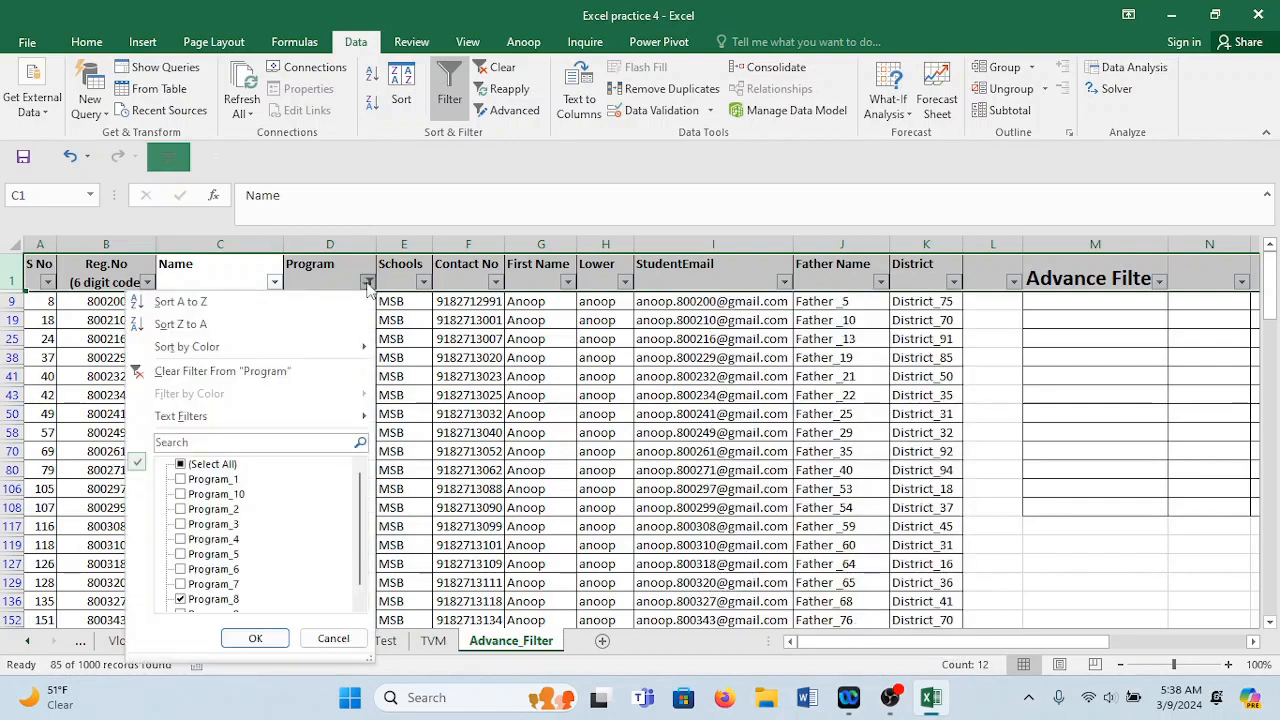
left_click(226, 466)
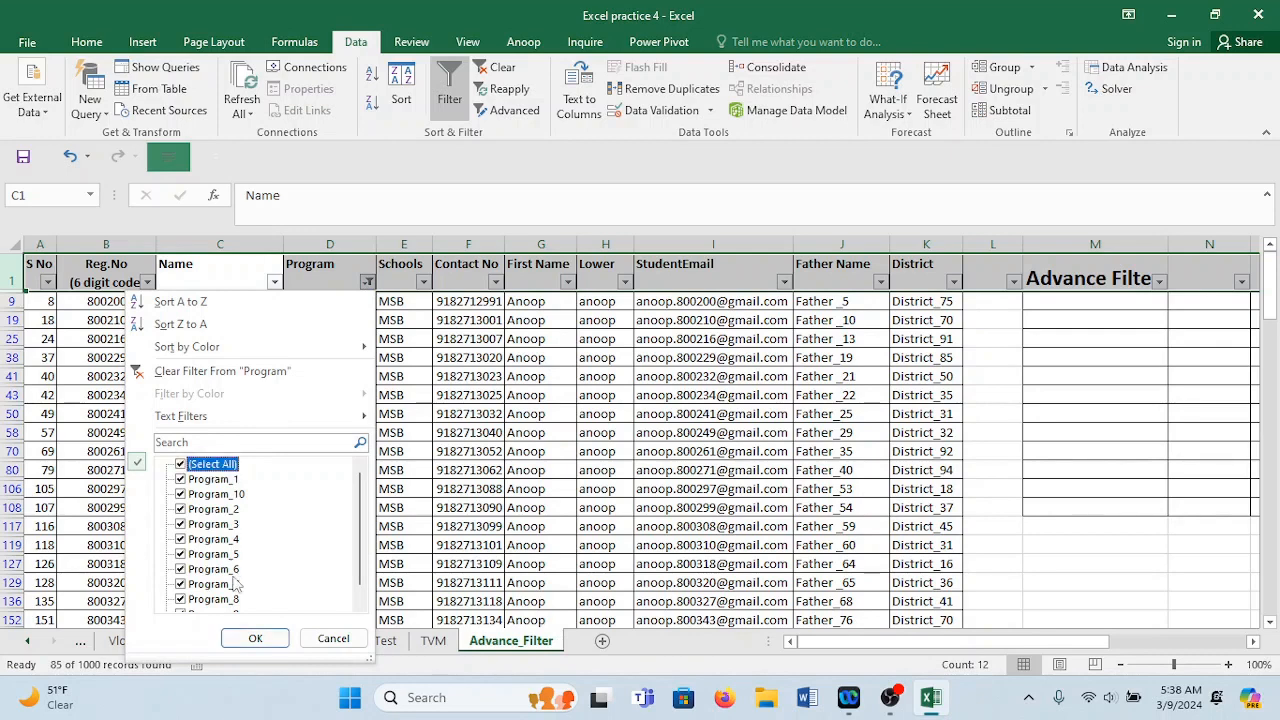
left_click(255, 638)
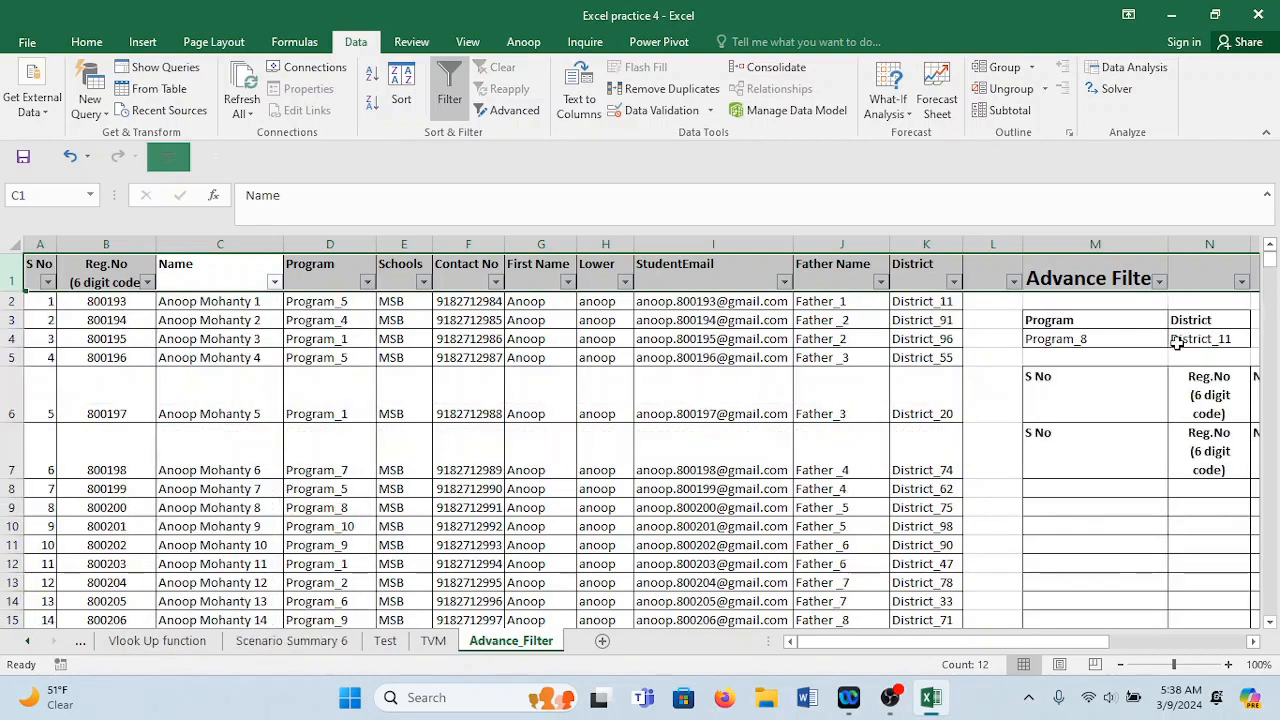
Change the District criterion in N4 from District_11 to District_19.
left_click(1237, 339)
double_click(1237, 339)
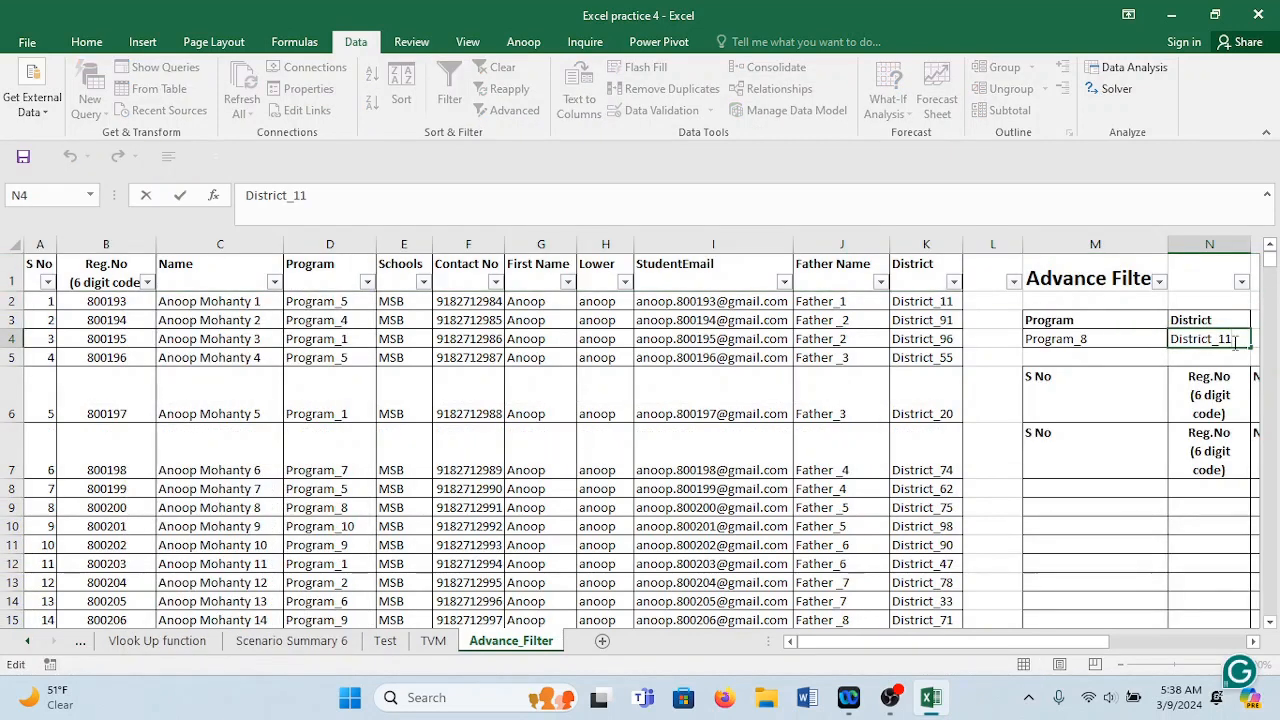
type("9")
Clear the leftover copied header rows in M6:W7 and return to column A.
left_click(1073, 401)
key("shift+Down")
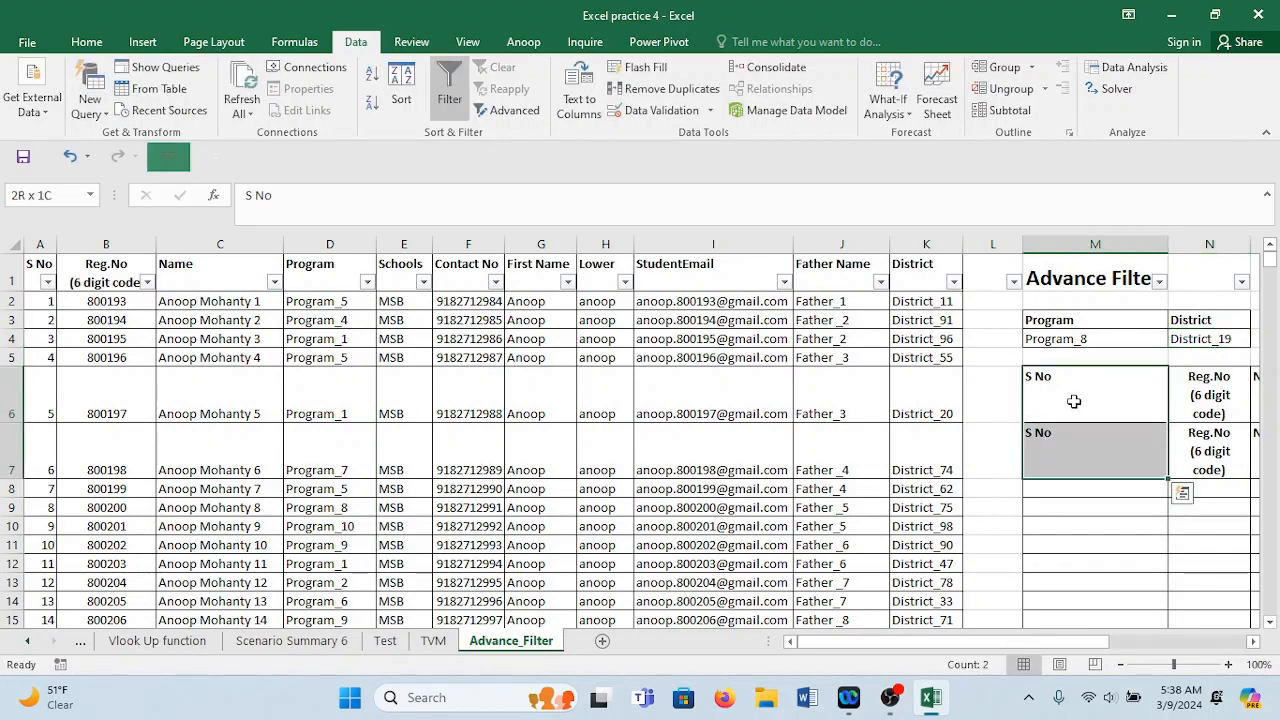
key("ctrl+shift+Right")
key("Delete")
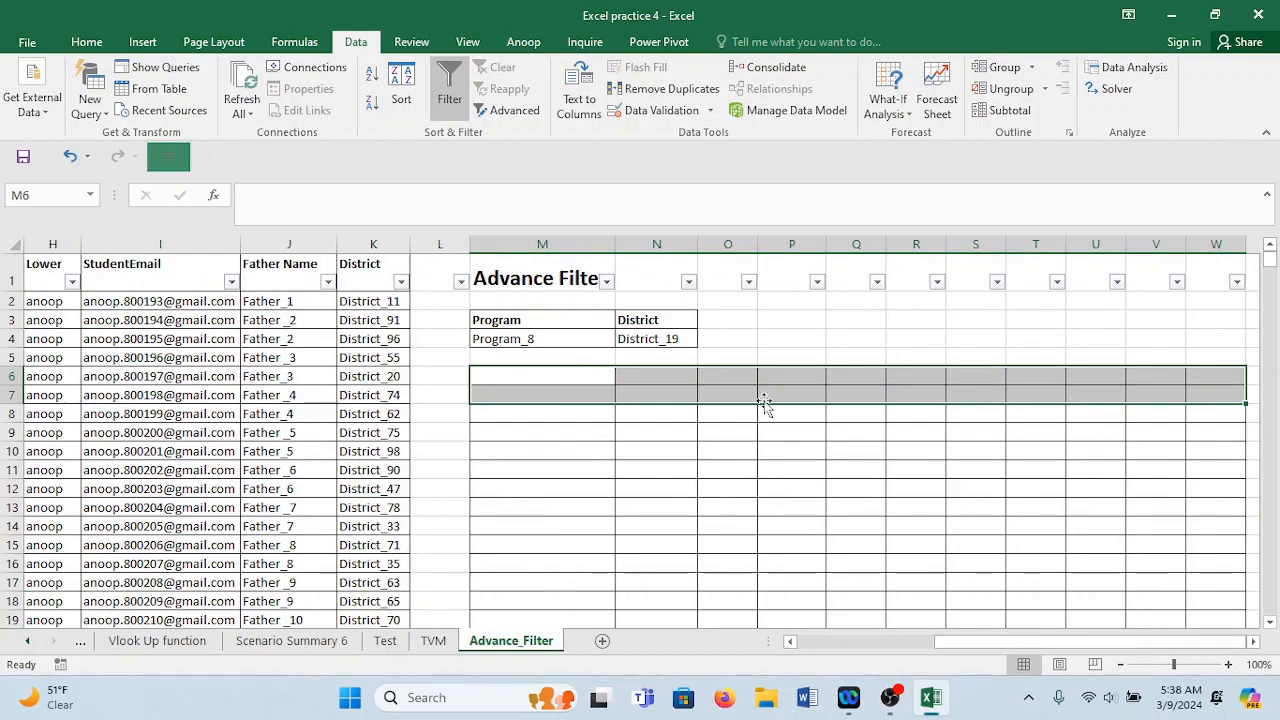
left_click(572, 375)
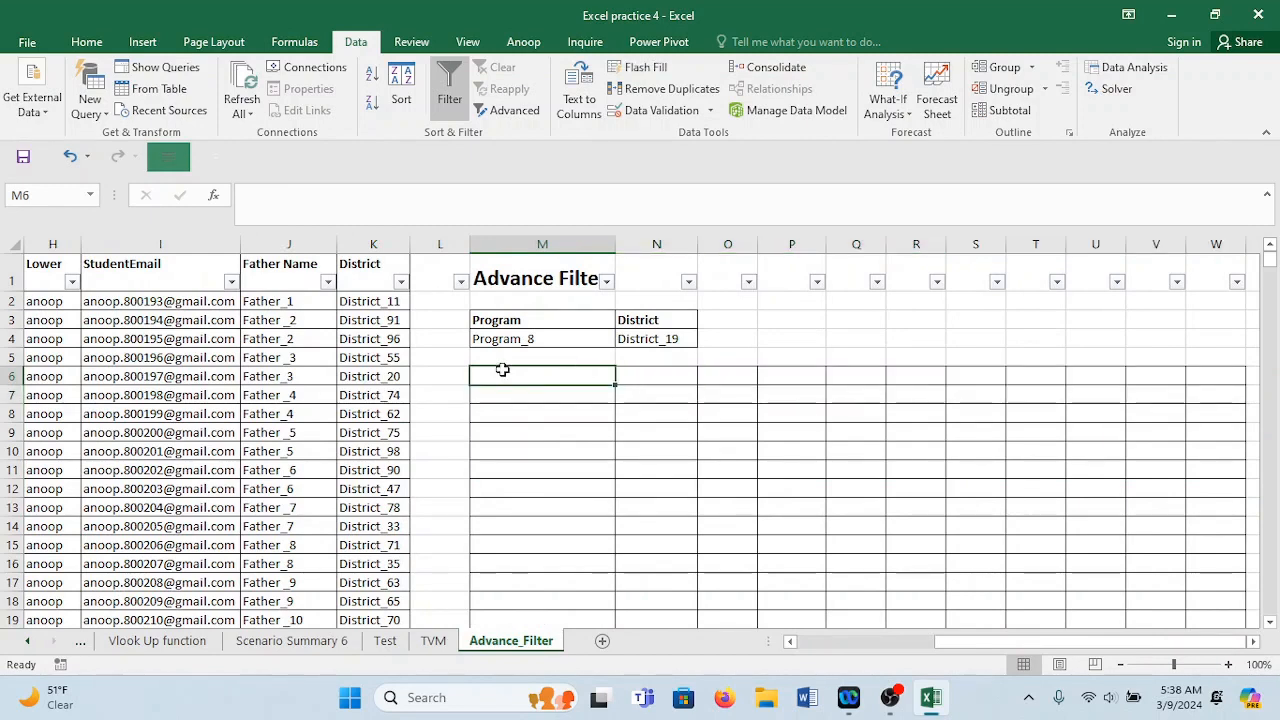
left_click(268, 299)
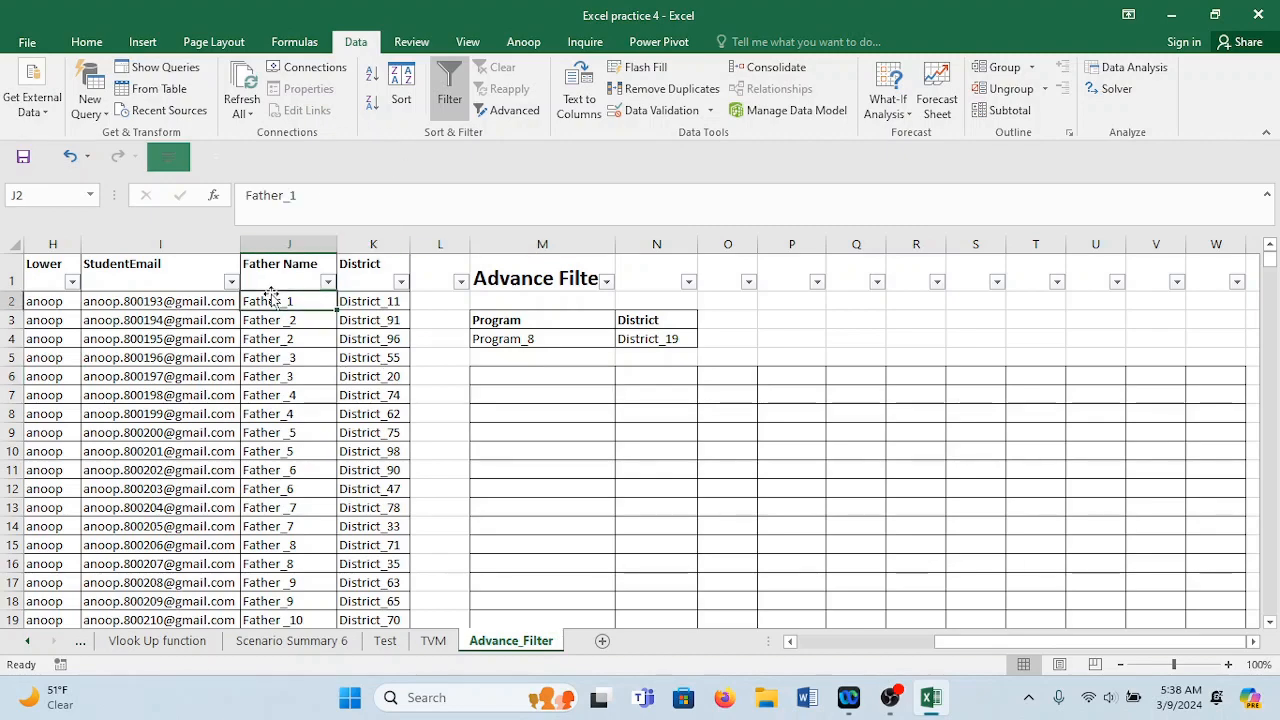
key("Left")
key("Left")
key("Left")
key("Left")
key("Left")
key("Left")
key("Left")
key("Left")
key("Left")
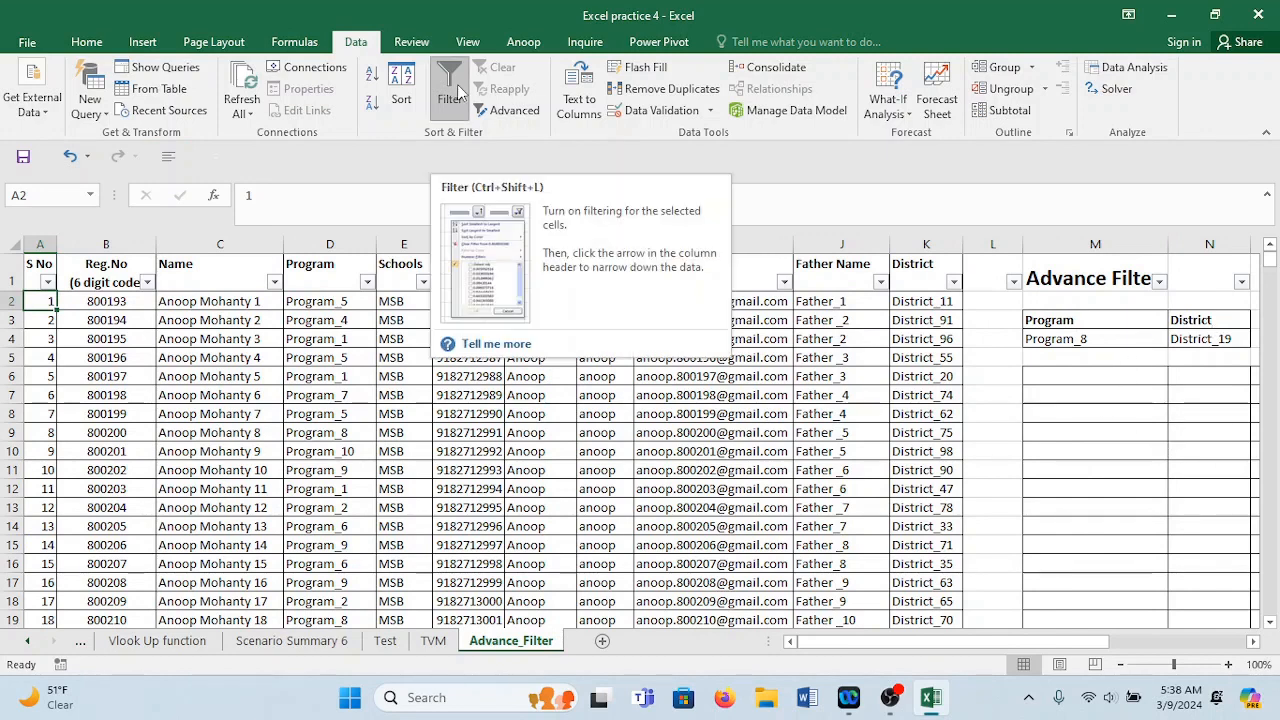
Open Advanced Filter and set the list range to A1:K1001.
left_click(514, 111)
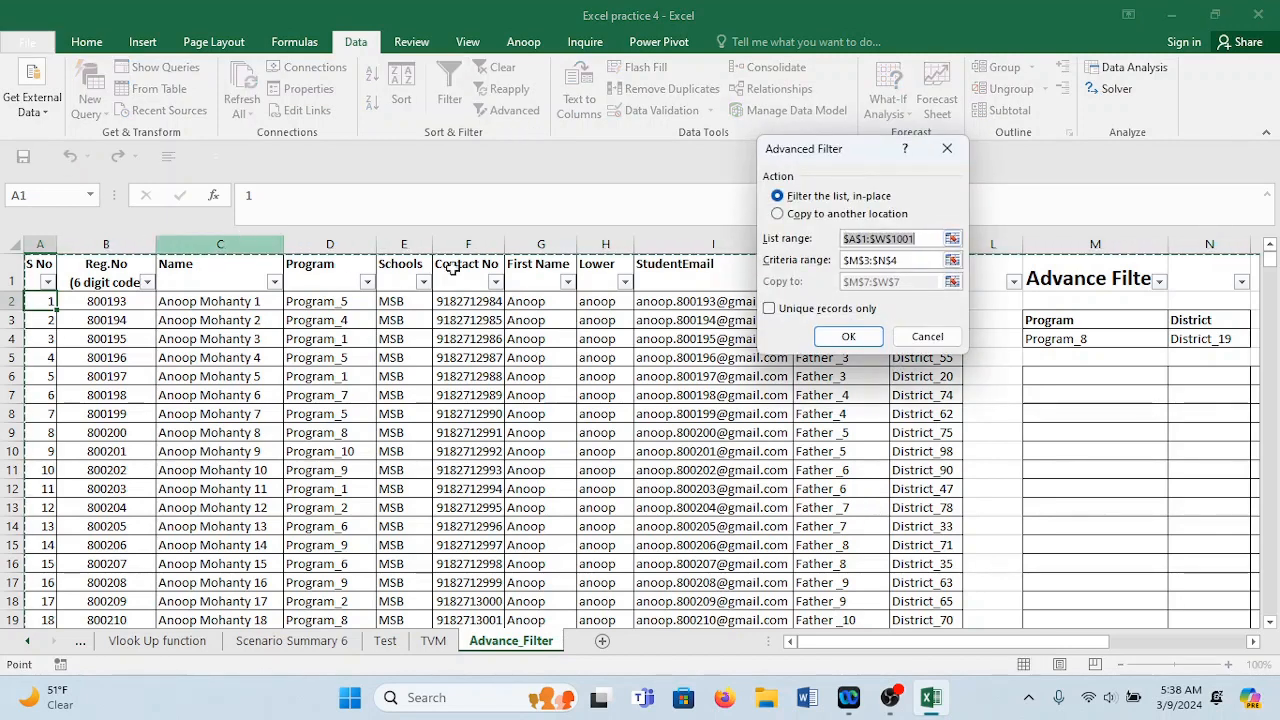
left_click_drag(826, 160, 1128, 349)
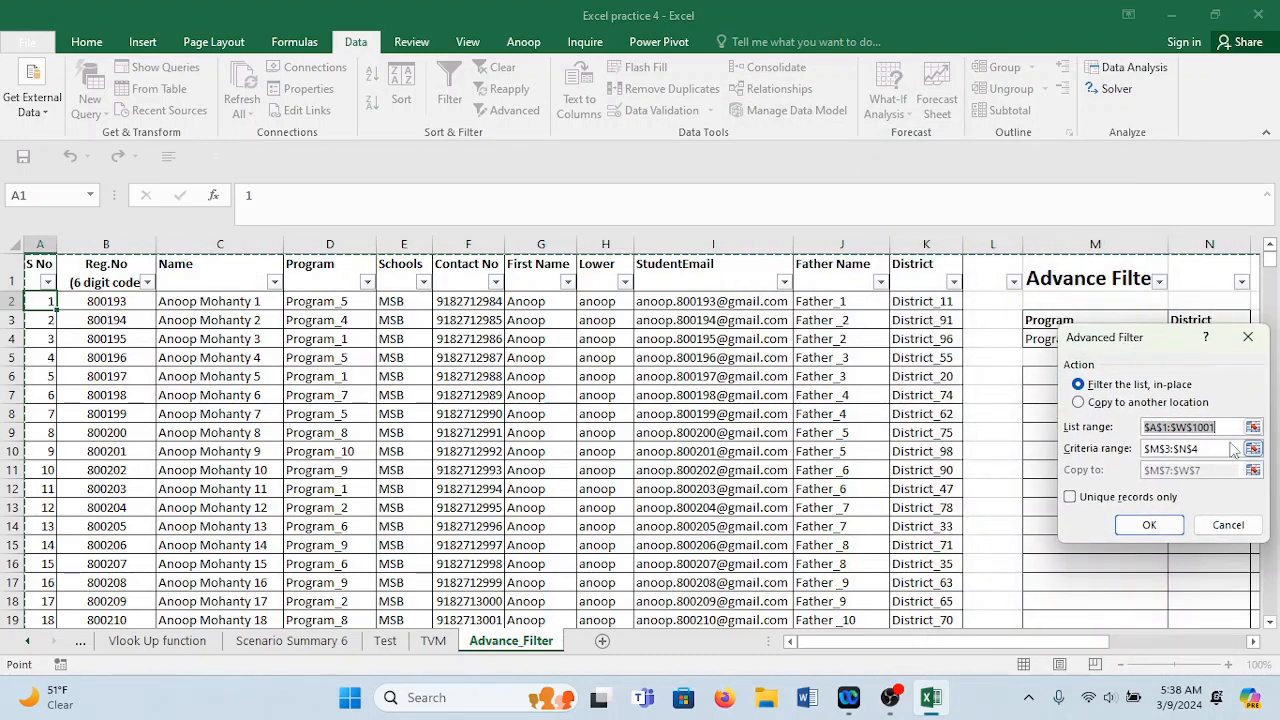
key("BackSpace")
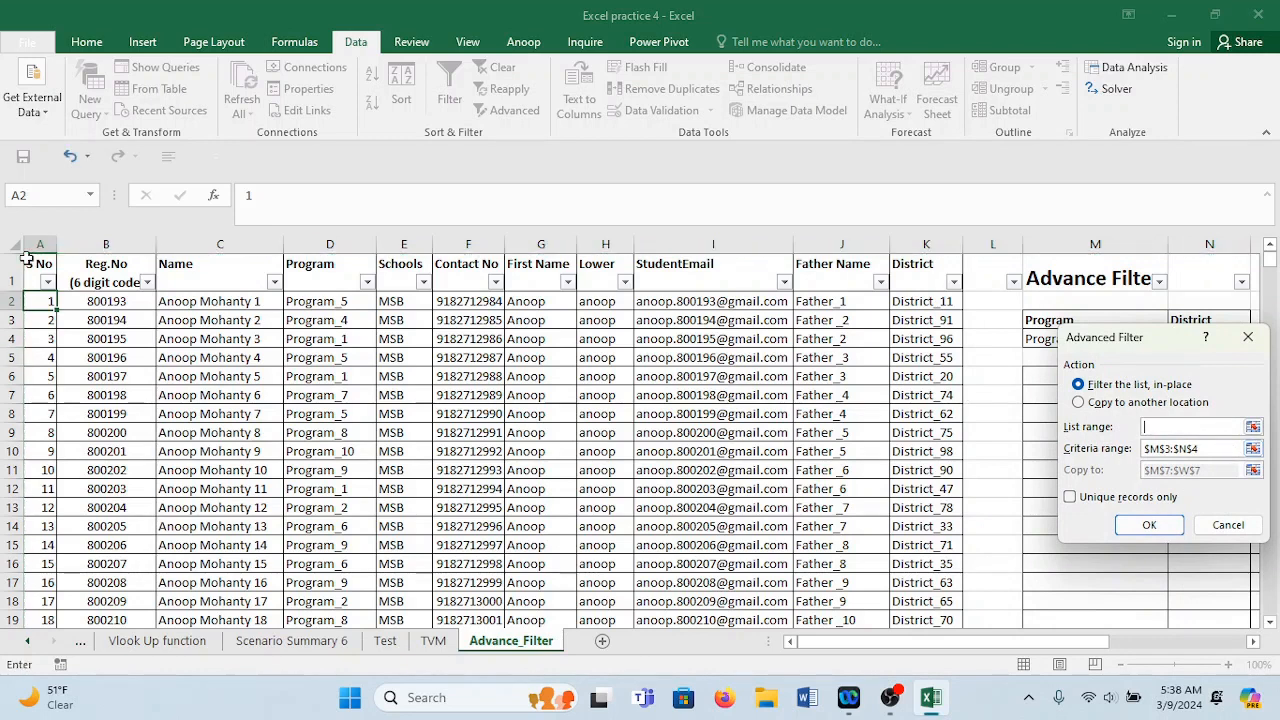
left_click(28, 259)
key("shift+Right")
key("shift+Right")
key("shift+Right")
key("shift+Right")
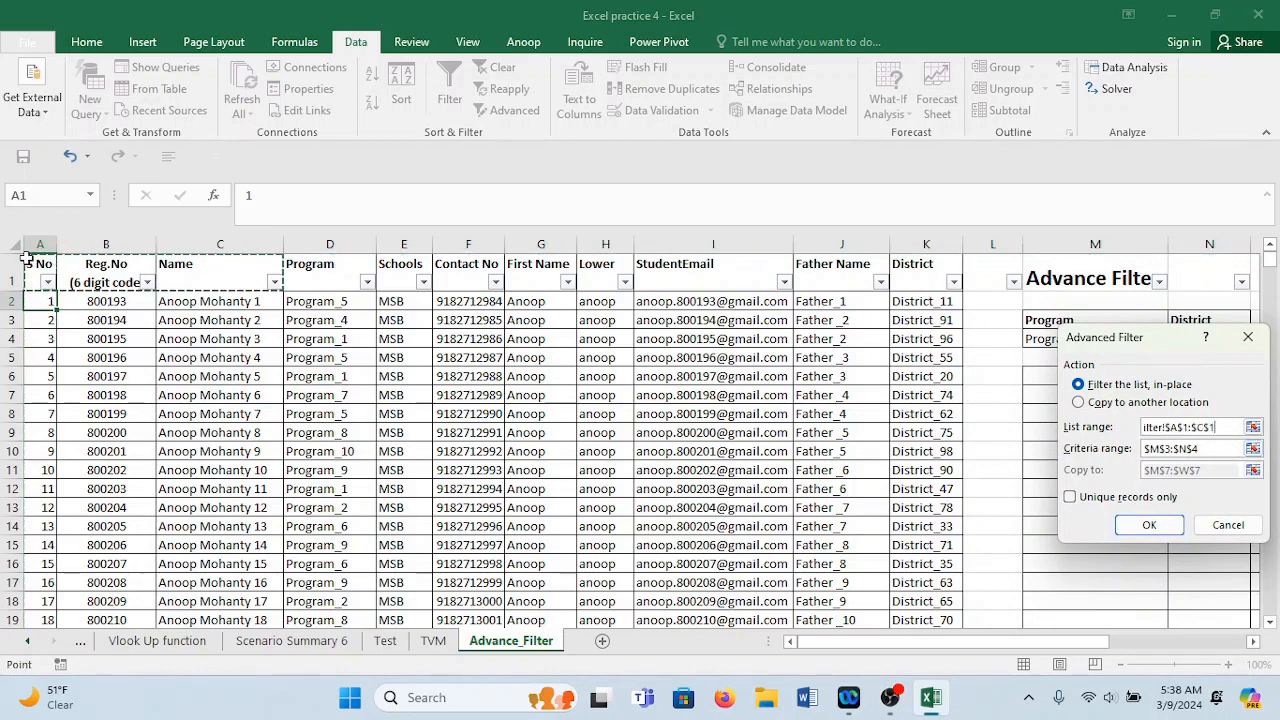
key("shift+Right")
key("shift+Right")
key("shift+Right")
key("shift+Right")
key("shift+Right")
key("shift+Right")
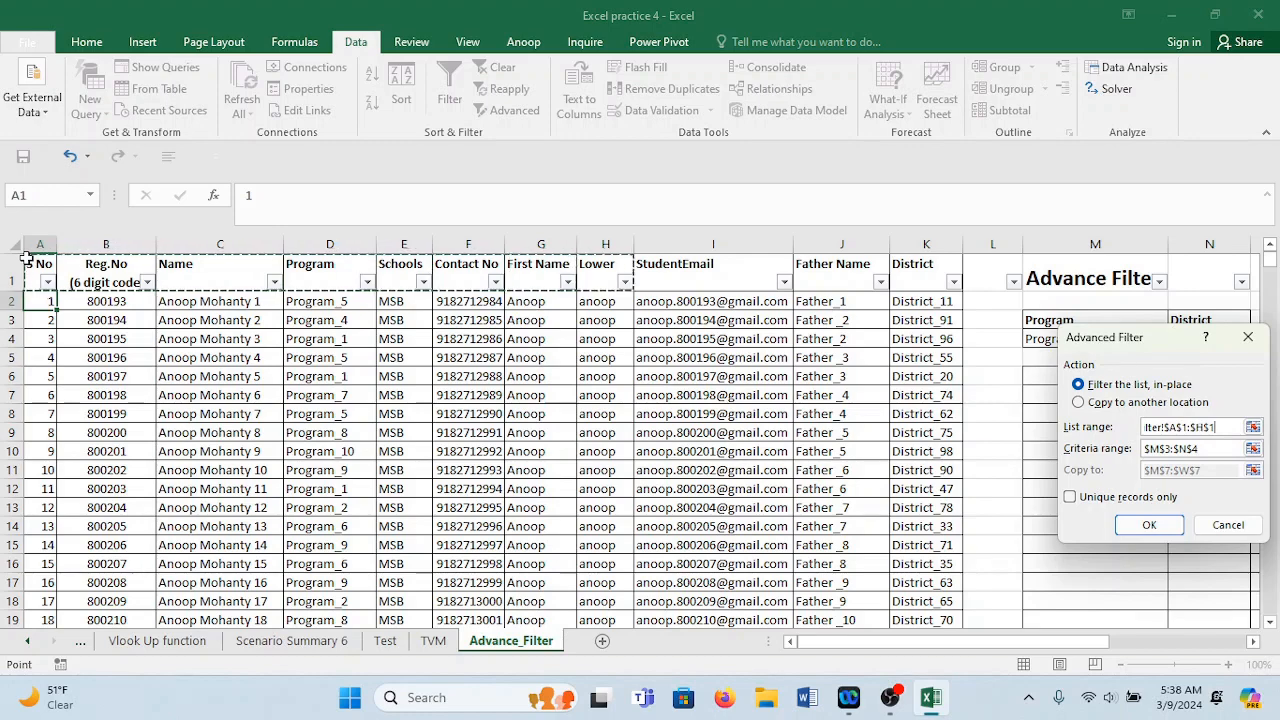
key("ctrl+shift+Down")
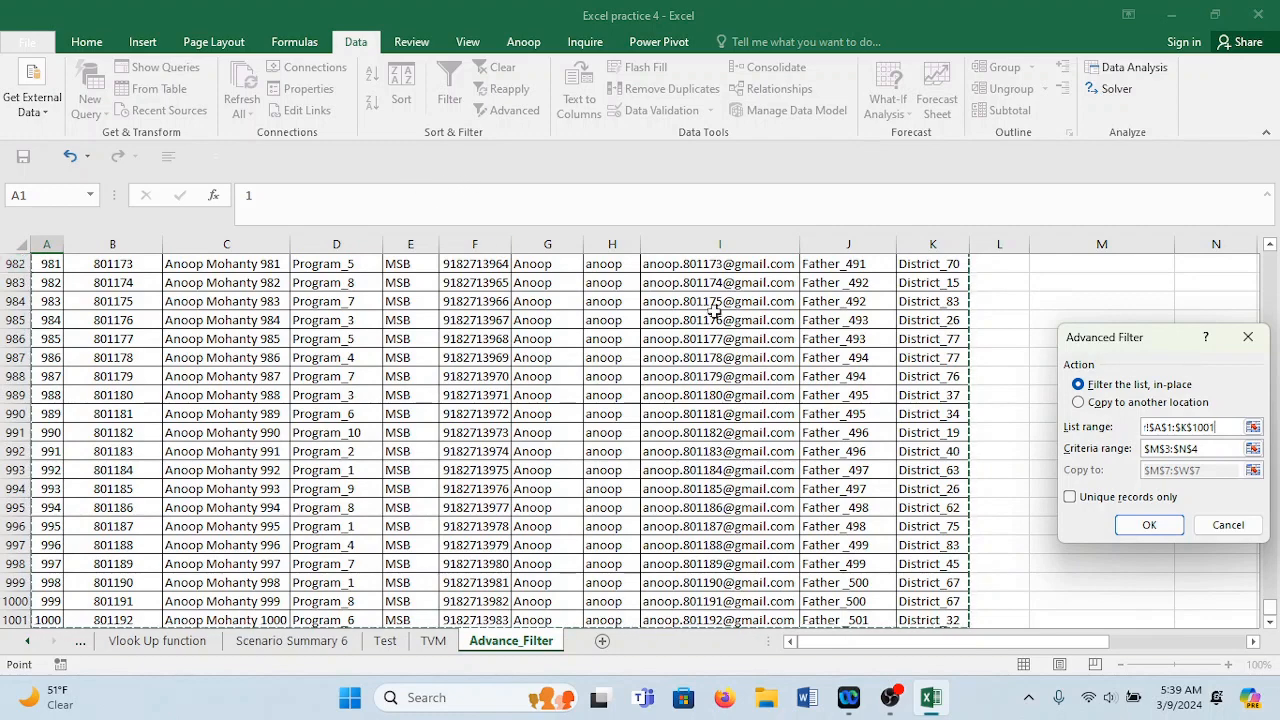
Set criteria range M3:N4 and copy the Program_8 / District_19 matches to M6.
left_click(1224, 448)
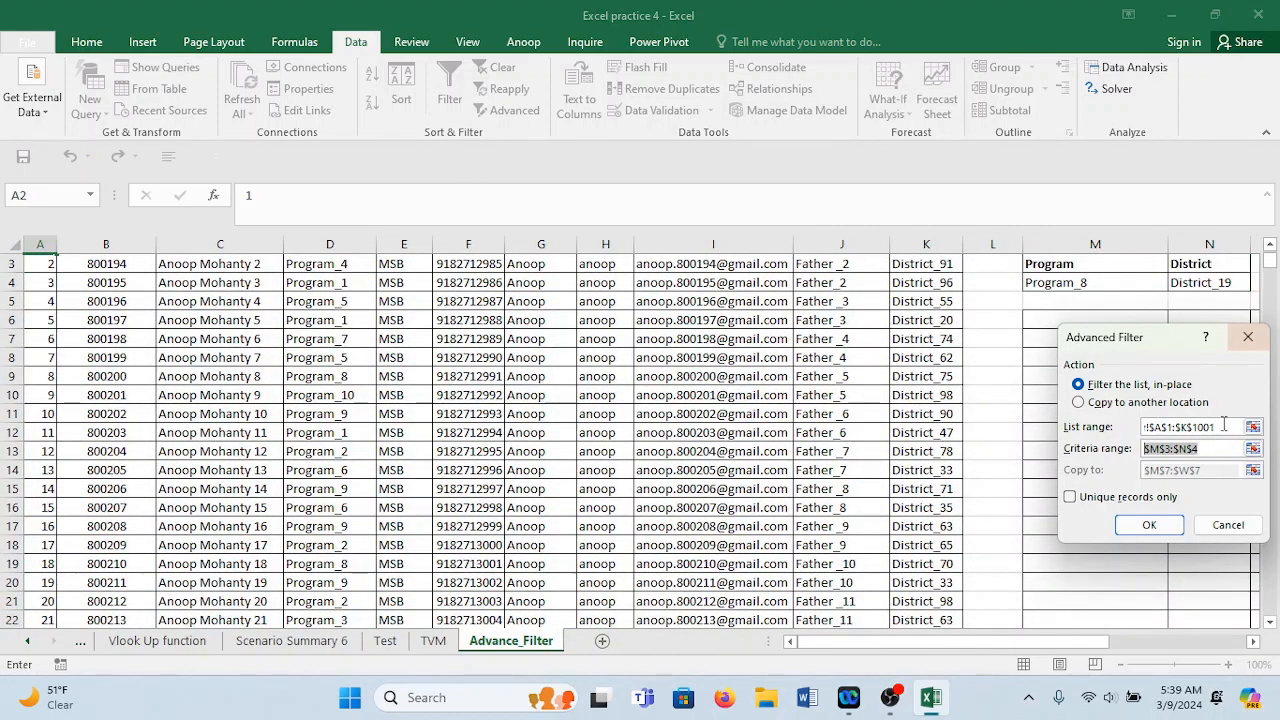
key("BackSpace")
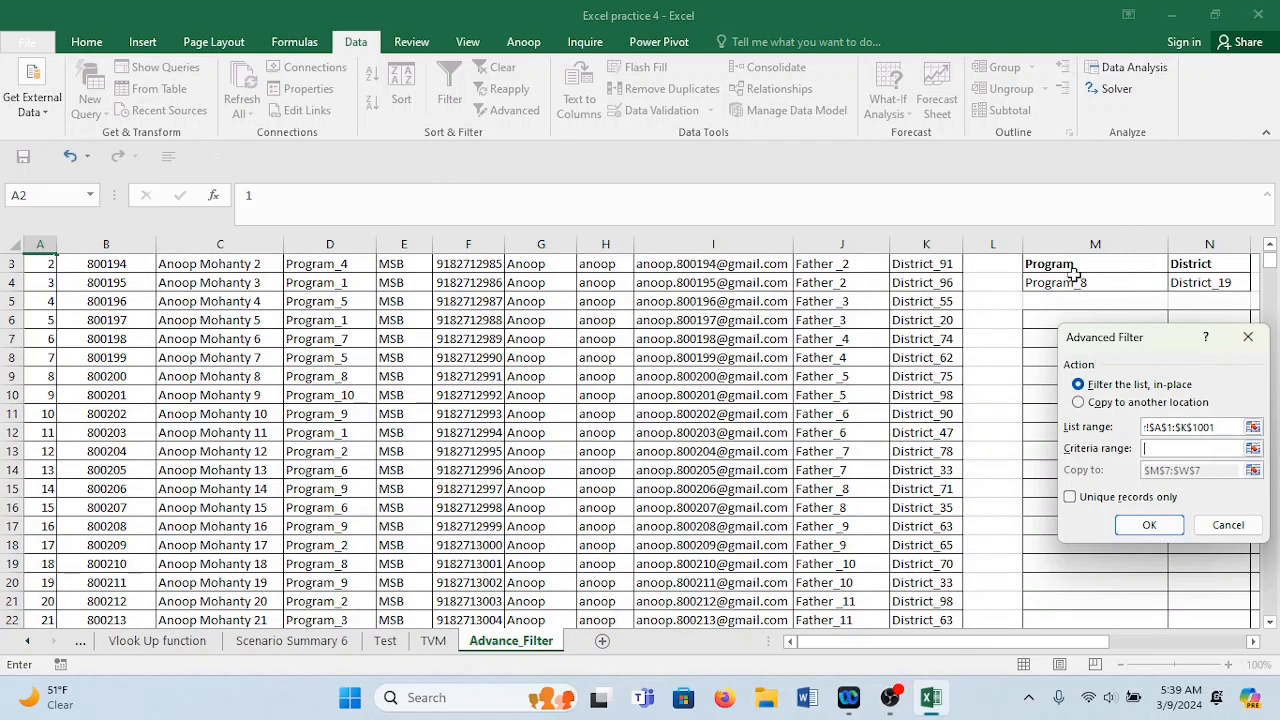
left_click_drag(1072, 270, 1224, 283)
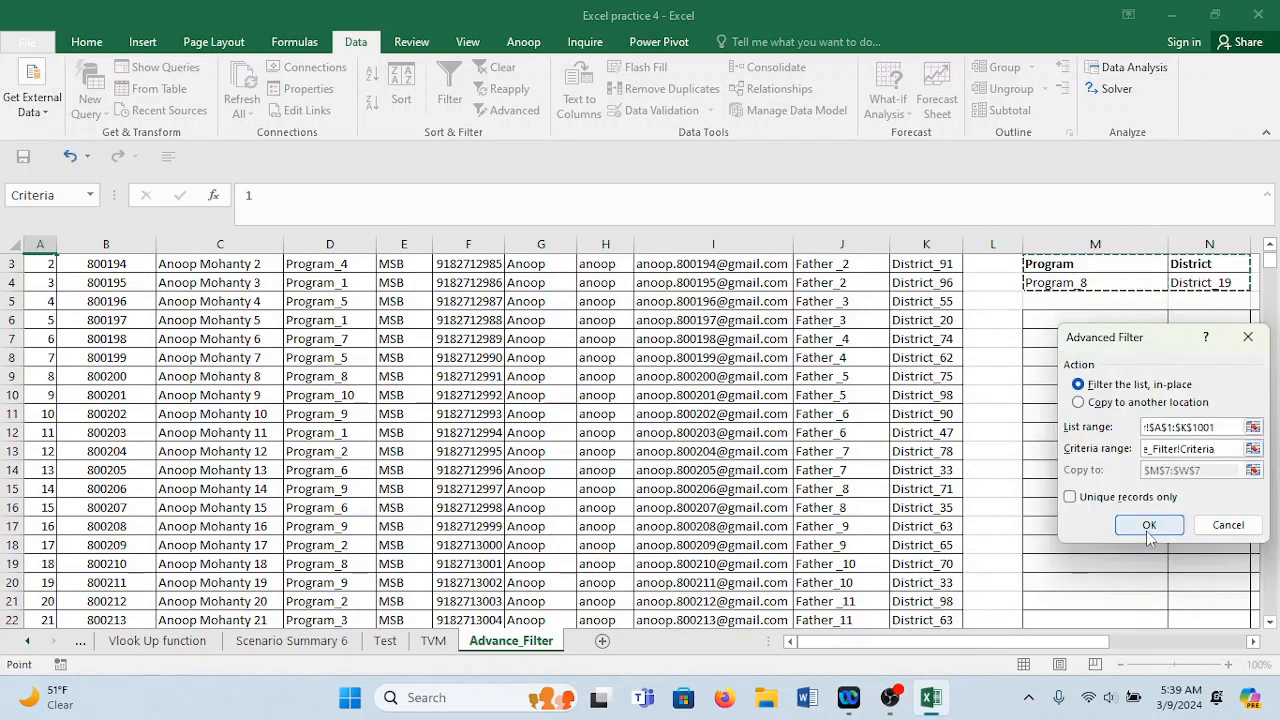
left_click(1084, 398)
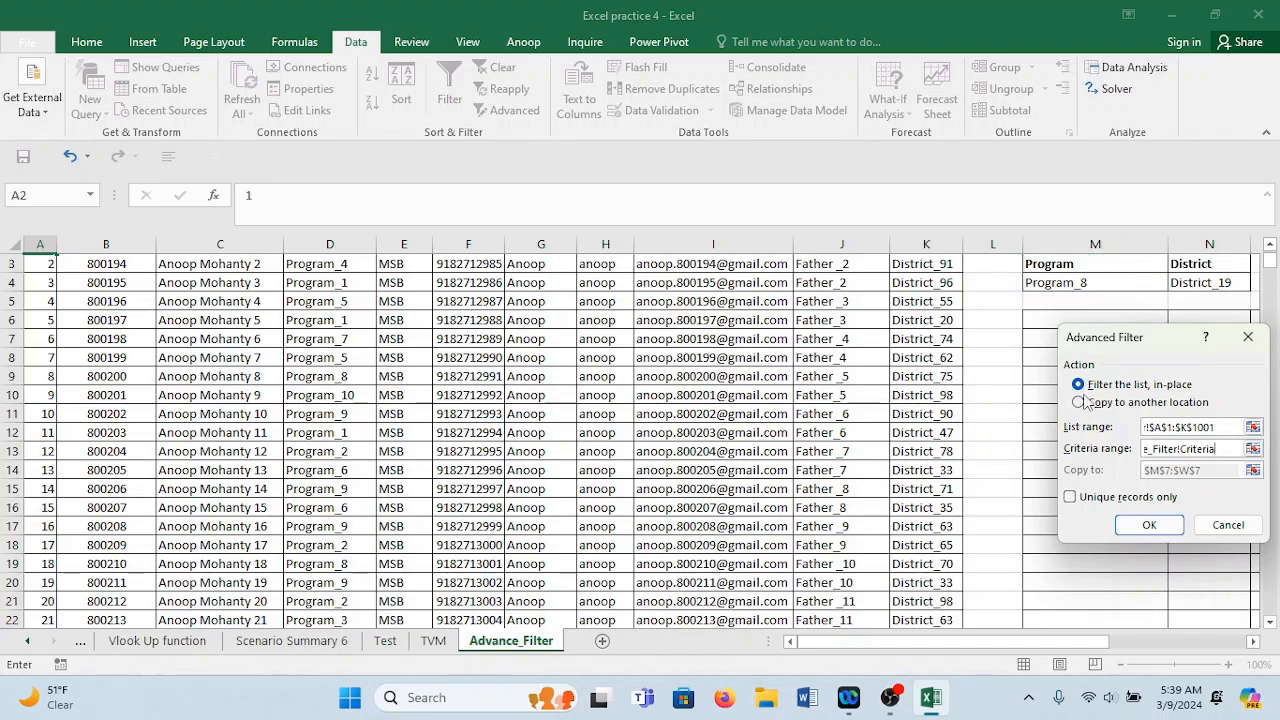
left_click(1101, 406)
left_click_drag(1136, 345, 723, 335)
left_click(798, 459)
left_click_drag(798, 459, 682, 461)
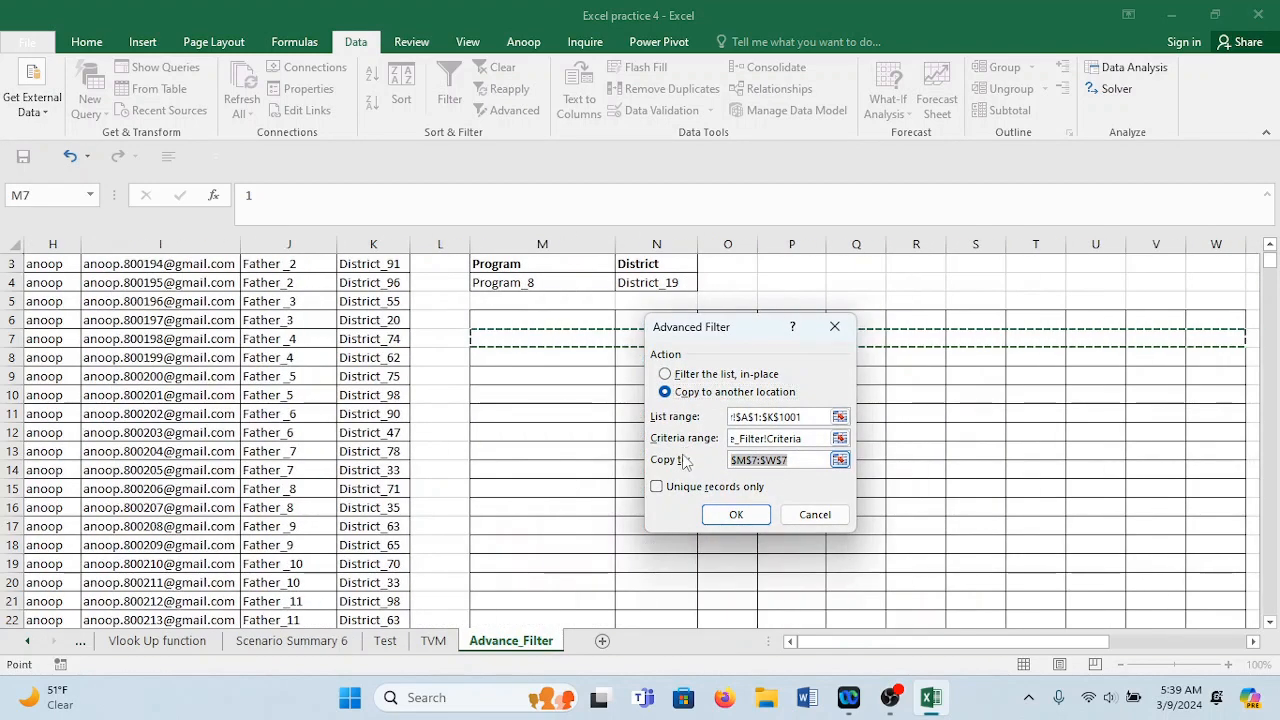
key("BackSpace")
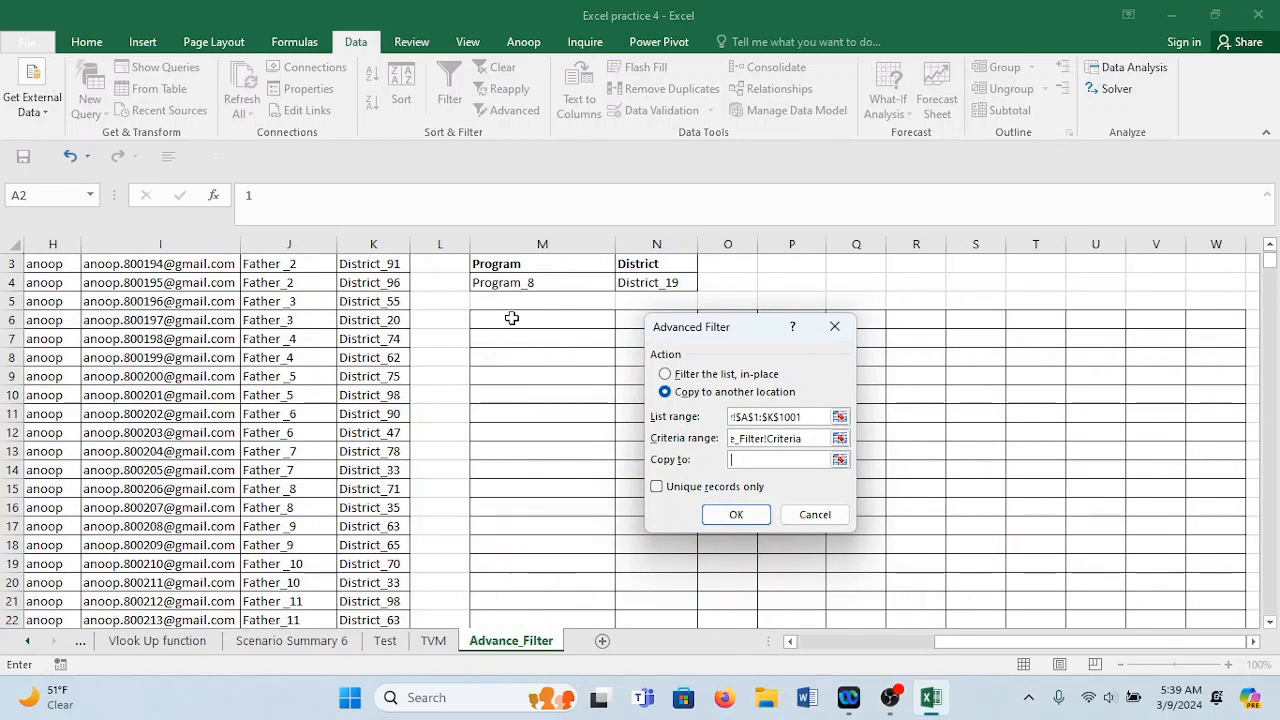
left_click(511, 318)
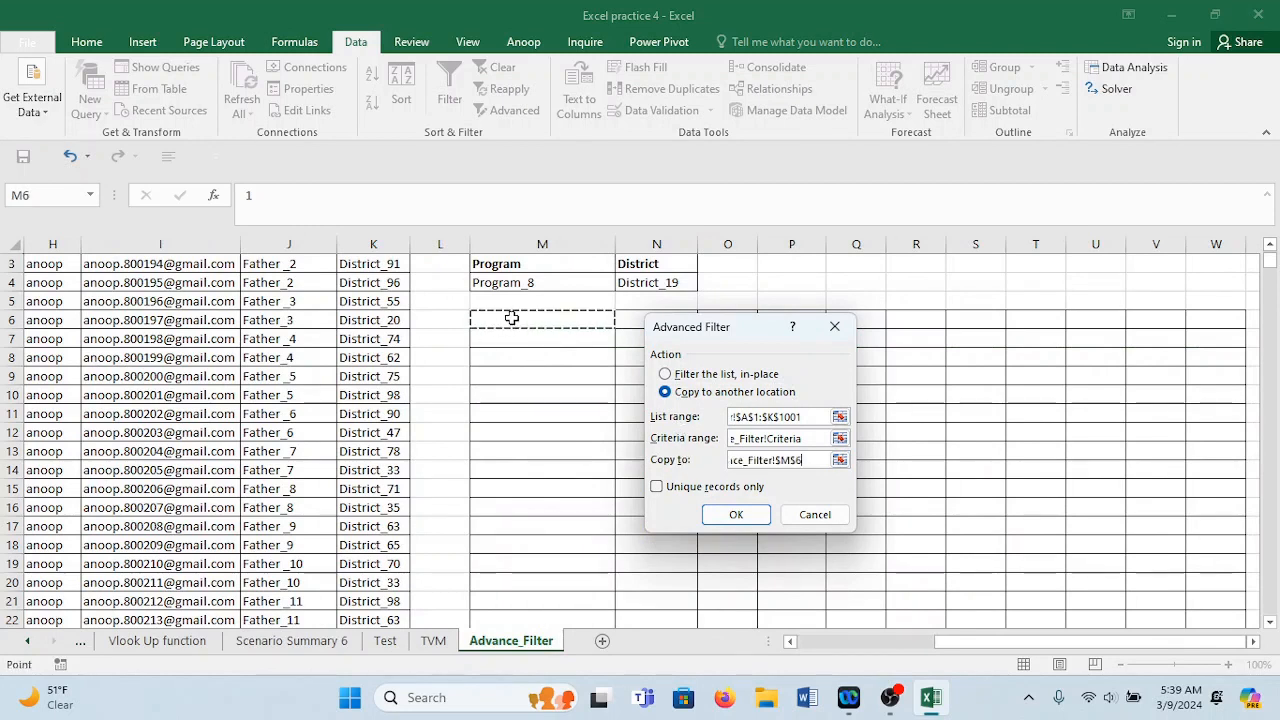
left_click(748, 515)
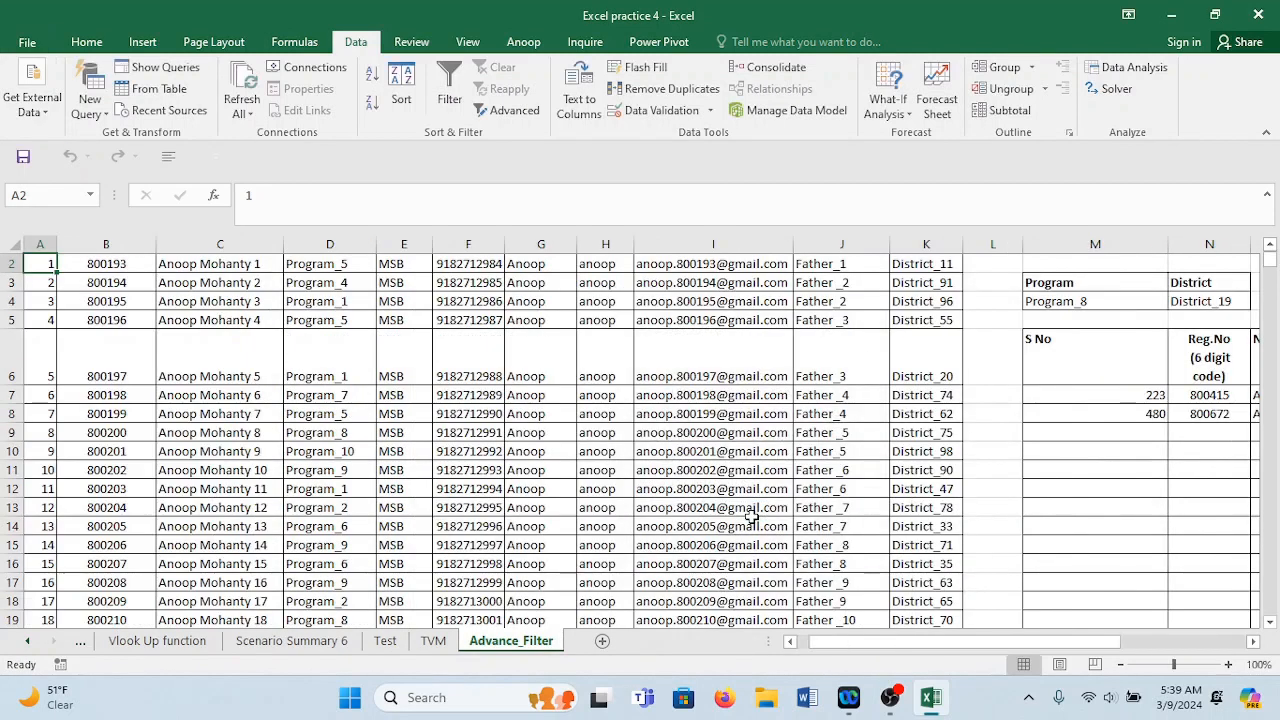
Autofit column W so the District values of the two copied records show.
left_click(1063, 329)
key("Right")
key("Right")
key("Right")
key("Right")
key("Right")
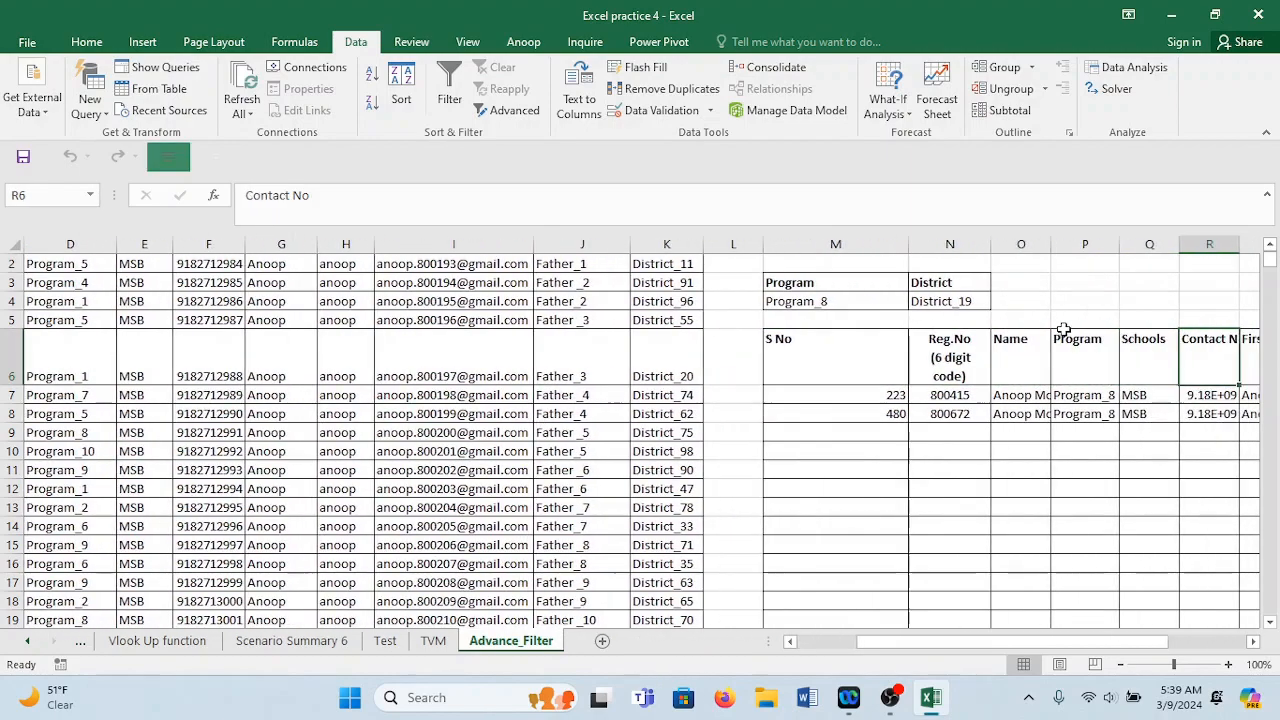
key("Right")
key("Right")
key("Right")
key("Right")
key("Right")
key("Right")
key("Right")
key("Right")
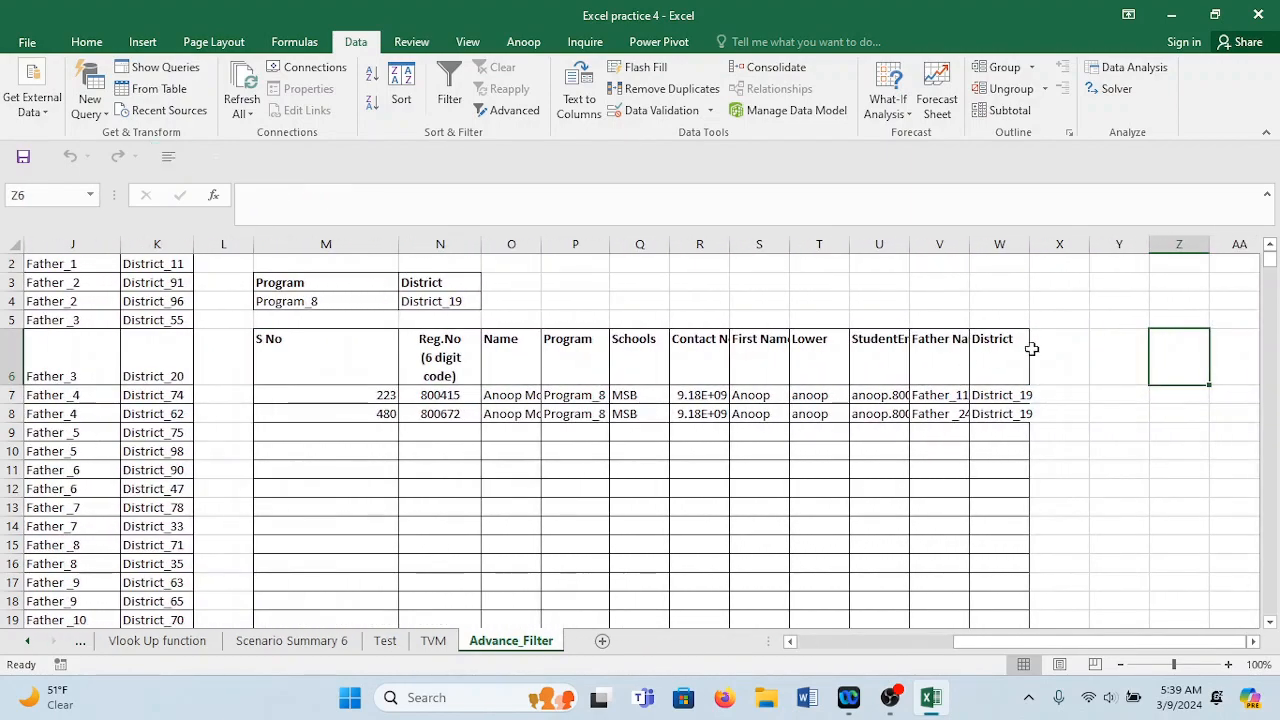
double_click(1029, 249)
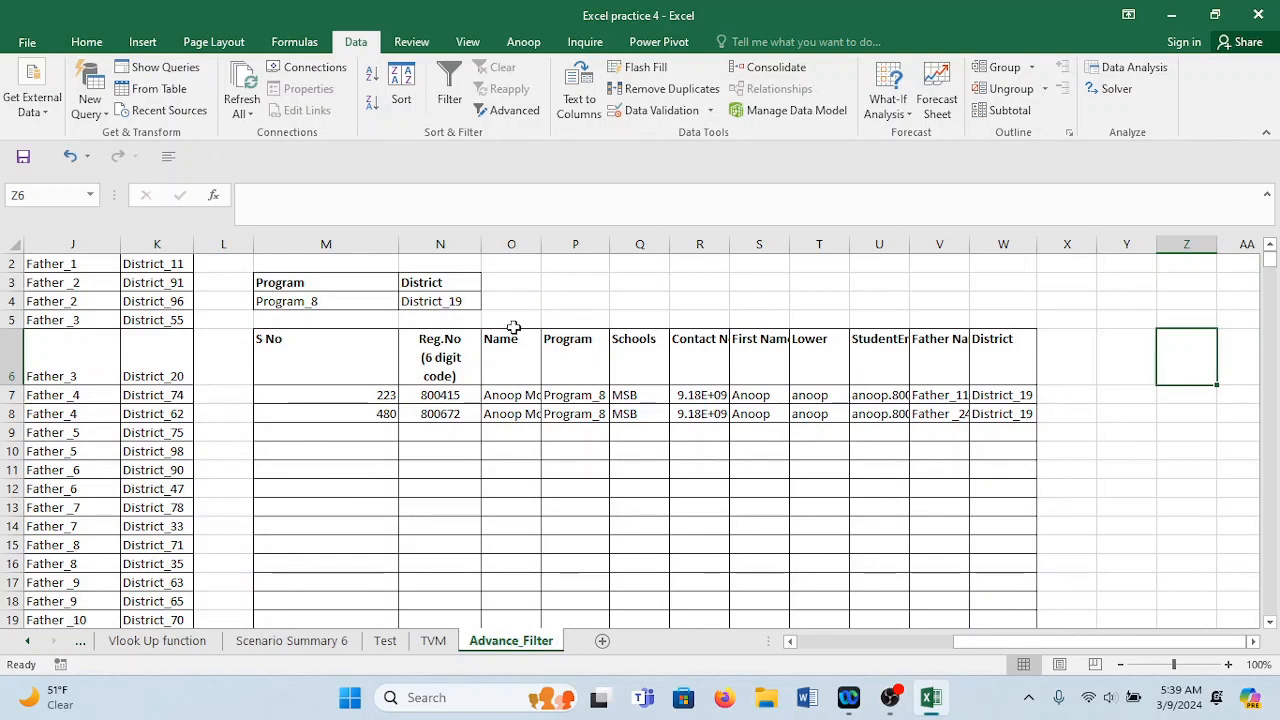
left_click(591, 395)
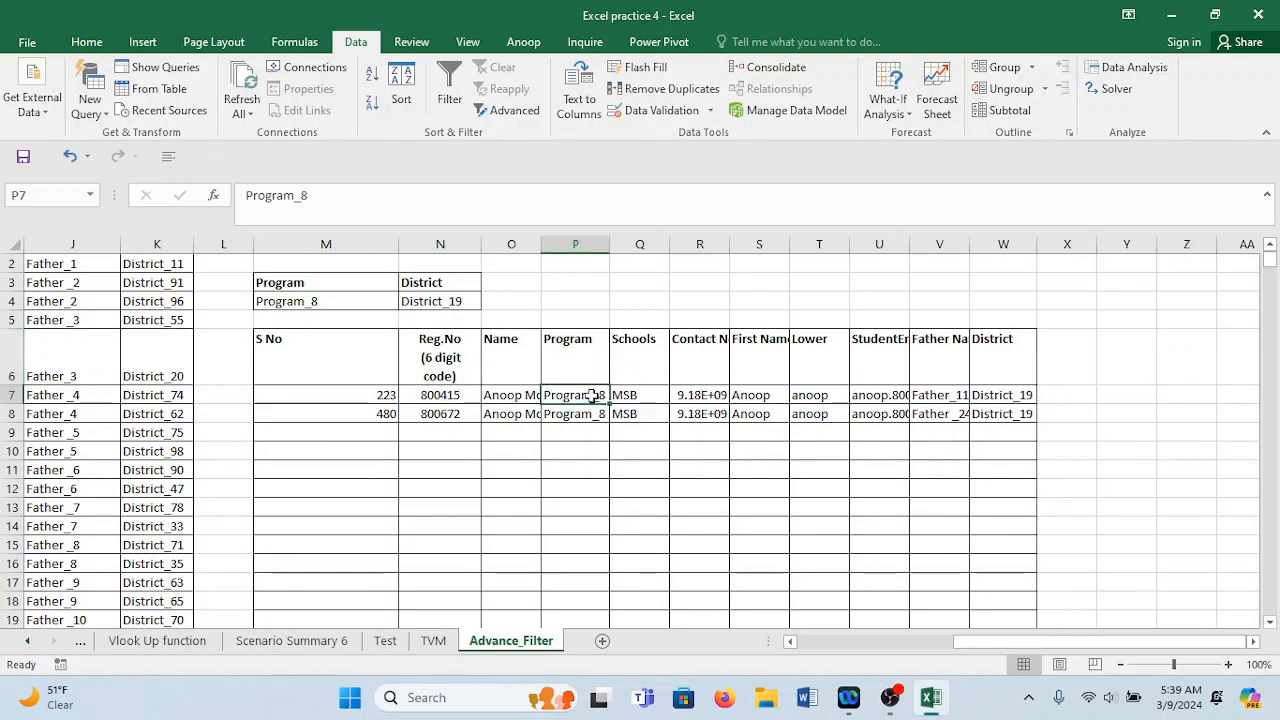
left_click(594, 416)
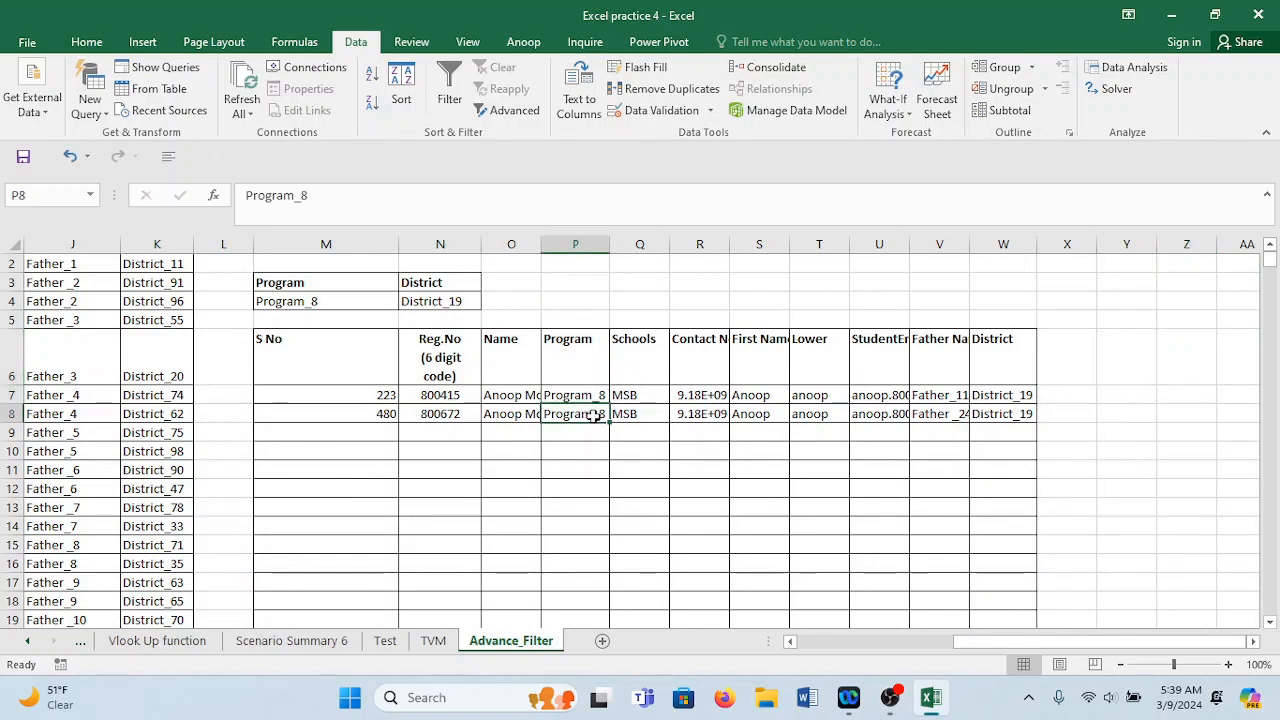
left_click(1003, 412)
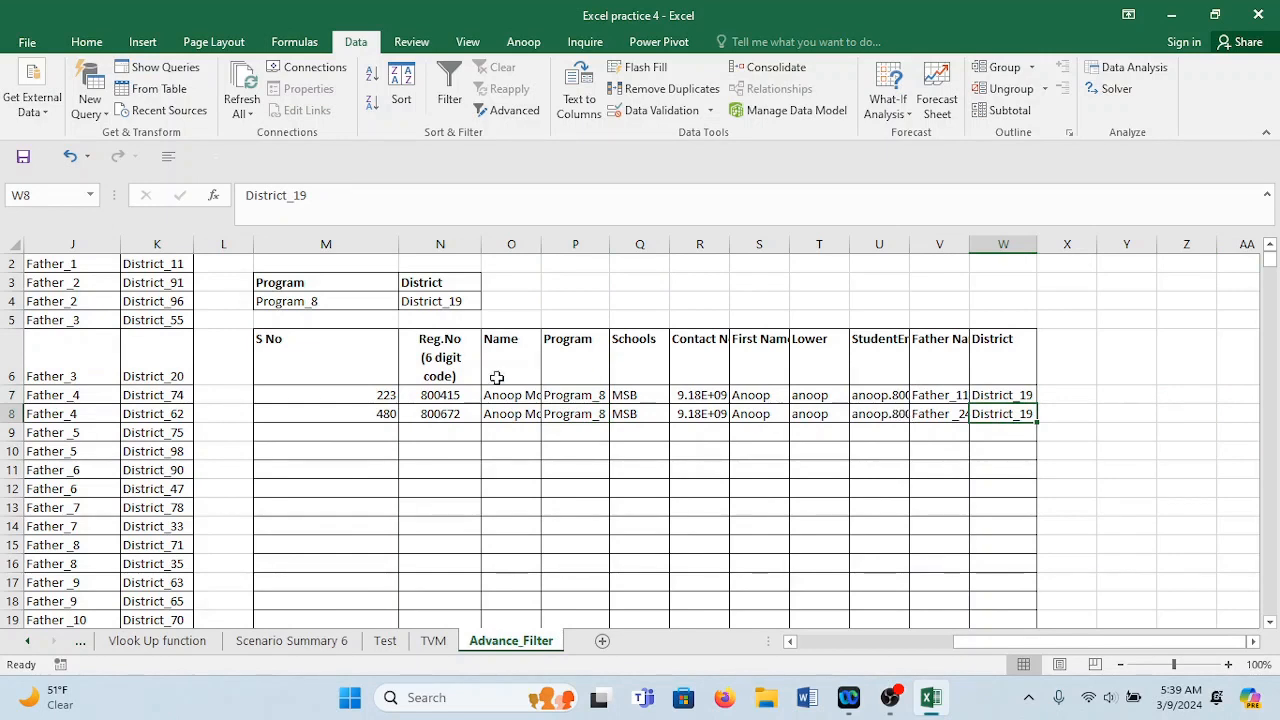
Narrow column M, widen column R and autofit column O for full names and contacts.
left_click_drag(398, 245, 325, 255)
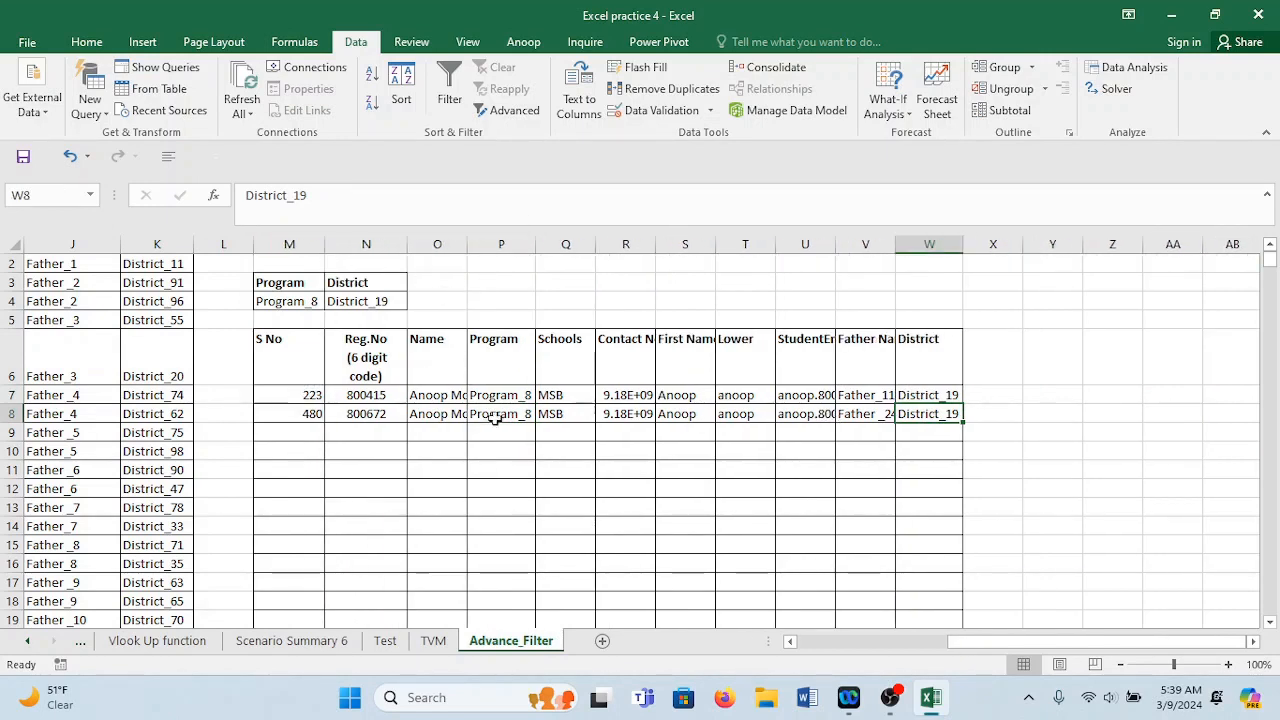
left_click_drag(655, 245, 690, 244)
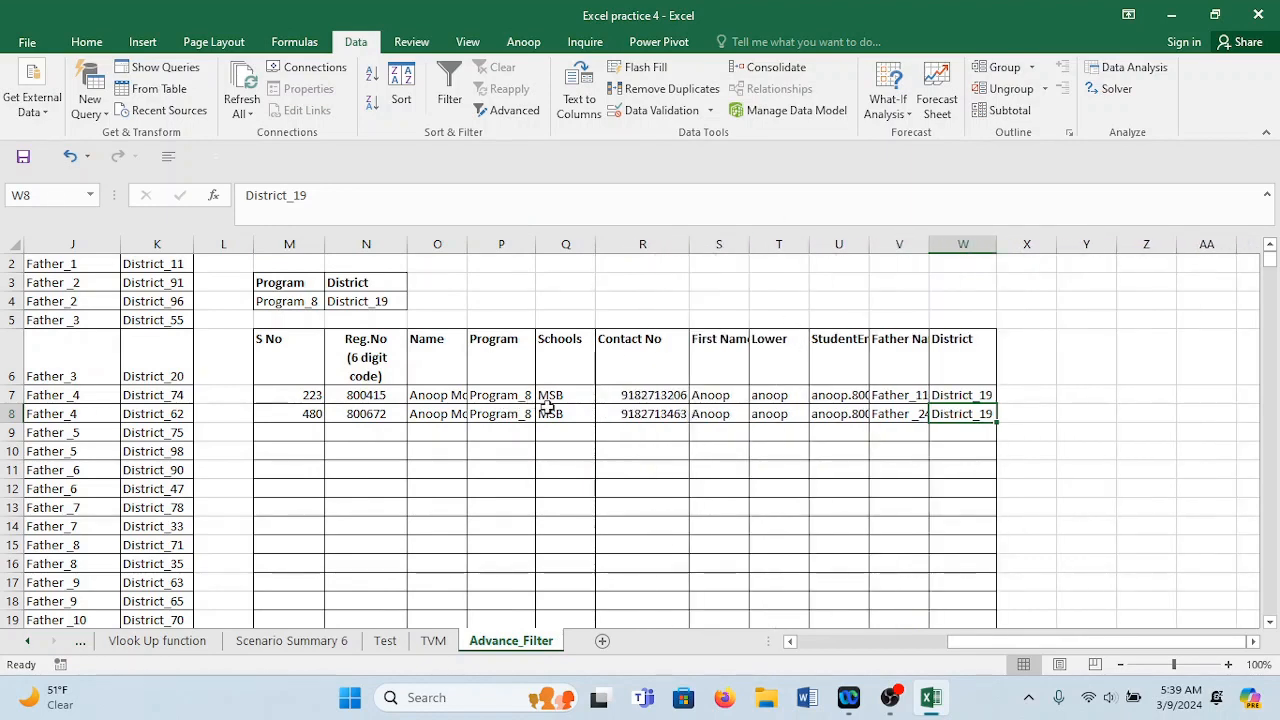
double_click(467, 244)
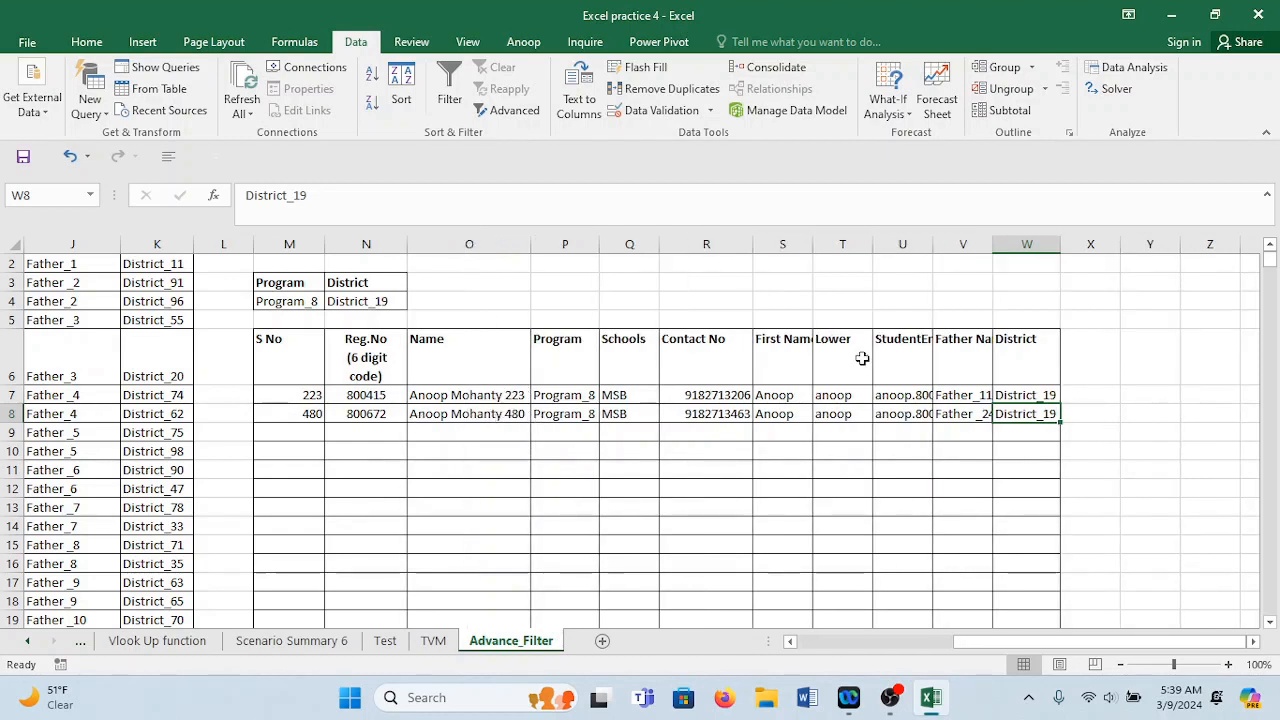
key("Left")
key("Left")
key("ctrl+Left")
key("ctrl+Left")
key("ctrl+Left")
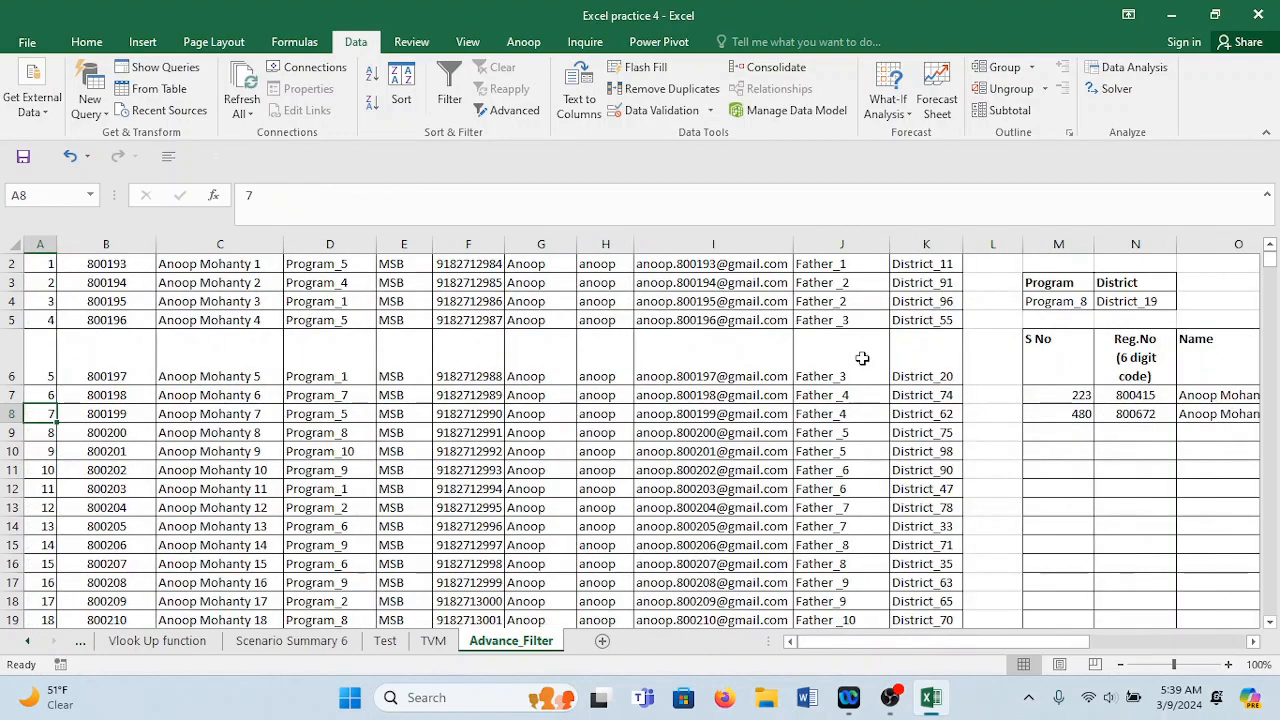
Insert a new column before First Name headed Salary.
left_click(1210, 286)
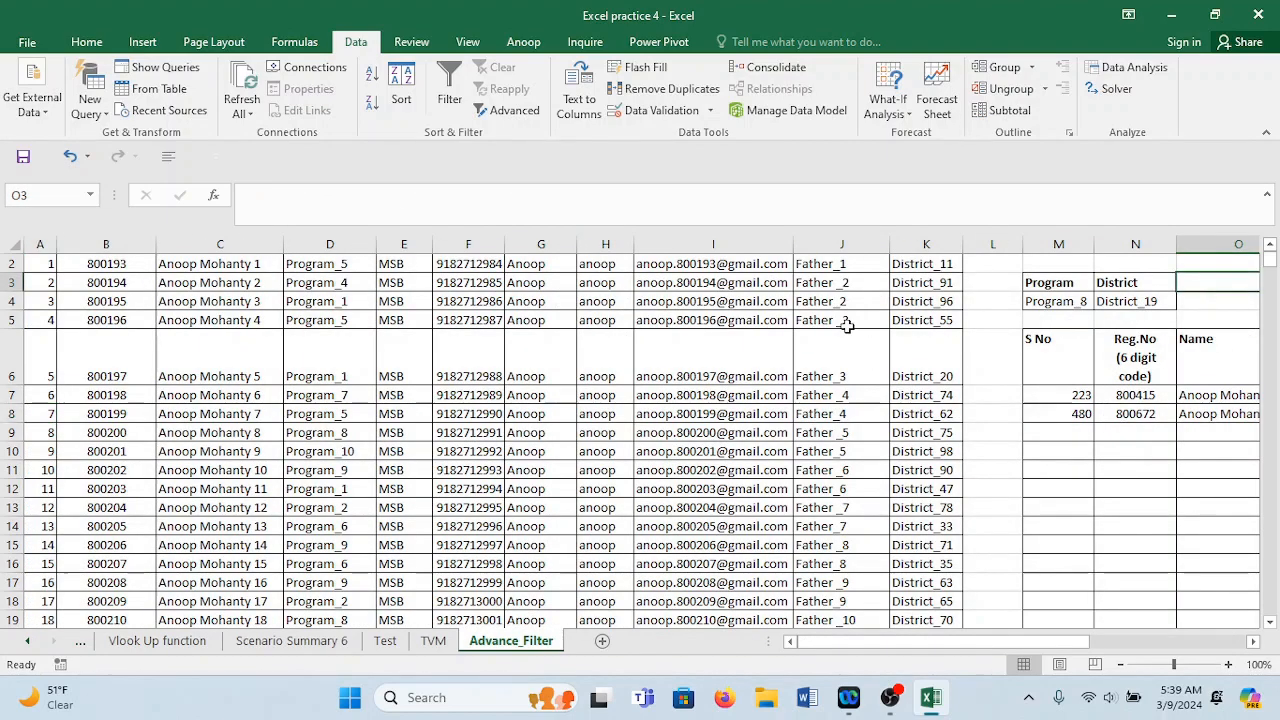
scroll(1274, 280, "up", 1)
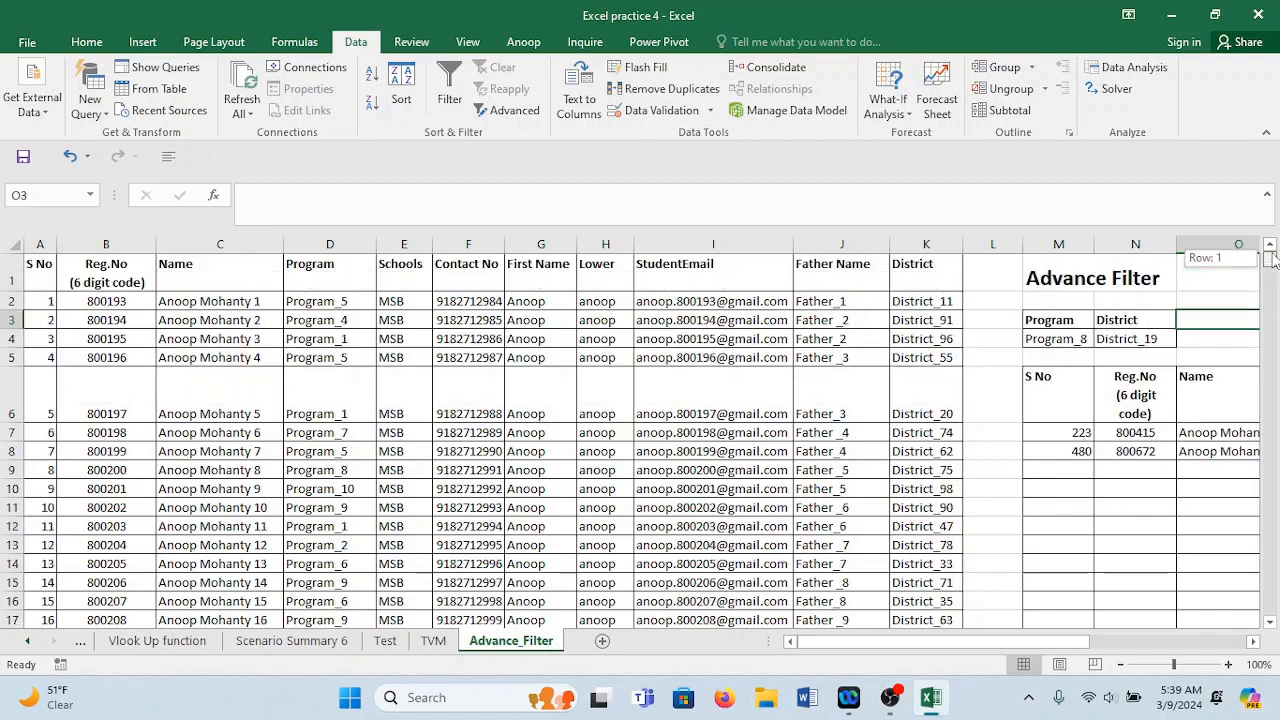
left_click(531, 243)
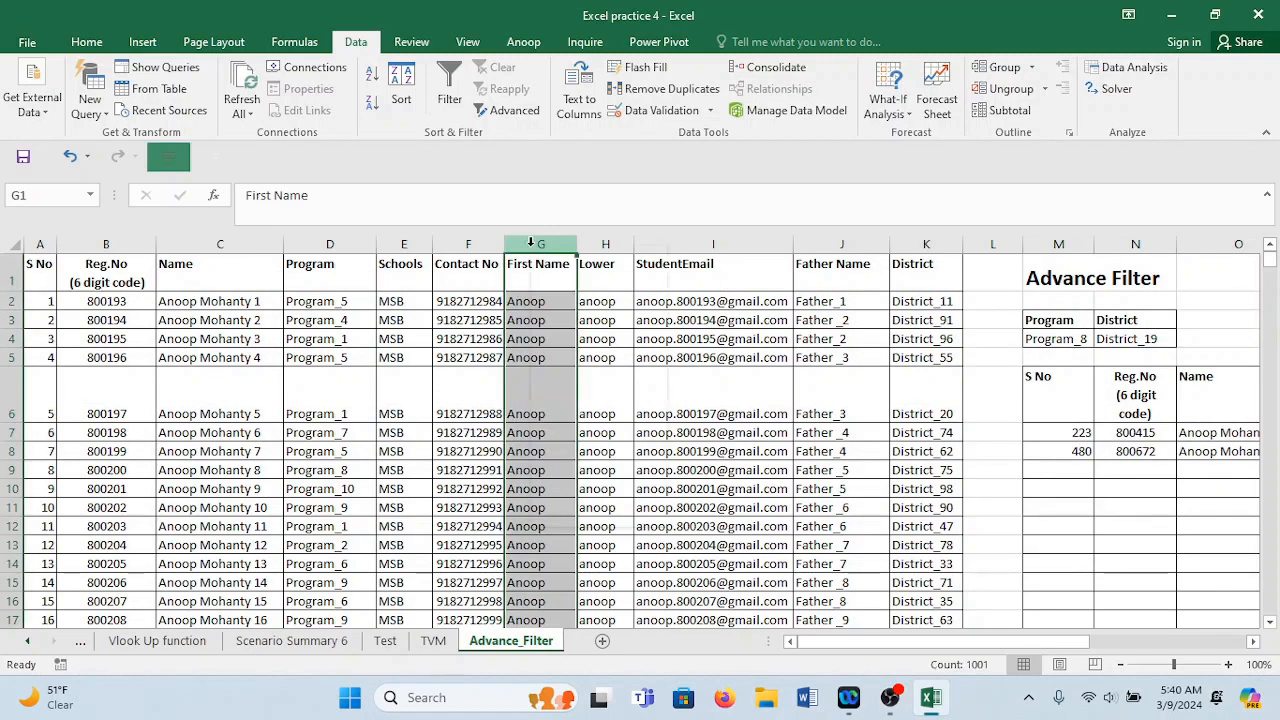
right_click(533, 246)
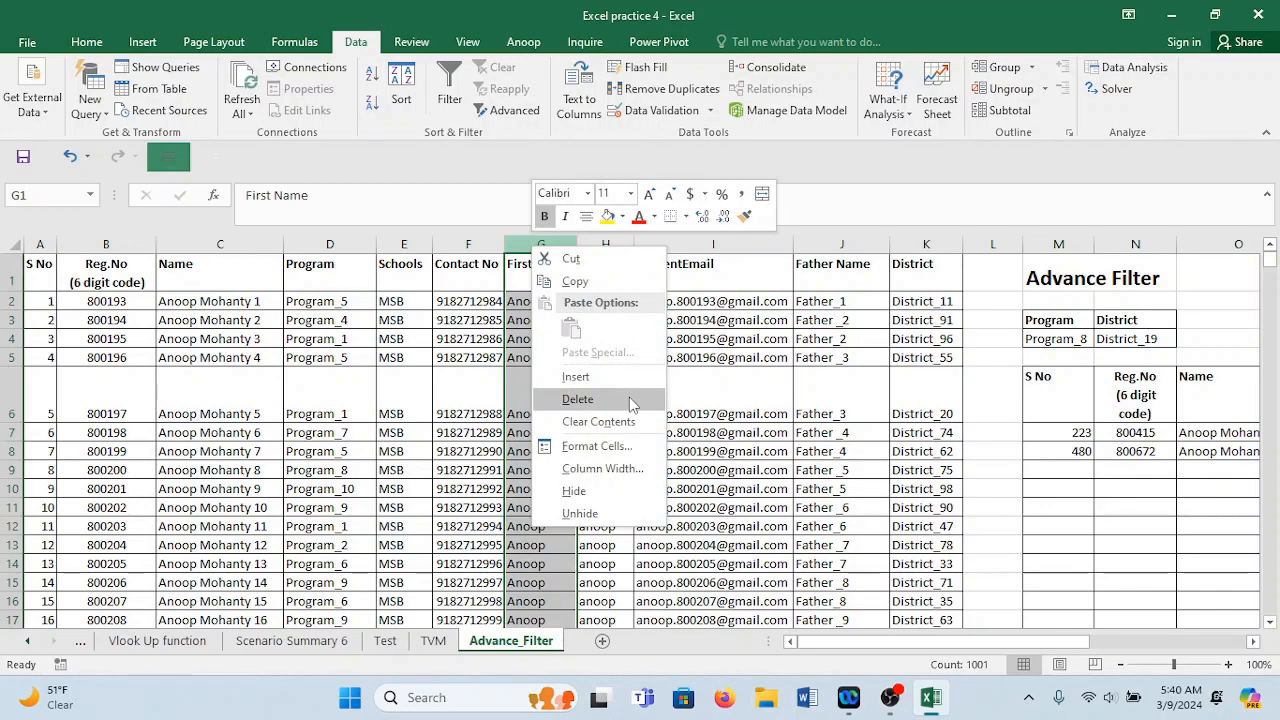
left_click(590, 376)
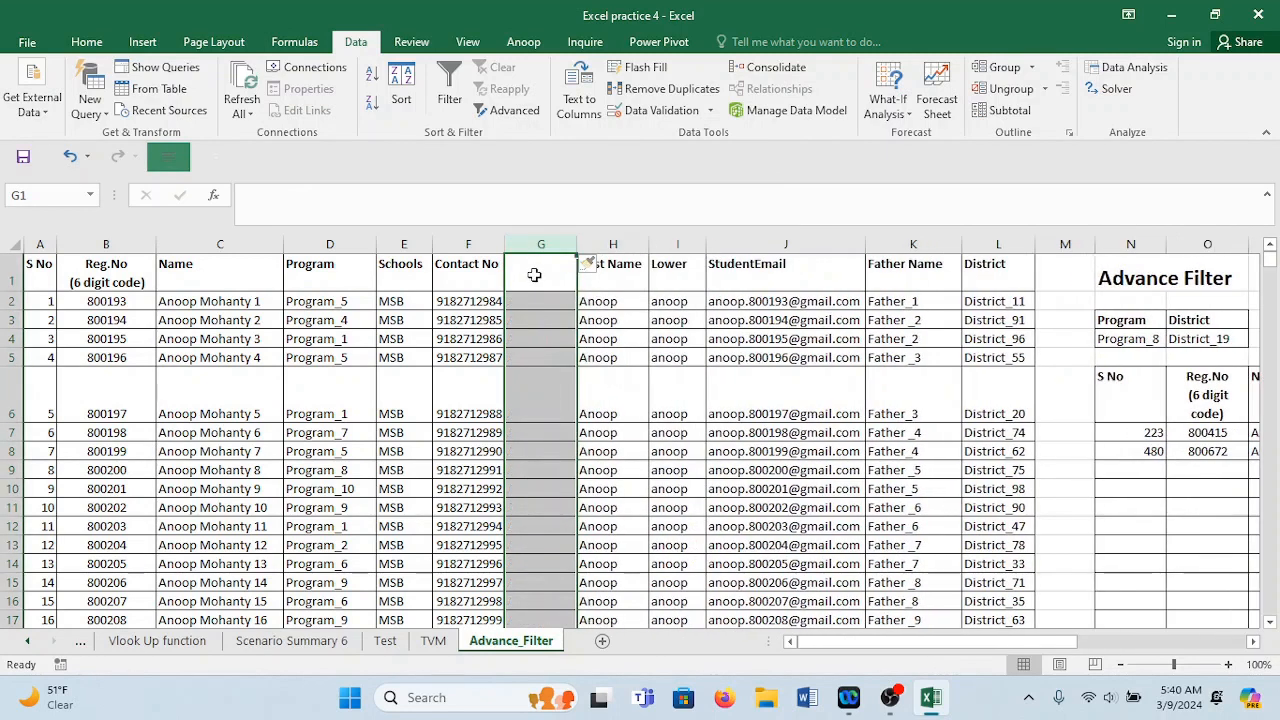
type("Salary")
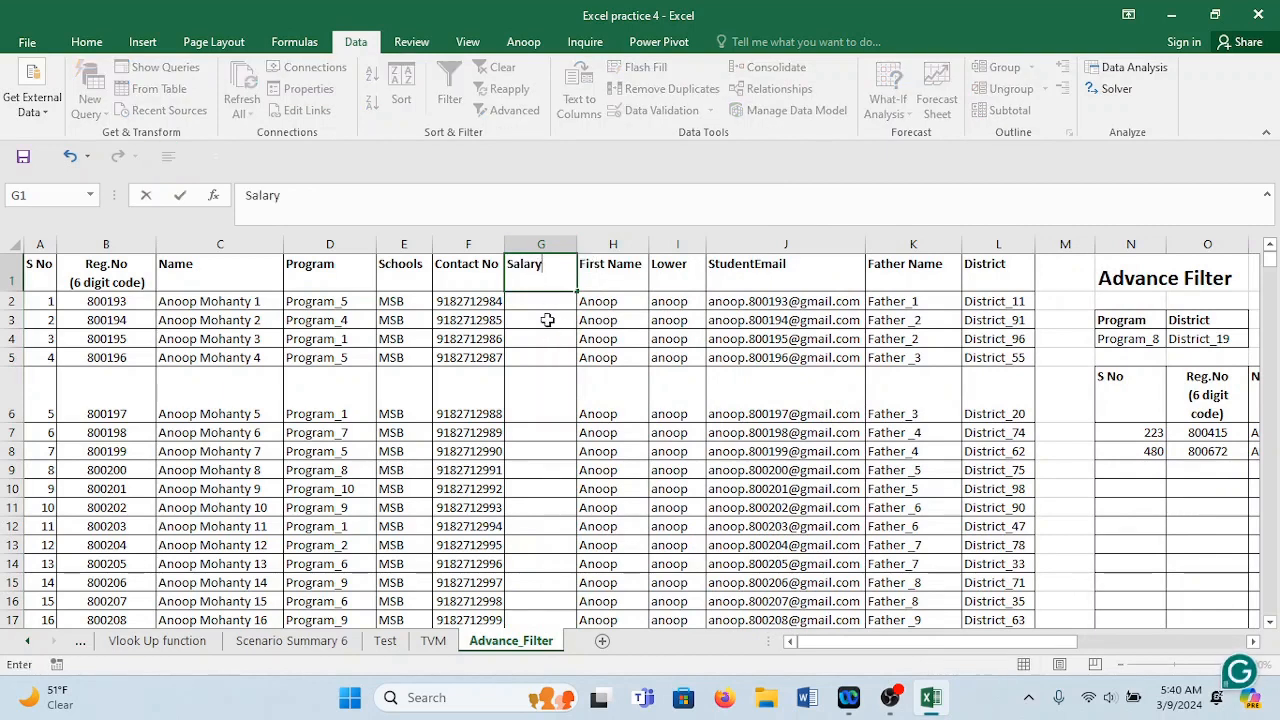
key("Return")
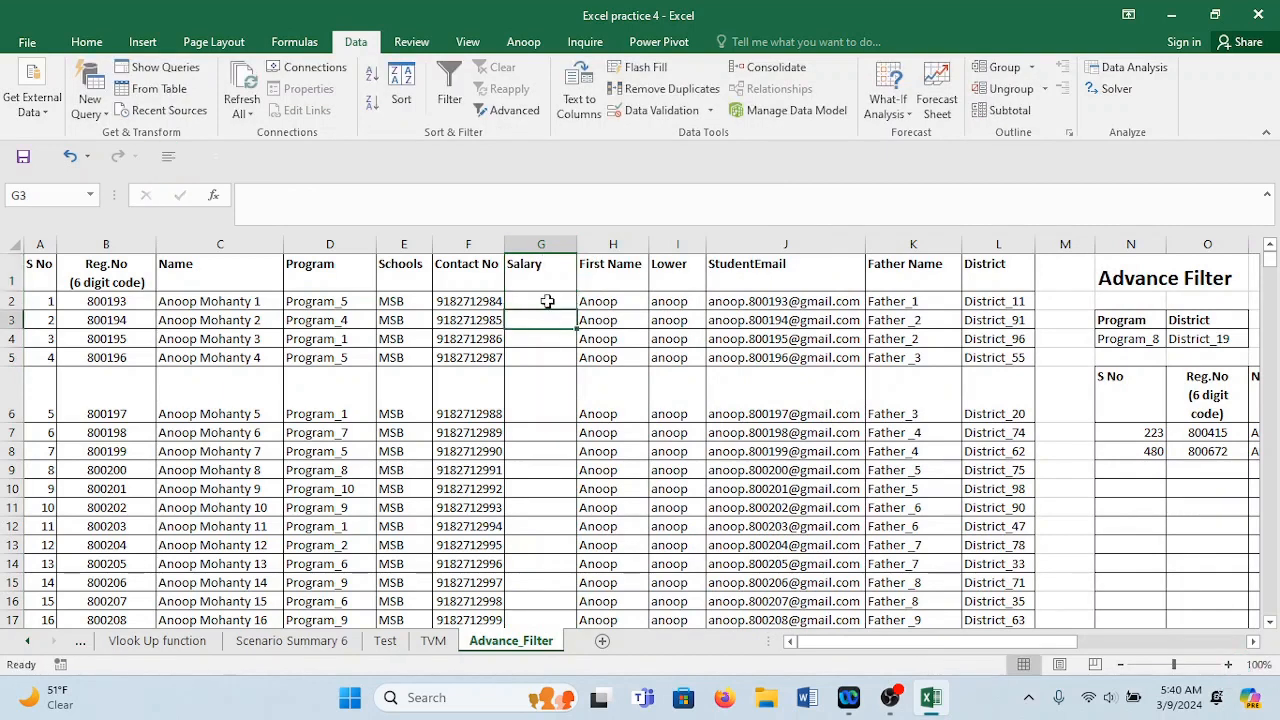
Enter =RANDBETWEEN(100000,500000) in G2 and fill it down all student rows.
type("=ran")
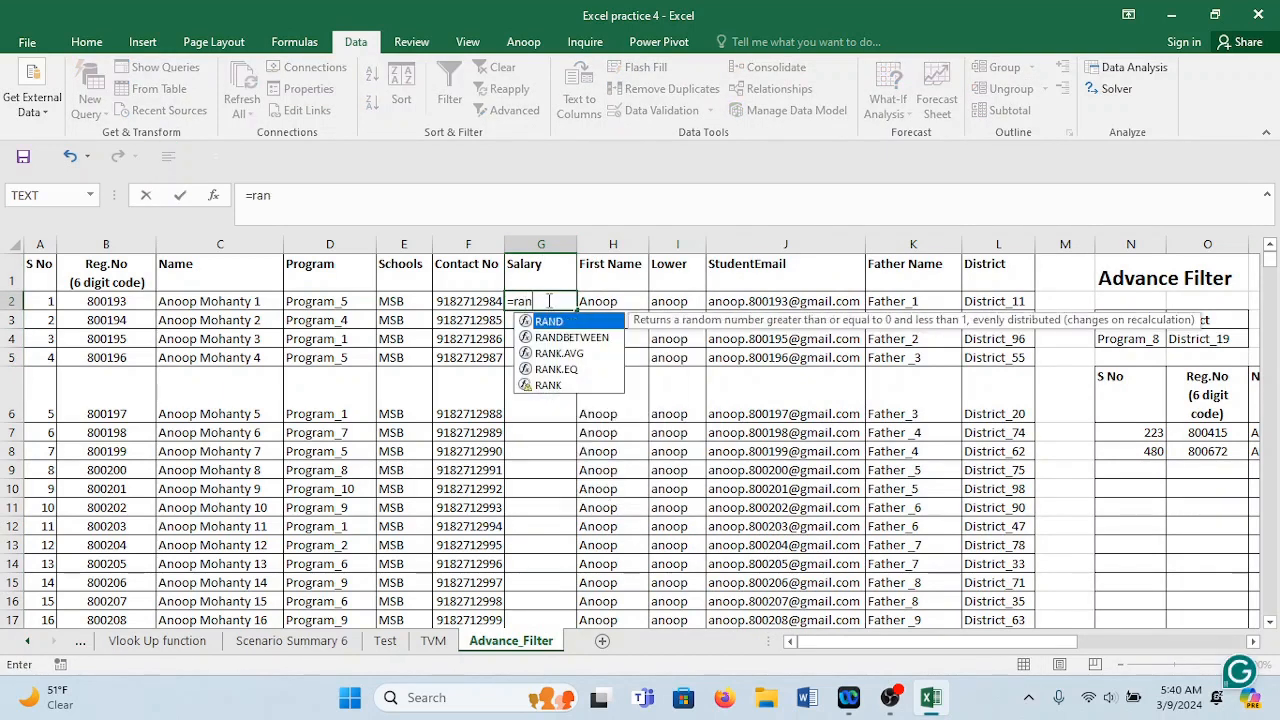
type("dbetween")
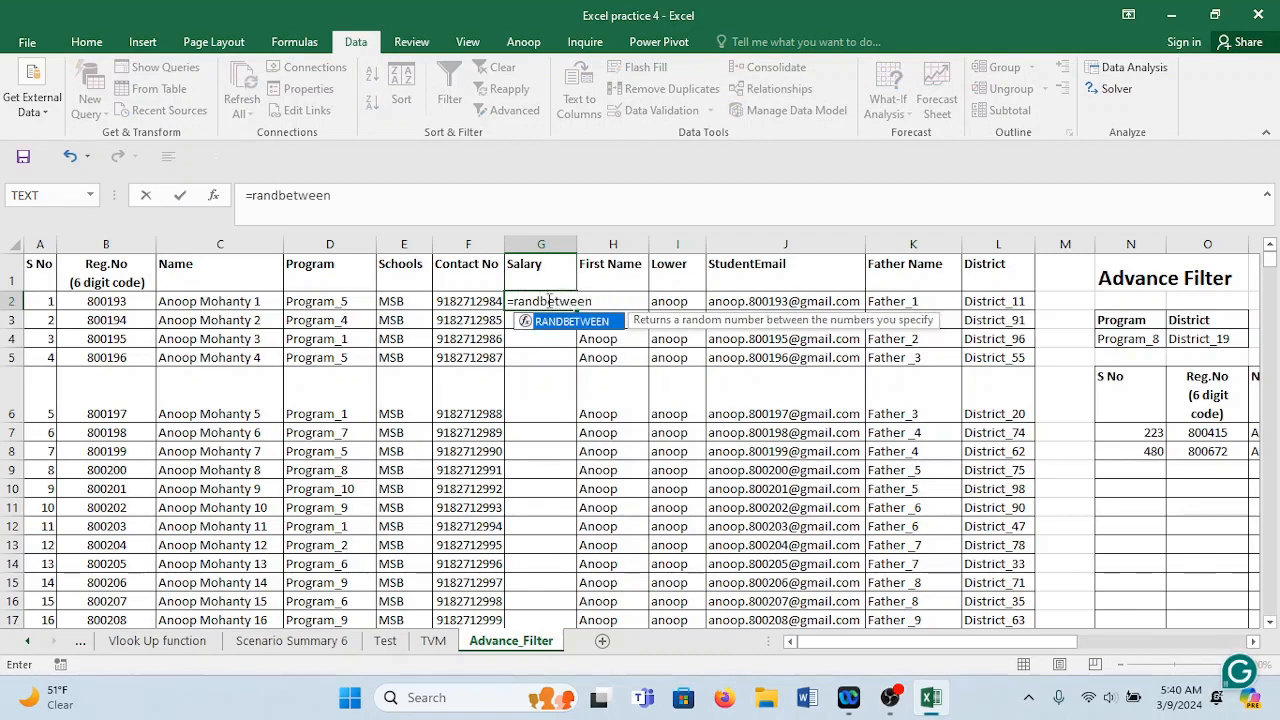
key("Tab")
type("100000")
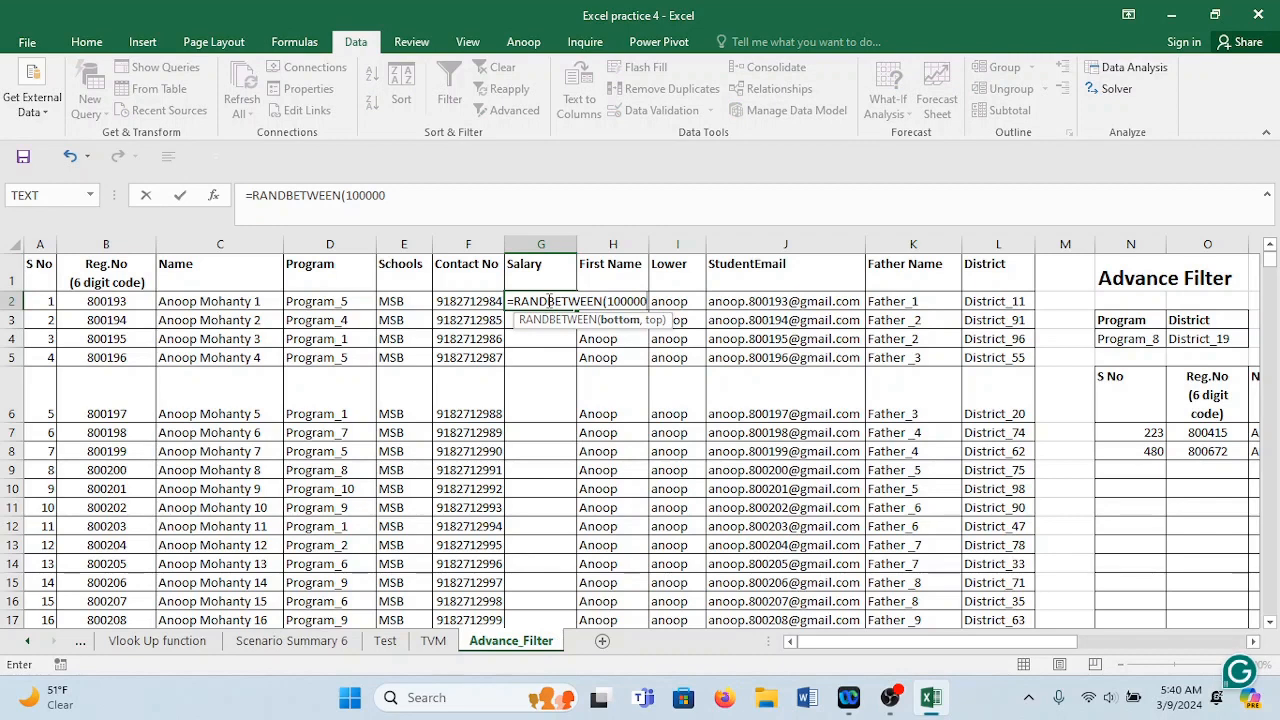
type(",500000")
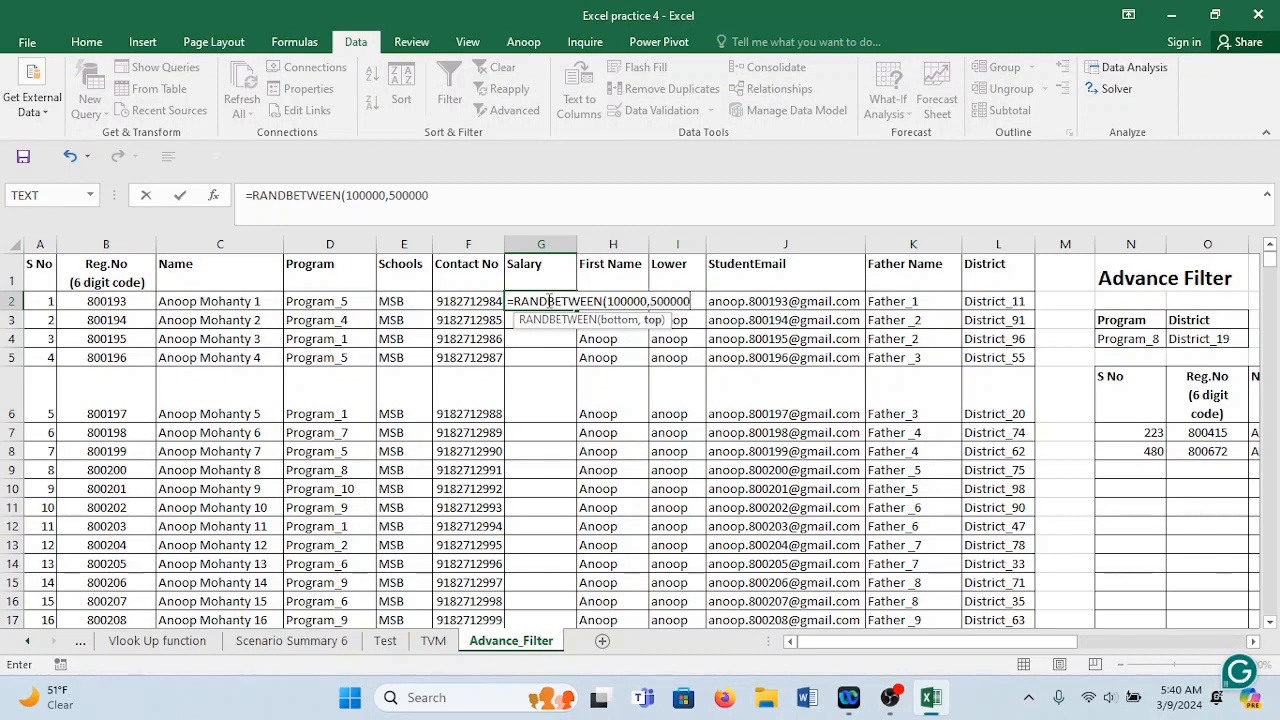
key("ctrl+Return")
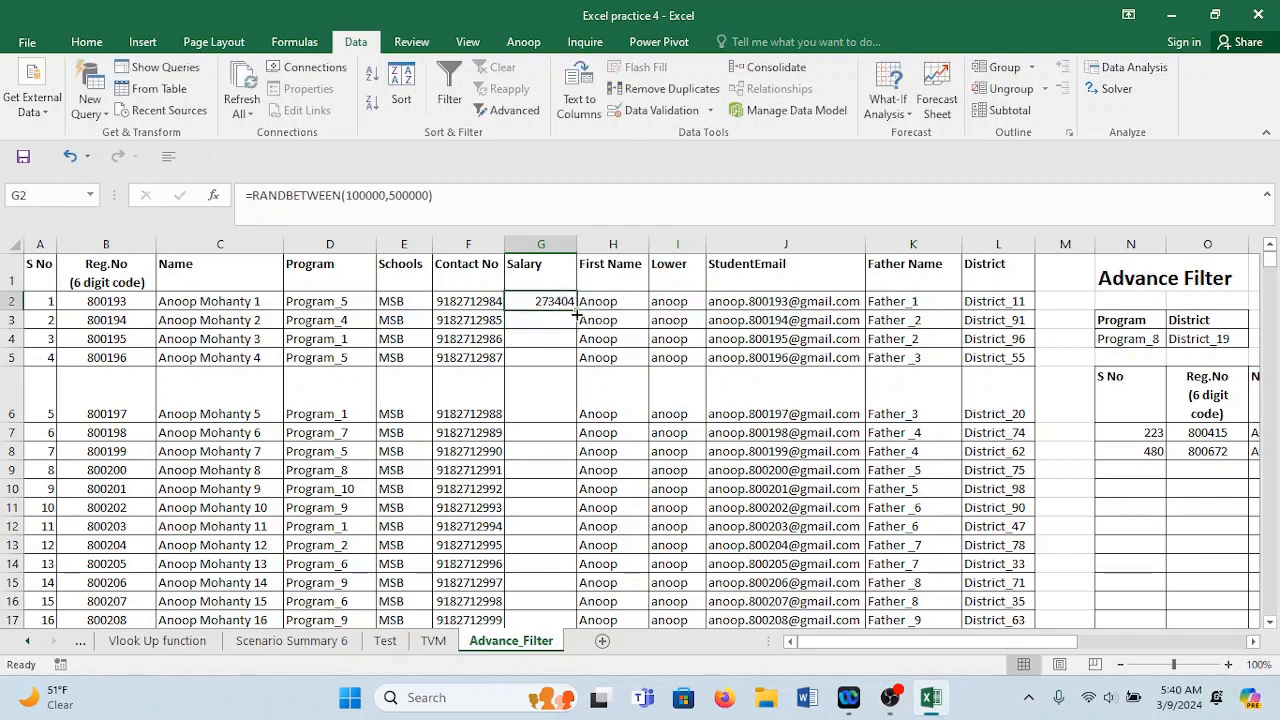
double_click(576, 314)
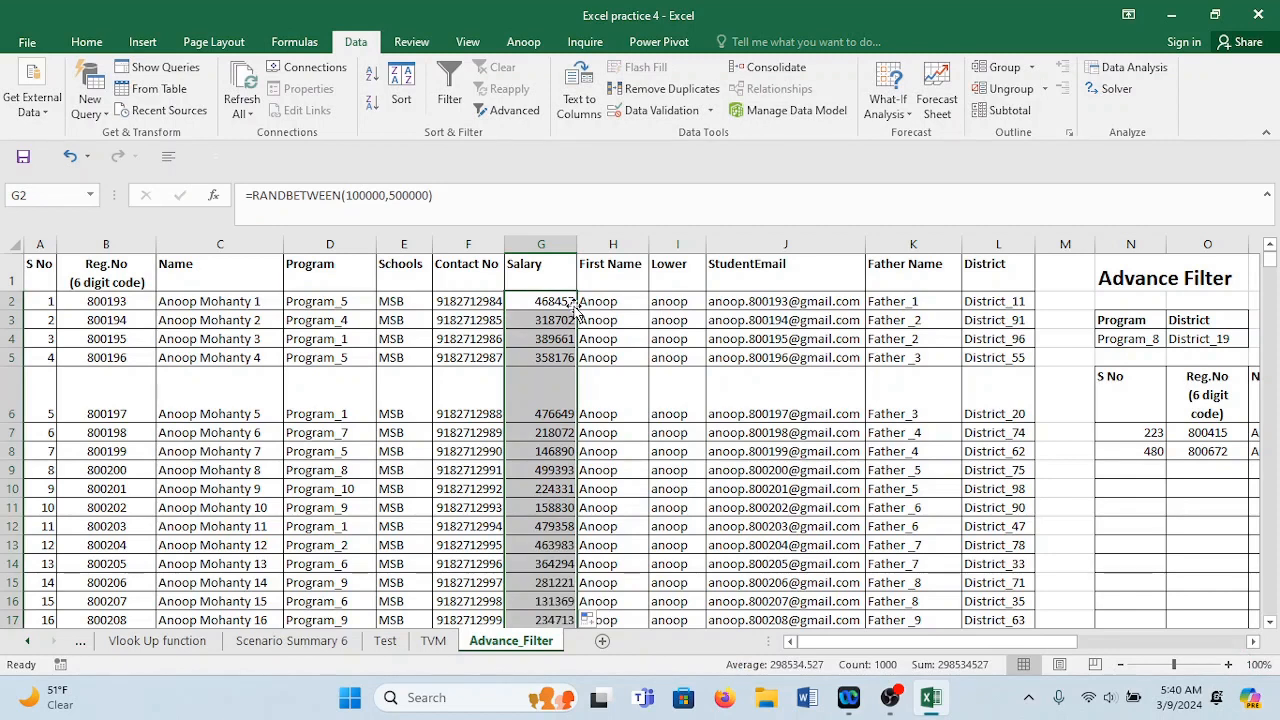
Replace the Salary column's RANDBETWEEN formulas with pasted fixed values.
left_click(530, 243)
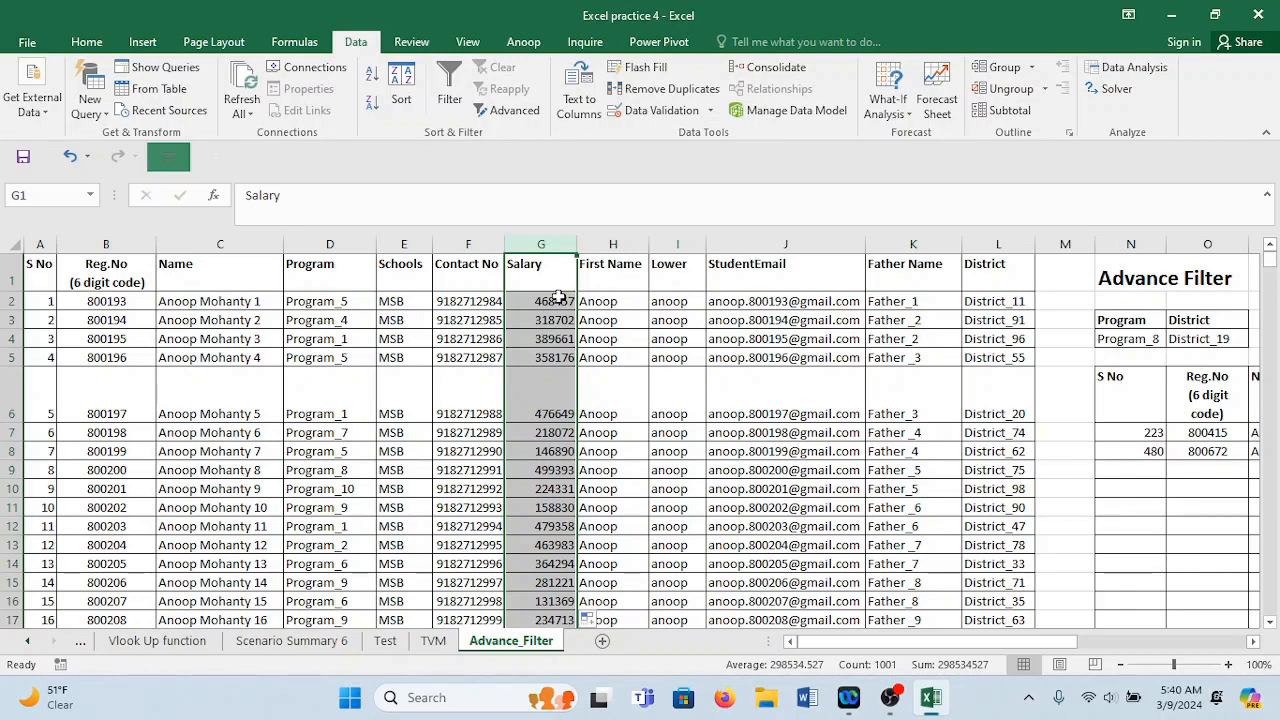
key("ctrl+c")
right_click(556, 286)
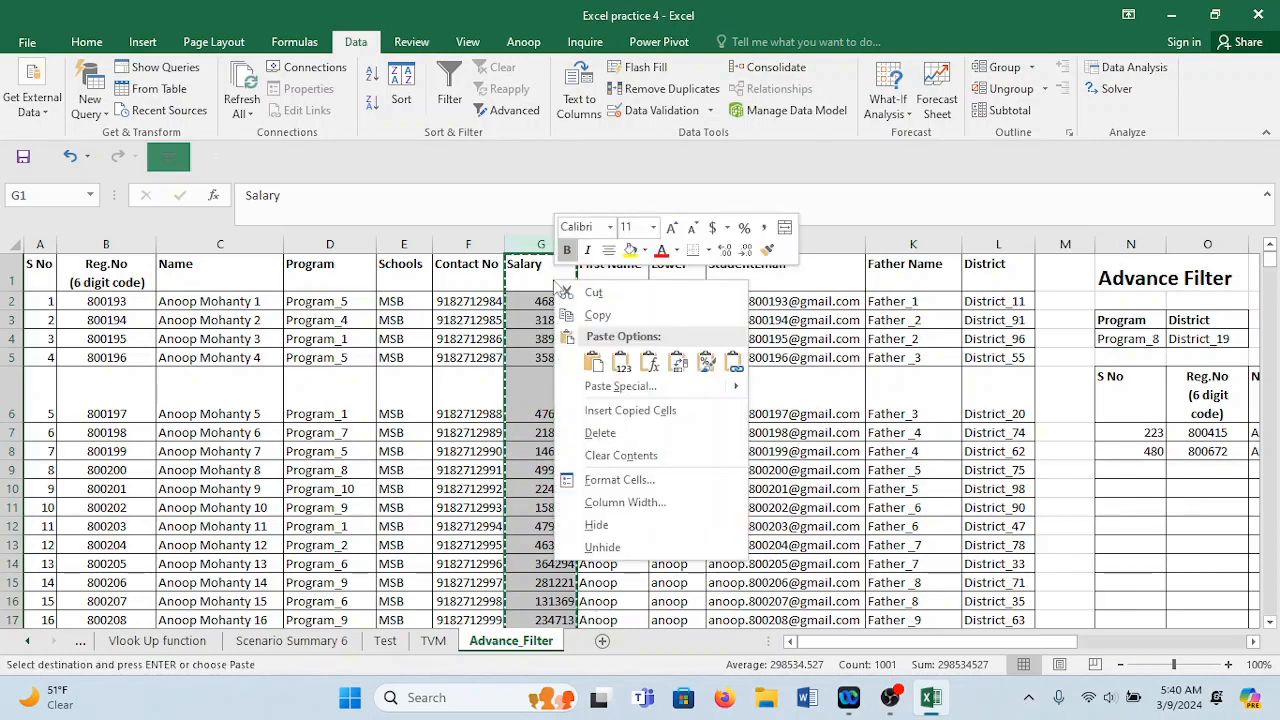
left_click(621, 362)
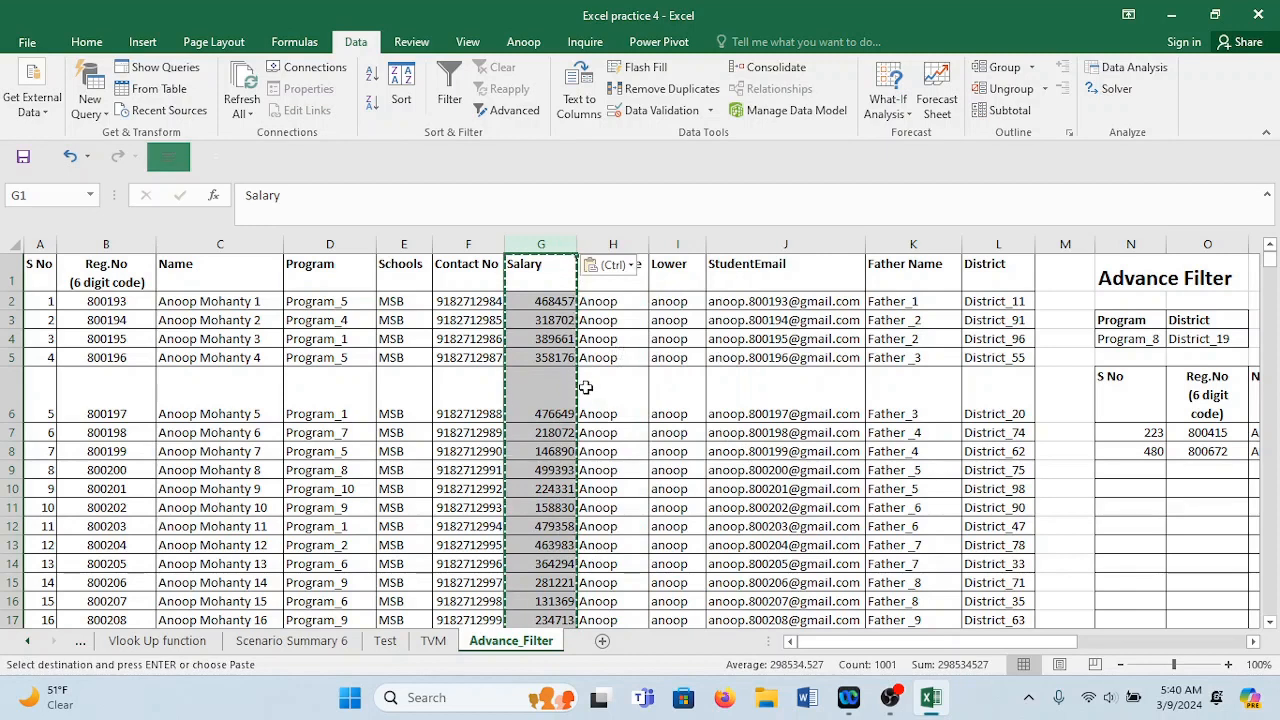
Check several Salary cells to confirm they now hold plain numbers like 468457.
double_click(553, 322)
left_click(554, 303)
left_click(553, 341)
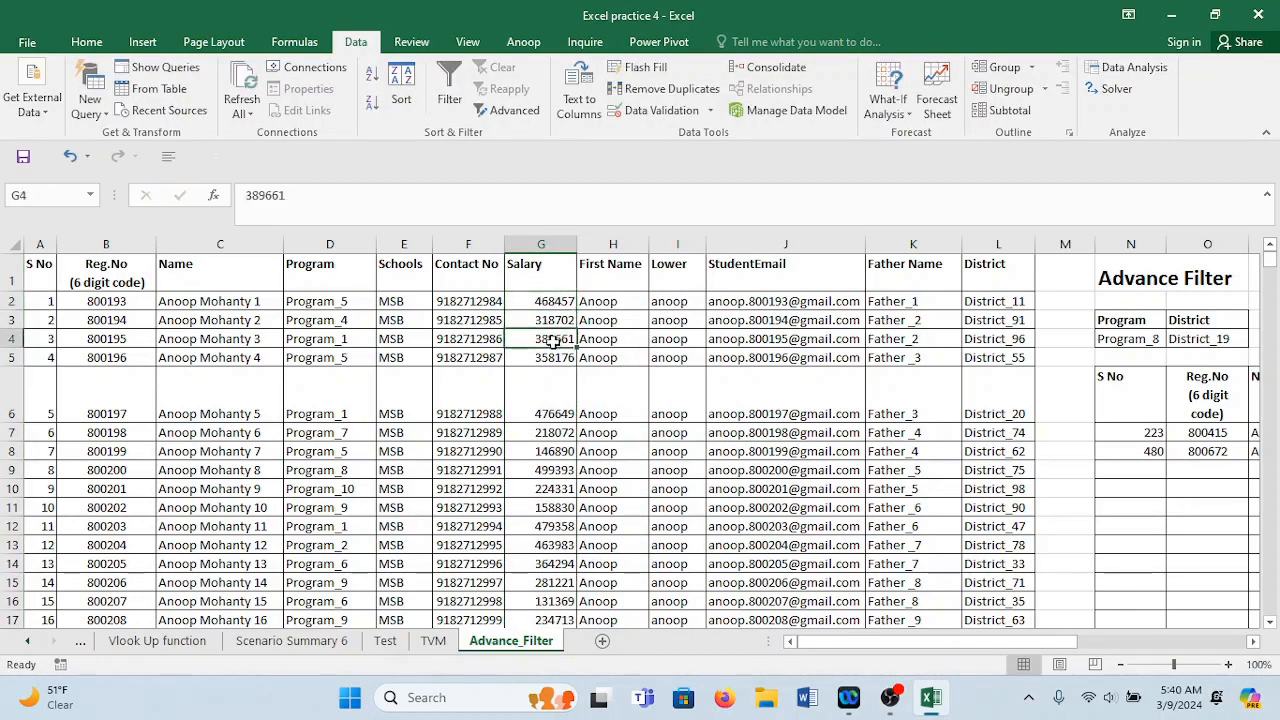
left_click(555, 392)
left_click(558, 465)
left_click_drag(556, 507, 552, 471)
left_click(540, 355)
left_click(539, 315)
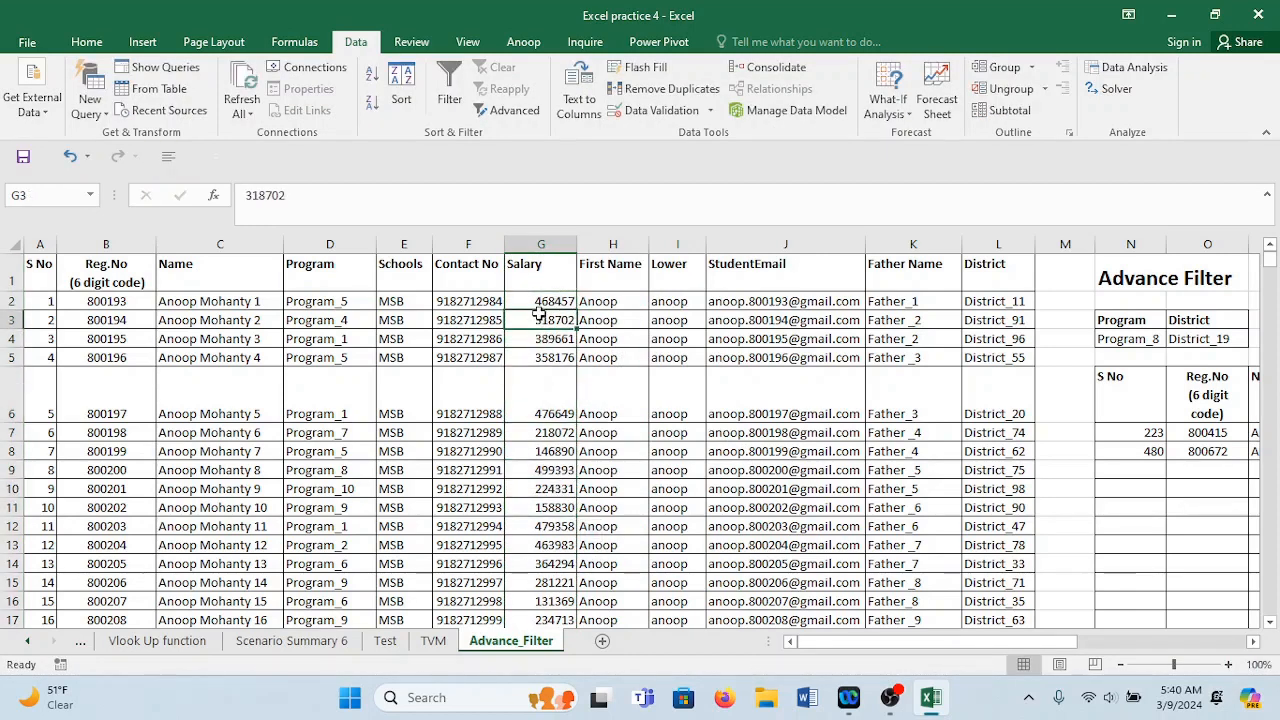
left_click(539, 298)
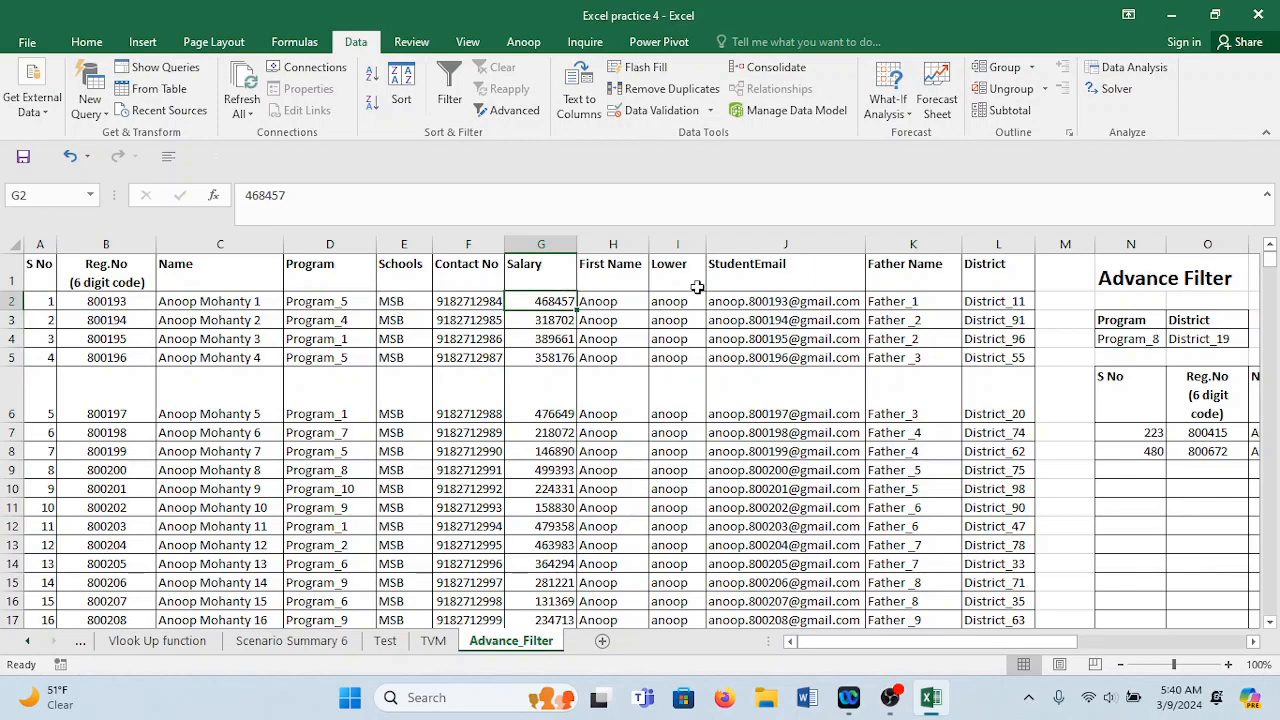
Copy the Salary heading from G1 into P3 beside District in the criteria block.
left_click(539, 263)
key("ctrl+c")
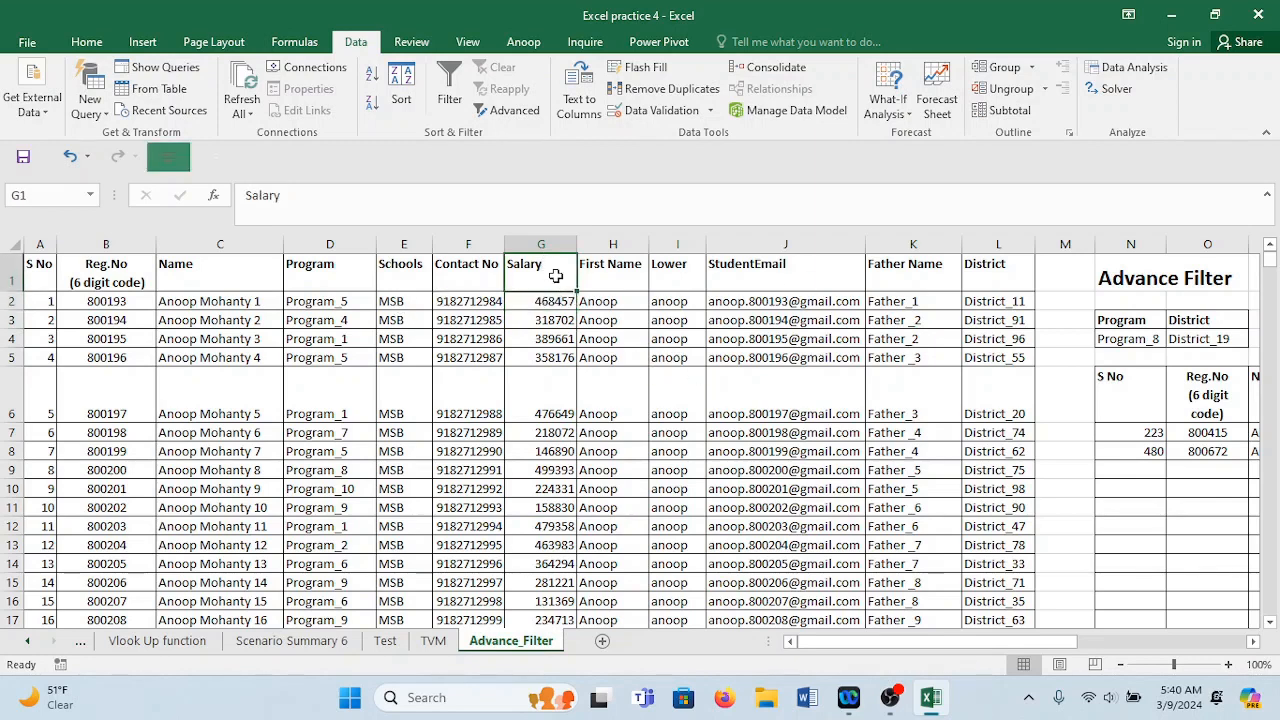
key("Right")
key("Right")
key("Right")
key("Right")
key("Right")
key("Right")
key("Right")
key("Right")
key("Right")
key("Right")
key("Right")
key("Right")
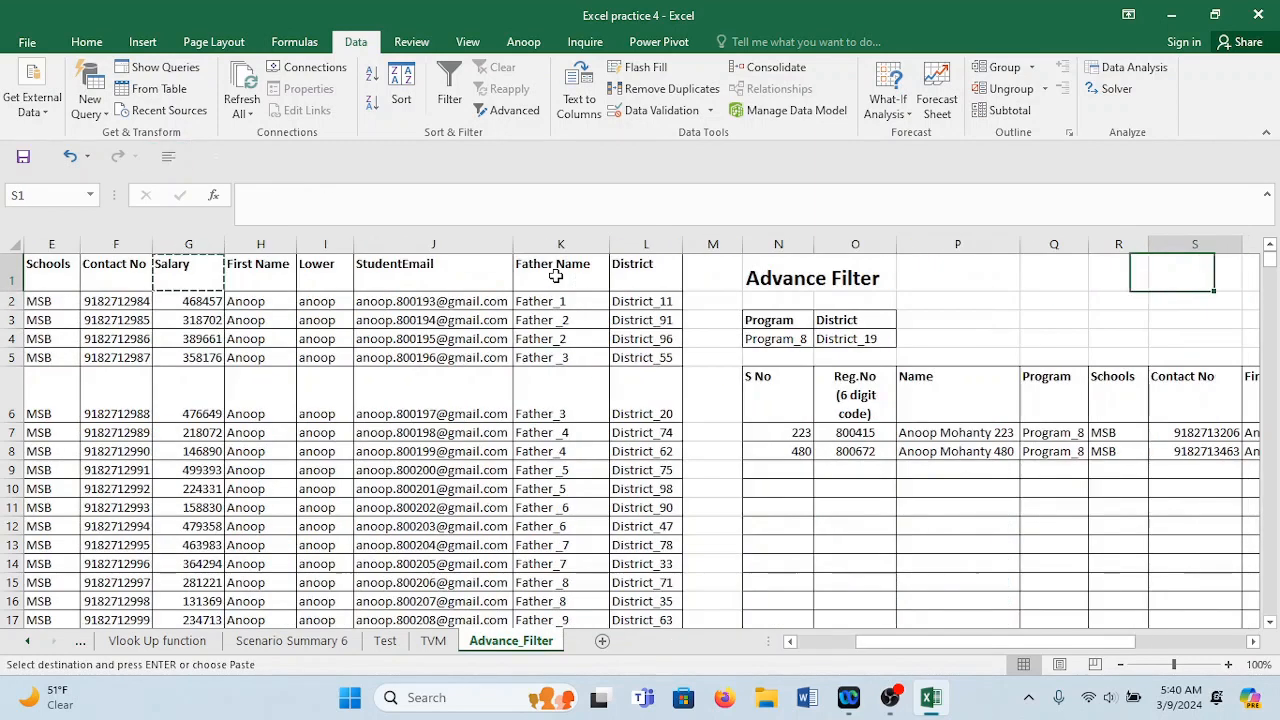
left_click(945, 320)
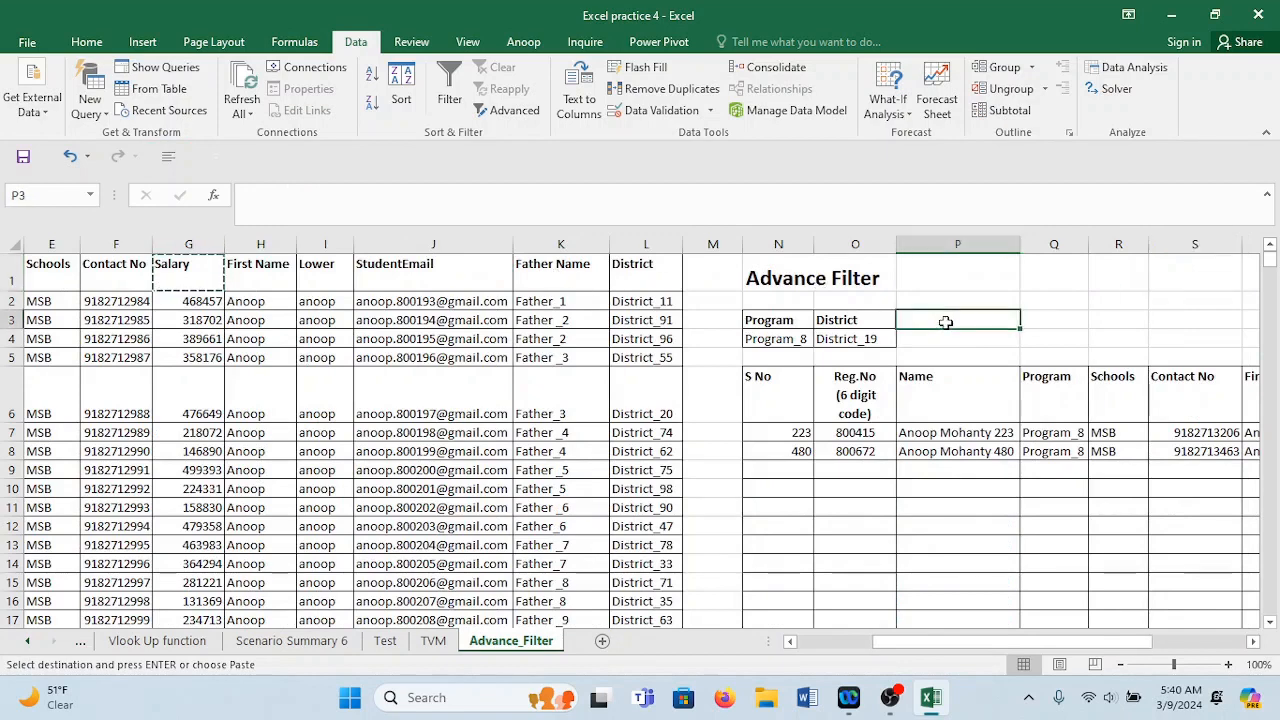
key("ctrl+v")
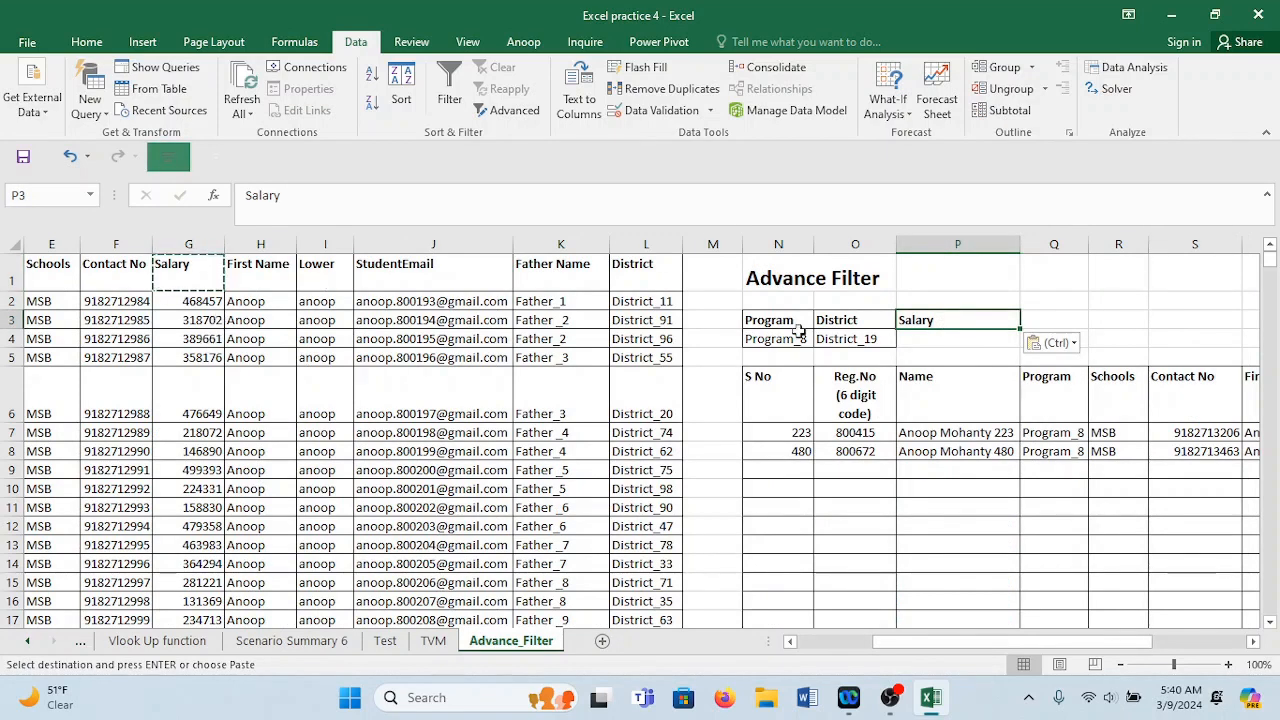
Enter the condition >400000 in P4 under the new Salary criteria heading.
left_click(938, 336)
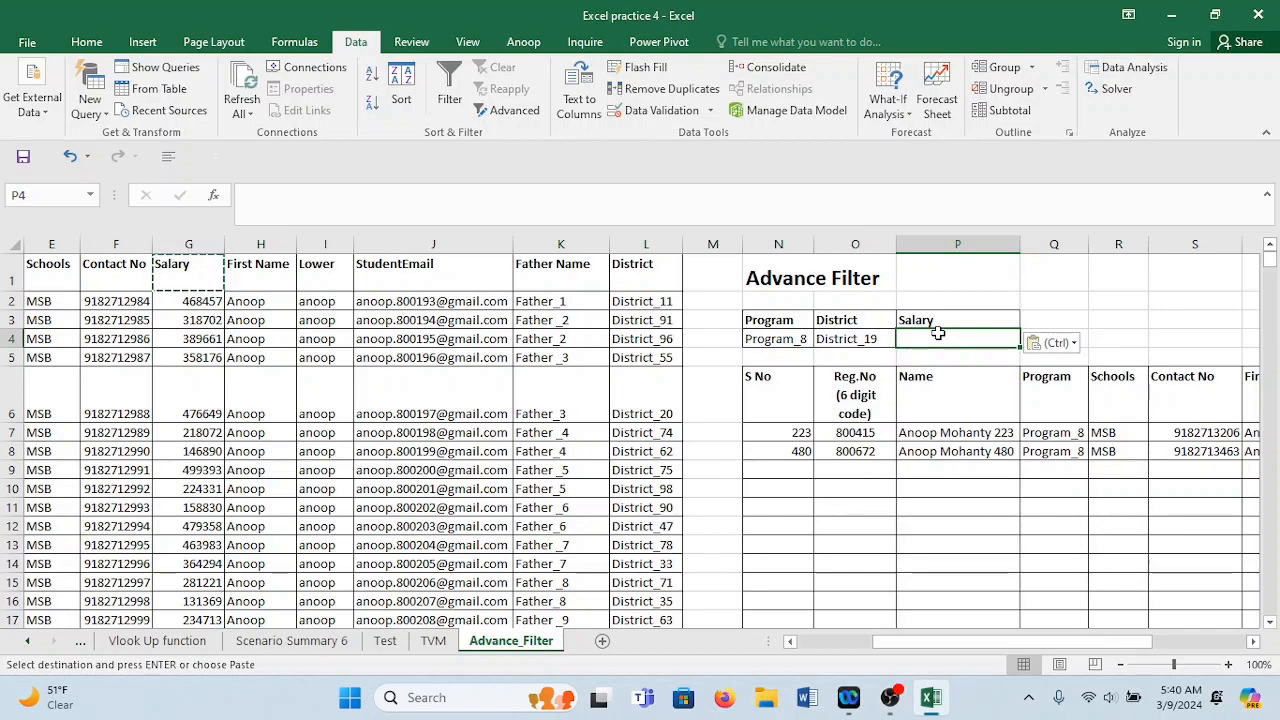
type(">")
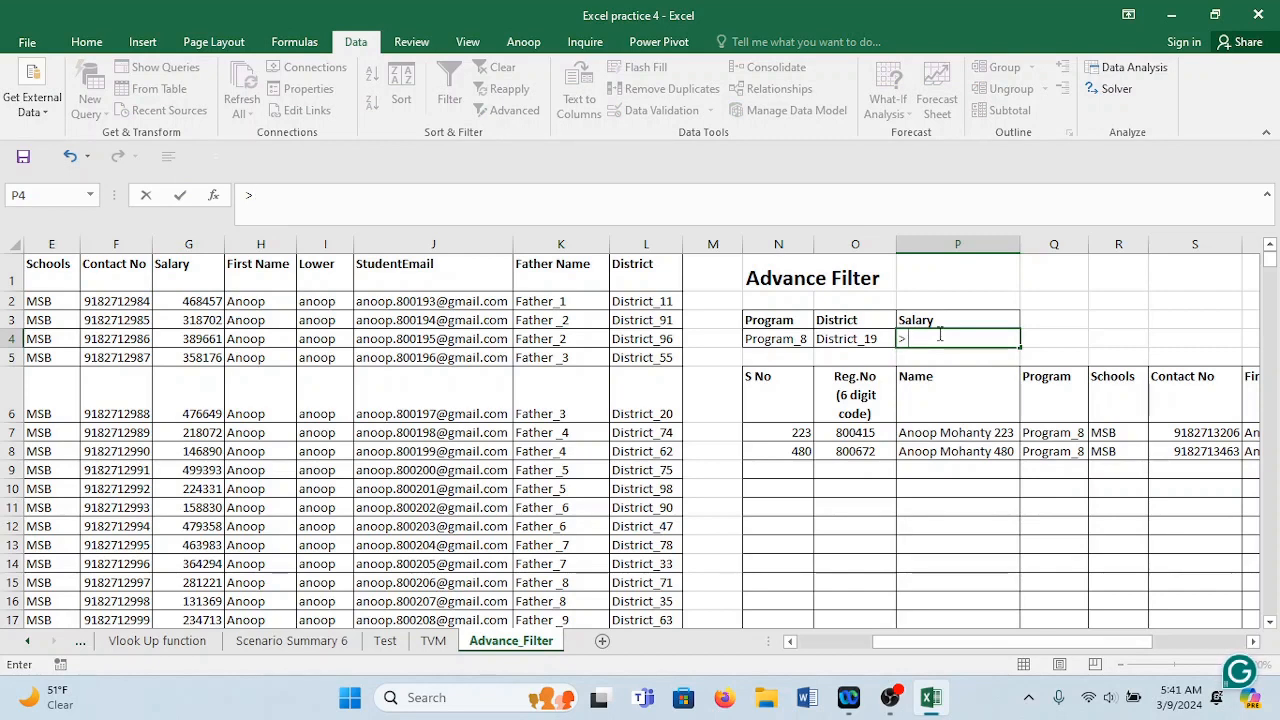
type("400000")
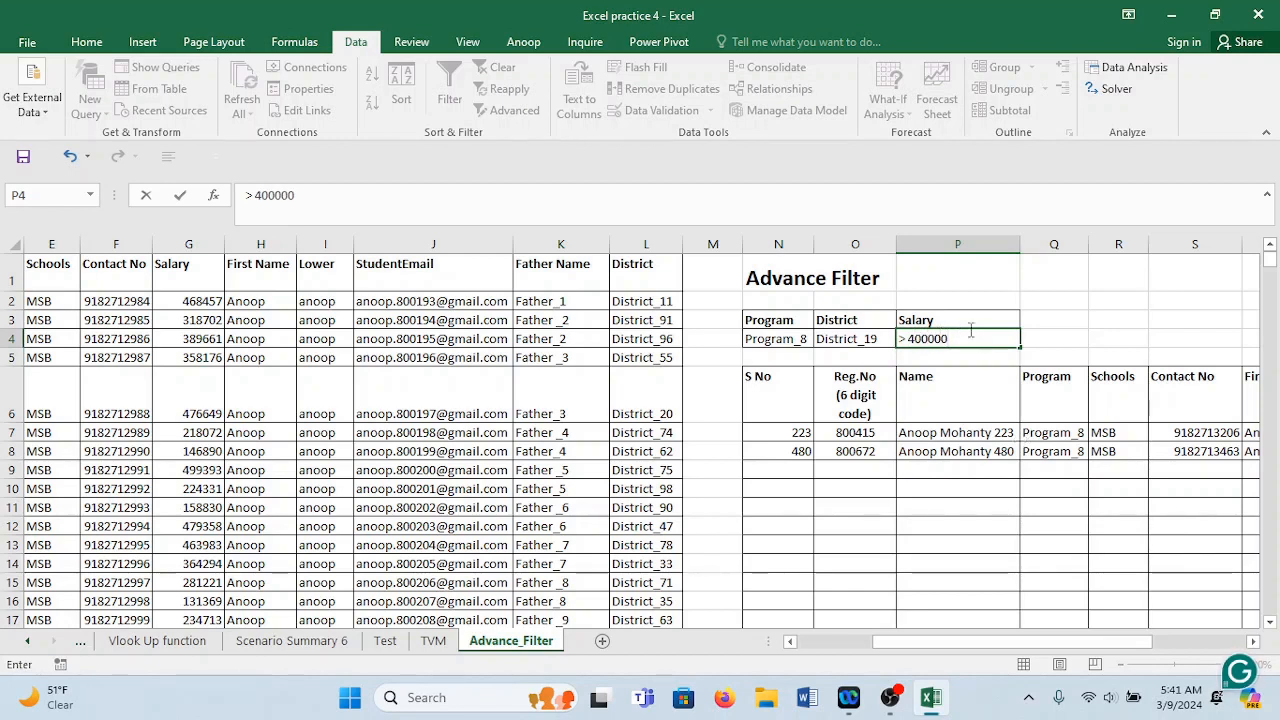
left_click(968, 372)
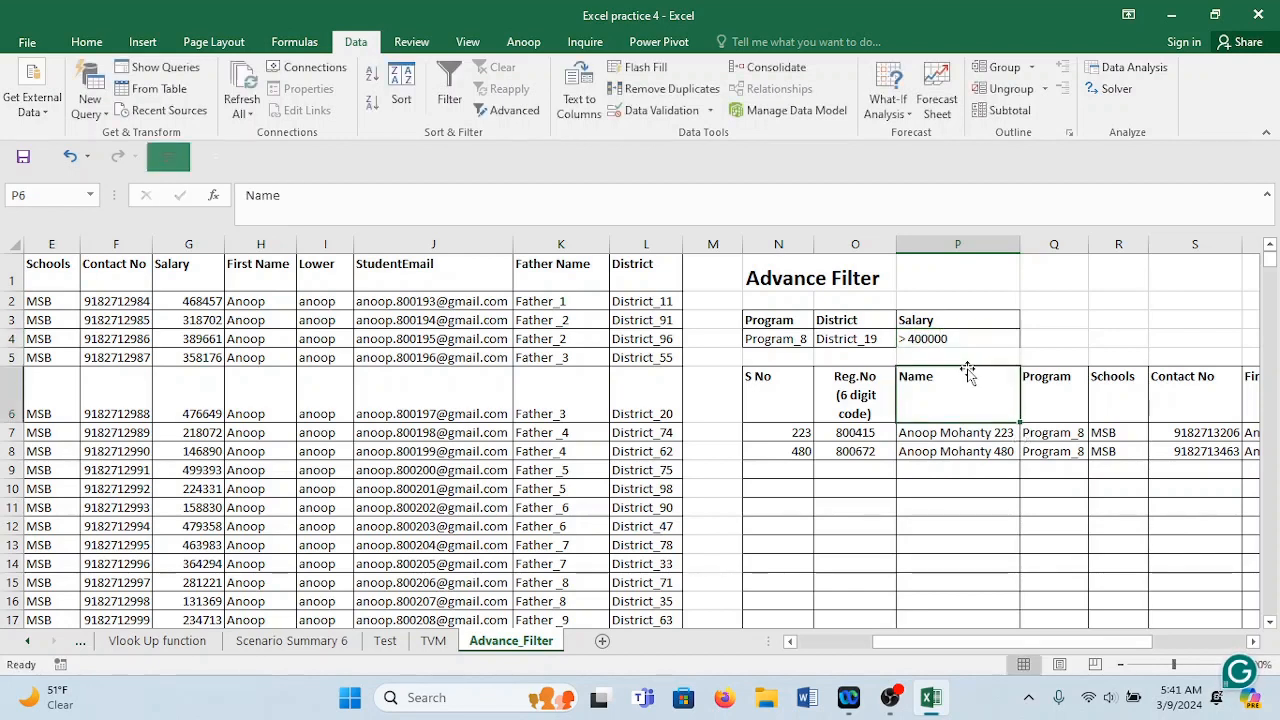
left_click(913, 336)
left_click_drag(761, 390, 761, 390)
key("ctrl+shift+Down")
key("ctrl+shift+Right")
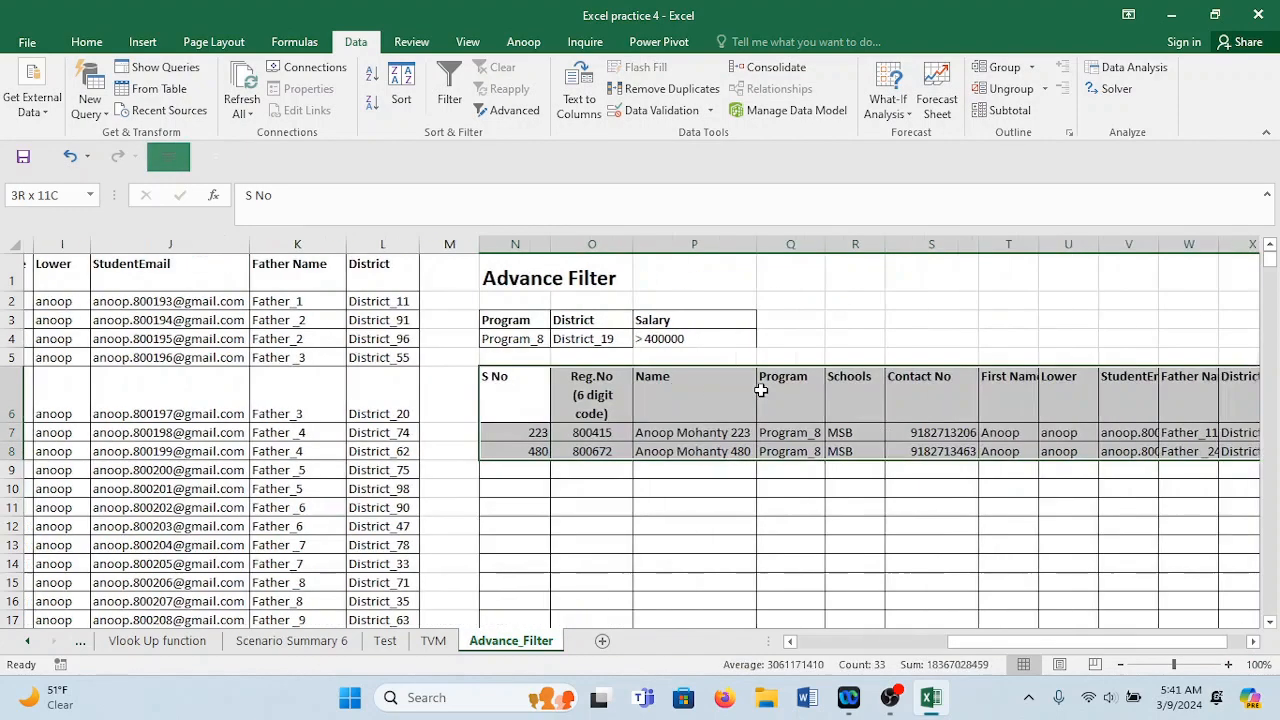
key("Delete")
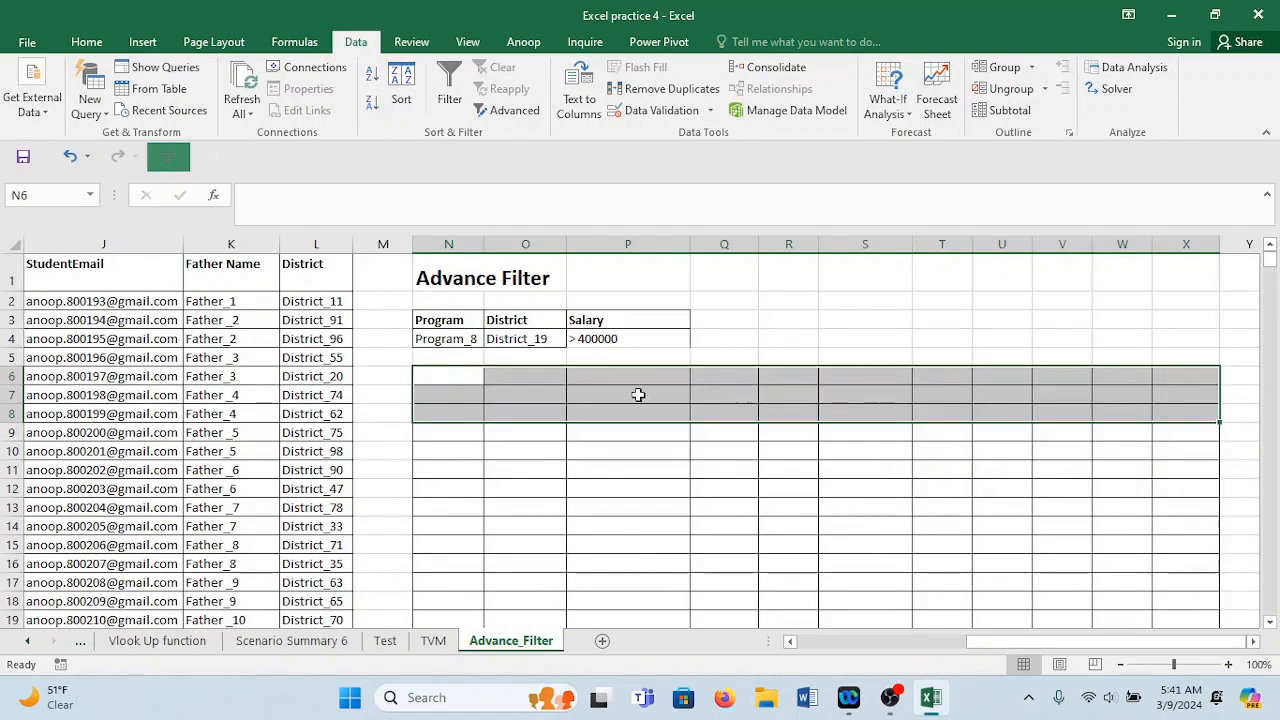
left_click(497, 361)
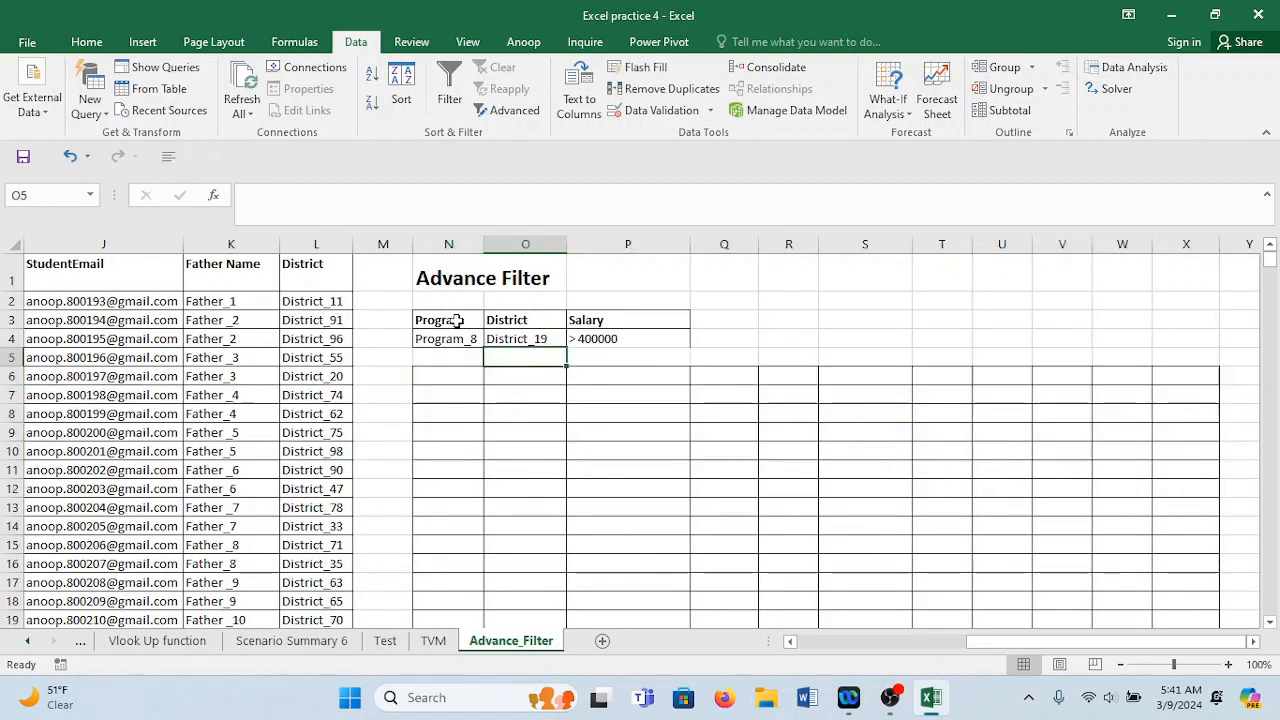
key("Left")
key("Left")
key("Left")
key("Left")
key("Left")
key("Left")
key("Left")
key("Left")
key("Left")
key("Left")
key("Left")
key("Left")
key("Left")
key("Left")
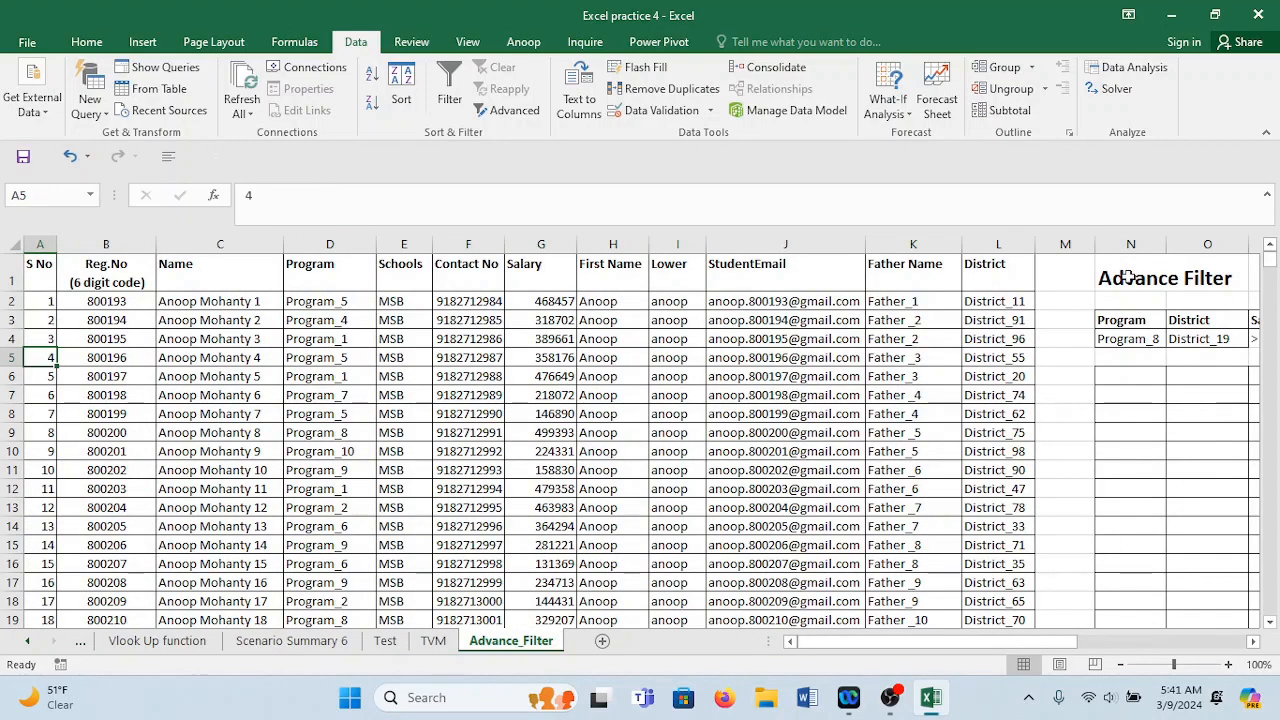
left_click_drag(1128, 323, 1183, 340)
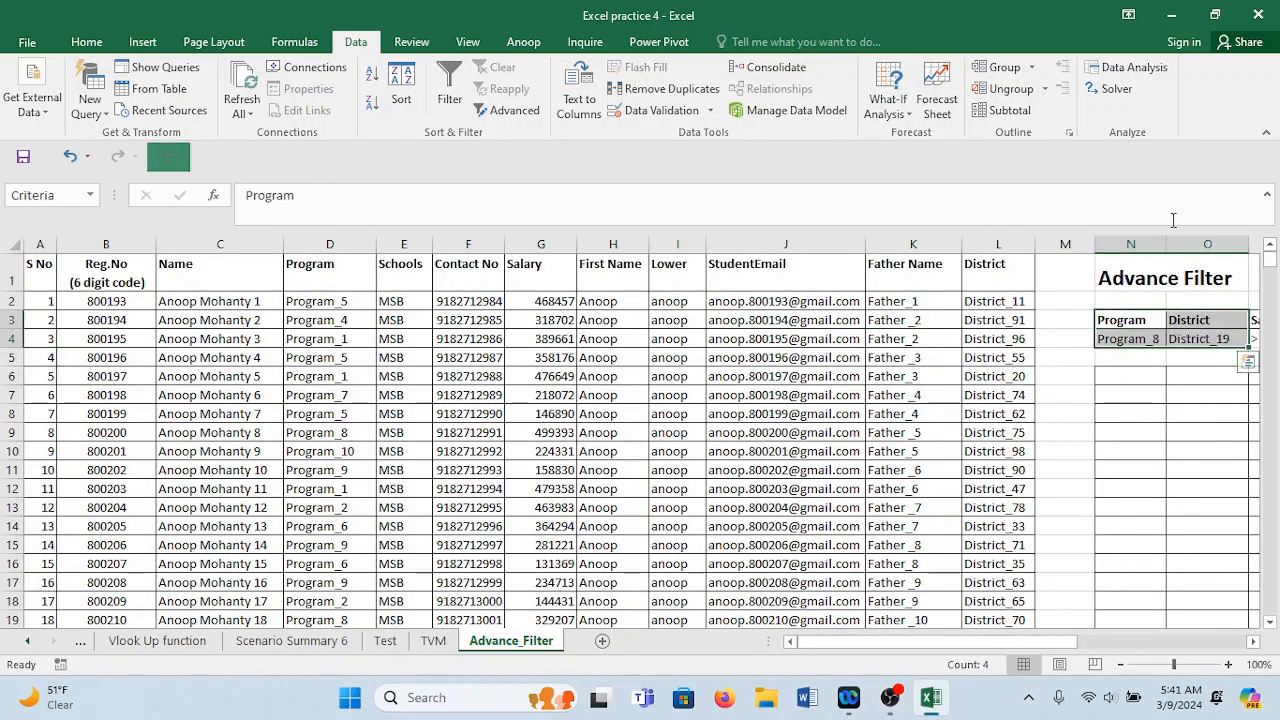
left_click_drag(1166, 244, 1131, 244)
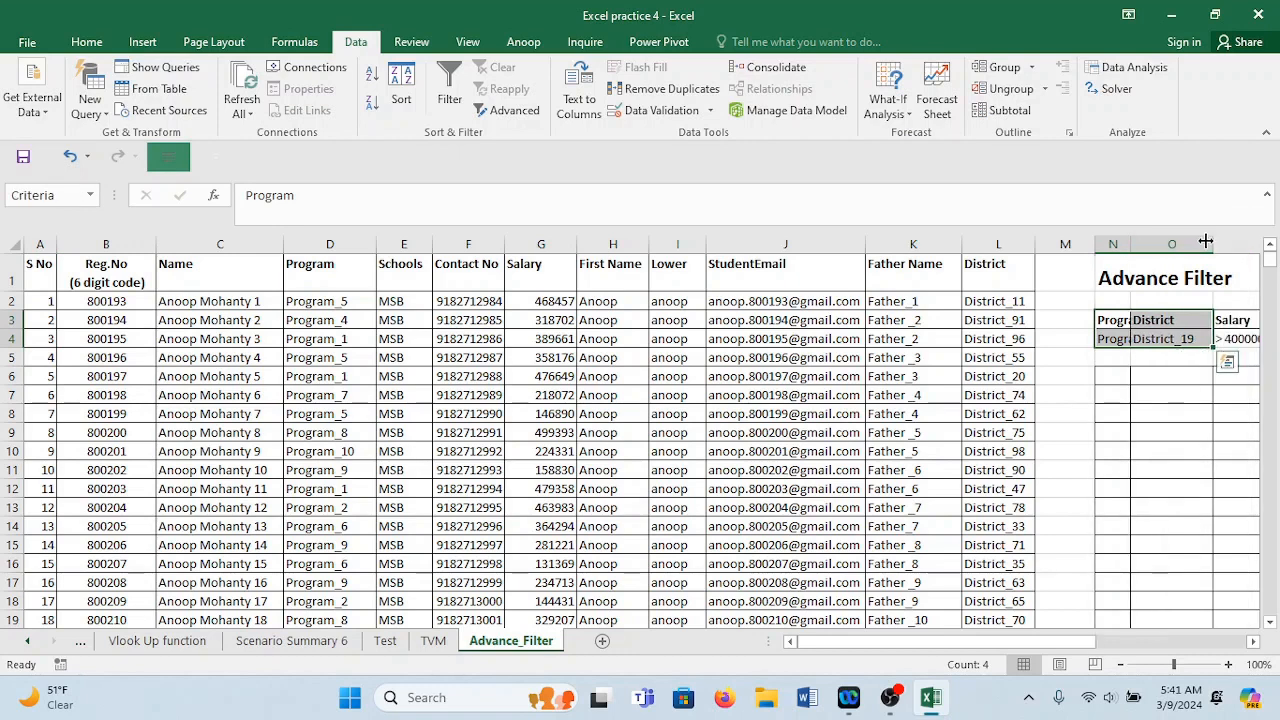
left_click_drag(1213, 244, 1160, 256)
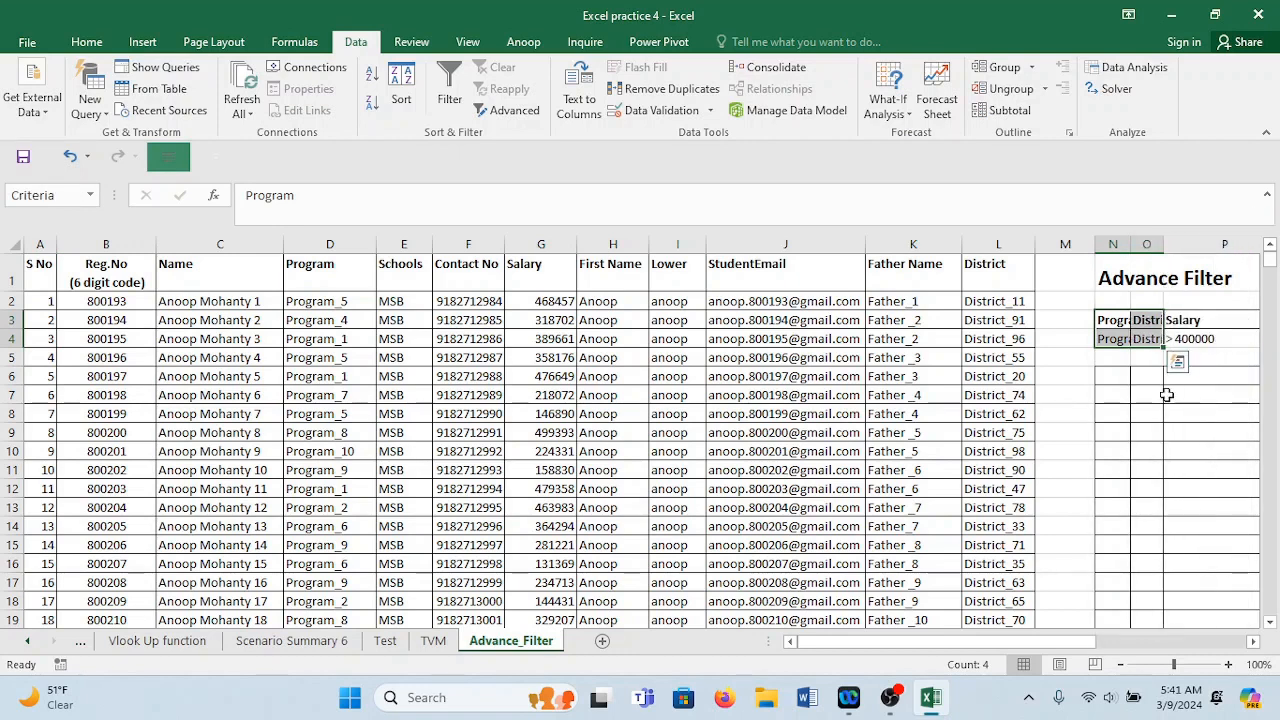
left_click(71, 315)
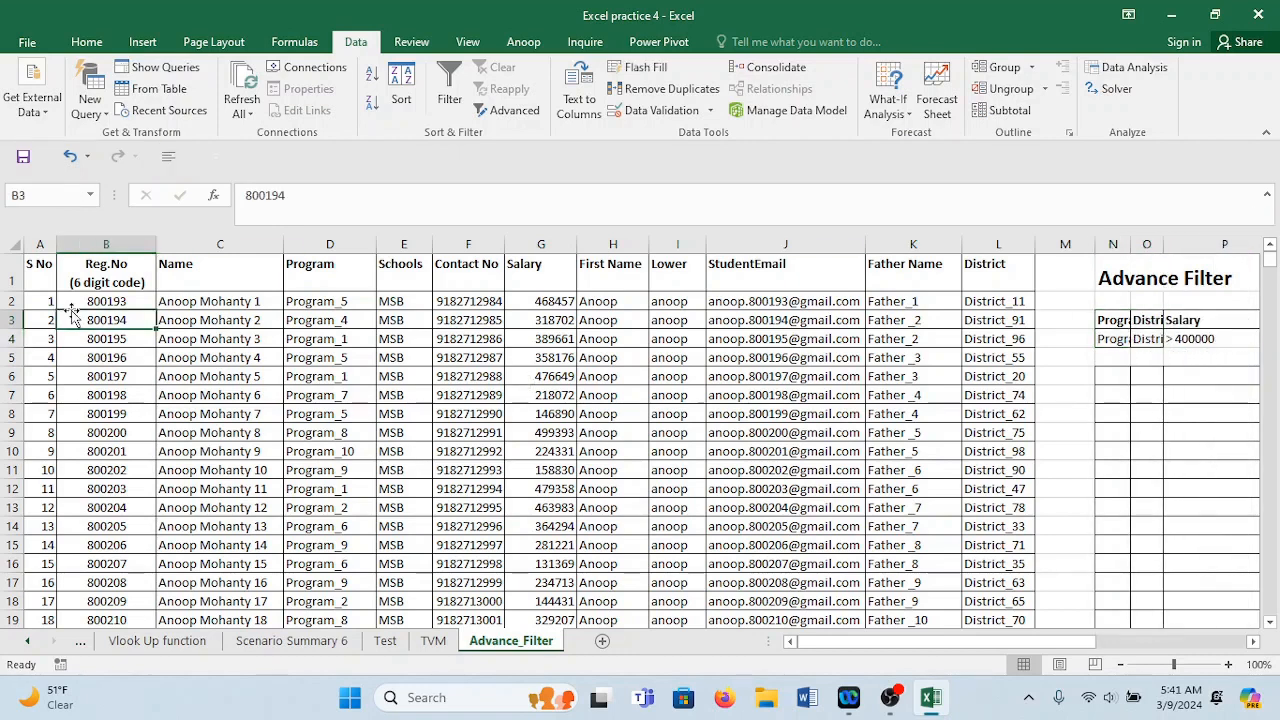
left_click(449, 88)
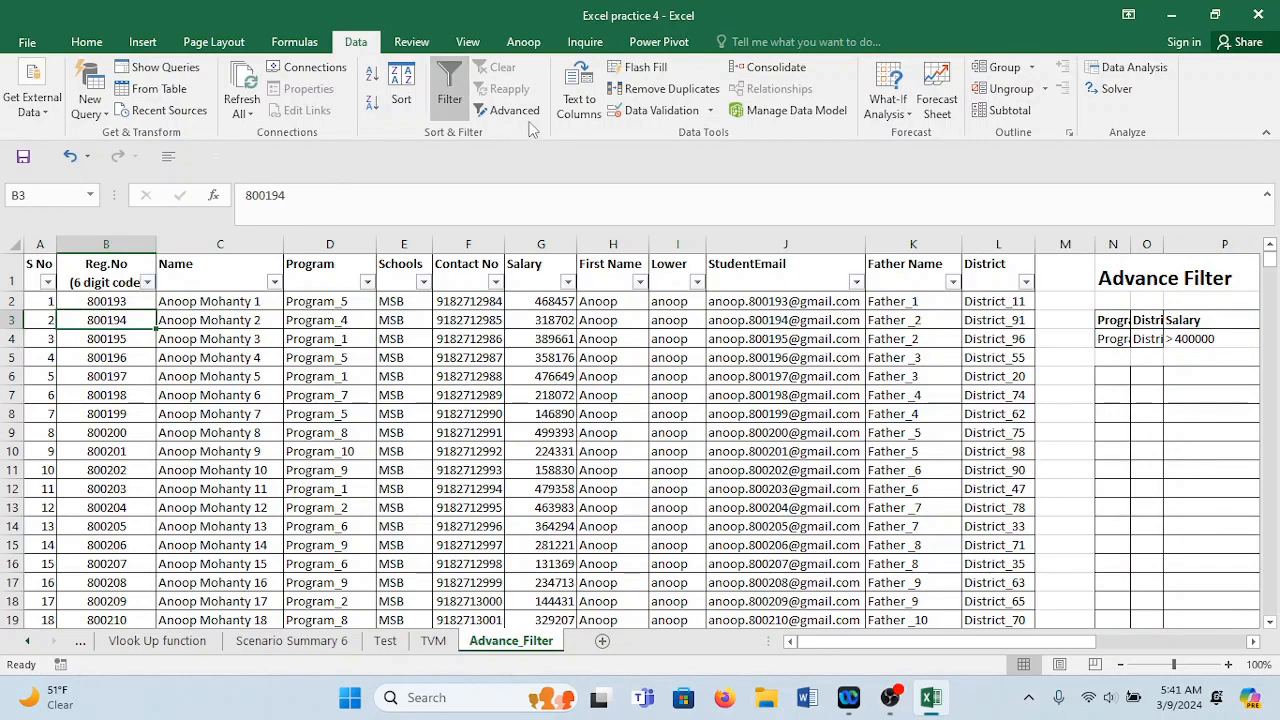
left_click(453, 95)
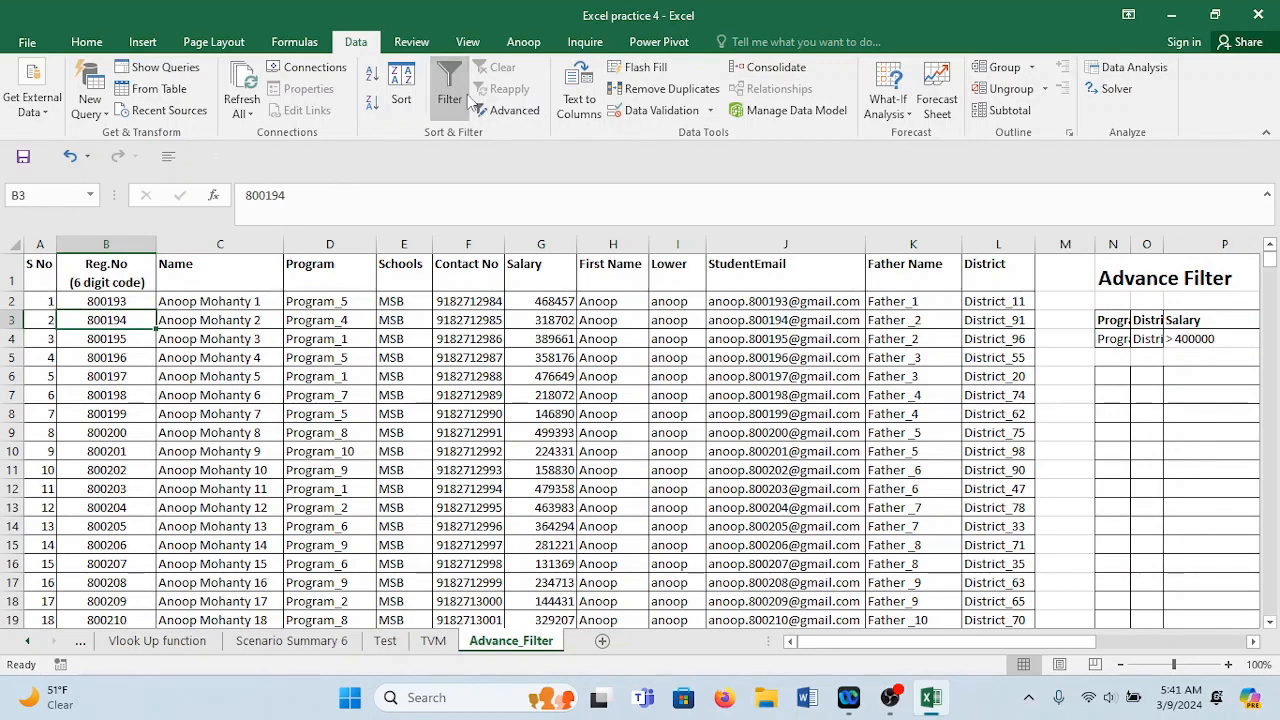
Run Advanced Filter with criteria range P3:P4, copying the matching rows to N6.
left_click(505, 110)
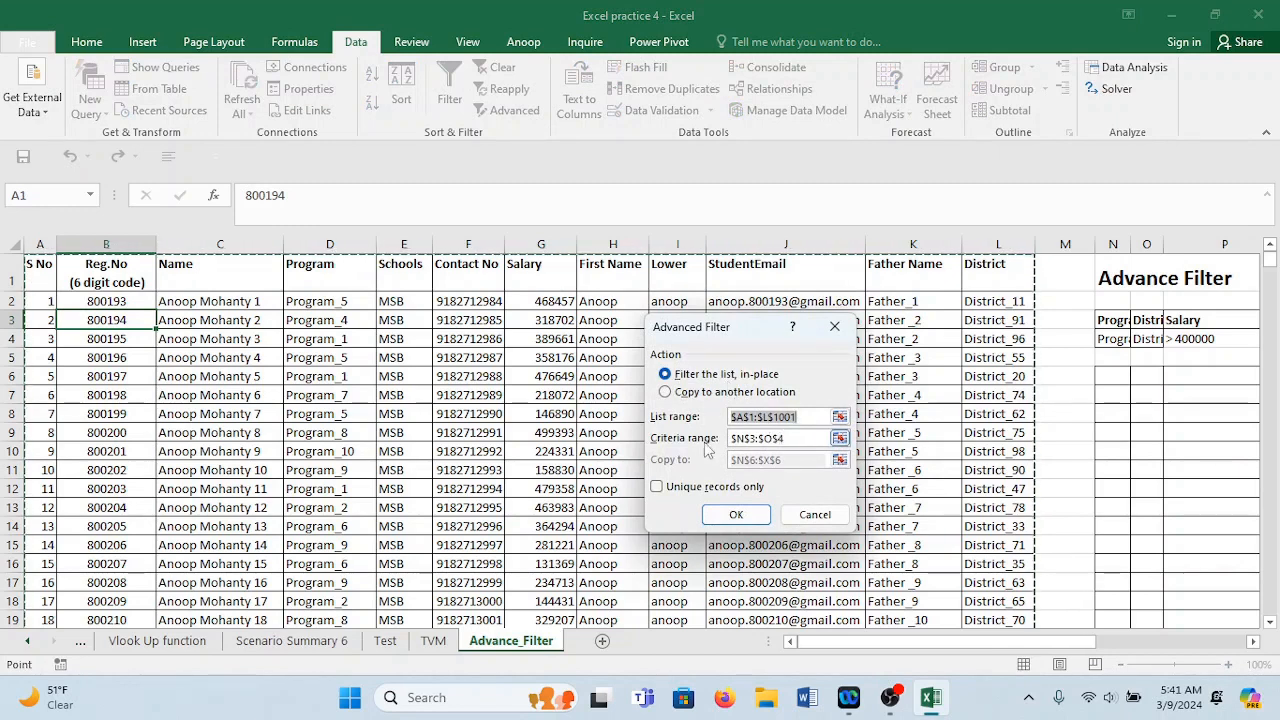
left_click(790, 442)
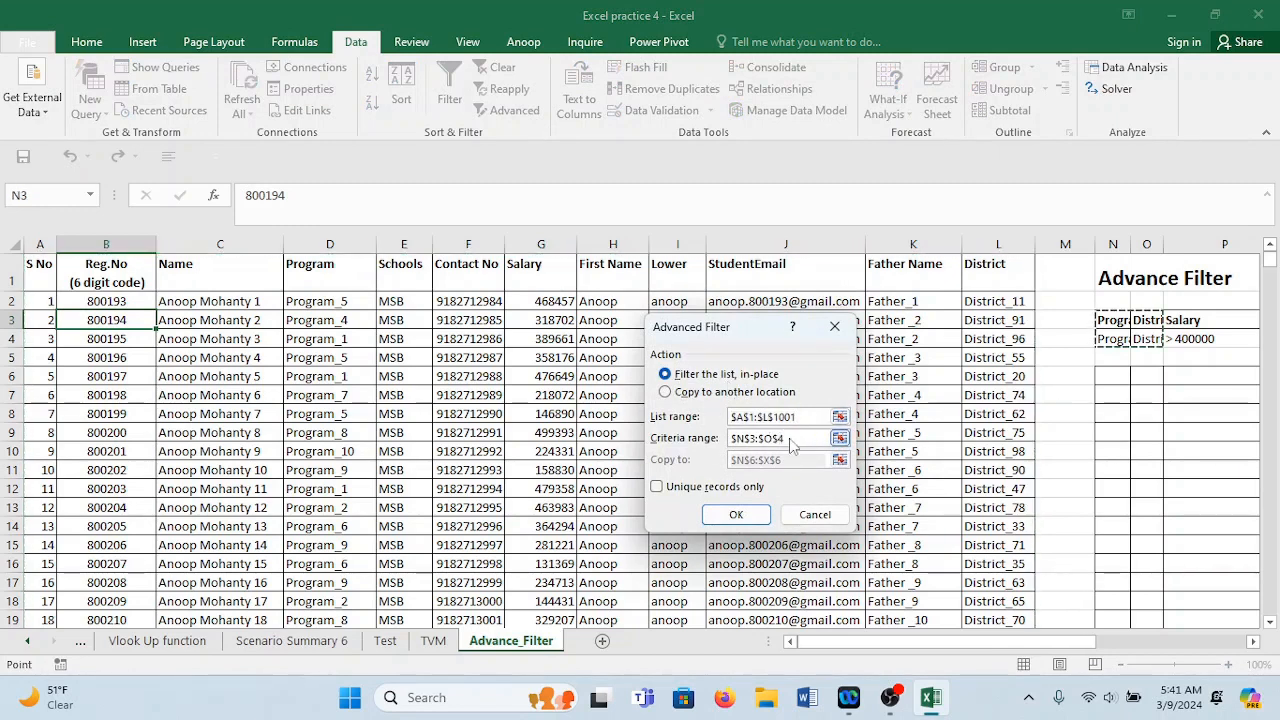
left_click_drag(790, 442, 664, 442)
key("Delete")
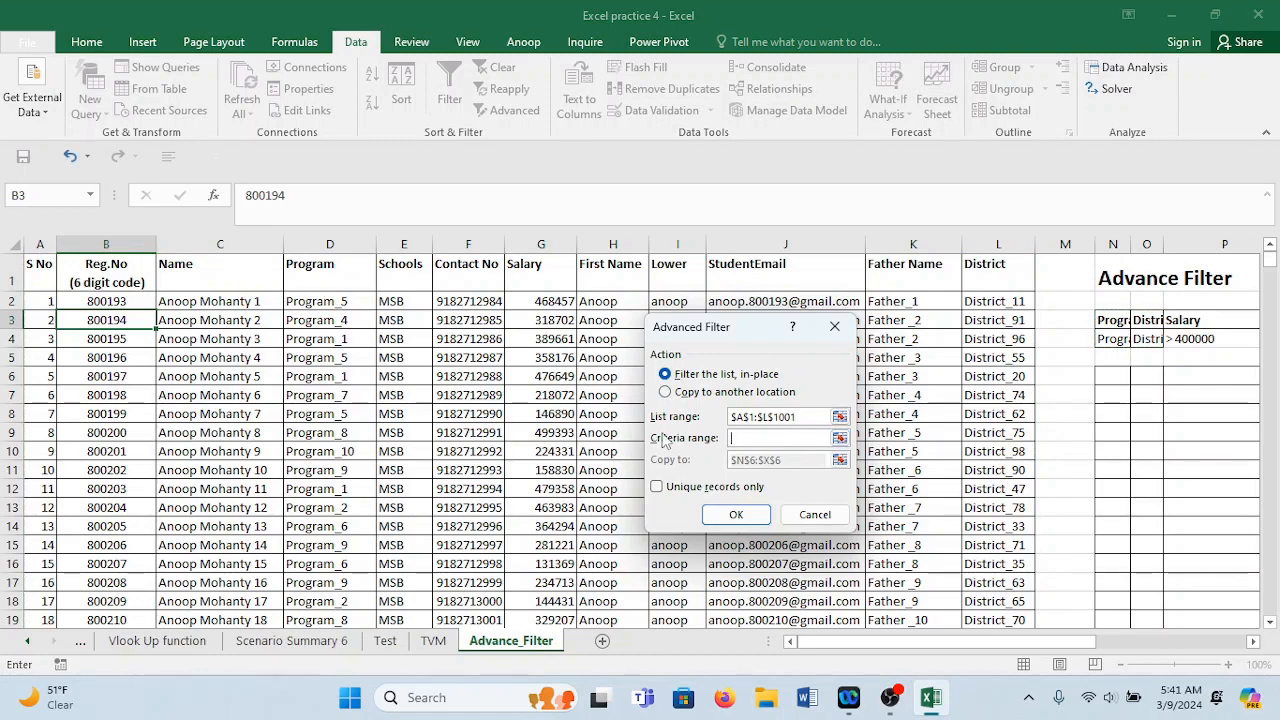
mouse_move(1212, 322)
left_mouse_down()
mouse_move(1248, 362)
mouse_move(1205, 332)
left_mouse_up()
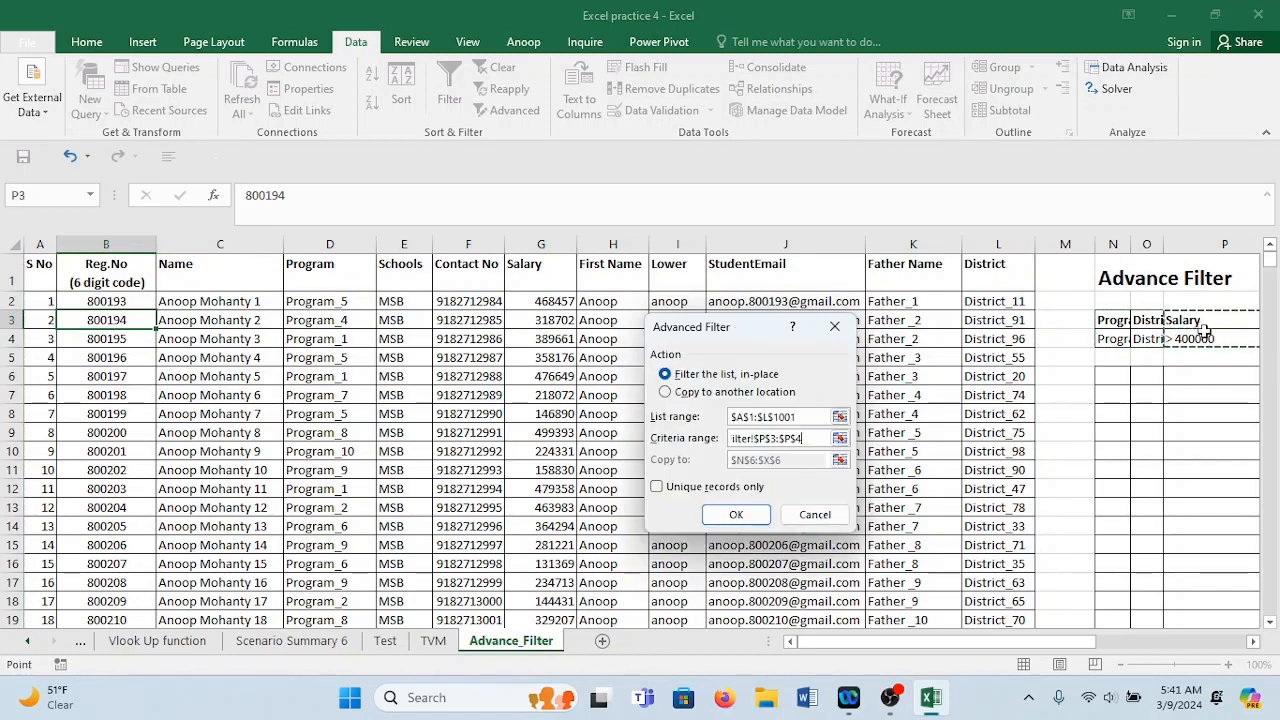
left_click(679, 392)
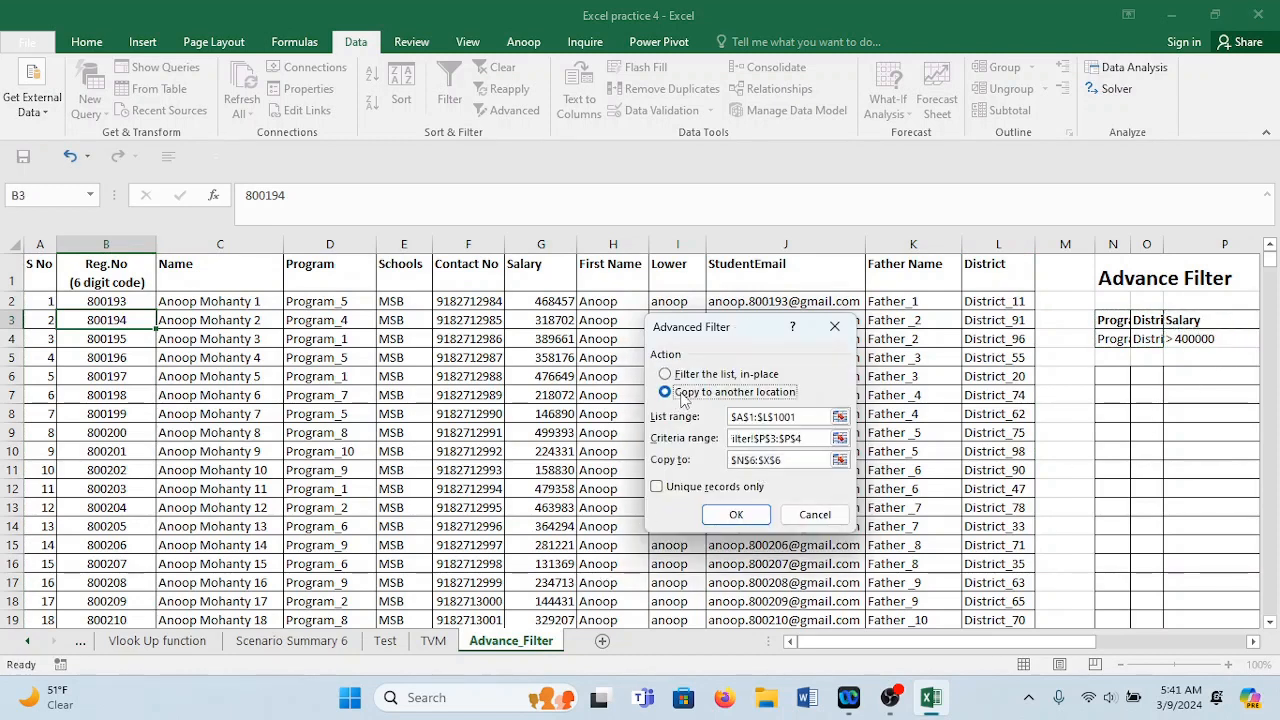
left_click(802, 461)
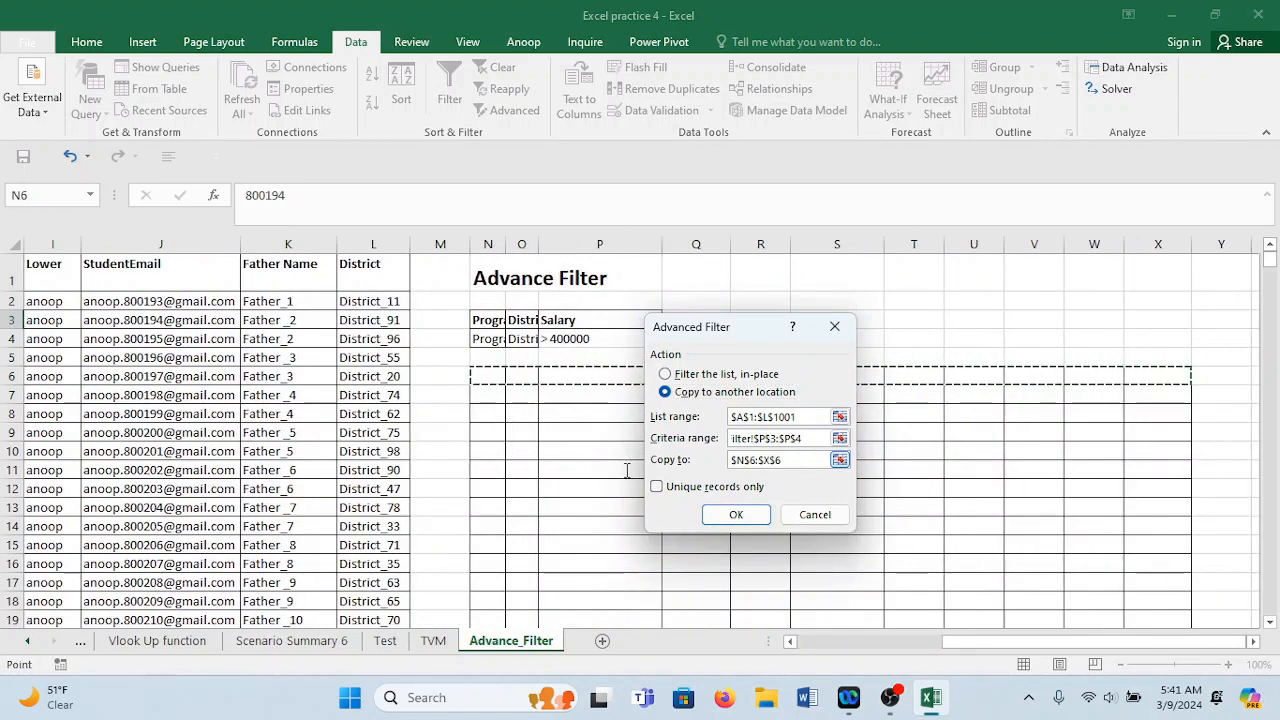
key("BackSpace")
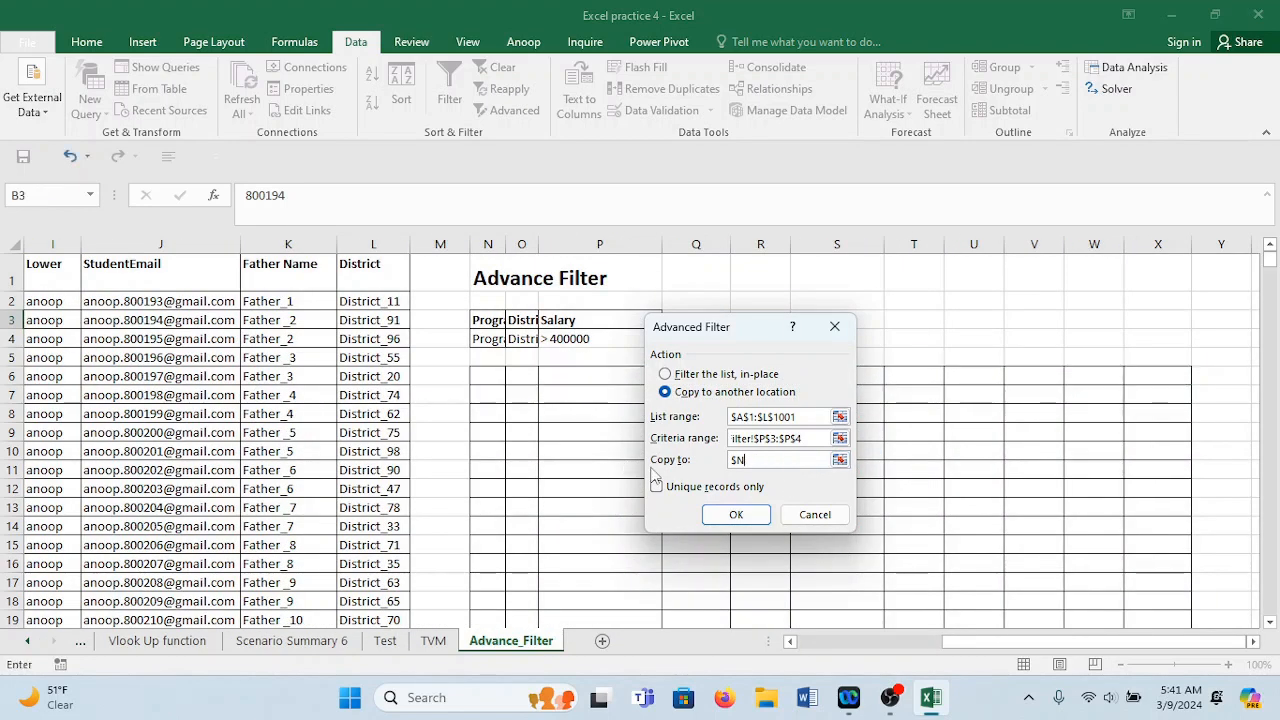
left_click(489, 377)
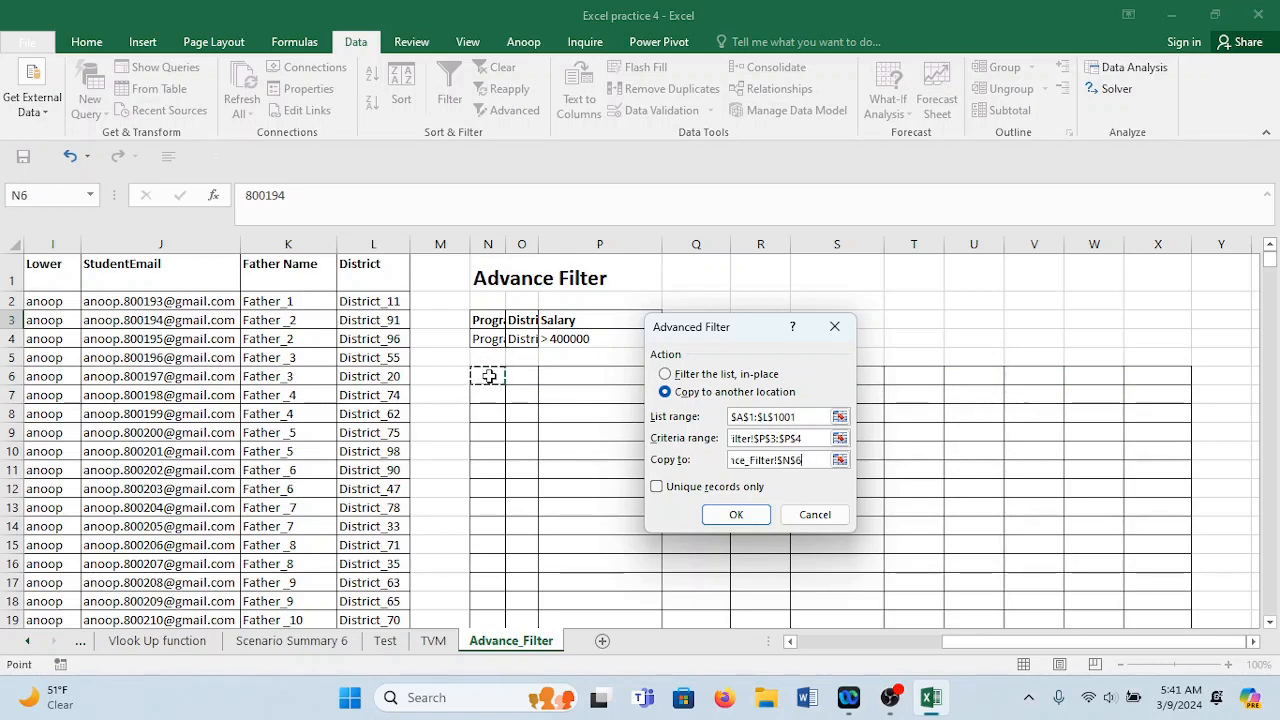
left_click(752, 516)
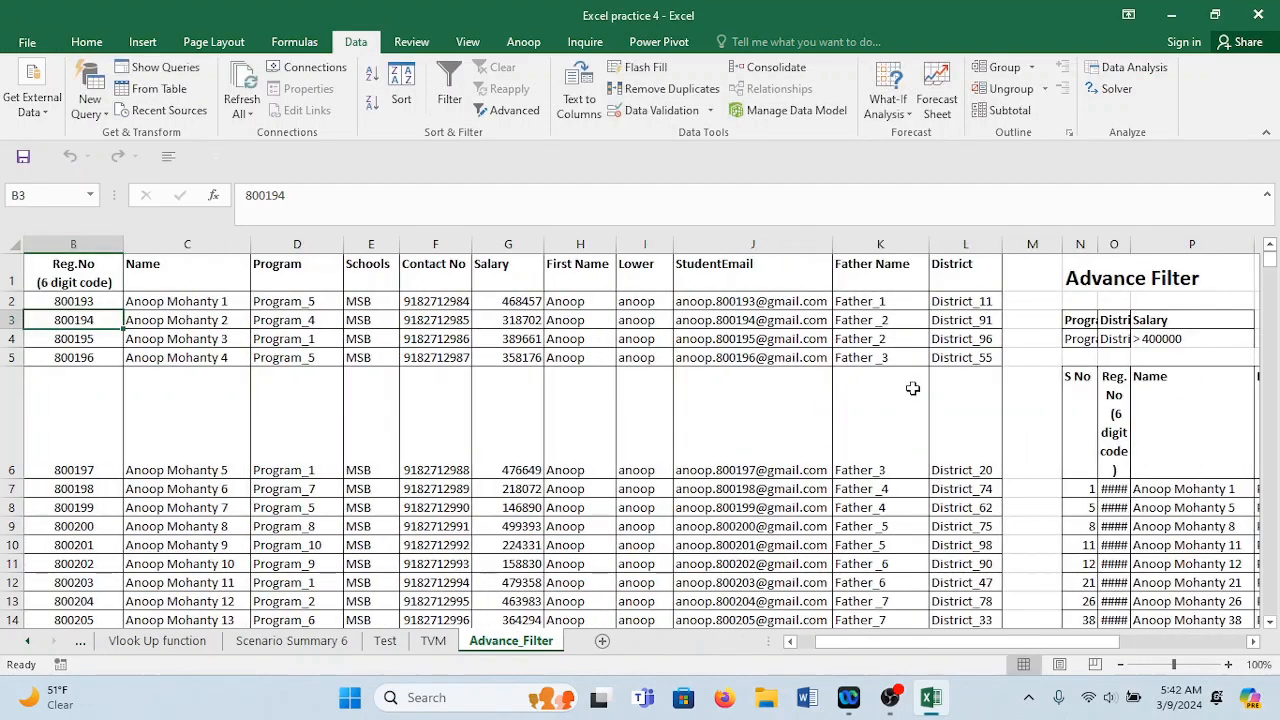
Review the copied Salary > 400000 rows, then add AutoFilter dropdowns to their row 6 headers.
left_click(1090, 488)
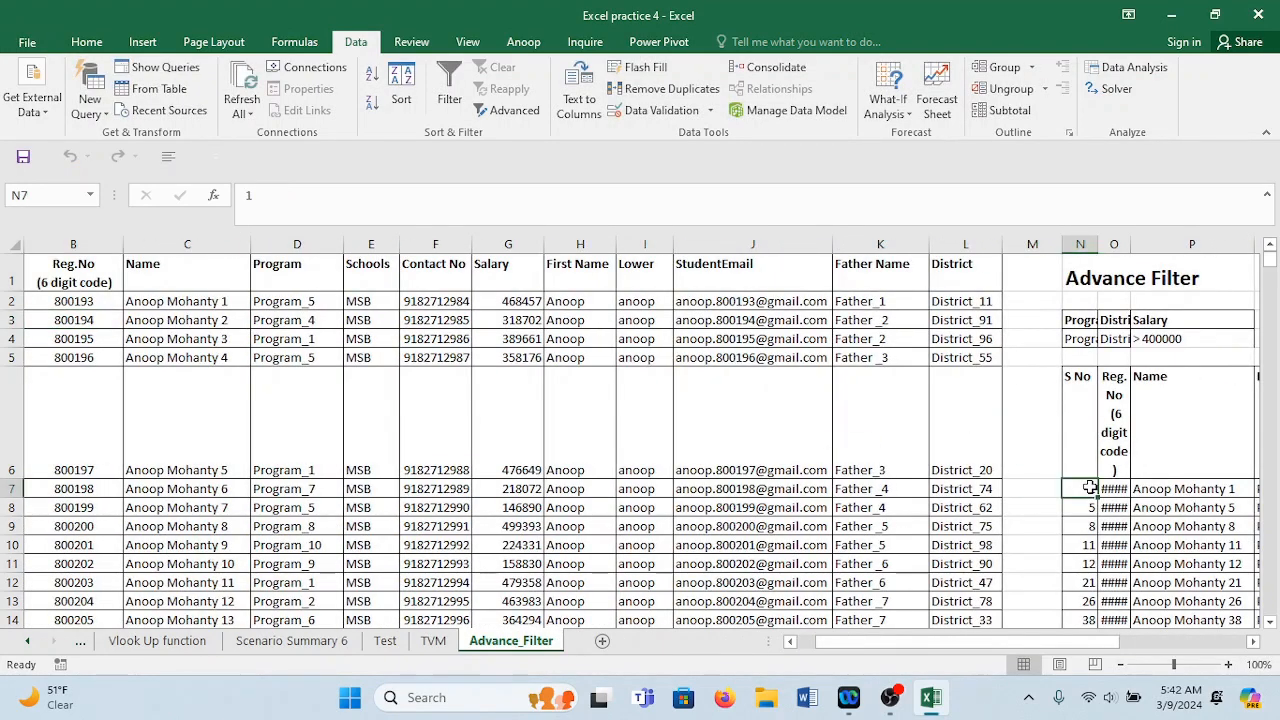
key("Down")
key("Down")
key("Down")
key("Down")
key("Right")
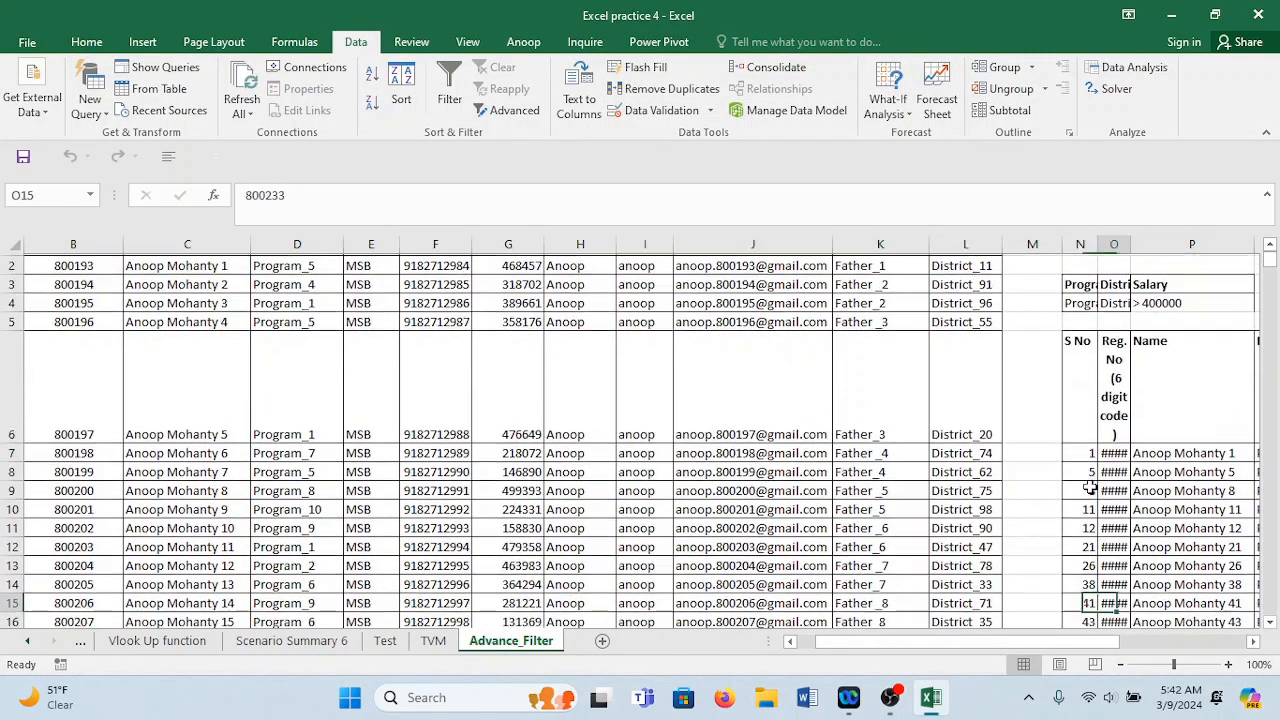
key("Right")
key("Right")
key("Down")
key("Down")
key("Down")
key("Down")
key("Right")
key("Right")
key("Right")
key("Right")
key("Right")
key("Right")
key("Right")
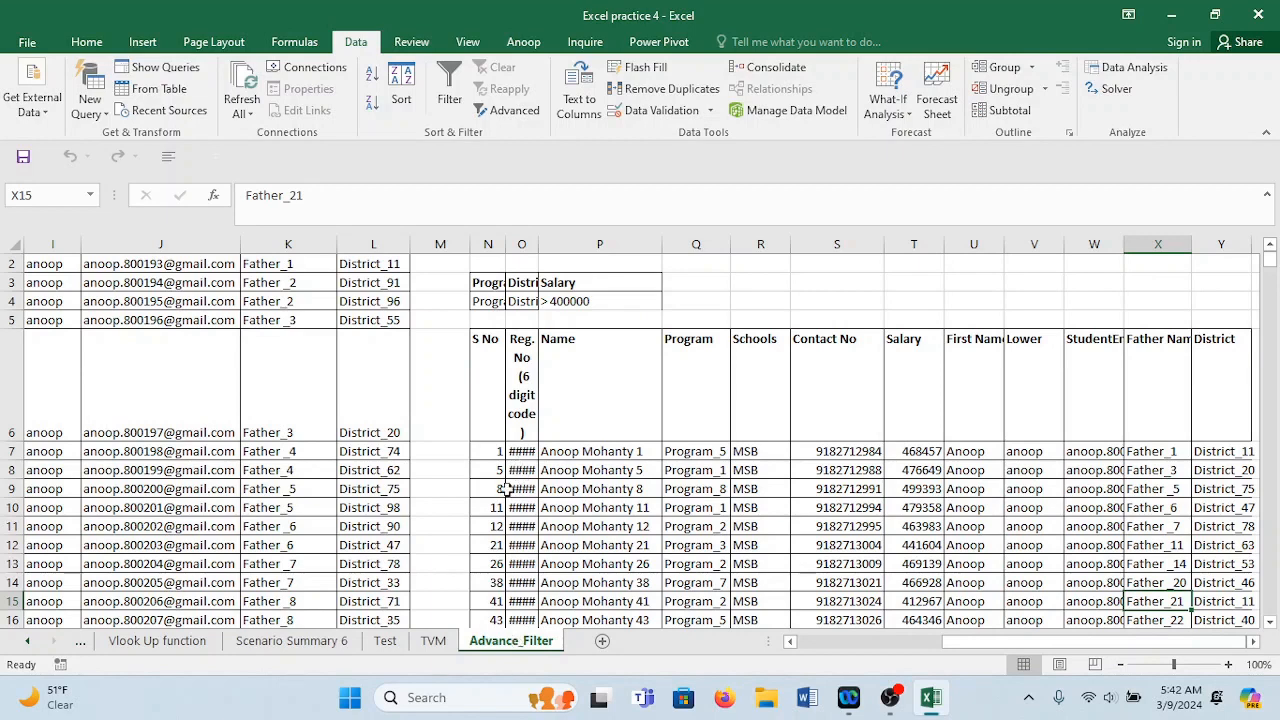
left_click(920, 455)
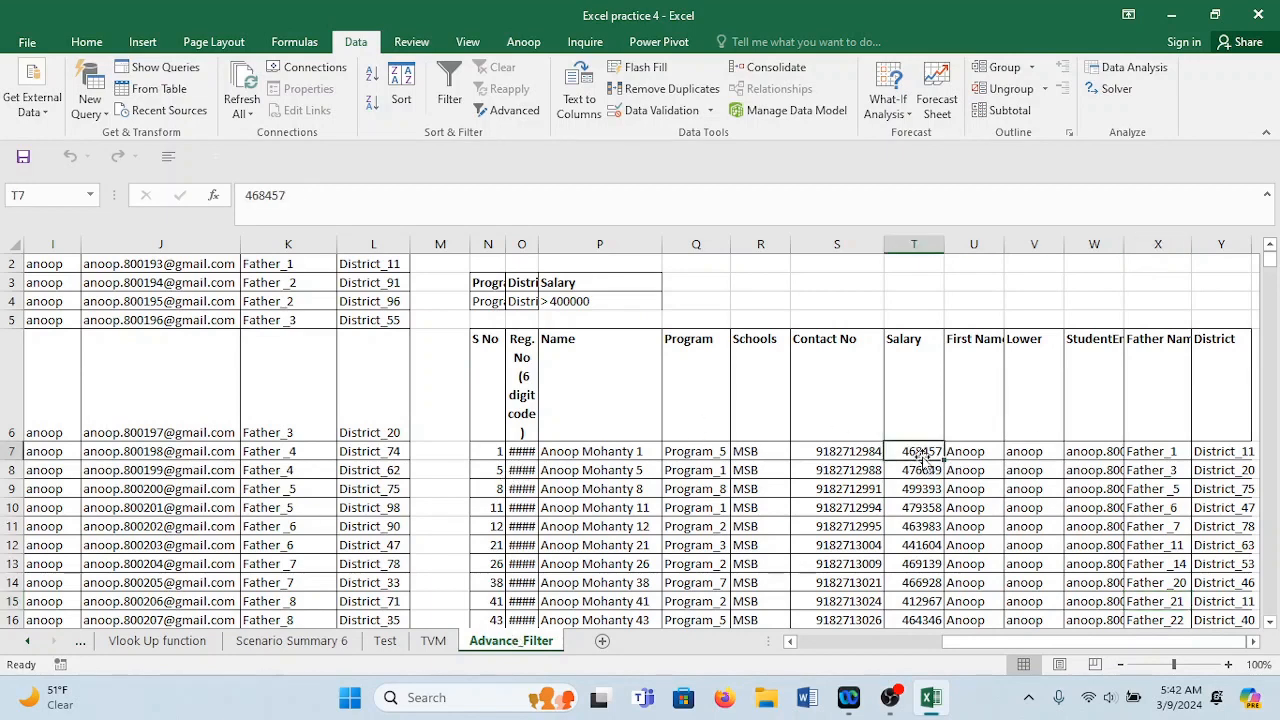
left_click(502, 403)
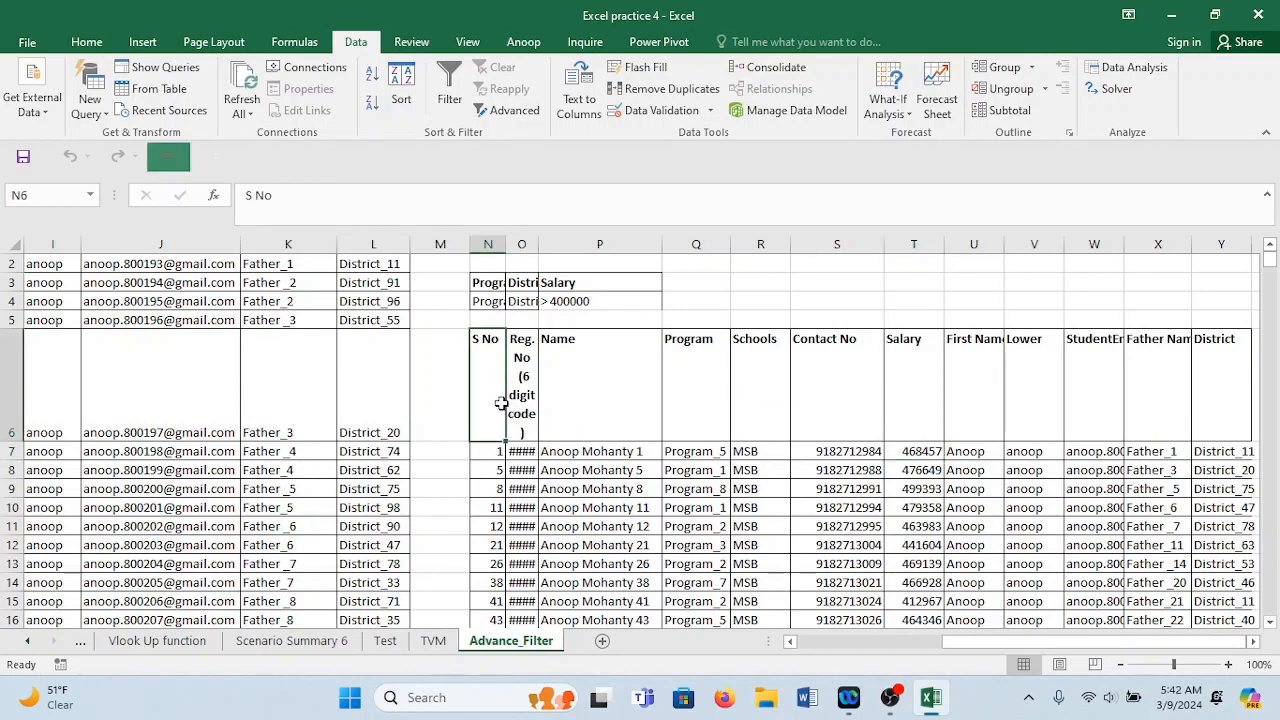
key("ctrl+shift+l")
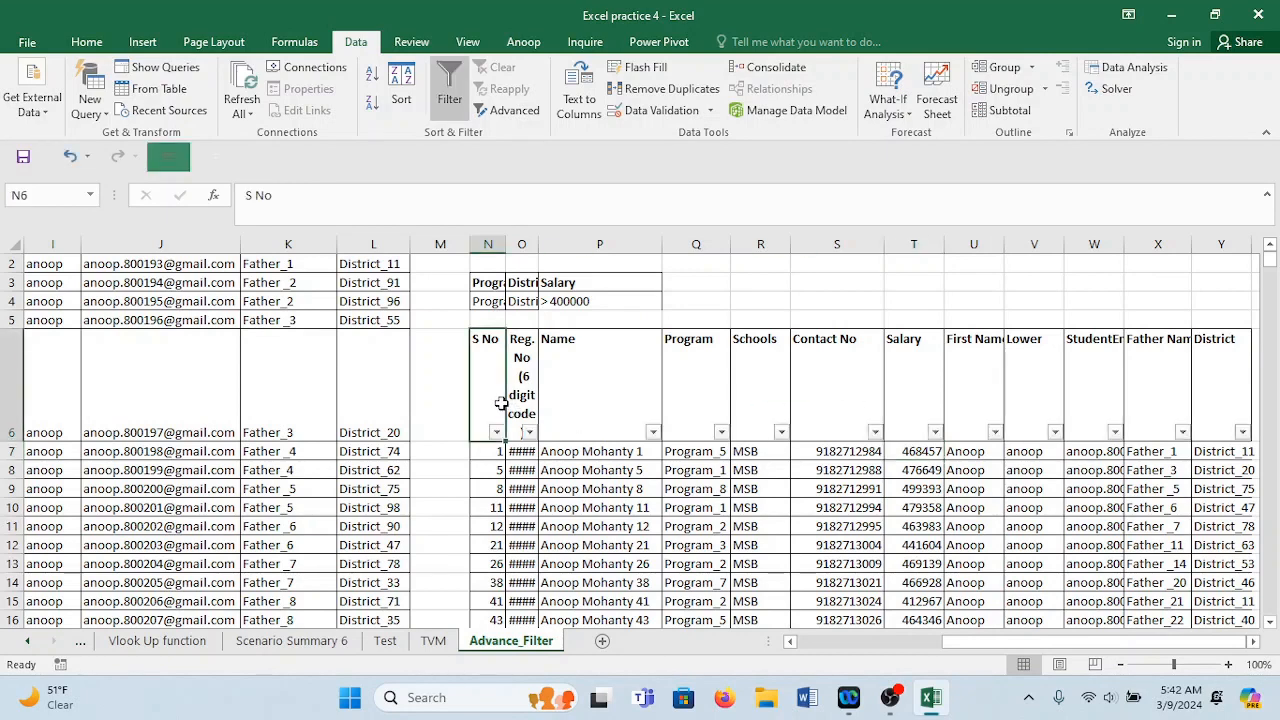
Check the copied Salary filter options unchanged and select down the copied names column.
left_click(935, 433)
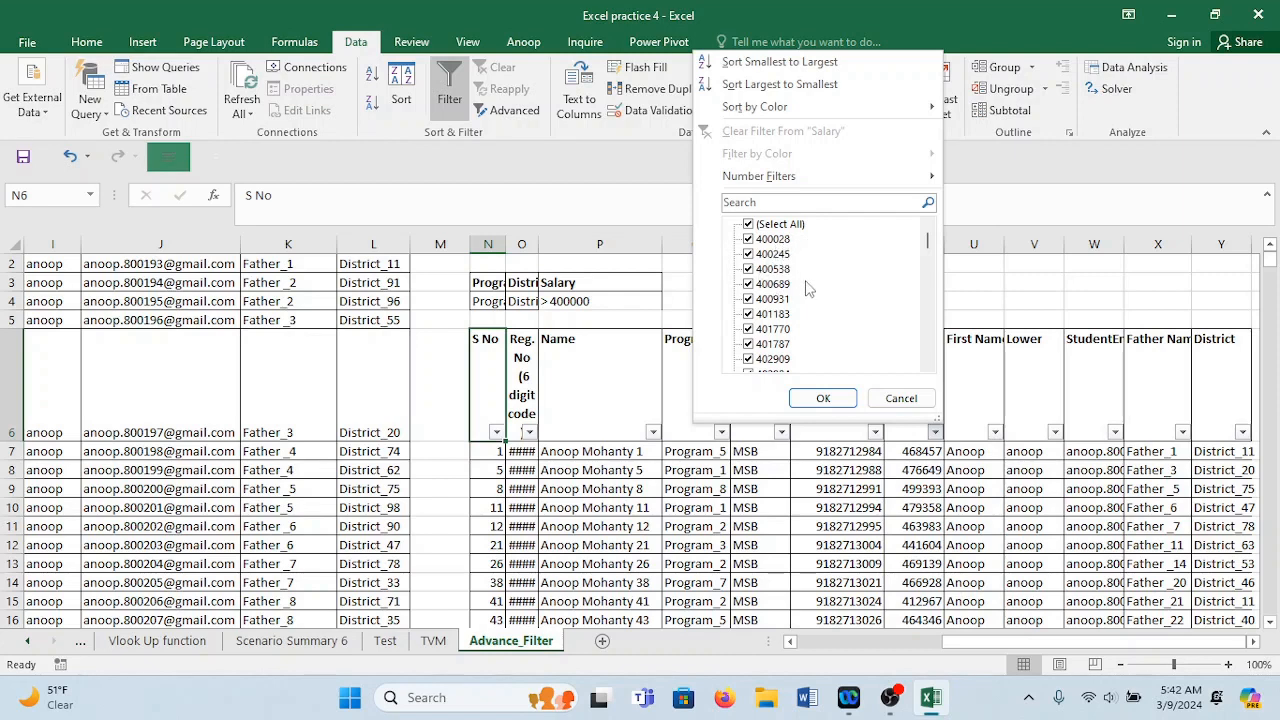
left_click(823, 398)
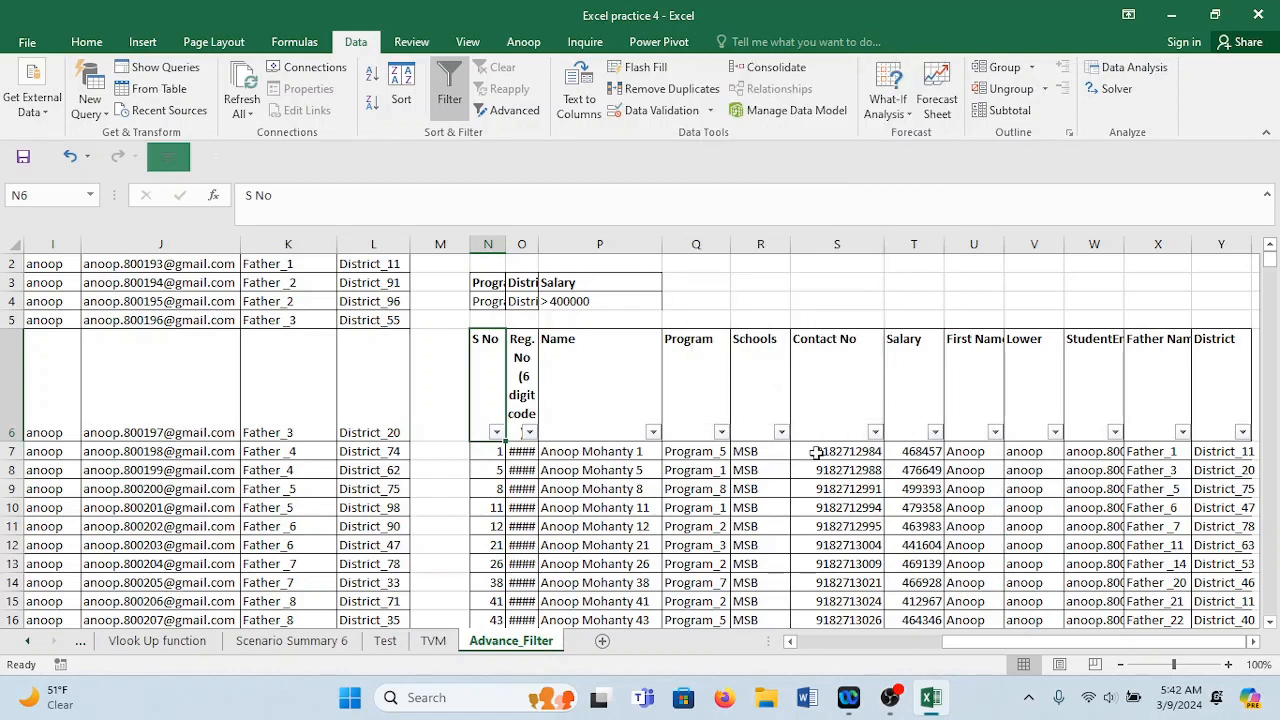
left_click(635, 451)
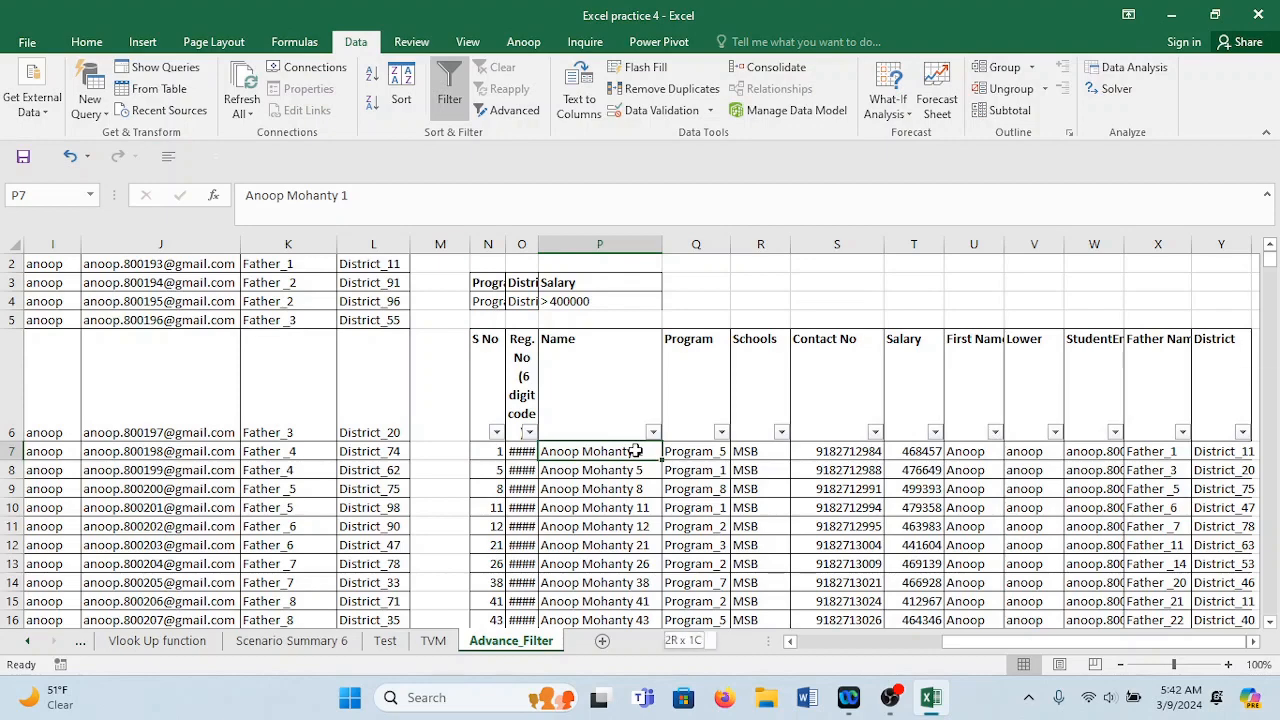
key("ctrl+shift+Down")
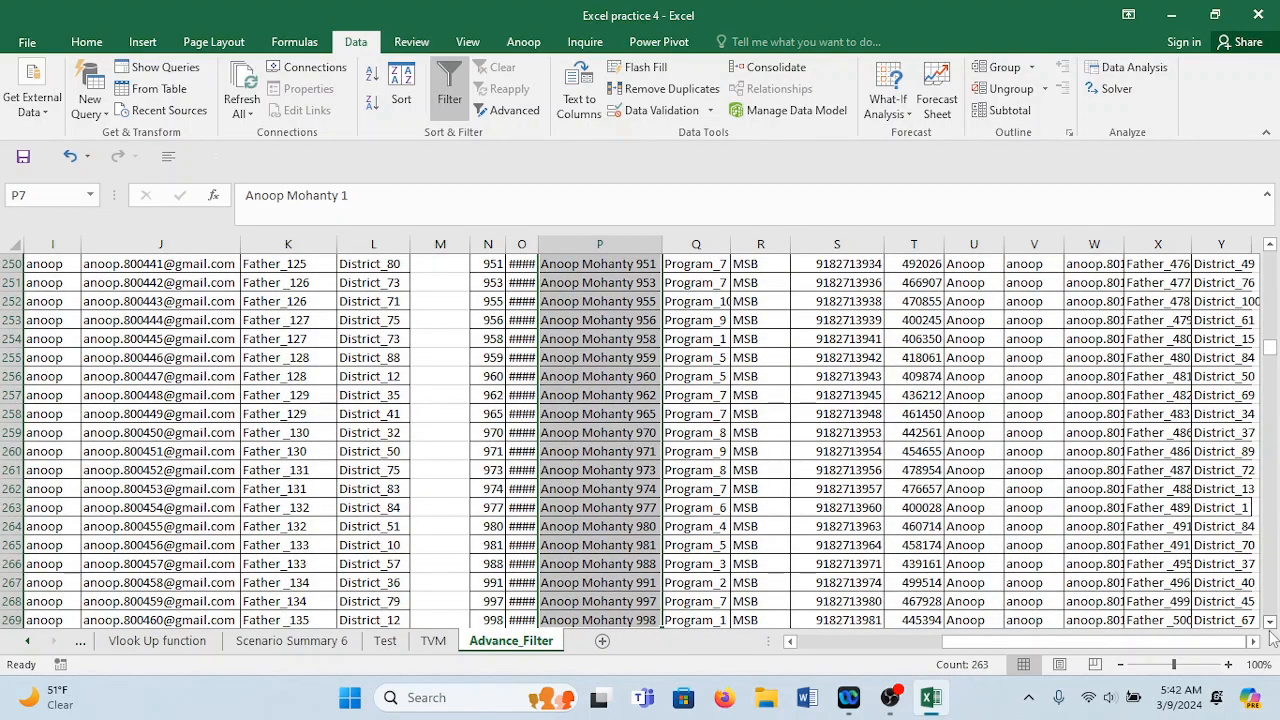
key("ctrl+shift+Up")
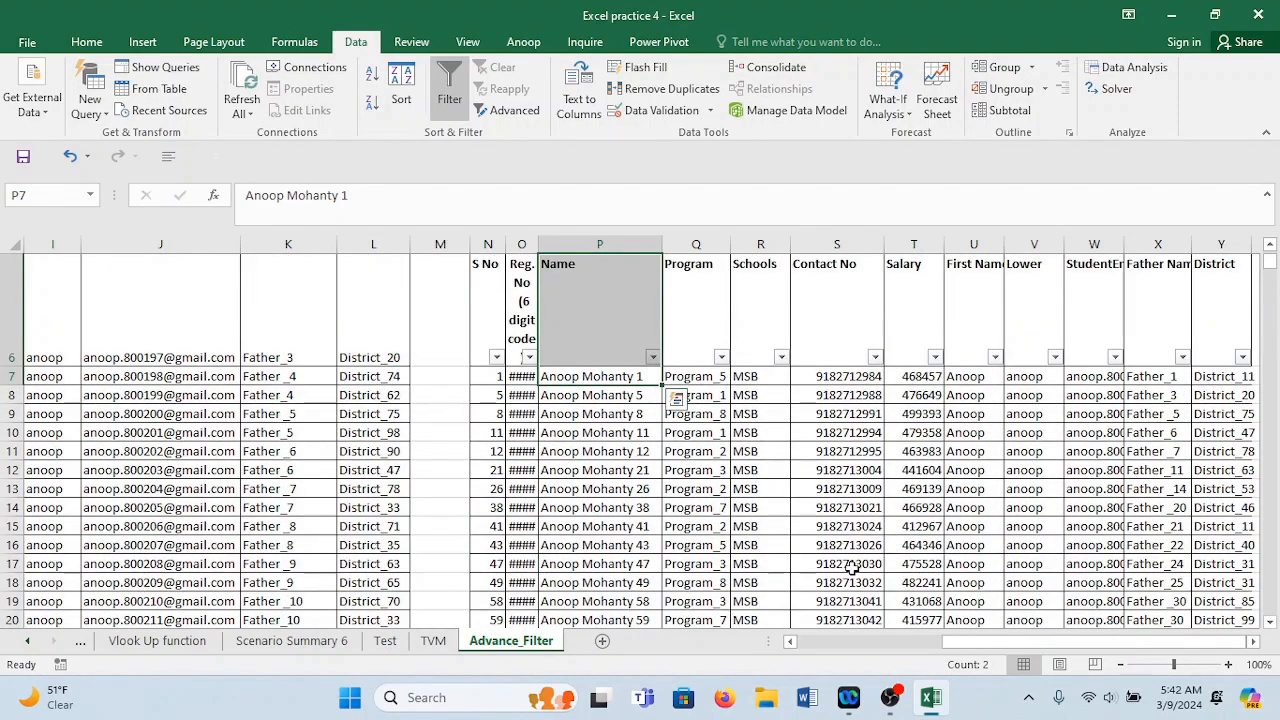
Autofit column O and widen column N so Reg.No values and criteria text show fully.
double_click(539, 244)
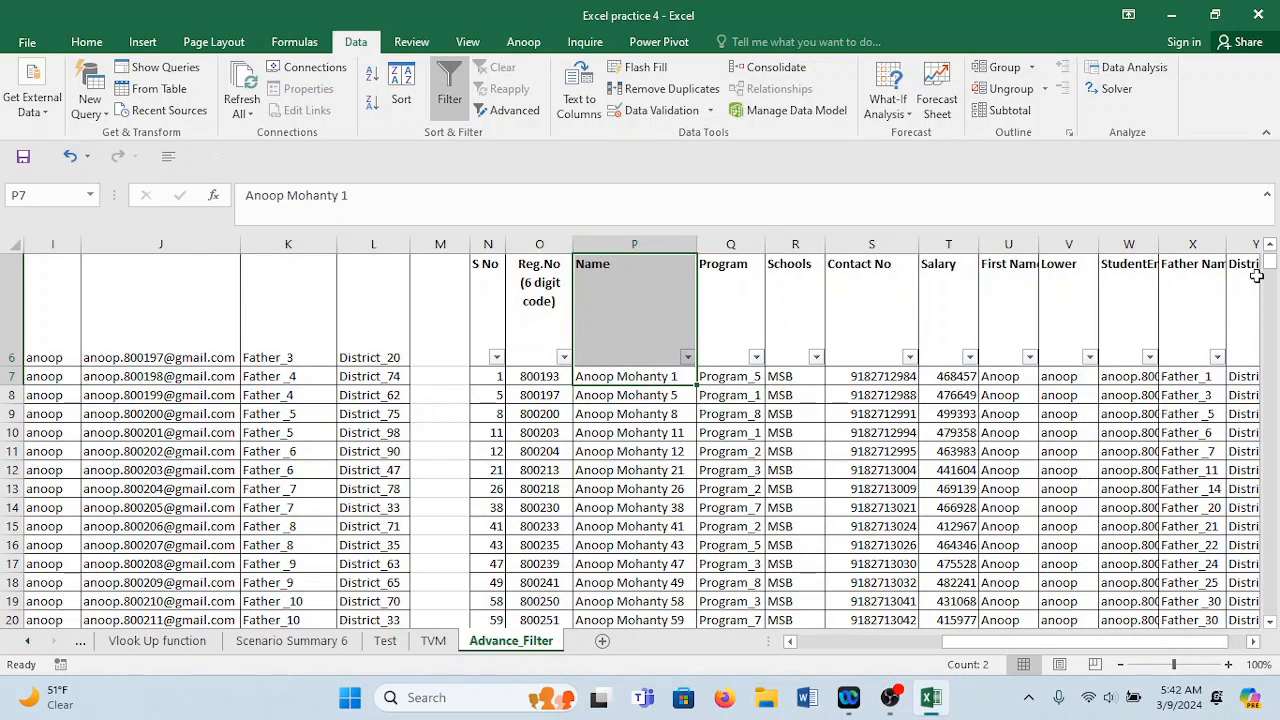
scroll(1273, 262, "up", 2)
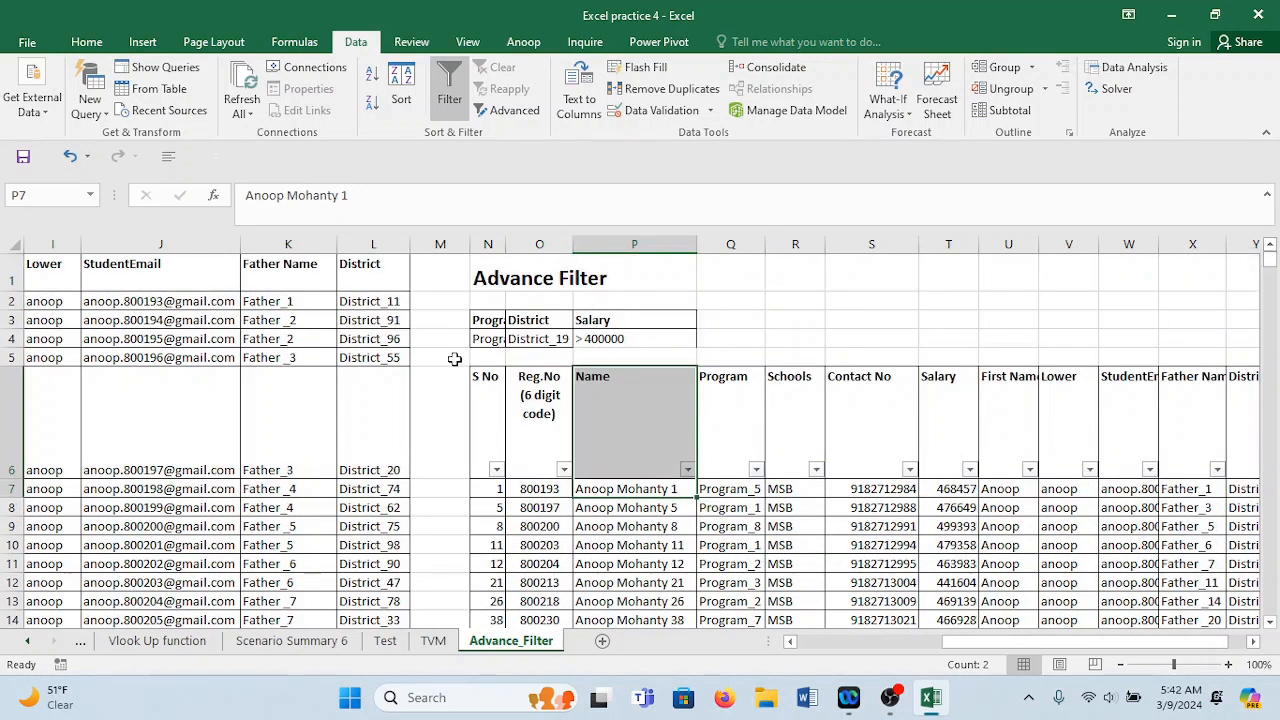
left_click_drag(506, 244, 618, 244)
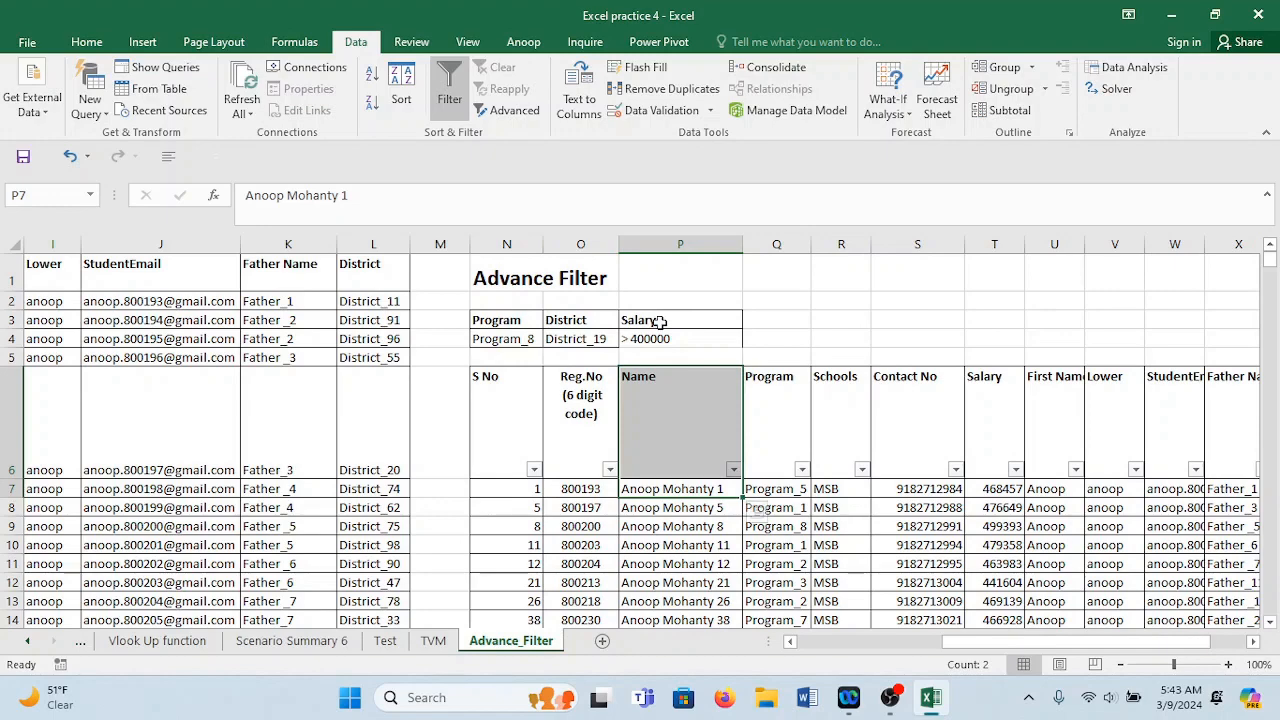
key("Left")
key("Home")
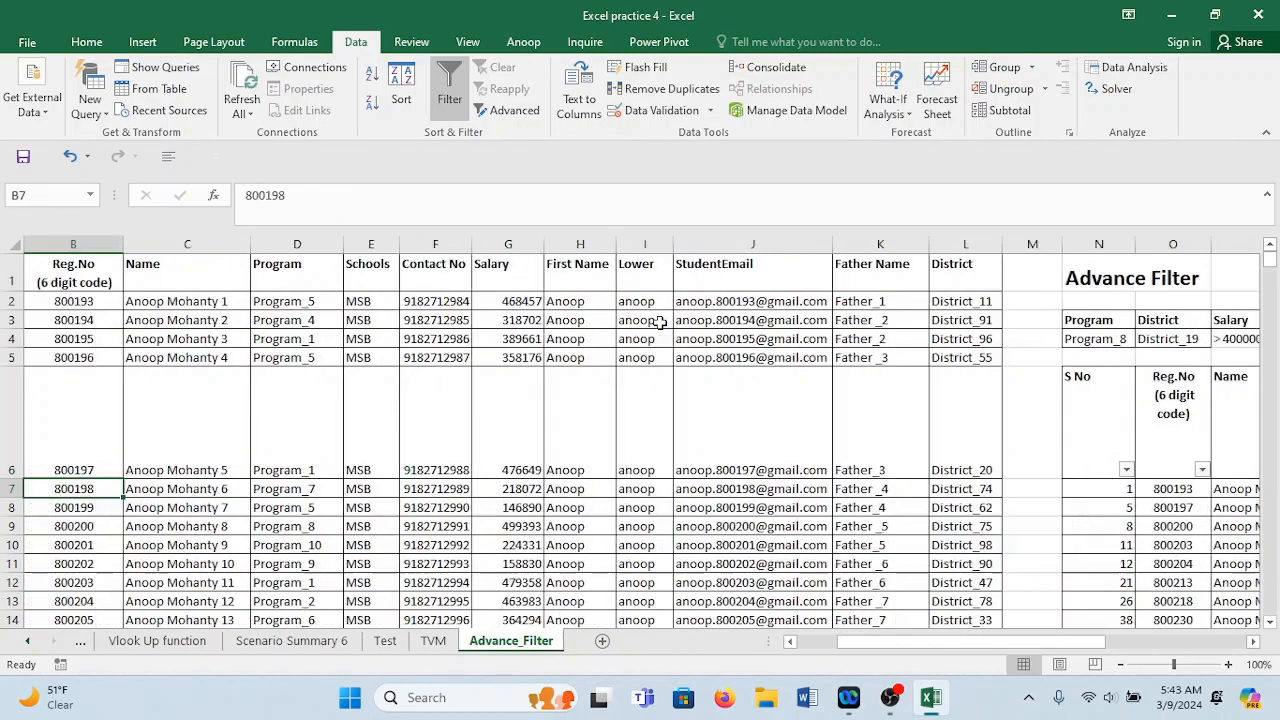